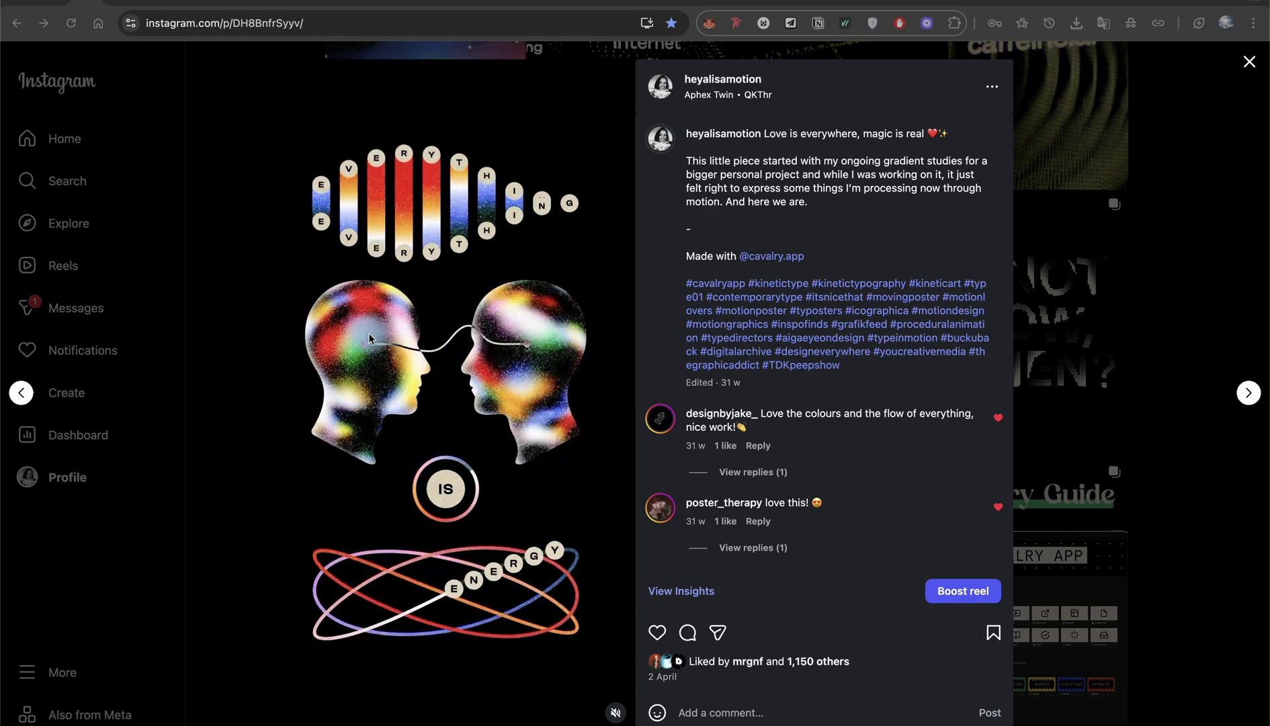
Glance at the Distortion Filter documentation, then return to the Instagram post.
{"action": "left_click", "coordinate": [130, 6]}
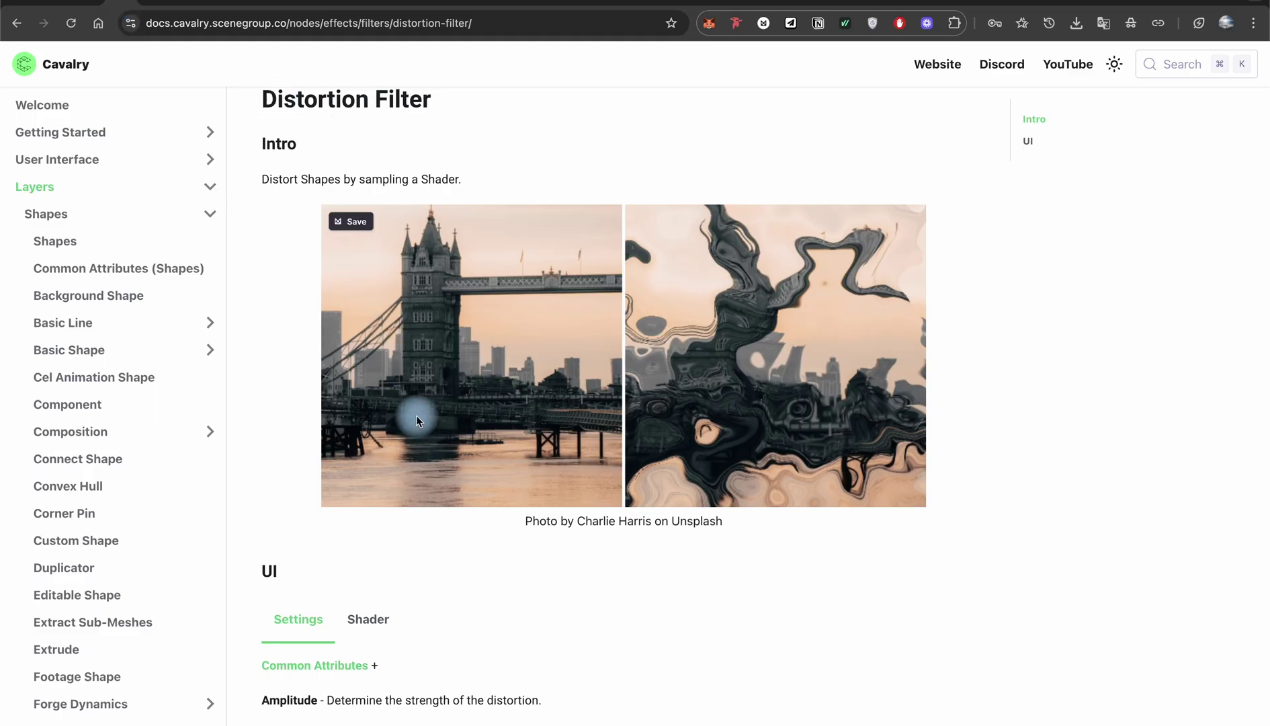
{"action": "scroll", "coordinate": [416, 421], "scroll_direction": "down", "scroll_amount": 3}
{"action": "scroll", "coordinate": [417, 377], "scroll_direction": "up", "scroll_amount": 4}
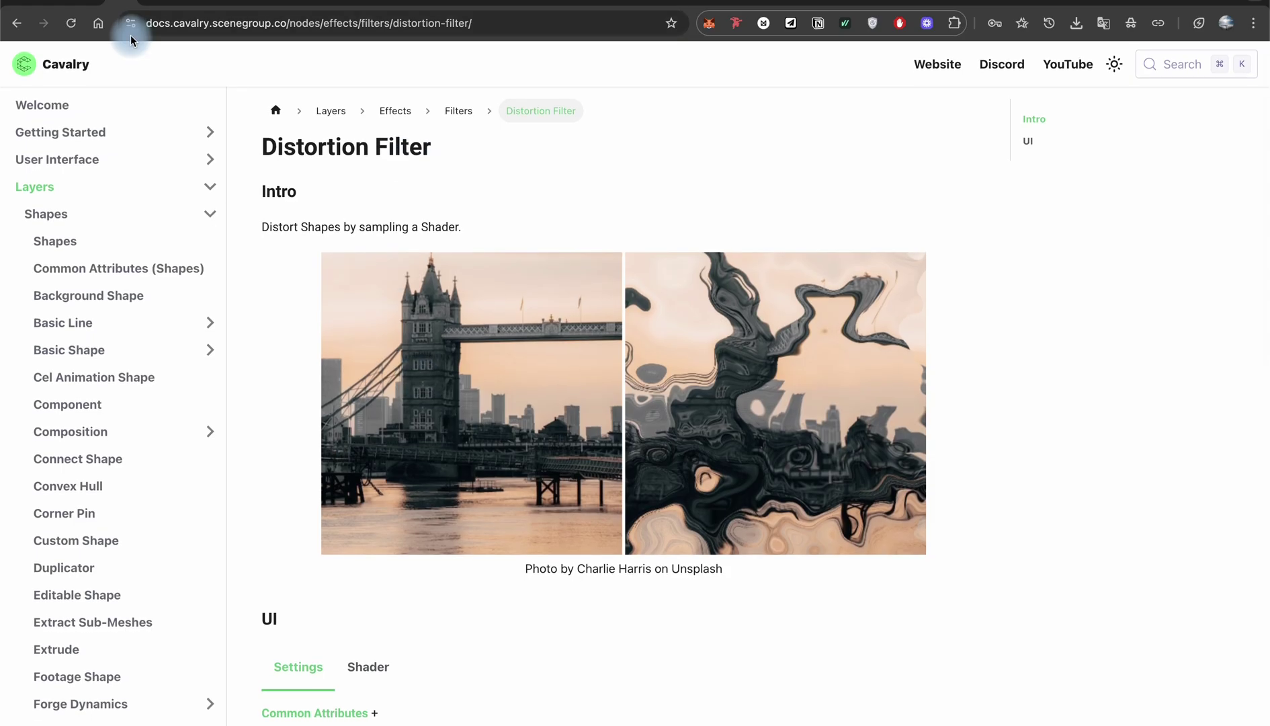
{"action": "left_click", "coordinate": [81, 7]}
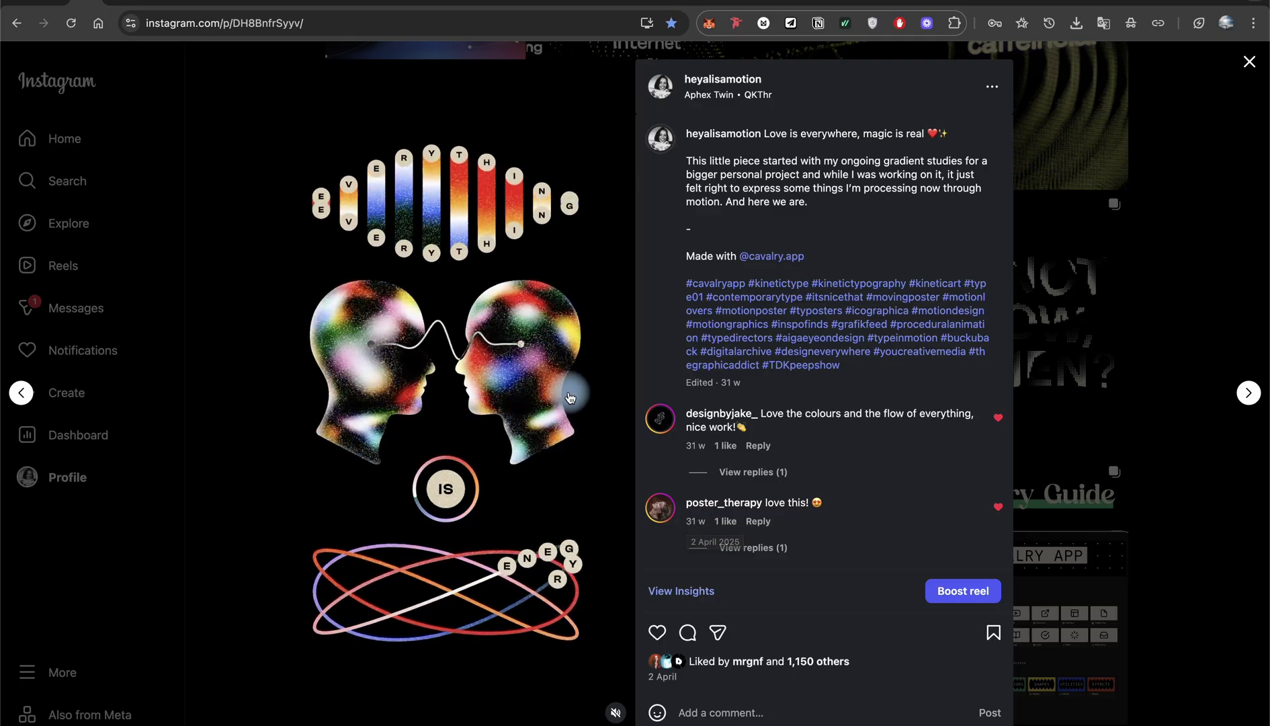
Bring the Cavalry project to the front and scroll through its Assets panel.
{"action": "mouse_move", "coordinate": [648, 716]}
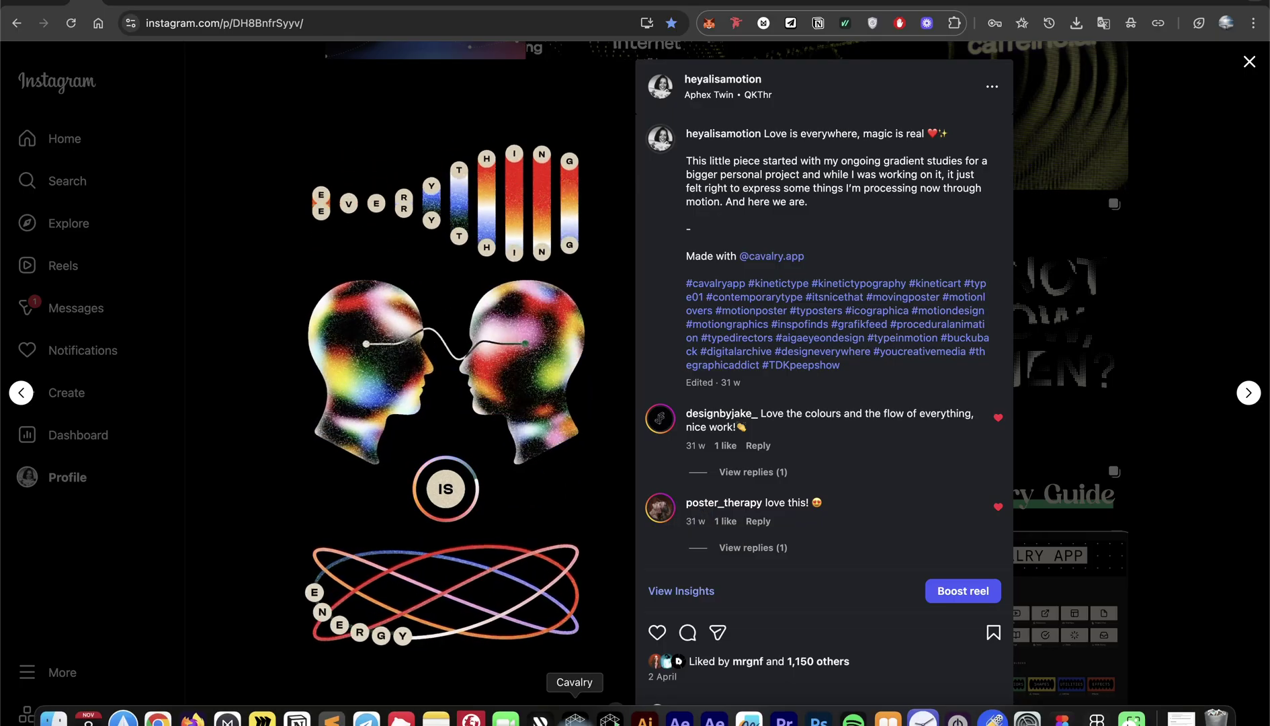
{"action": "left_click", "coordinate": [574, 718]}
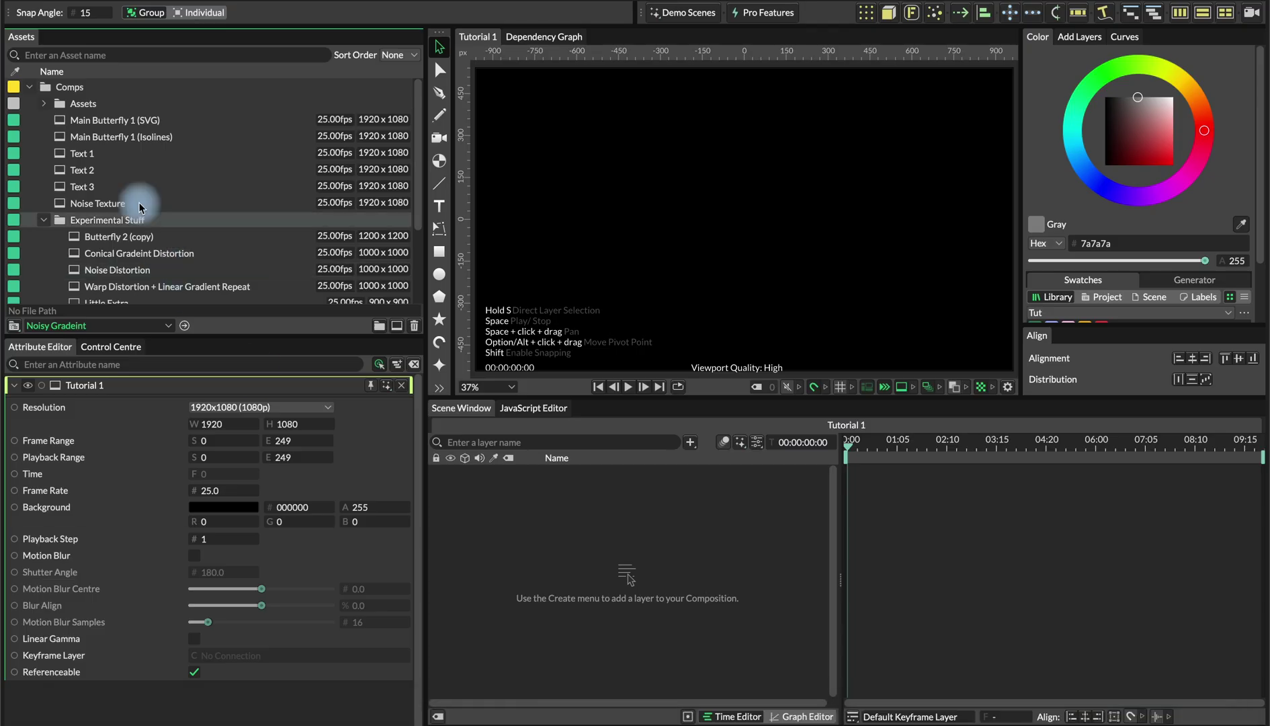
{"action": "scroll", "coordinate": [140, 207], "scroll_direction": "down", "scroll_amount": 2}
{"action": "scroll", "coordinate": [138, 202], "scroll_direction": "up", "scroll_amount": 2}
{"action": "scroll", "coordinate": [136, 201], "scroll_direction": "down", "scroll_amount": 4}
{"action": "scroll", "coordinate": [133, 200], "scroll_direction": "up", "scroll_amount": 3}
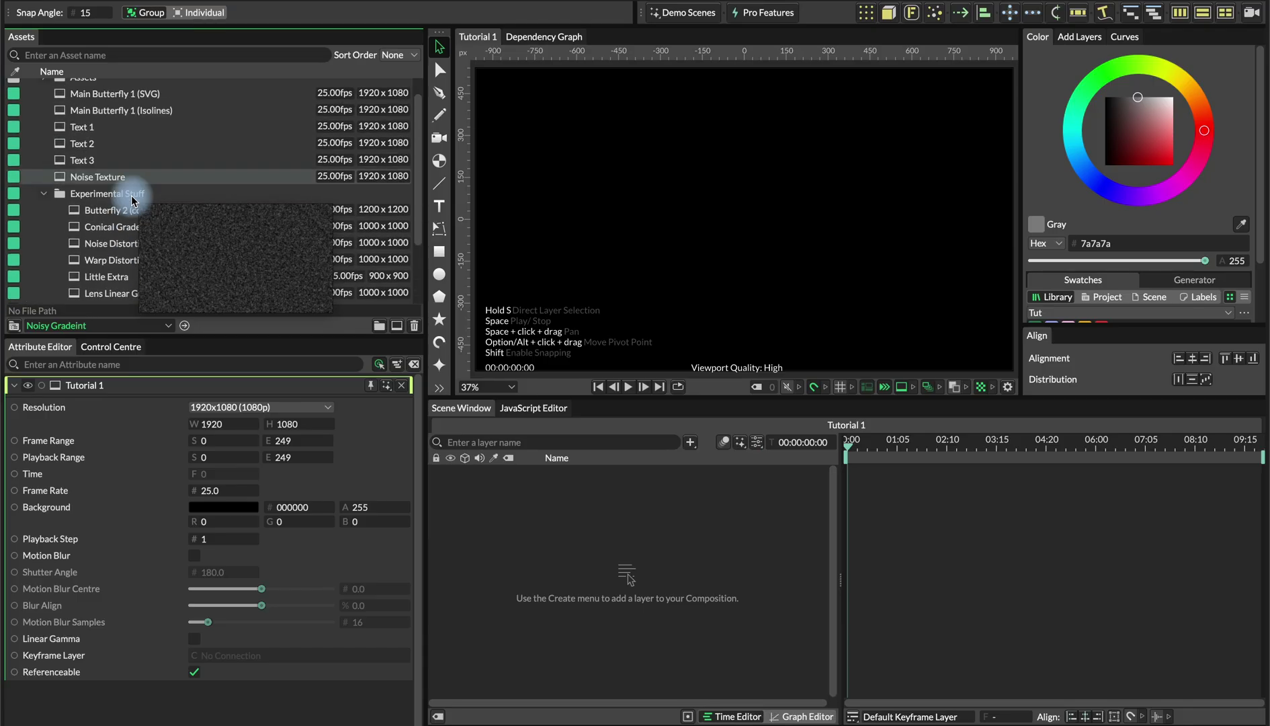
{"action": "scroll", "coordinate": [111, 111], "scroll_direction": "up", "scroll_amount": 1}
View the Main Butterfly 1 (Isolines) and (SVG) comps, scrubbing the butterfly to frame 52.
{"action": "double_click", "coordinate": [124, 123]}
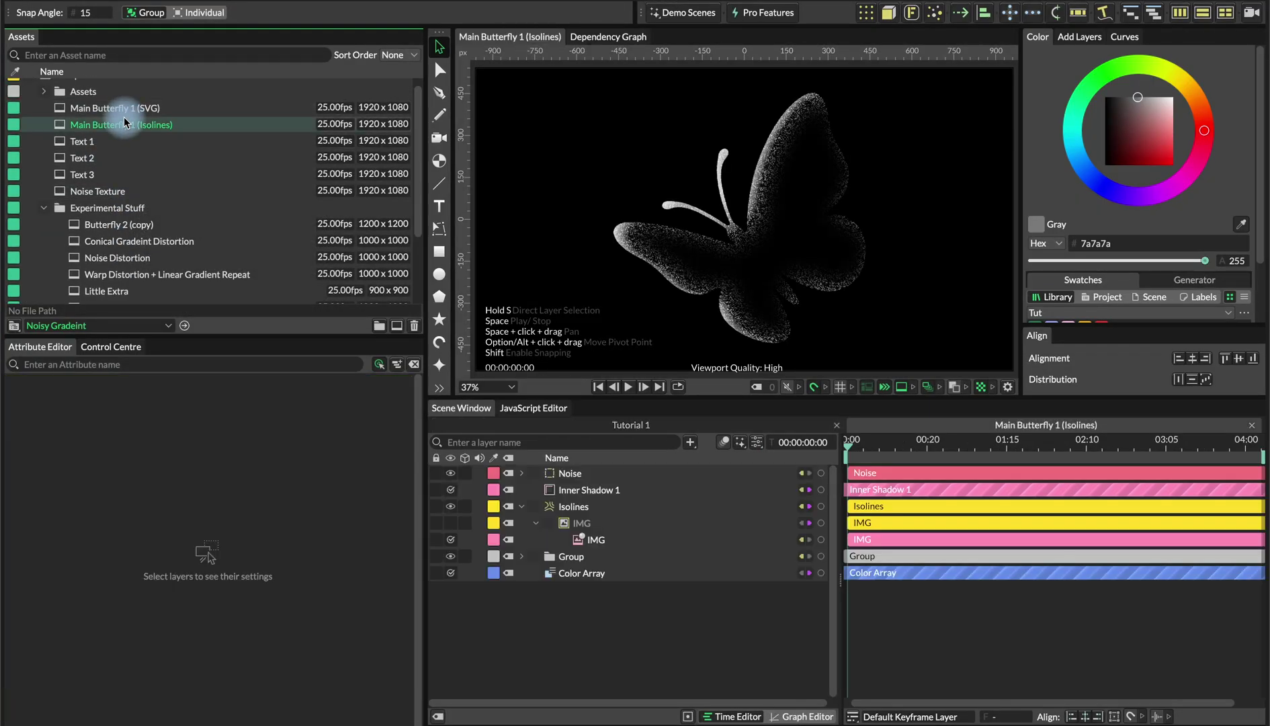
{"action": "double_click", "coordinate": [129, 106]}
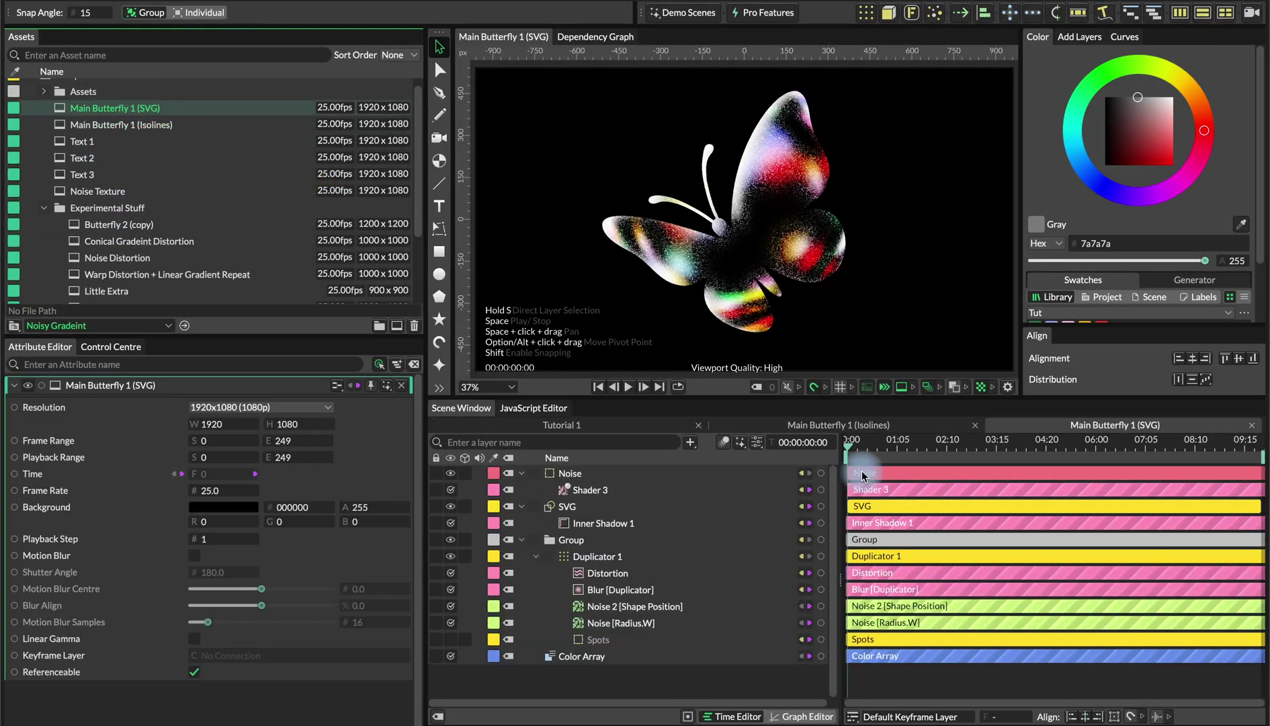
{"action": "left_click", "coordinate": [863, 475]}
{"action": "left_click_drag", "start_coordinate": [868, 441], "coordinate": [933, 441]}
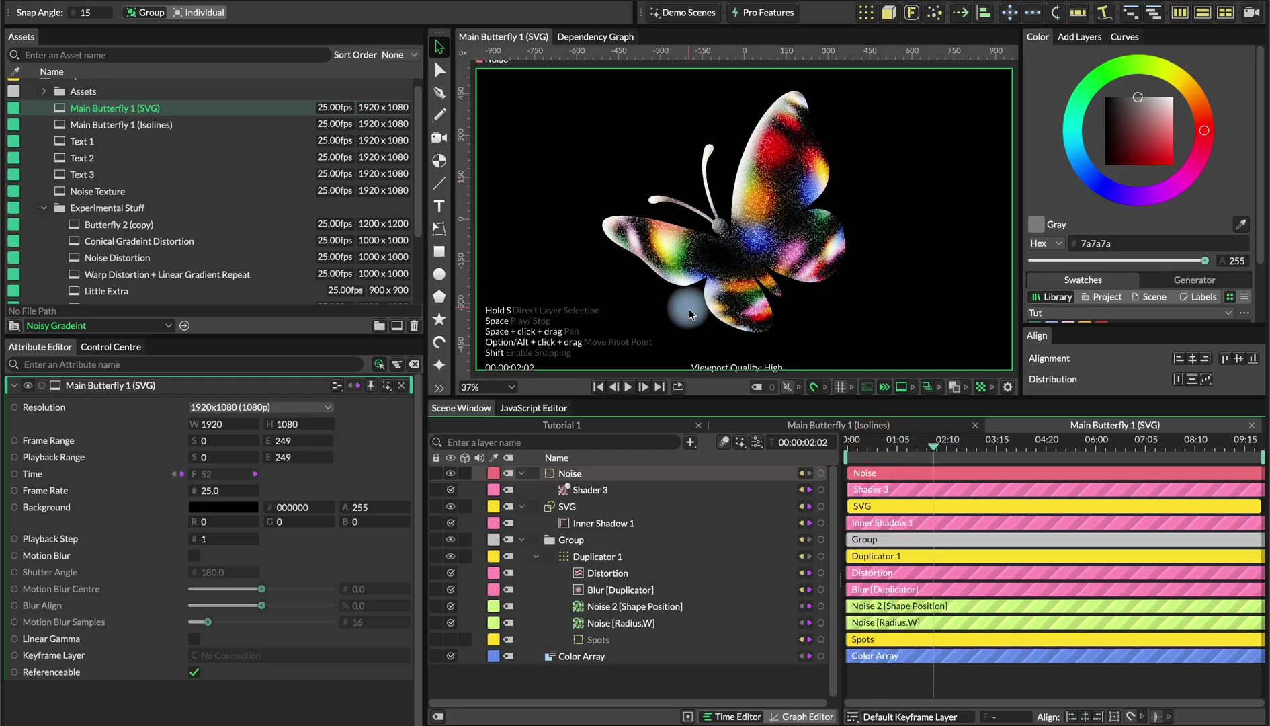
View the Text 1 and Text 2 comps, scrubbing the GO OD animation to frame 44.
{"action": "double_click", "coordinate": [84, 143]}
{"action": "double_click", "coordinate": [82, 157]}
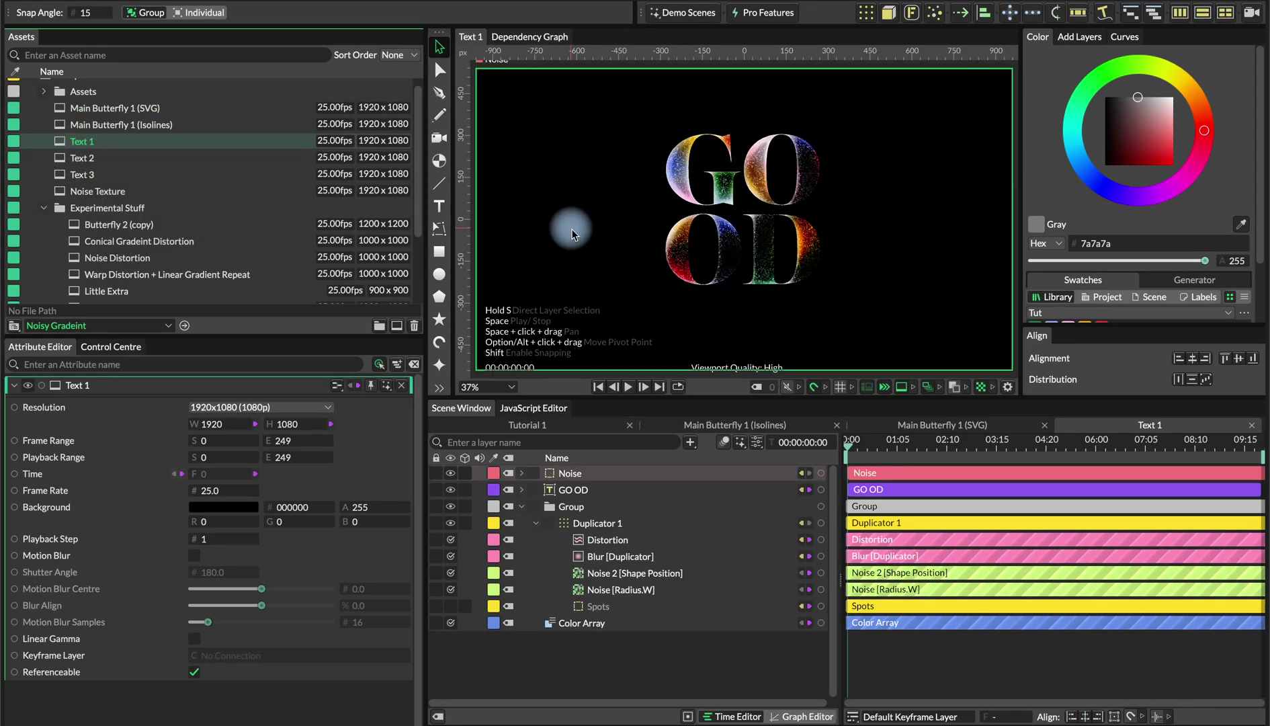
{"action": "left_click_drag", "start_coordinate": [877, 460], "coordinate": [921, 445]}
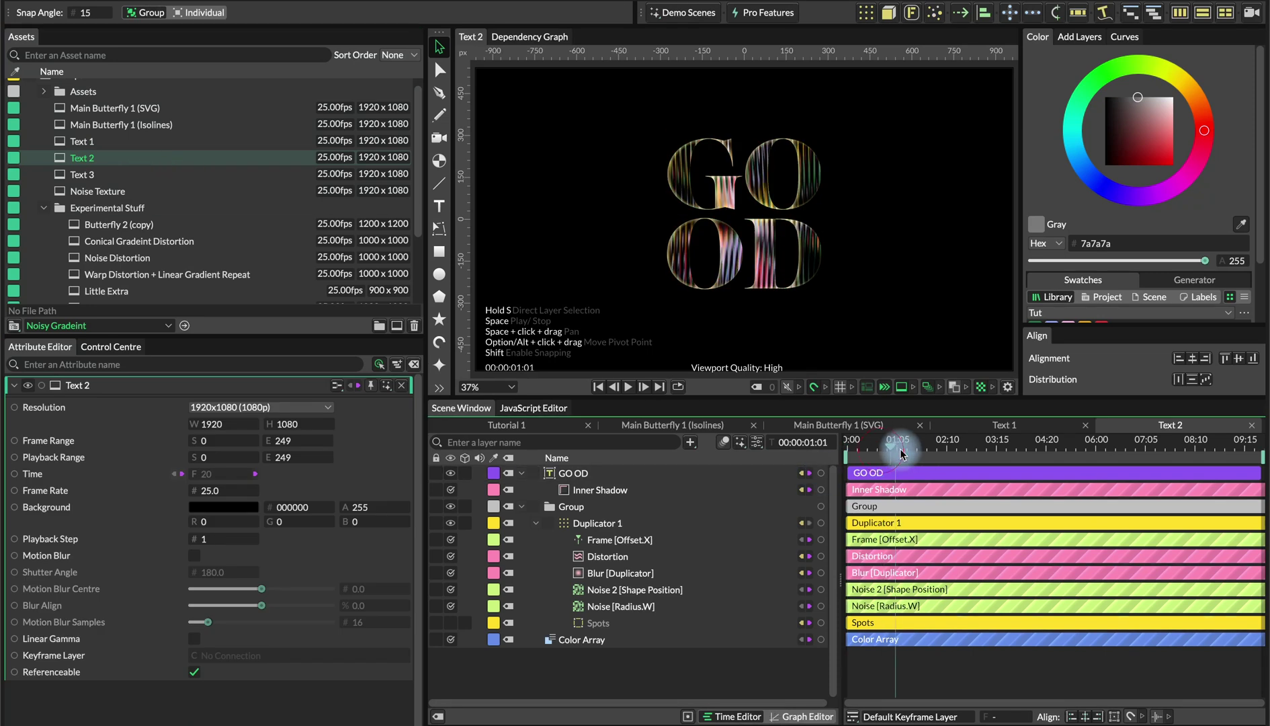
{"action": "left_click", "coordinate": [683, 187]}
{"action": "left_click", "coordinate": [855, 210]}
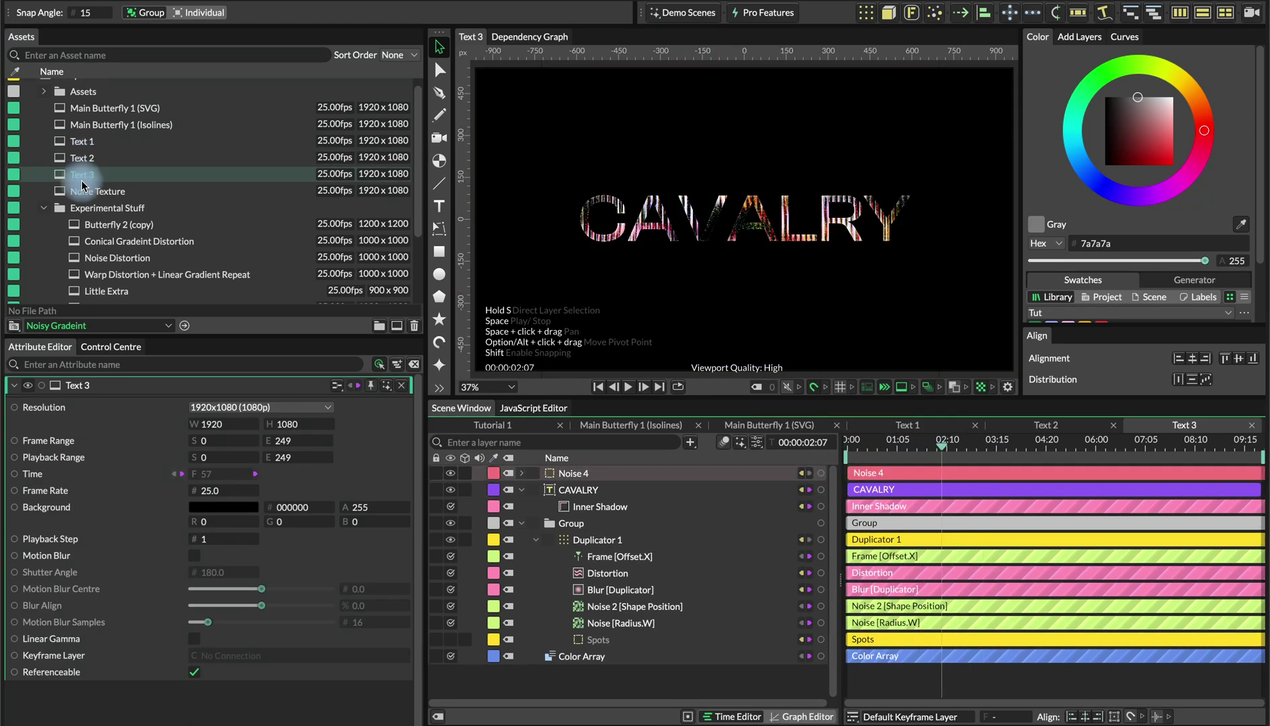
View Butterfly 2 (copy) and Conical Gradeint Distortion, scrubbing to about 5 seconds and back.
{"action": "scroll", "coordinate": [142, 238], "scroll_direction": "down", "scroll_amount": 1}
{"action": "double_click", "coordinate": [125, 194]}
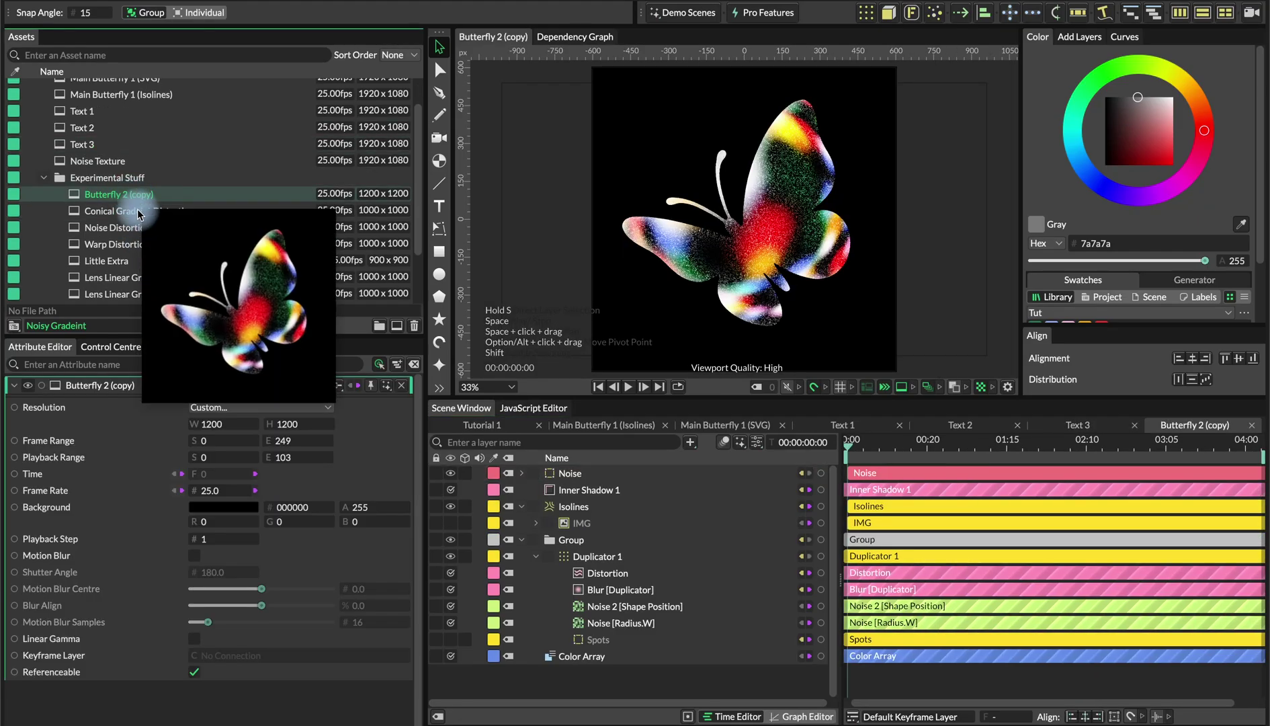
{"action": "double_click", "coordinate": [139, 213]}
{"action": "left_click_drag", "start_coordinate": [866, 447], "coordinate": [1062, 446]}
{"action": "key", "text": "Home"}
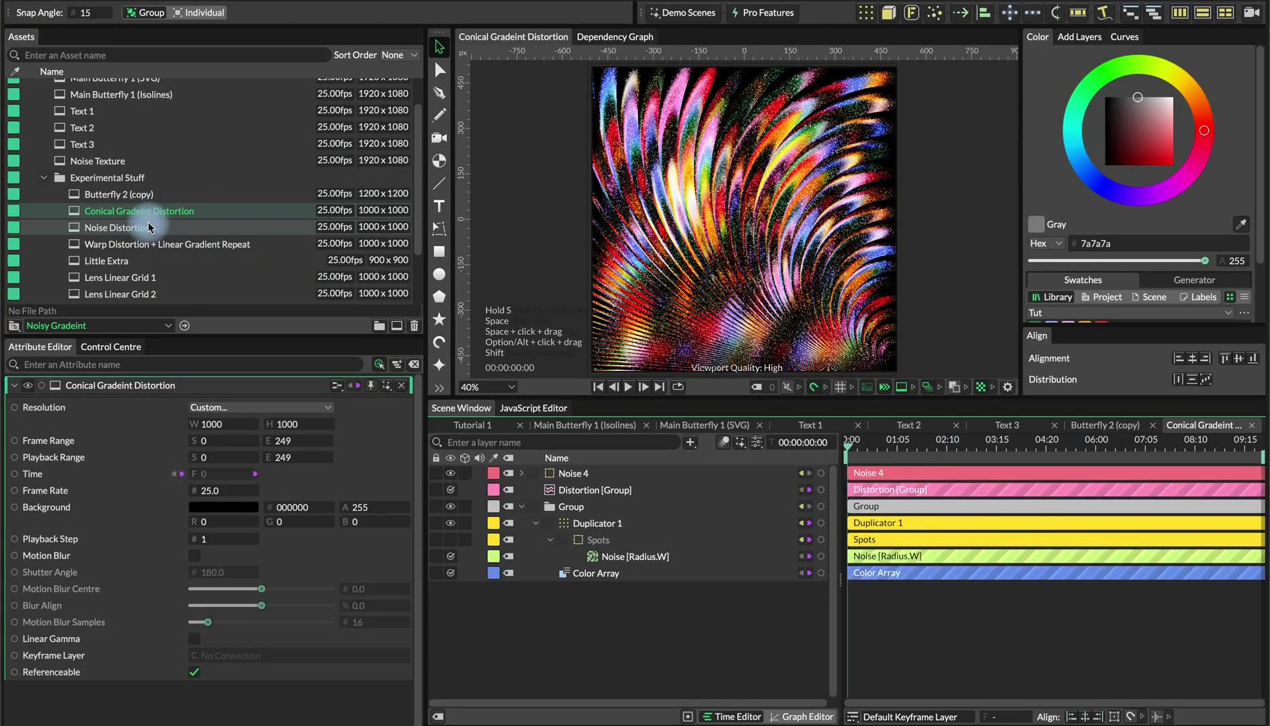
View the Noise Distortion, Warp Distortion + Linear Gradient Repeat and Little Extra comps.
{"action": "double_click", "coordinate": [147, 229]}
{"action": "double_click", "coordinate": [151, 243]}
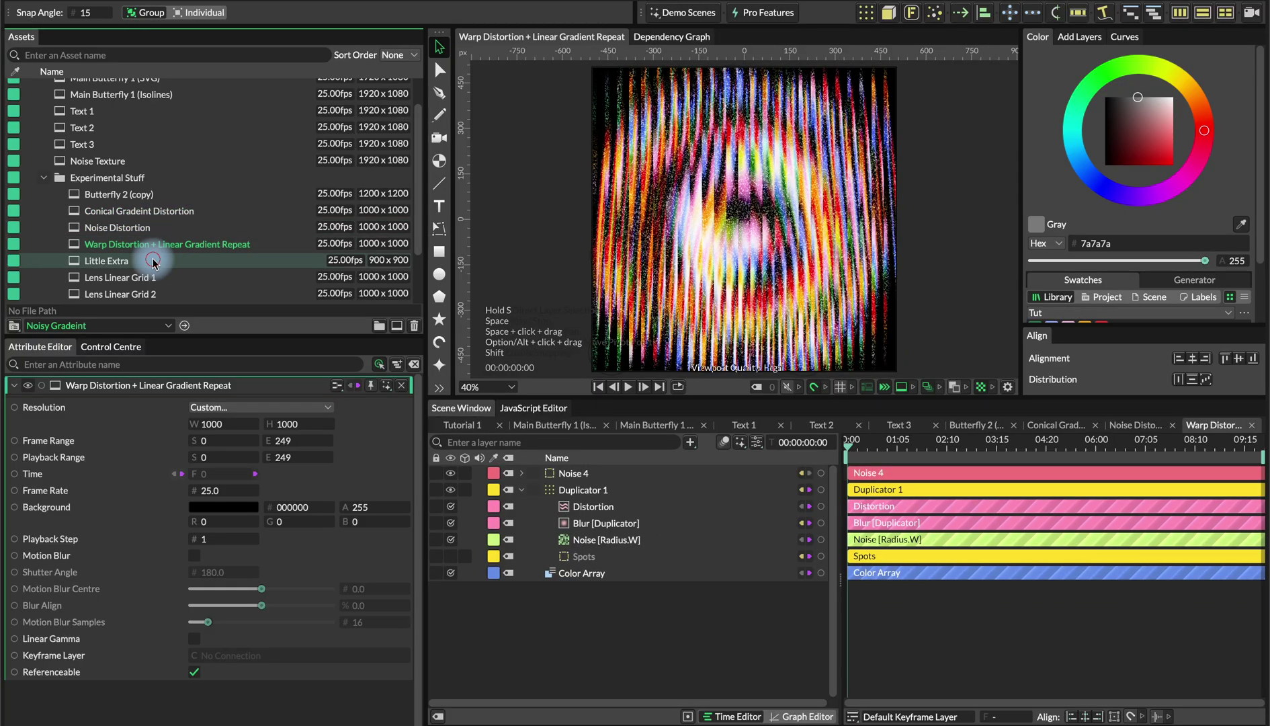
{"action": "double_click", "coordinate": [135, 260]}
{"action": "scroll", "coordinate": [145, 229], "scroll_direction": "down", "scroll_amount": 3}
View Lens Linear Grid 2, MP Gradient and No Mask (just shapes) 2, ending on Tutorial 1.
{"action": "double_click", "coordinate": [145, 214]}
{"action": "double_click", "coordinate": [145, 226]}
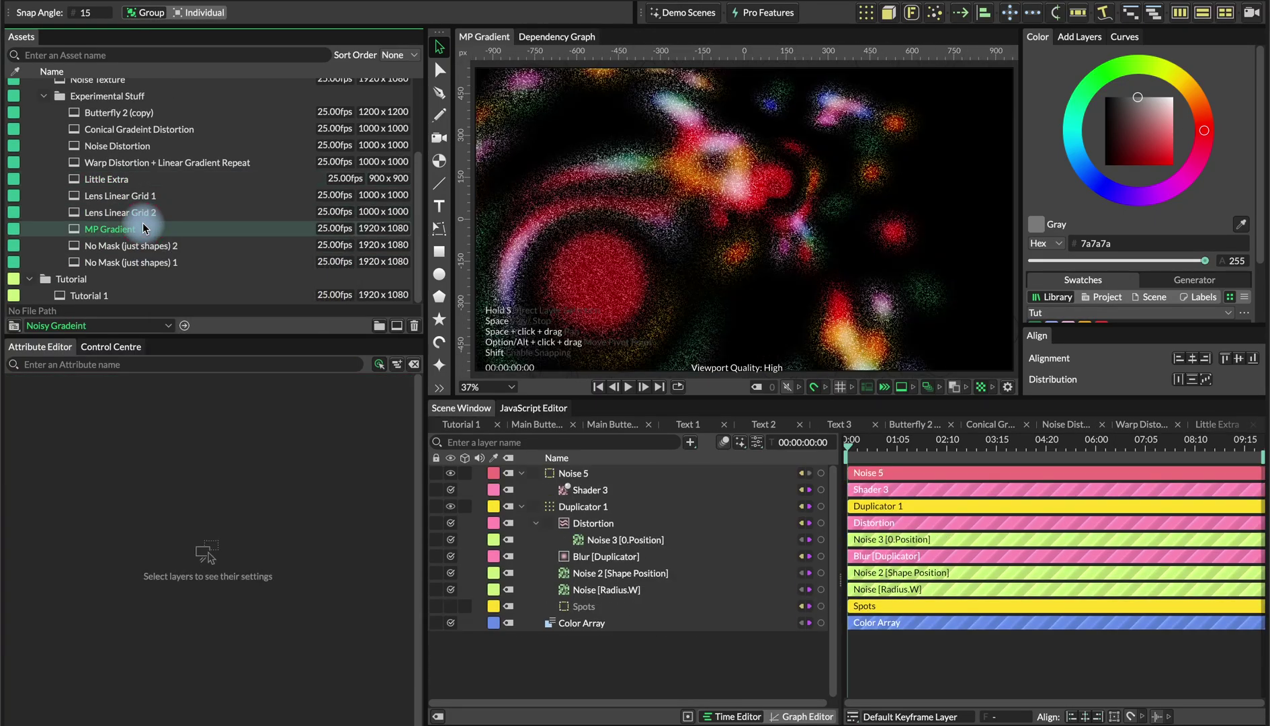
{"action": "double_click", "coordinate": [145, 245]}
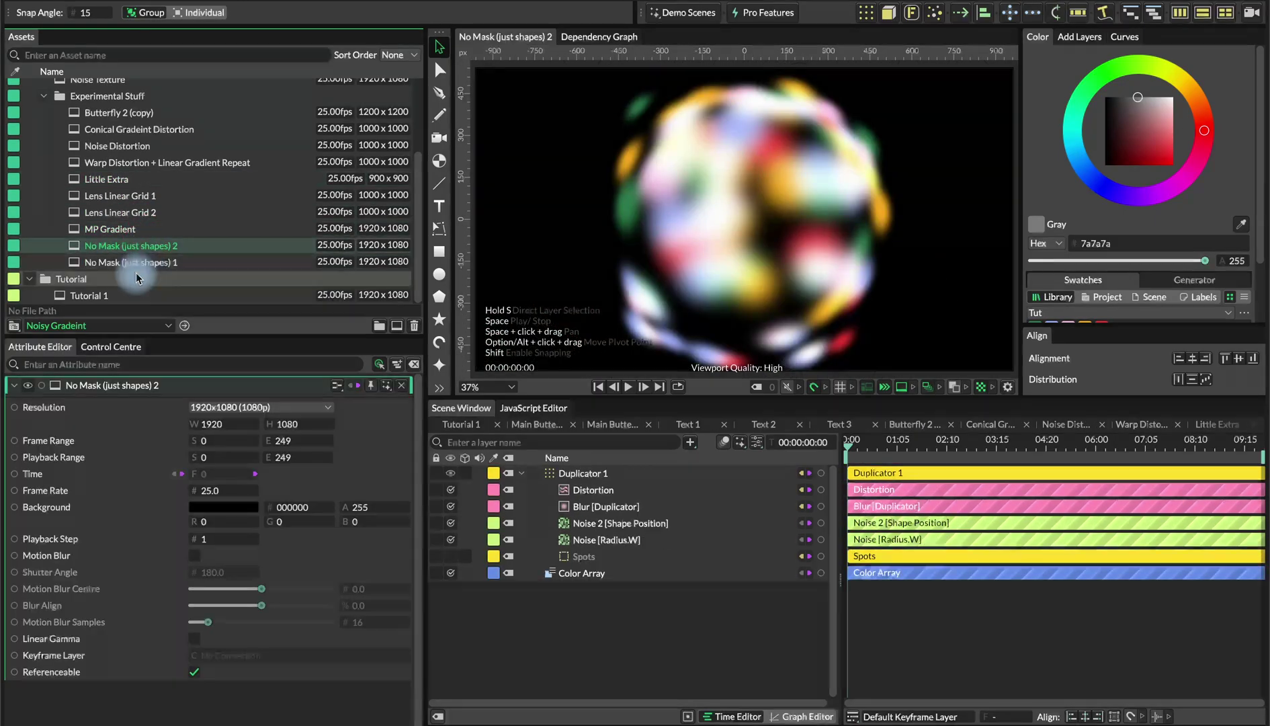
{"action": "double_click", "coordinate": [128, 295]}
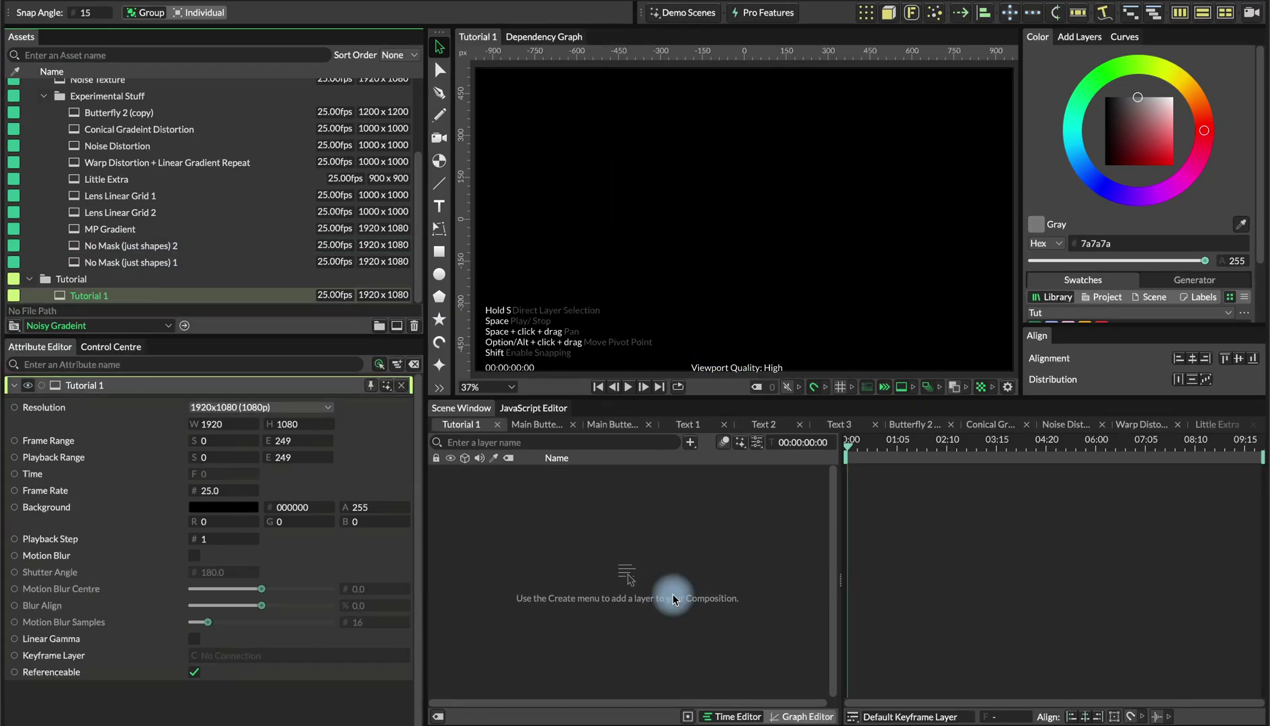
Add an ellipse and a Duplicator, making the Ellipse Shape the Duplicator's input shape.
{"action": "left_click", "coordinate": [440, 276]}
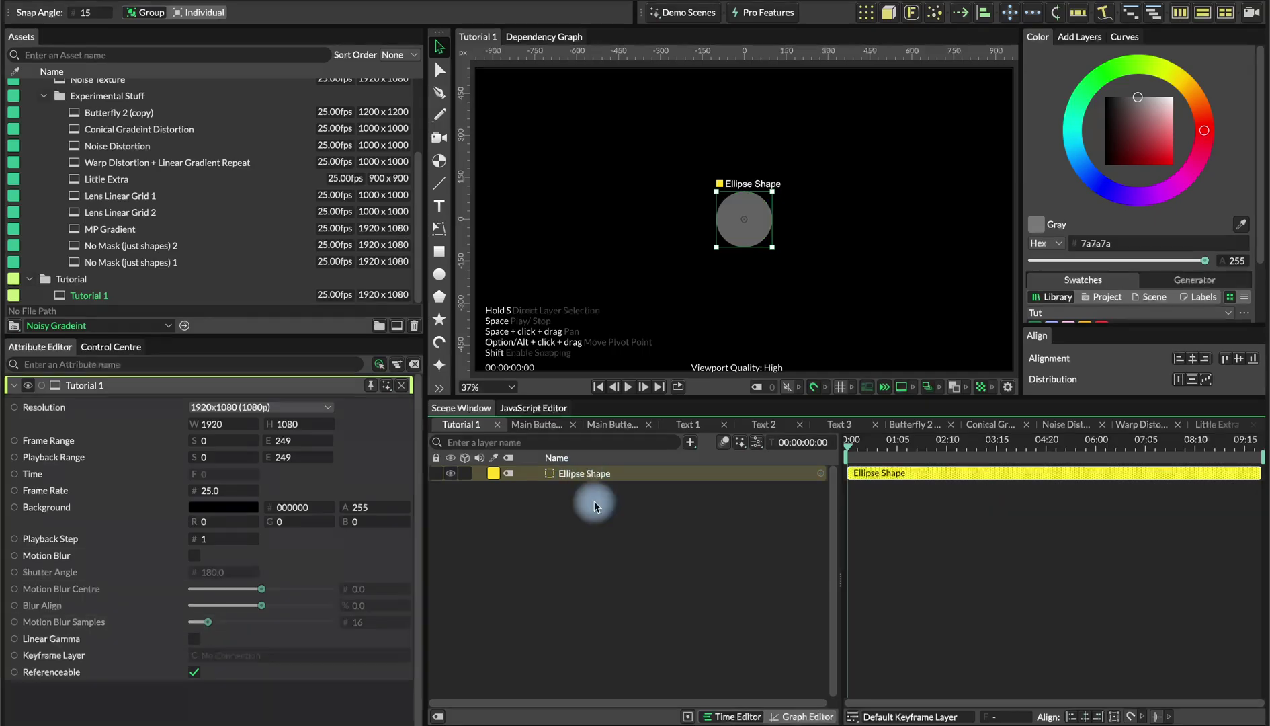
{"action": "left_click", "coordinate": [622, 486]}
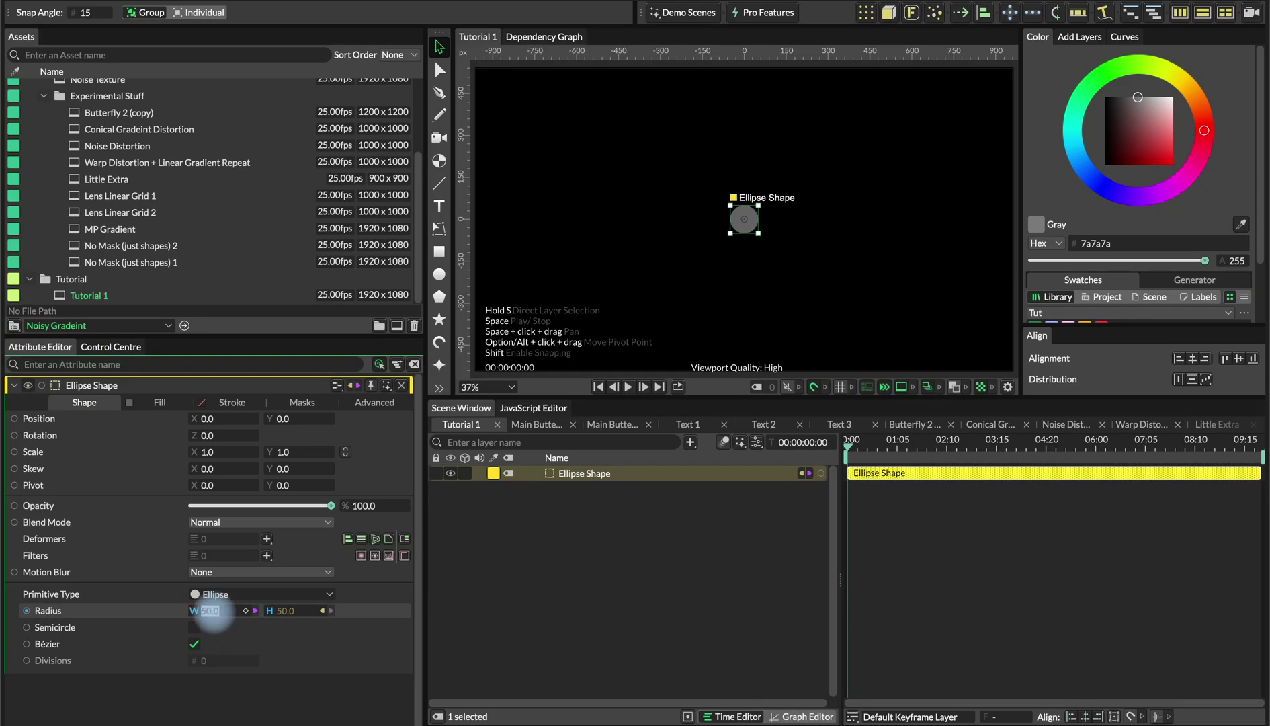
{"action": "left_click", "coordinate": [867, 15]}
{"action": "left_click", "coordinate": [596, 490]}
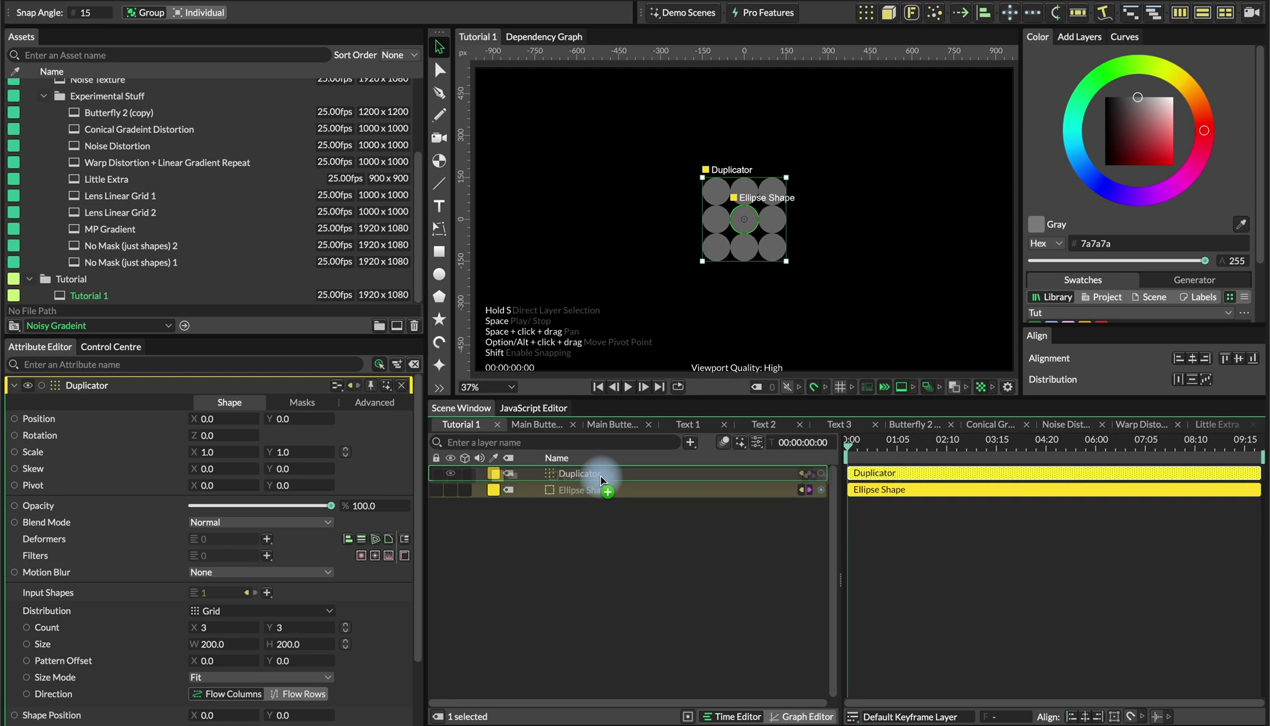
{"action": "left_click_drag", "start_coordinate": [602, 479], "coordinate": [603, 480]}
Switch the Duplicator's distribution from Grid to Fibonacci with radius 1130.
{"action": "left_click", "coordinate": [221, 616]}
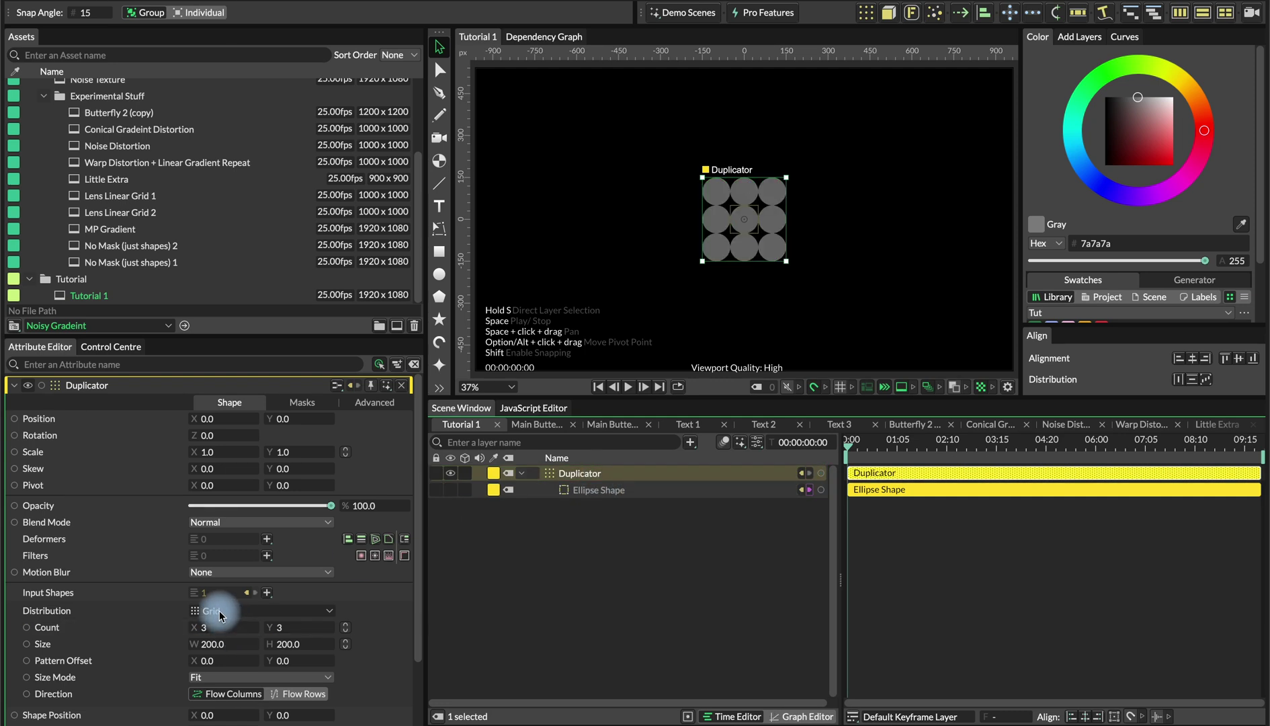
{"action": "left_click", "coordinate": [205, 612]}
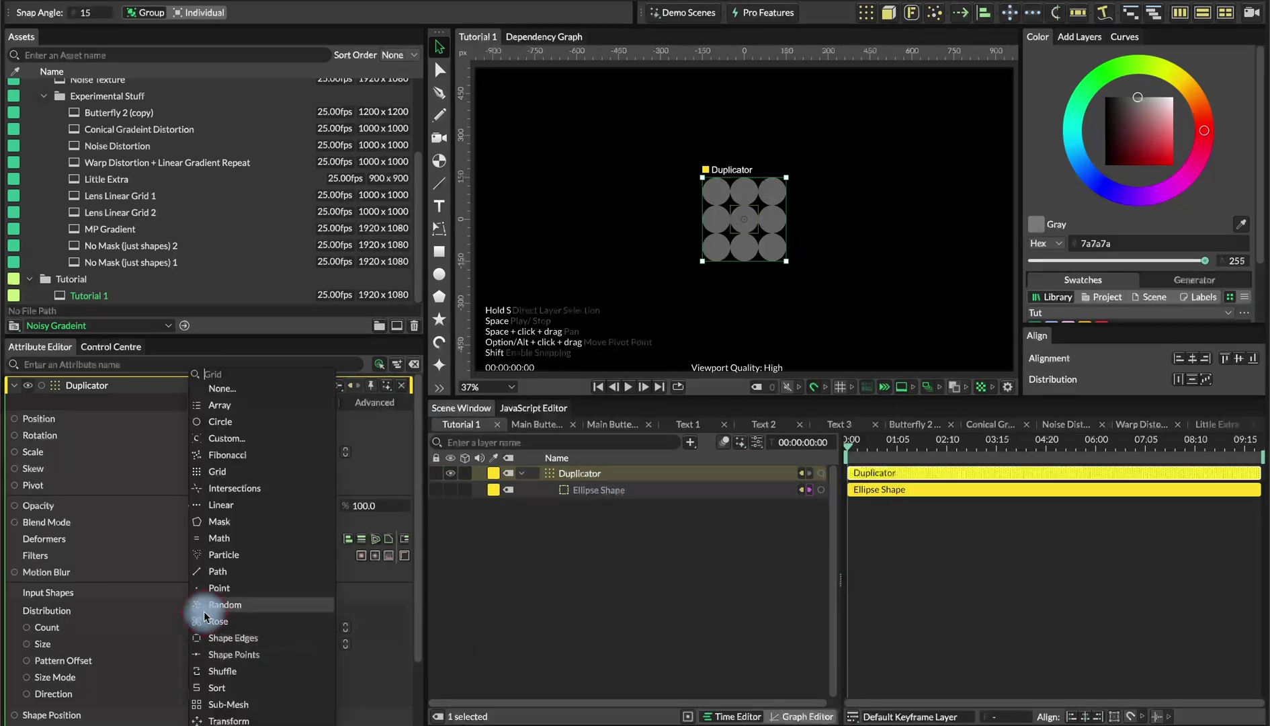
{"action": "left_click", "coordinate": [249, 454]}
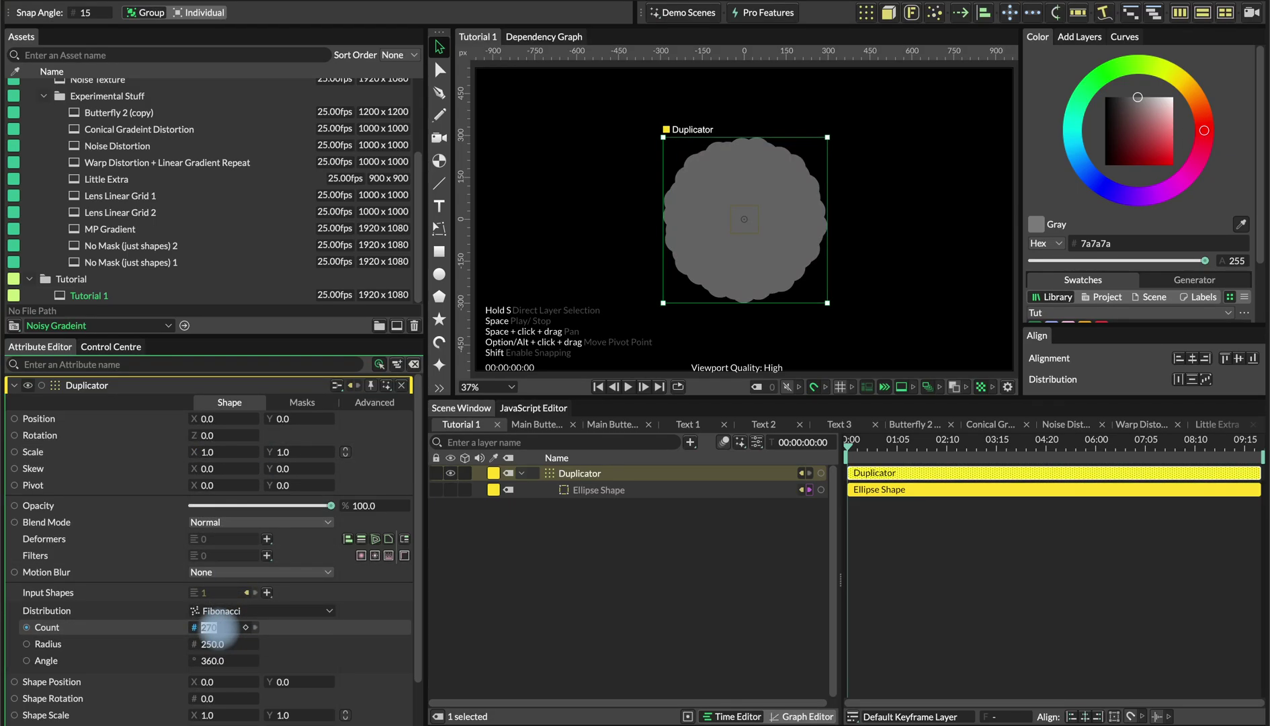
{"action": "left_click", "coordinate": [222, 644]}
{"action": "type", "text": "11"}
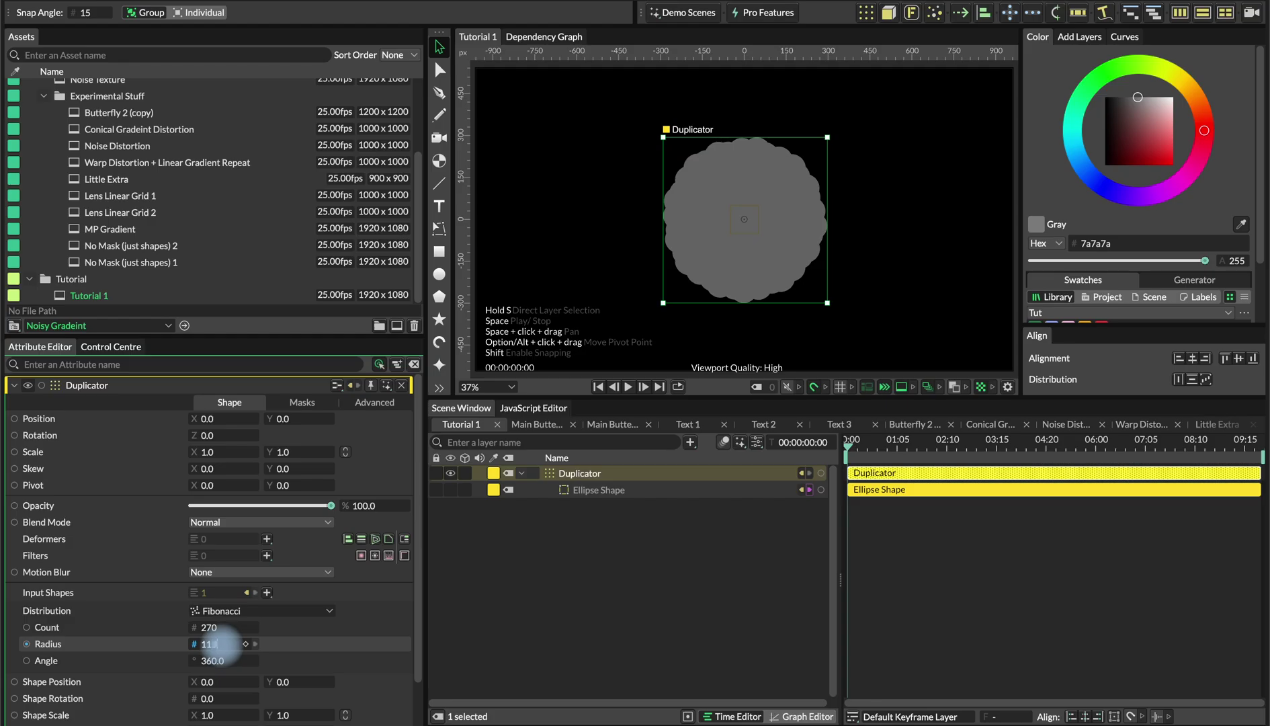
{"action": "type", "text": "30"}
{"action": "key", "text": "Return"}
{"action": "left_click", "coordinate": [223, 645]}
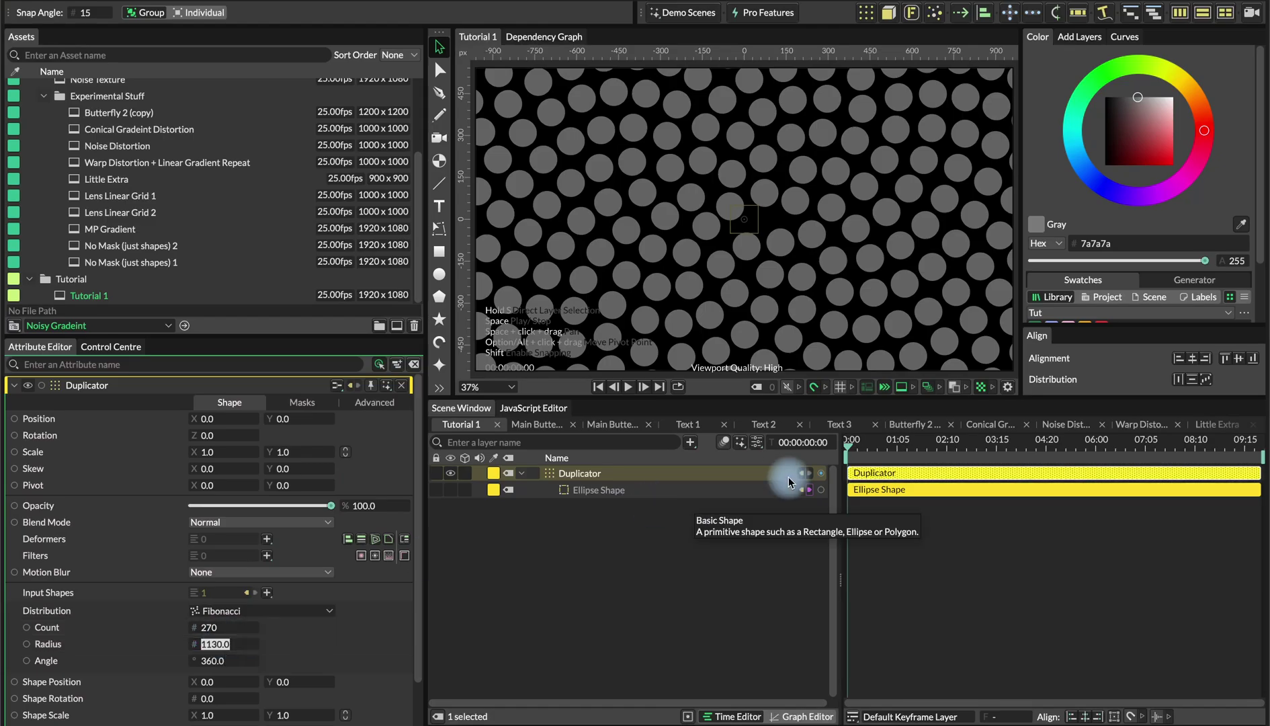
Create a Color Array from the Swatches palette and connect it to the Ellipse Shape's fill colour.
{"action": "scroll", "coordinate": [1165, 286], "scroll_direction": "down", "scroll_amount": 3}
{"action": "left_click", "coordinate": [1243, 248]}
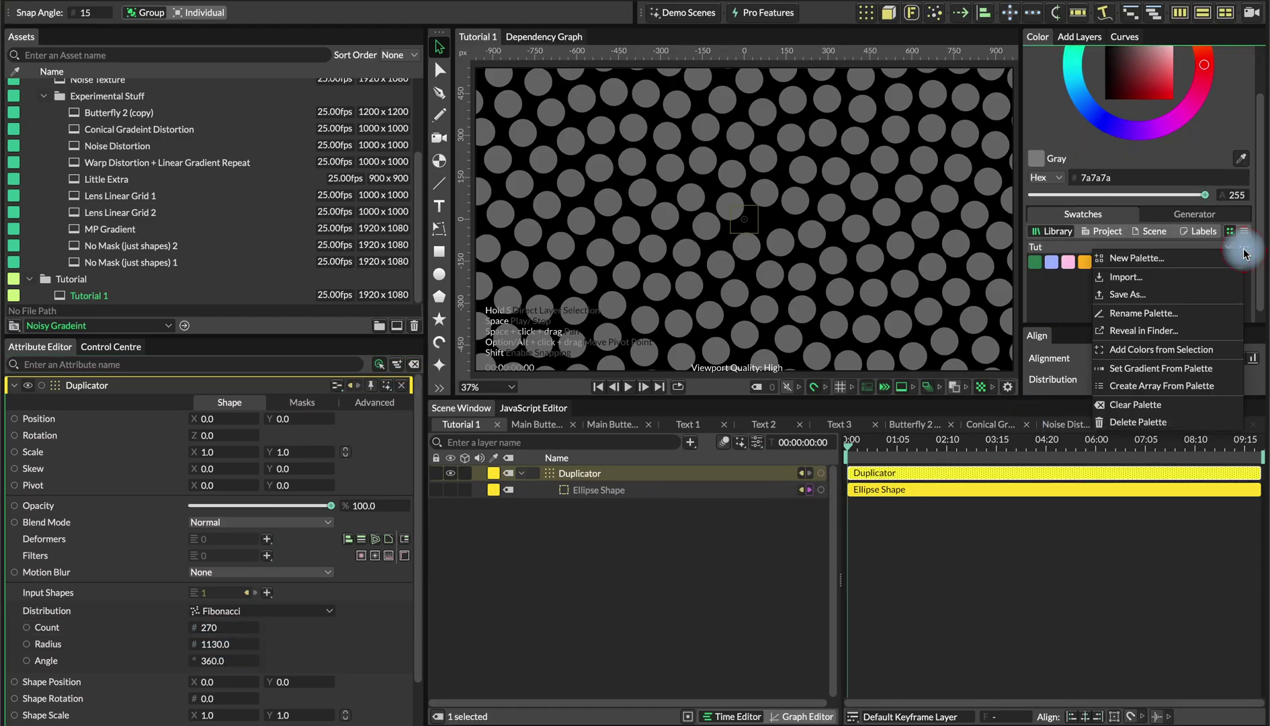
{"action": "left_click", "coordinate": [1155, 393]}
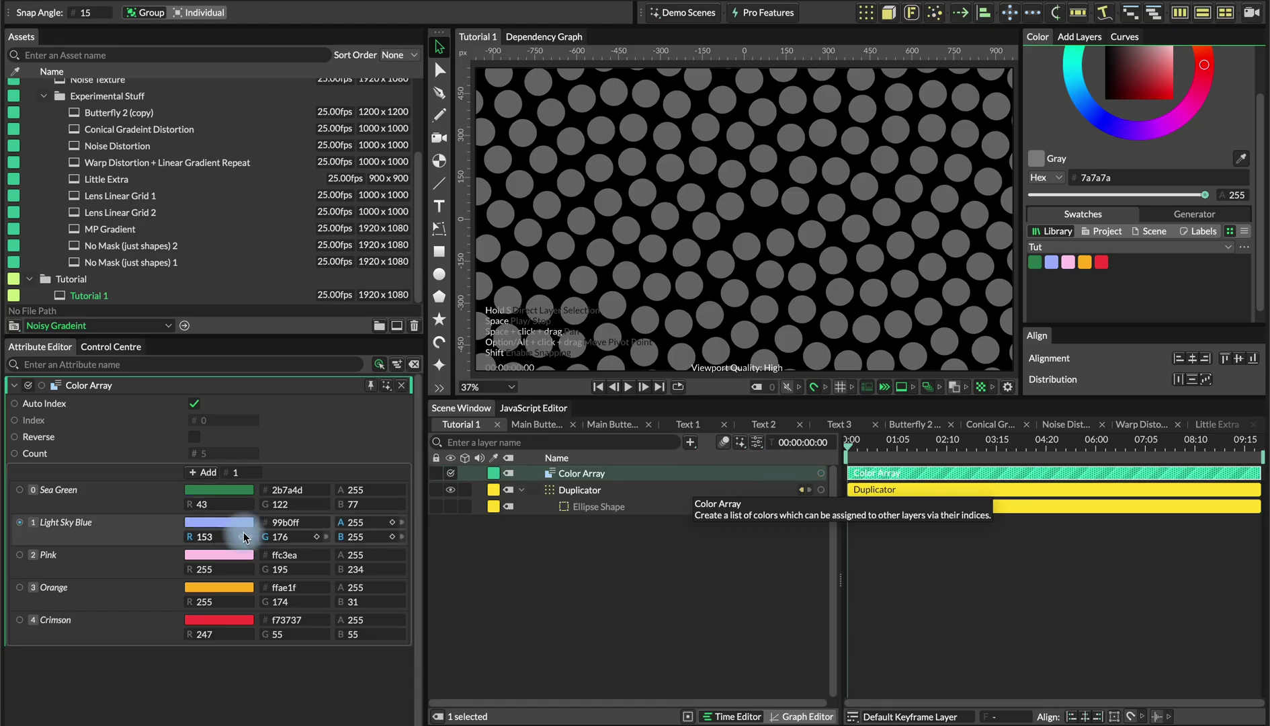
{"action": "left_click_drag", "start_coordinate": [821, 473], "coordinate": [644, 512]}
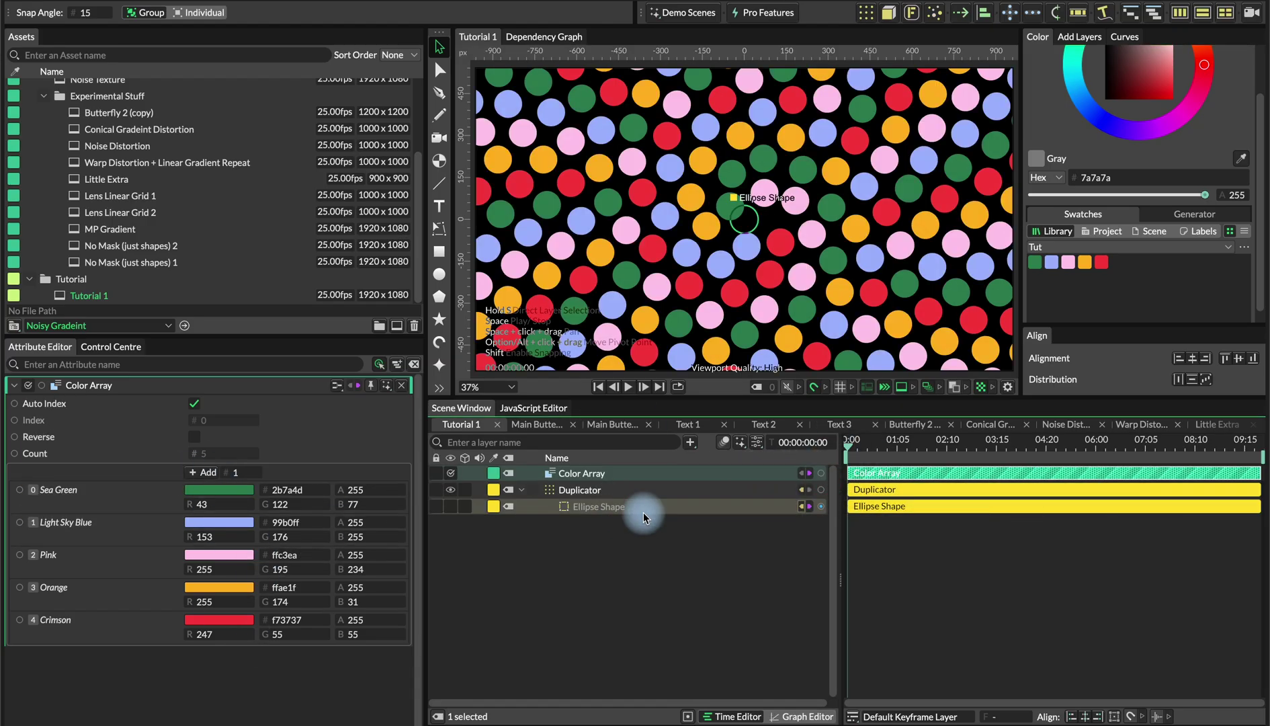
{"action": "left_click", "coordinate": [597, 494]}
{"action": "left_click", "coordinate": [593, 506]}
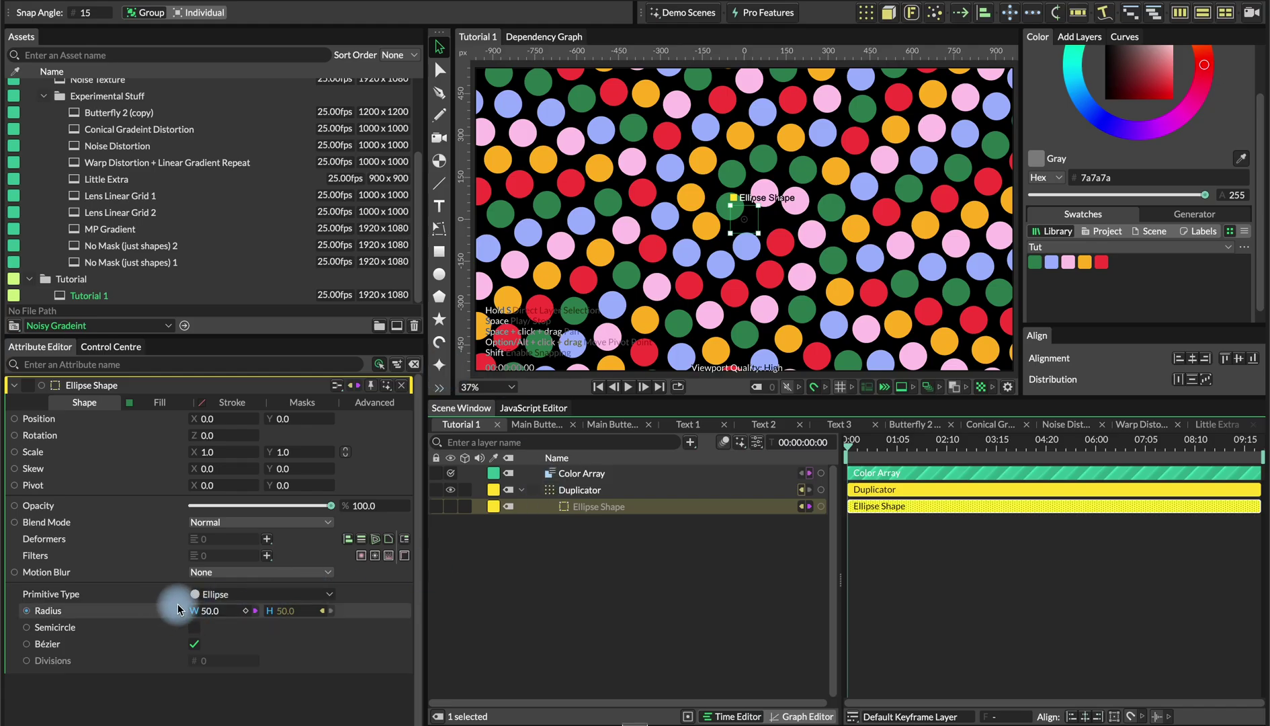
Add a Noise behaviour to the ellipse radius: minimum 50, maximum 85, frequency 0.5, stagger 1000.
{"action": "right_click", "coordinate": [142, 610]}
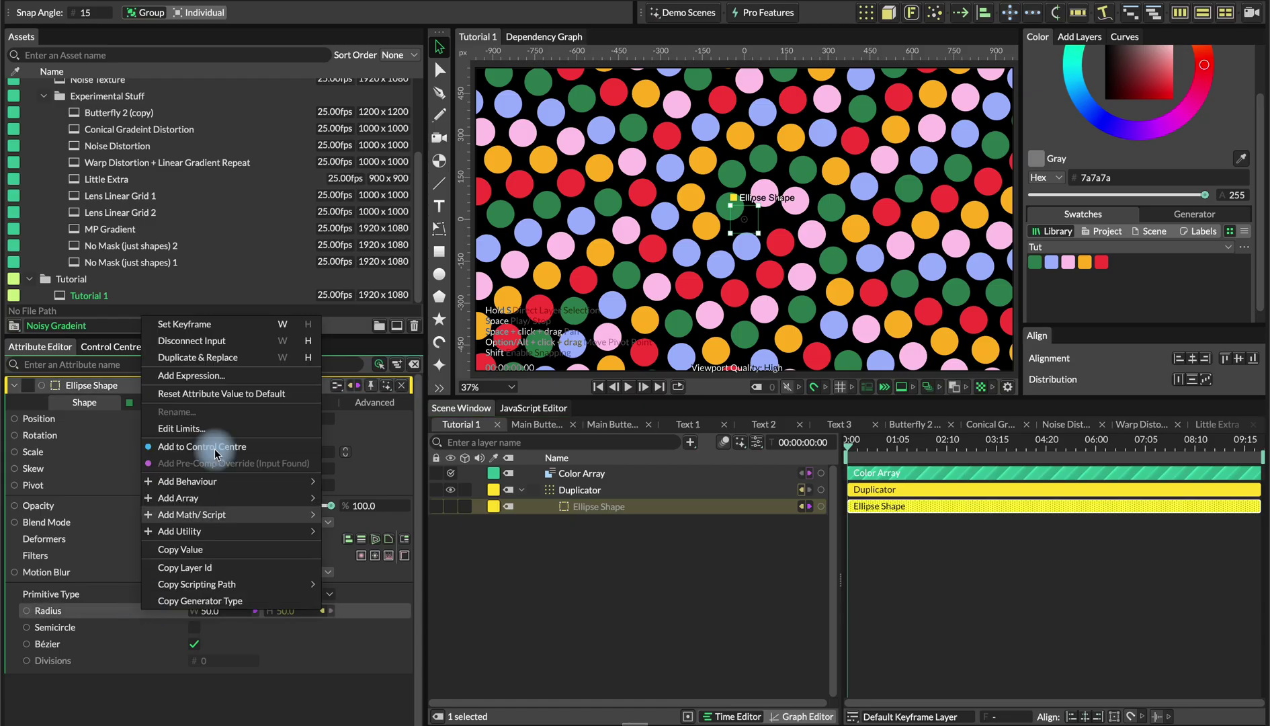
{"action": "mouse_move", "coordinate": [249, 481]}
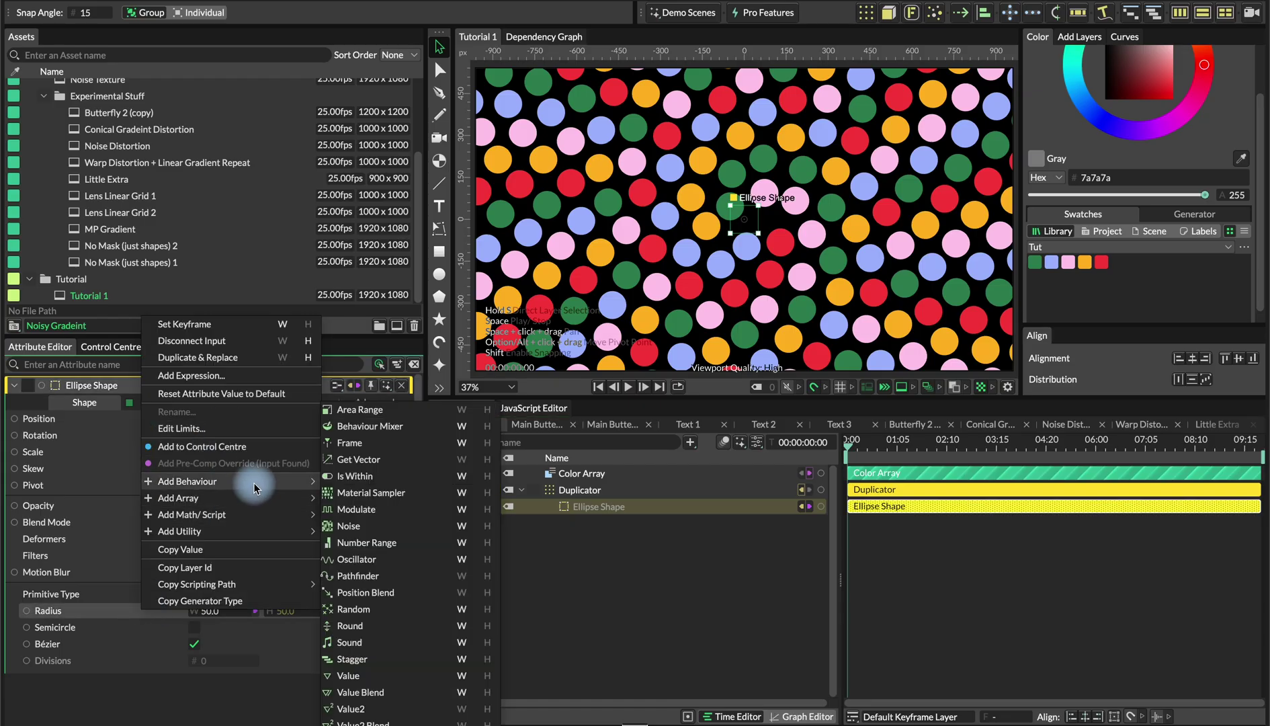
{"action": "left_click", "coordinate": [463, 526]}
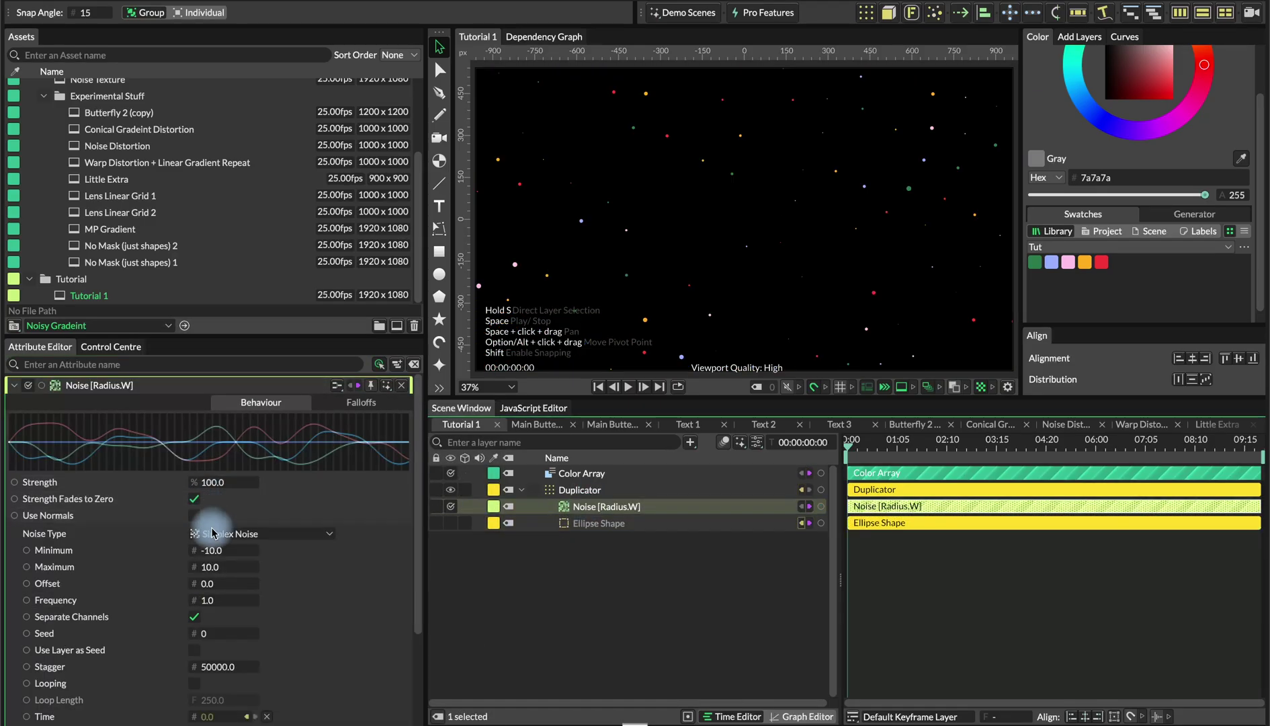
{"action": "left_click", "coordinate": [220, 560]}
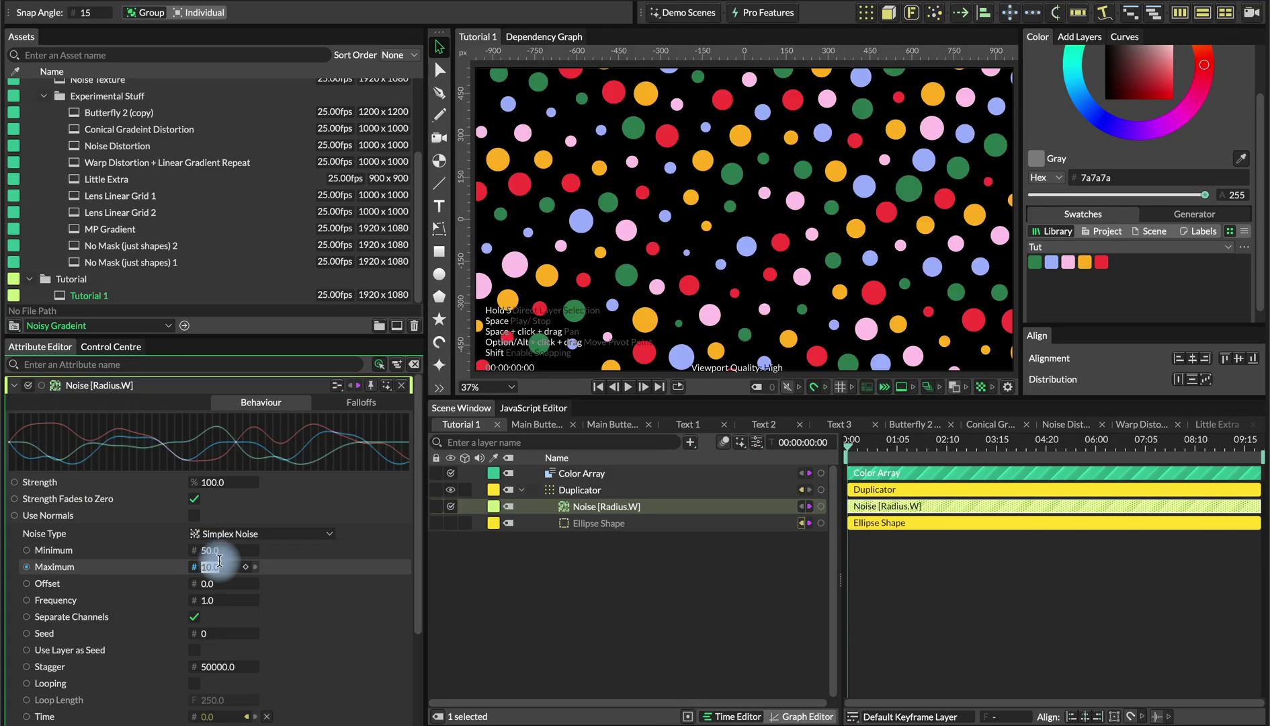
{"action": "type", "text": "85"}
{"action": "key", "text": "Return"}
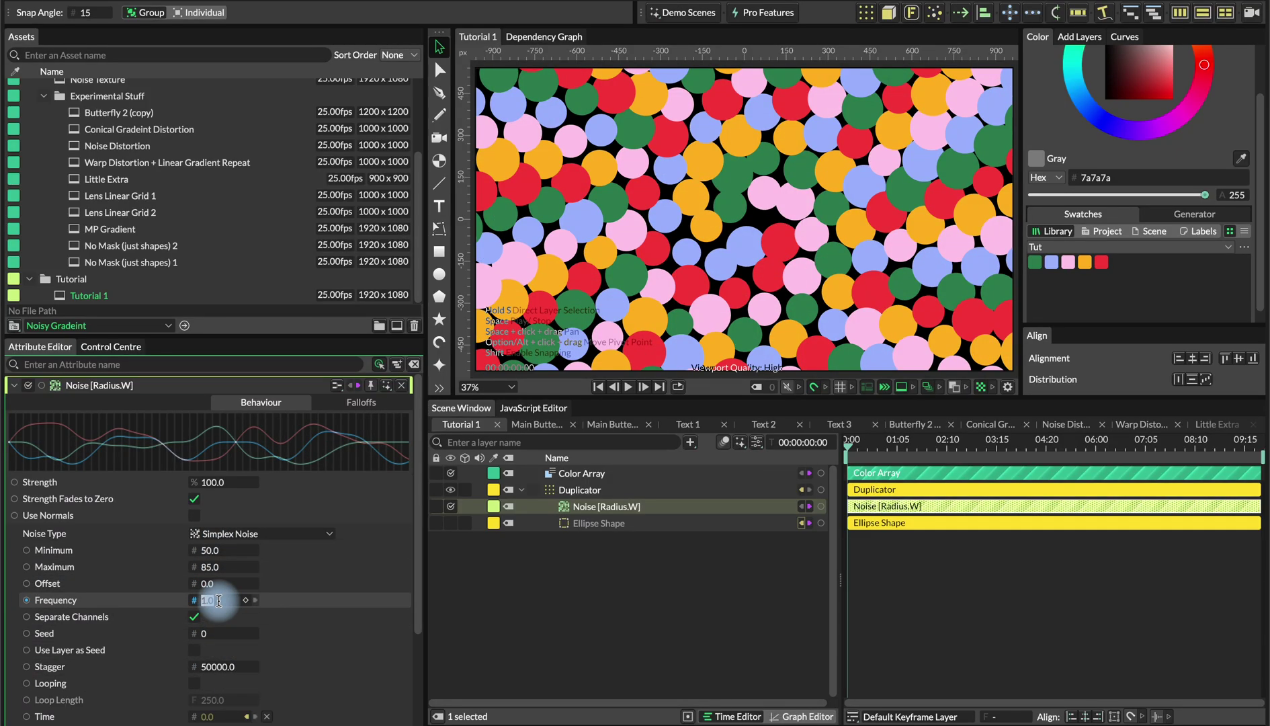
{"action": "type", "text": ".5"}
{"action": "key", "text": "Return"}
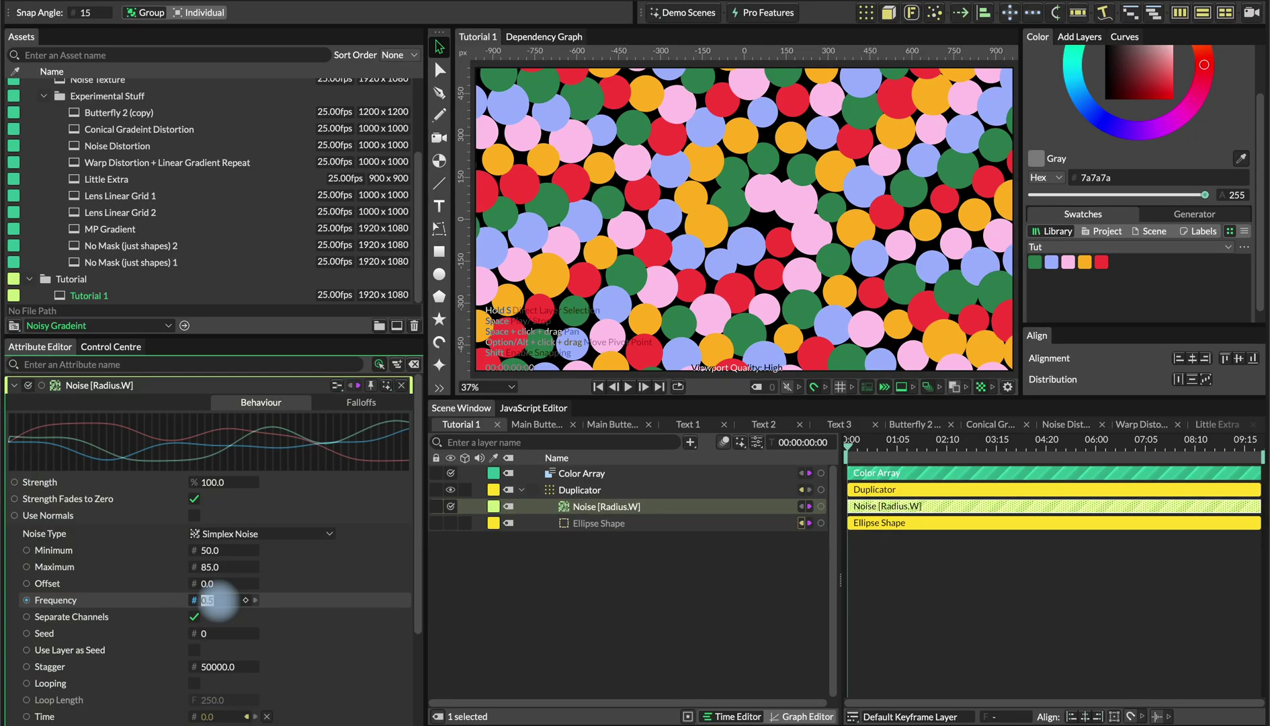
{"action": "key", "text": "Return"}
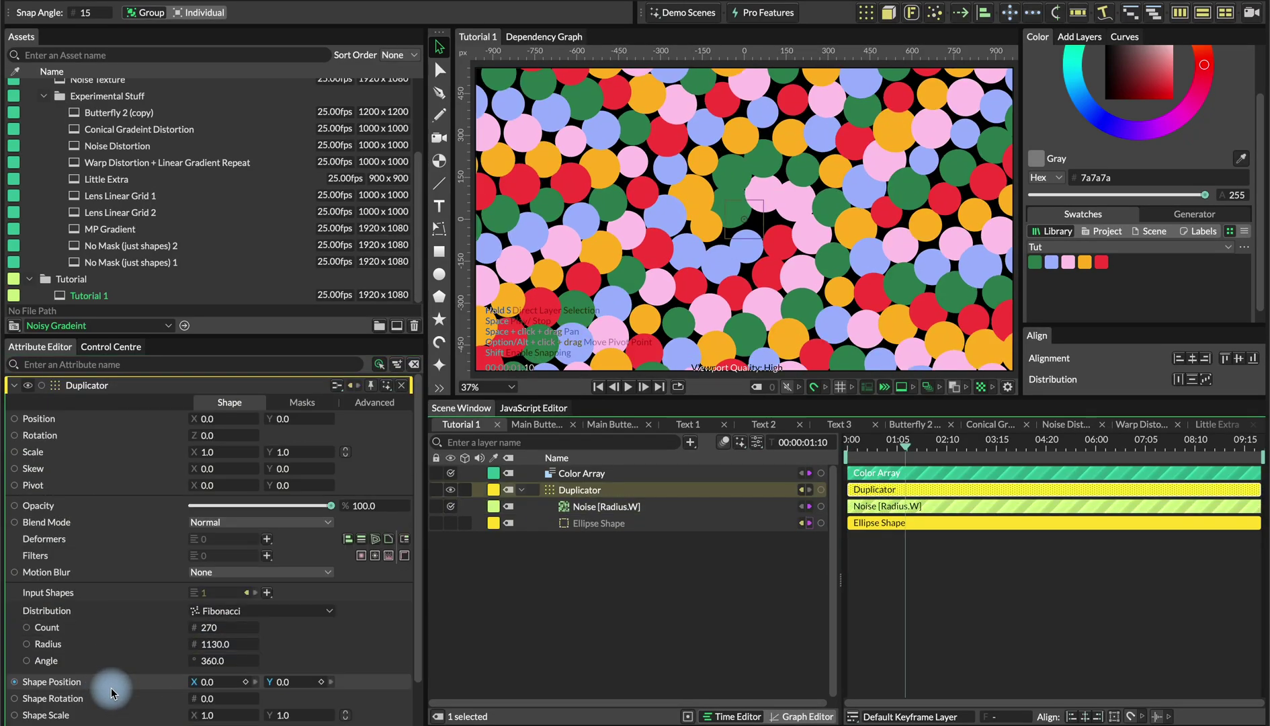
{"action": "right_click", "coordinate": [112, 693]}
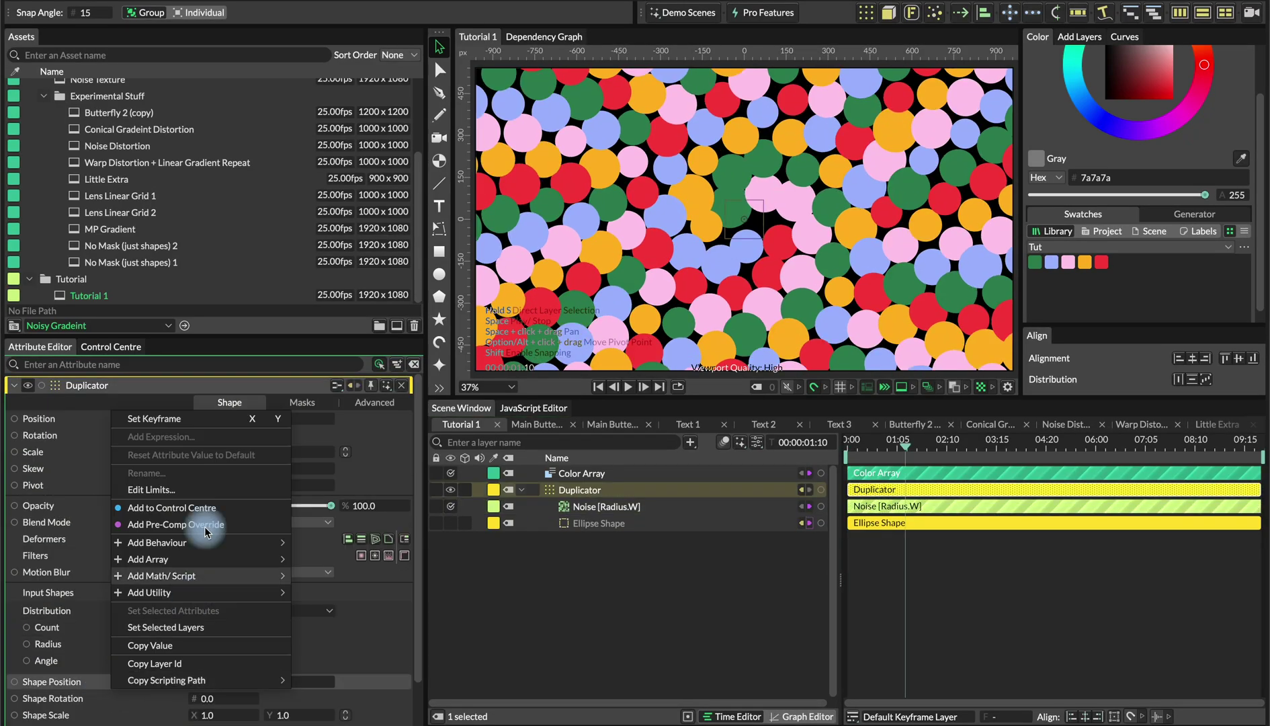
Add a Noise behaviour to shape position: minimum -150, maximum 150, frequency 0.5, stagger 0.03.
{"action": "mouse_move", "coordinate": [192, 547]}
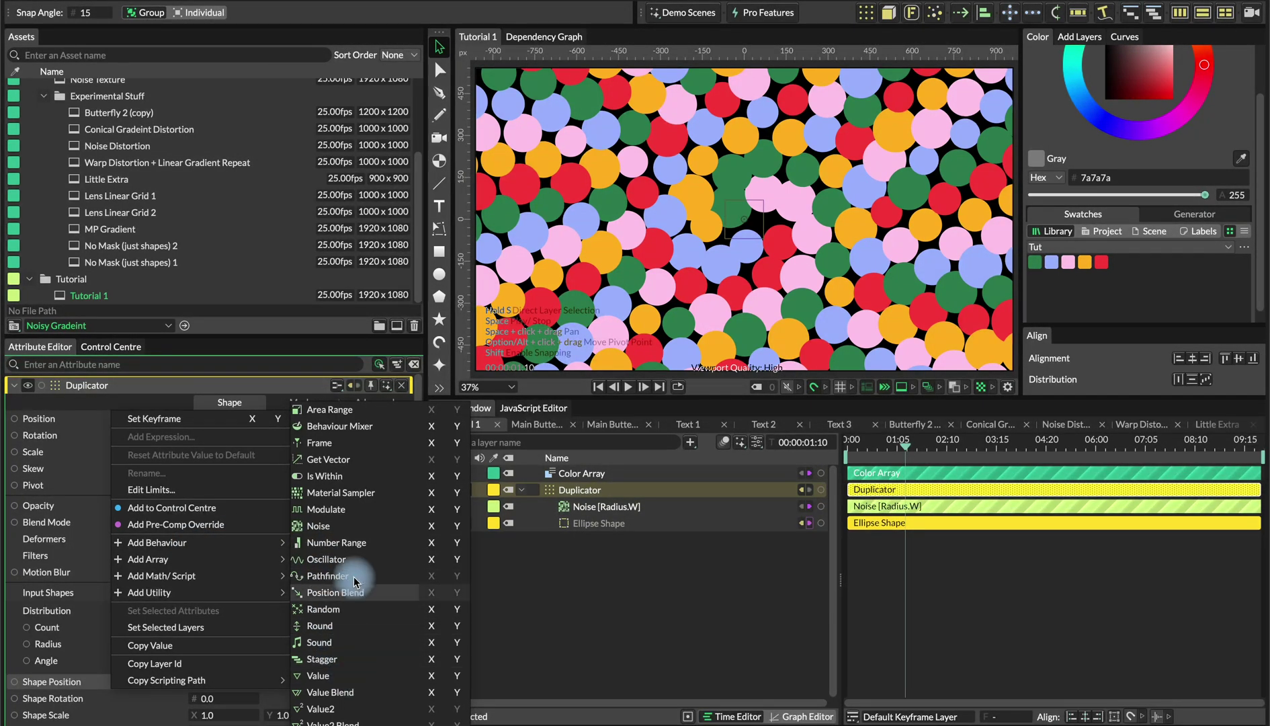
{"action": "left_click", "coordinate": [367, 529]}
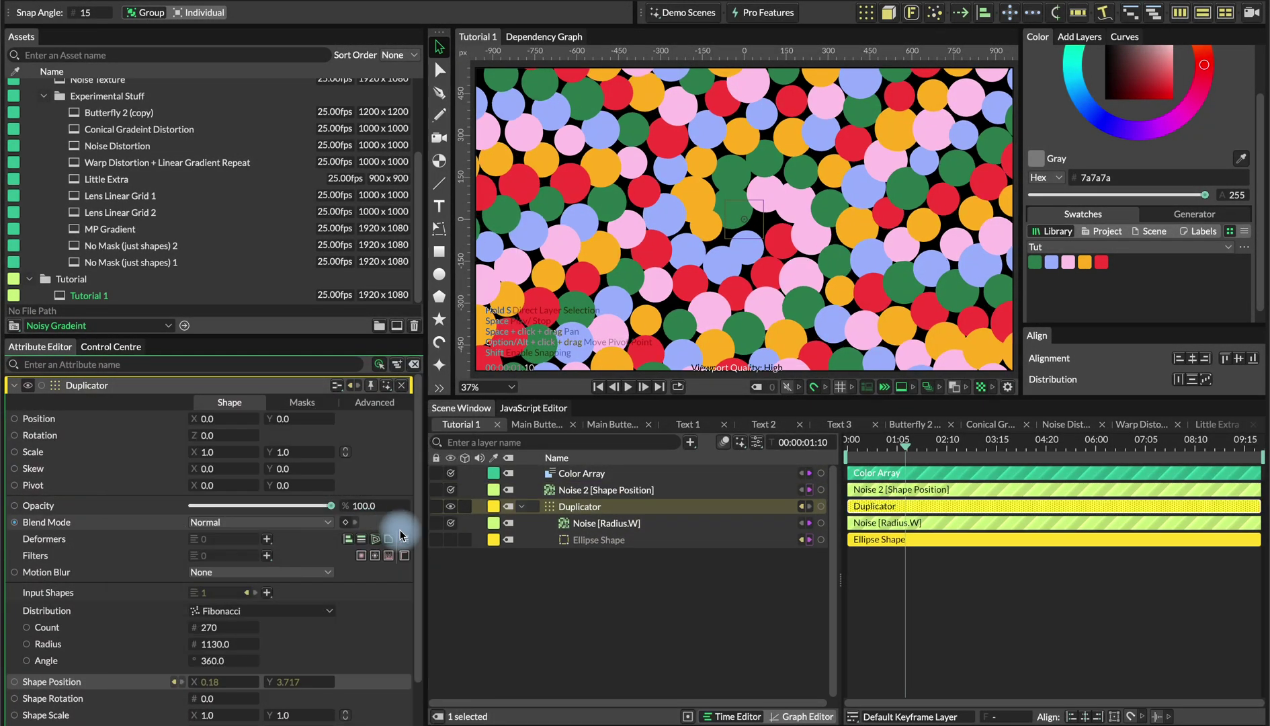
{"action": "left_click", "coordinate": [608, 495]}
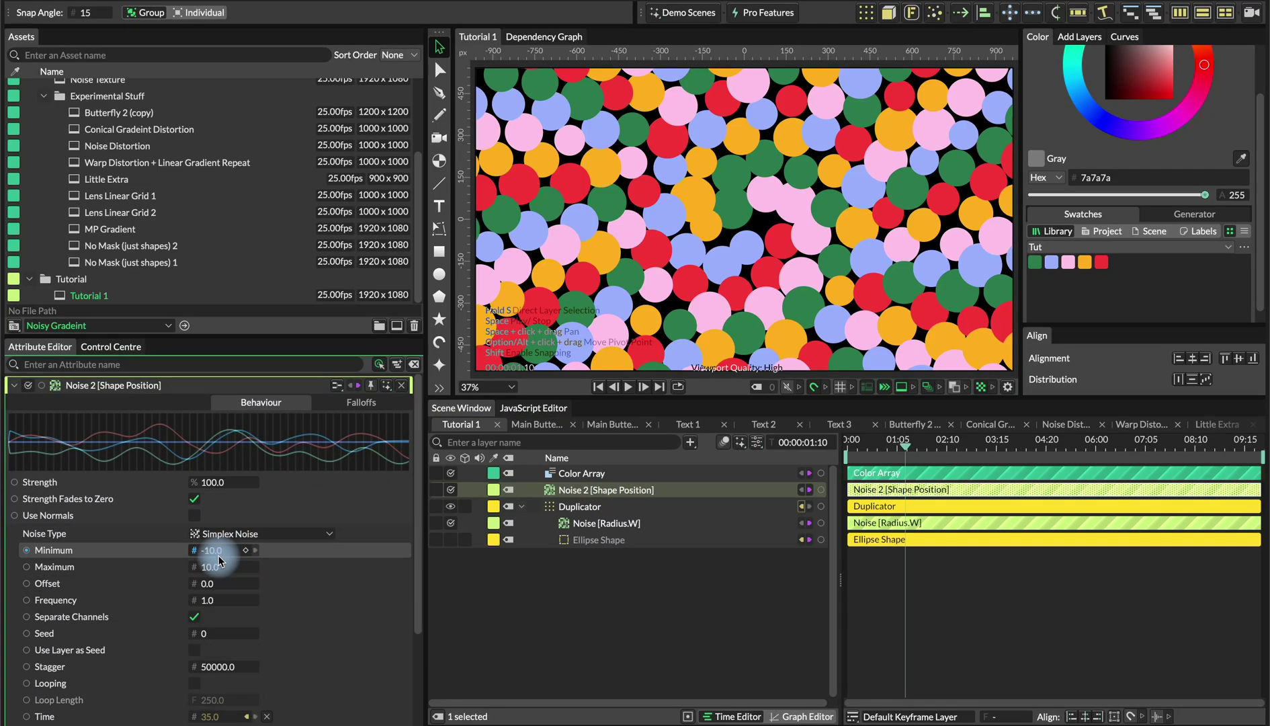
{"action": "type", "text": "-1"}
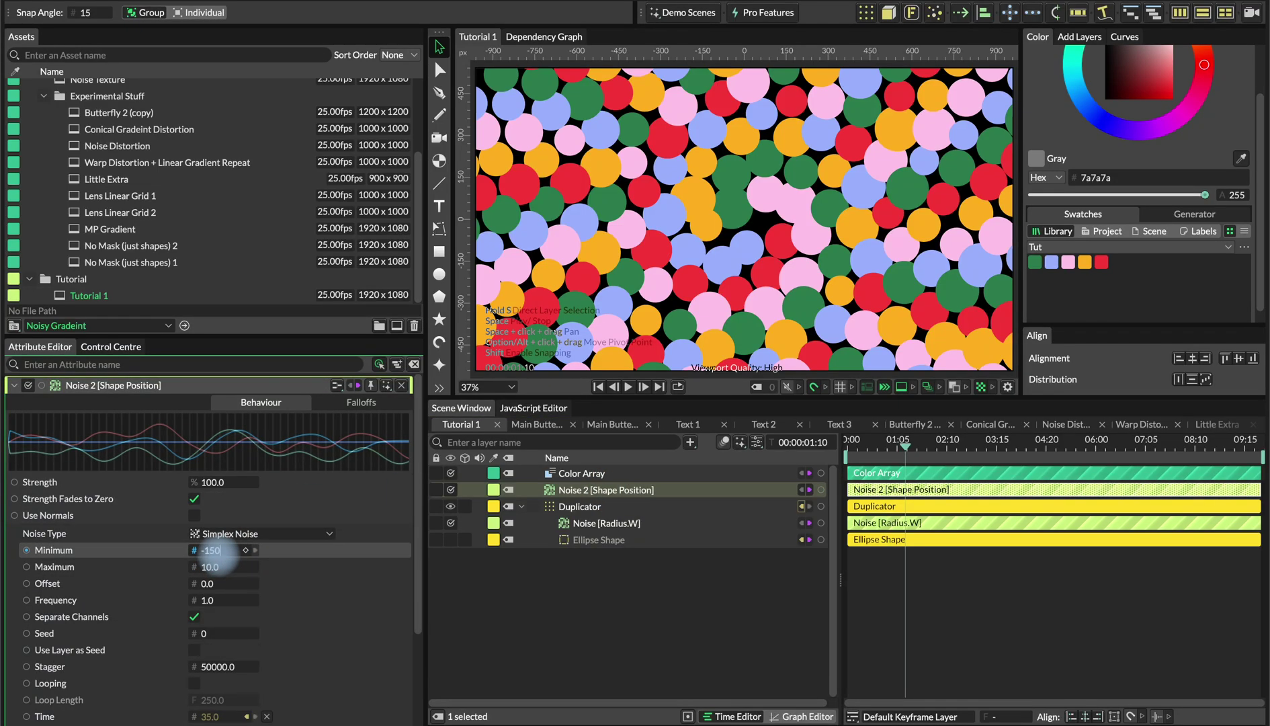
{"action": "type", "text": "50"}
{"action": "key", "text": "Return"}
{"action": "type", "text": "150"}
{"action": "key", "text": "Return"}
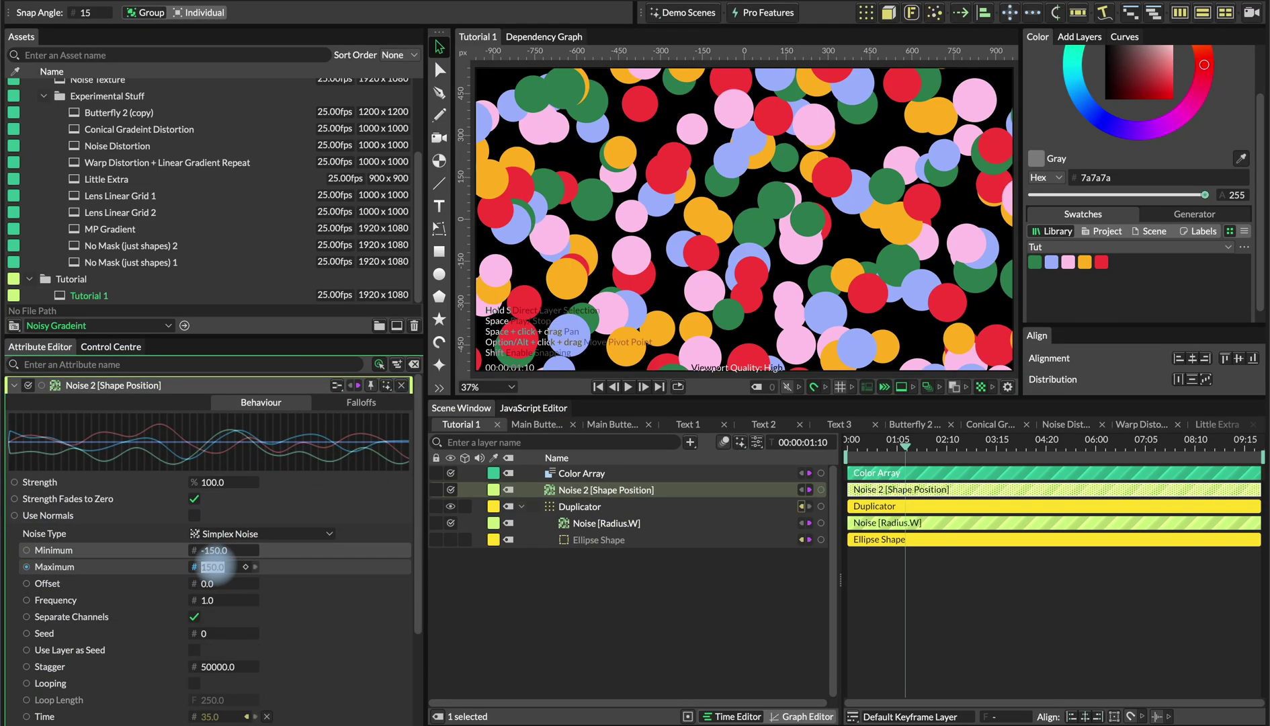
{"action": "left_click", "coordinate": [210, 600]}
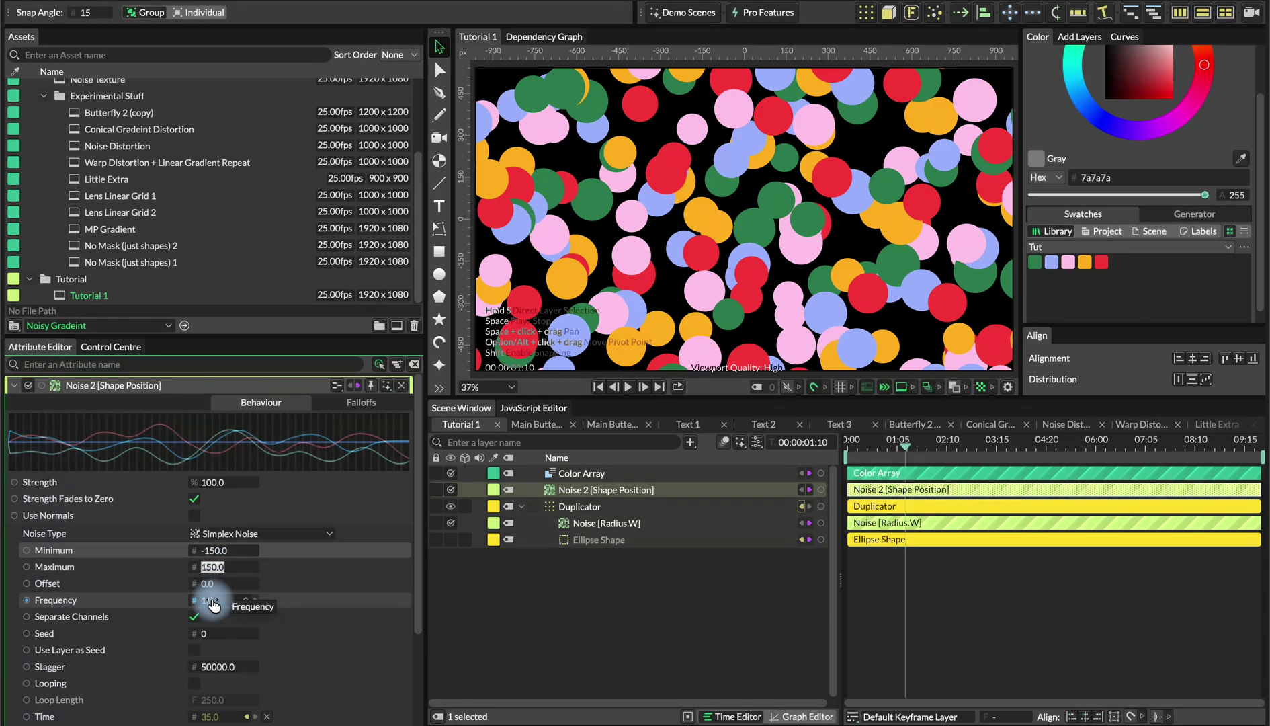
{"action": "type", "text": "0.5"}
{"action": "key", "text": "Return"}
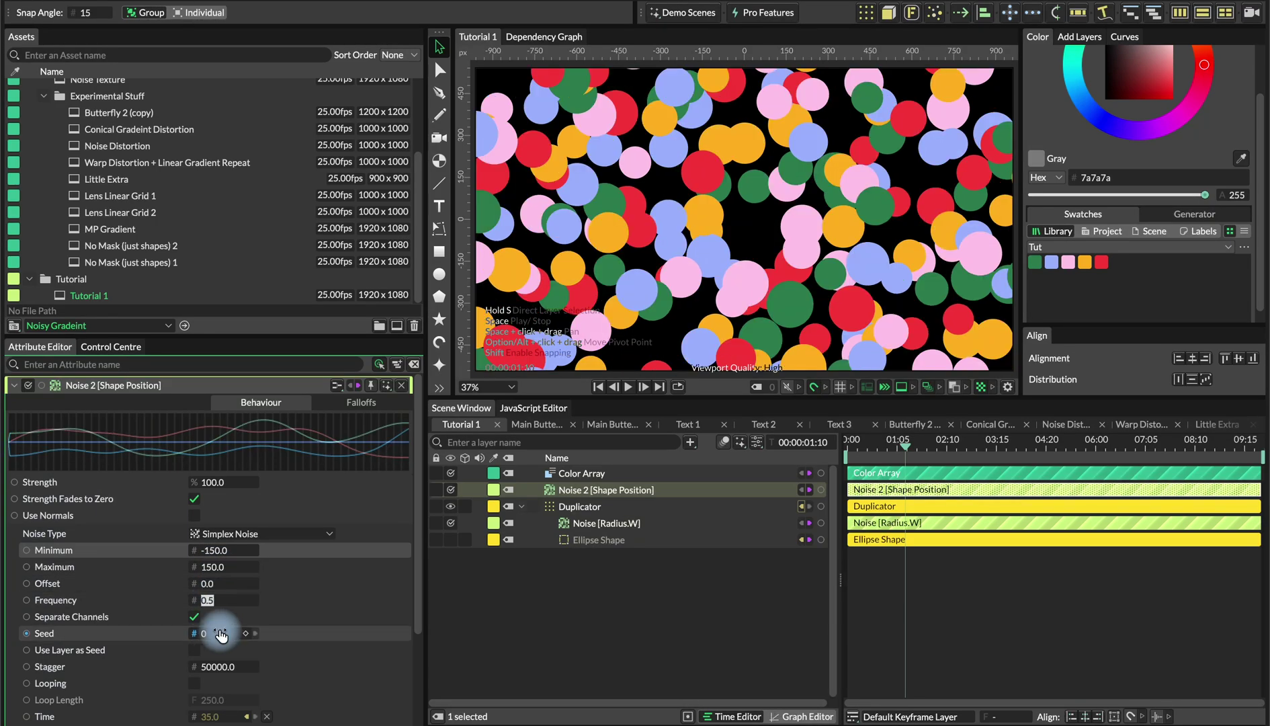
{"action": "left_click", "coordinate": [220, 666]}
{"action": "type", "text": "0.03"}
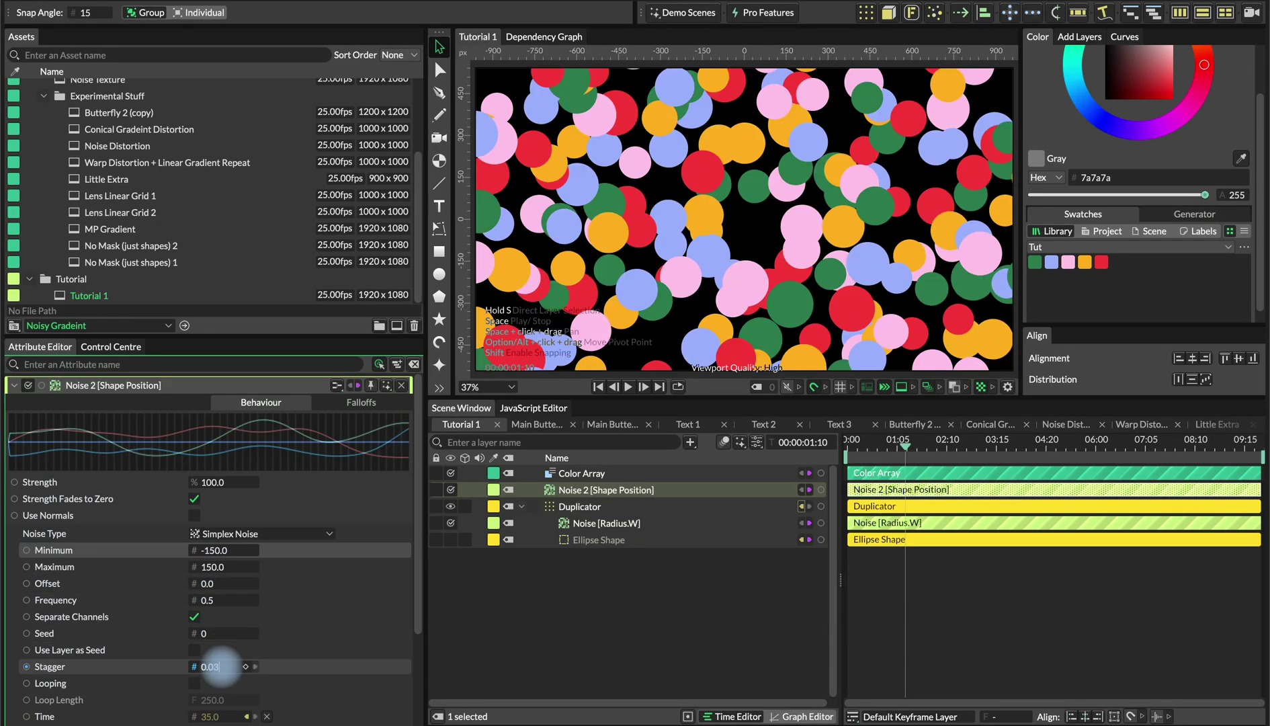
{"action": "key", "text": "Return"}
Play the animation and try a position noise frequency of 5 before restoring 0.5.
{"action": "left_click", "coordinate": [206, 589]}
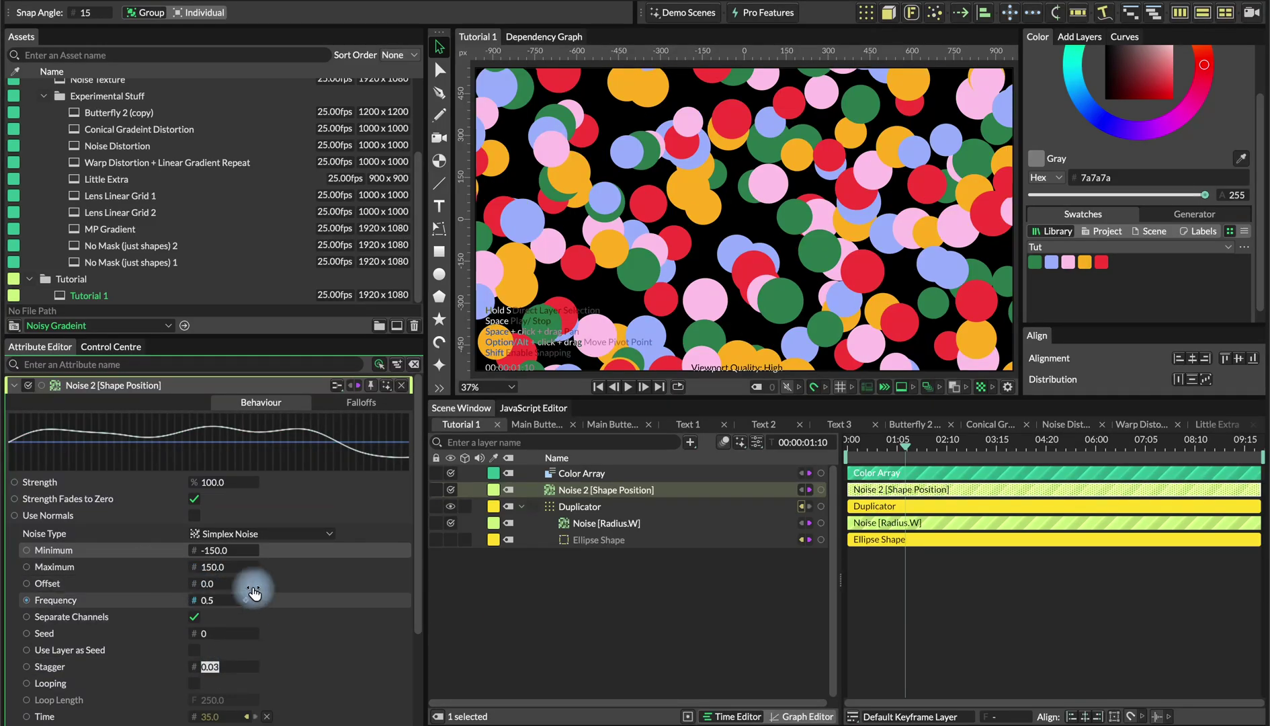
{"action": "left_click", "coordinate": [849, 445]}
{"action": "key", "text": "space"}
{"action": "key", "text": "space"}
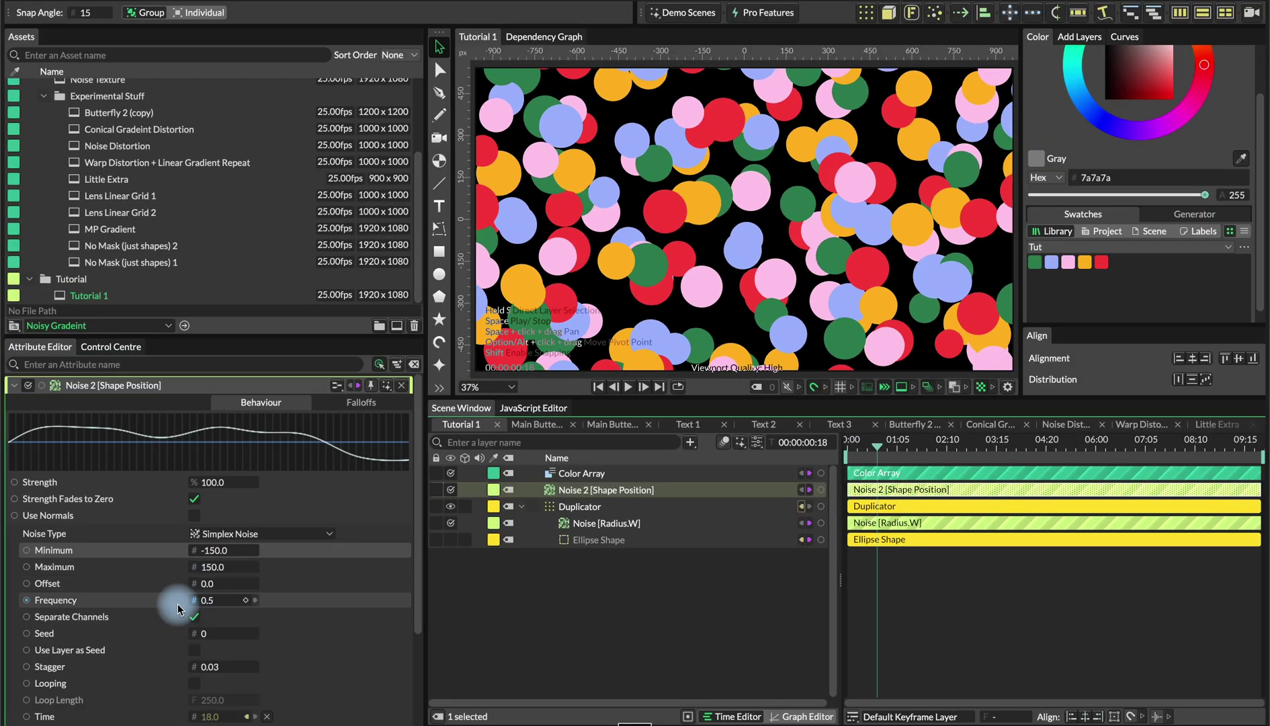
{"action": "left_click", "coordinate": [211, 598]}
{"action": "type", "text": "5"}
{"action": "key", "text": "Return"}
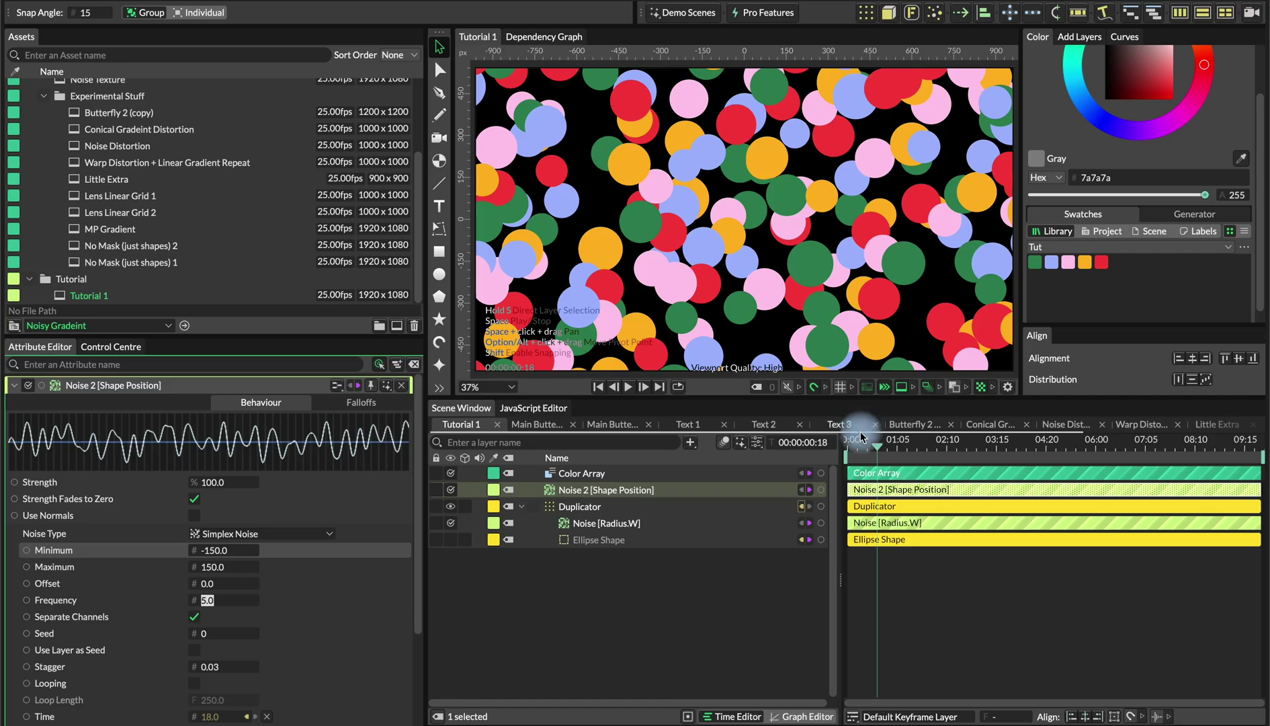
{"action": "type", "text": "0.5"}
{"action": "key", "text": "Return"}
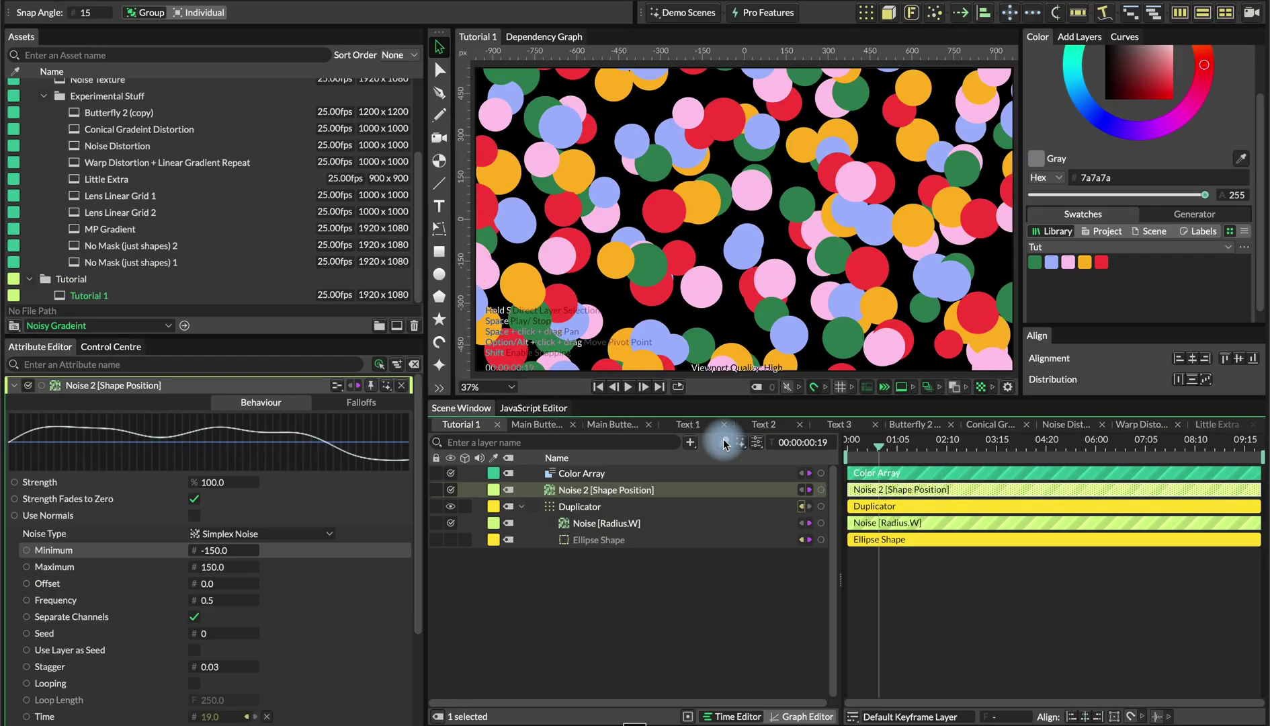
{"action": "left_click", "coordinate": [518, 507]}
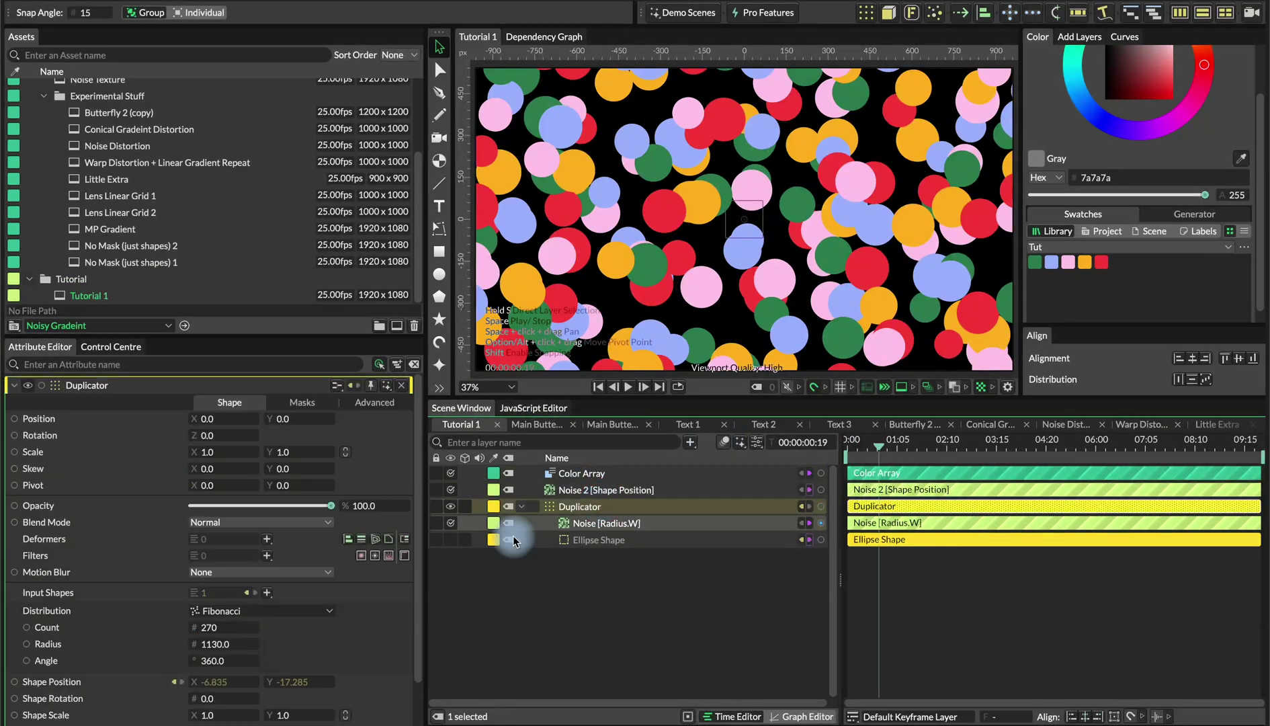
Set the Duplicator's Blend Mode to Plus and preview the glowing overlaps in playback.
{"action": "left_click", "coordinate": [215, 523]}
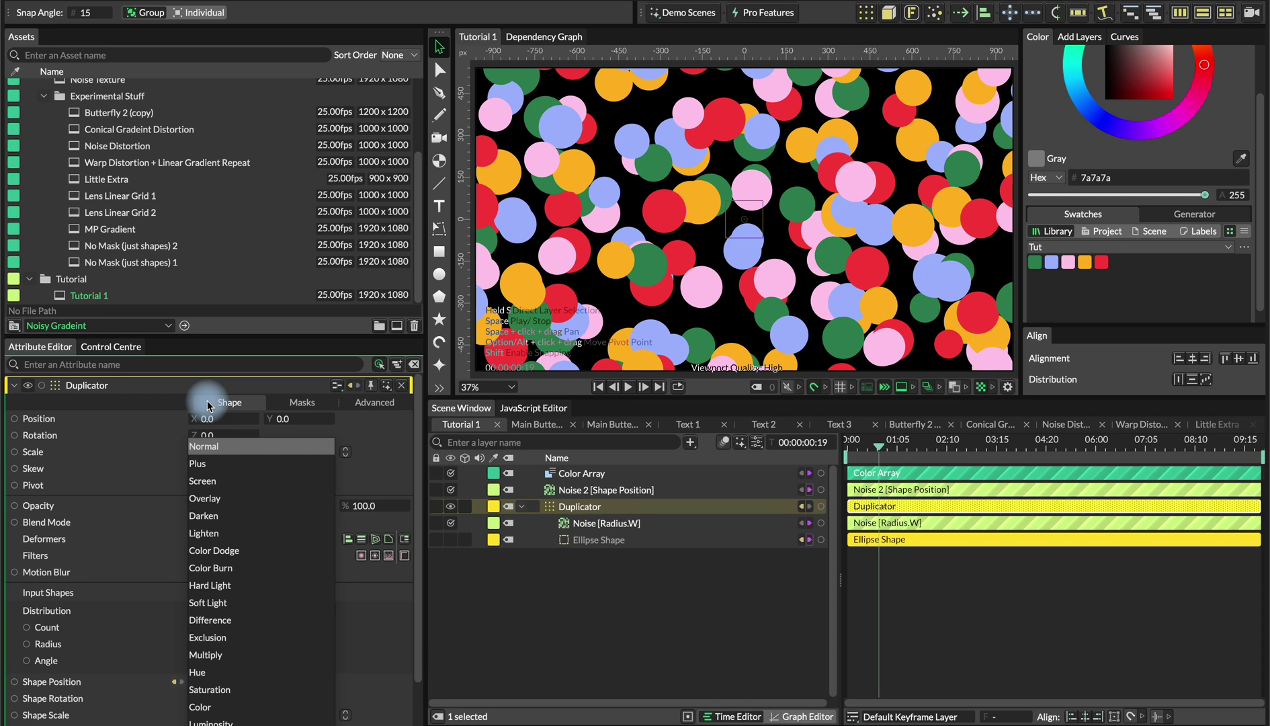
{"action": "left_click", "coordinate": [199, 462]}
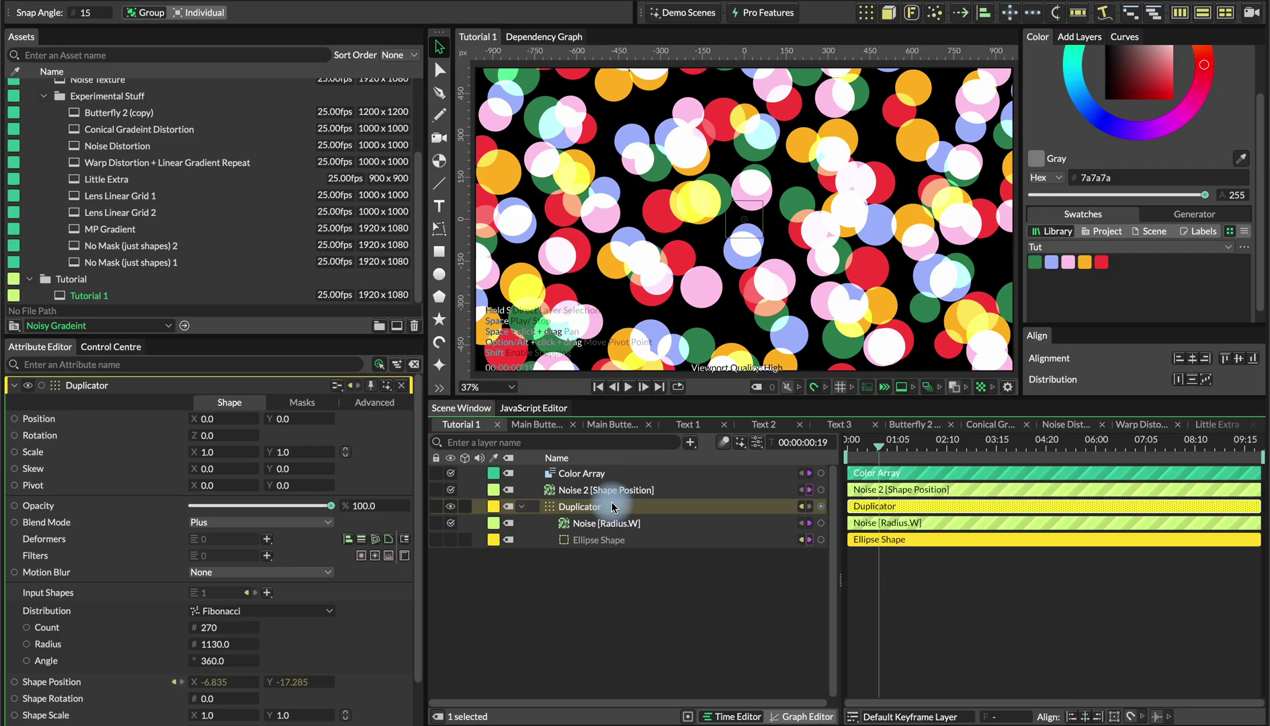
{"action": "key", "text": "space"}
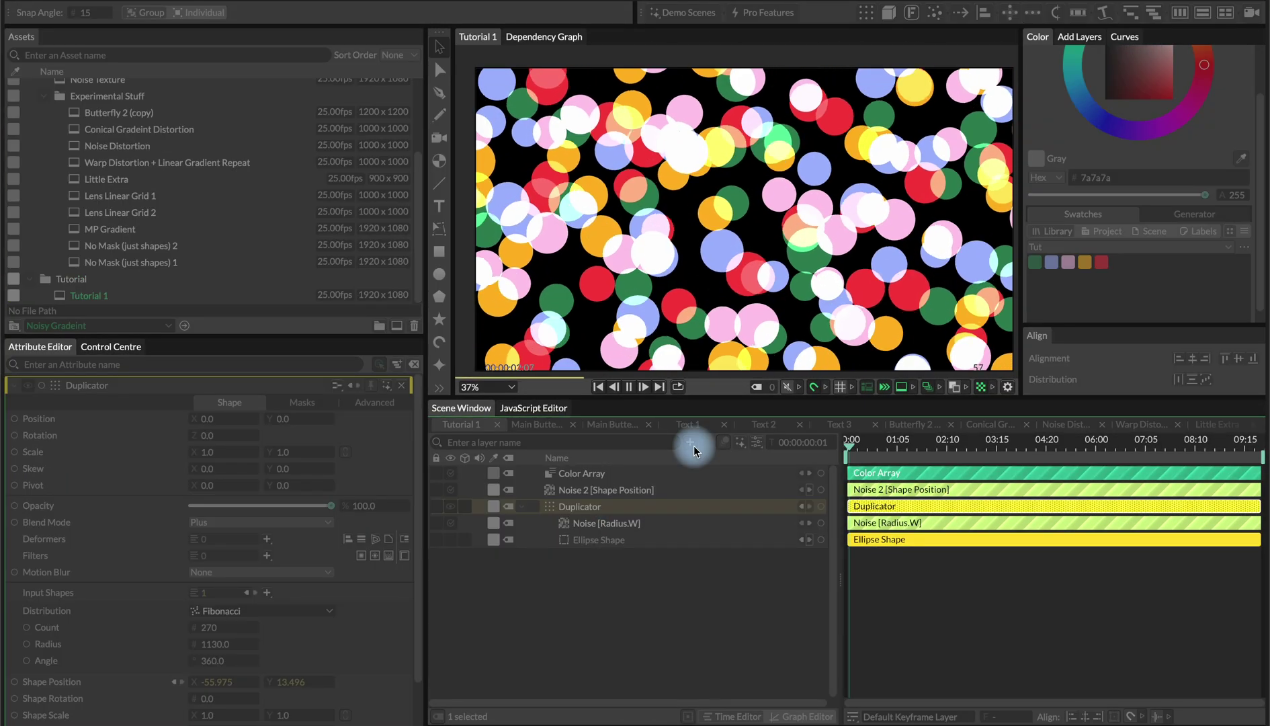
{"action": "key", "text": "space"}
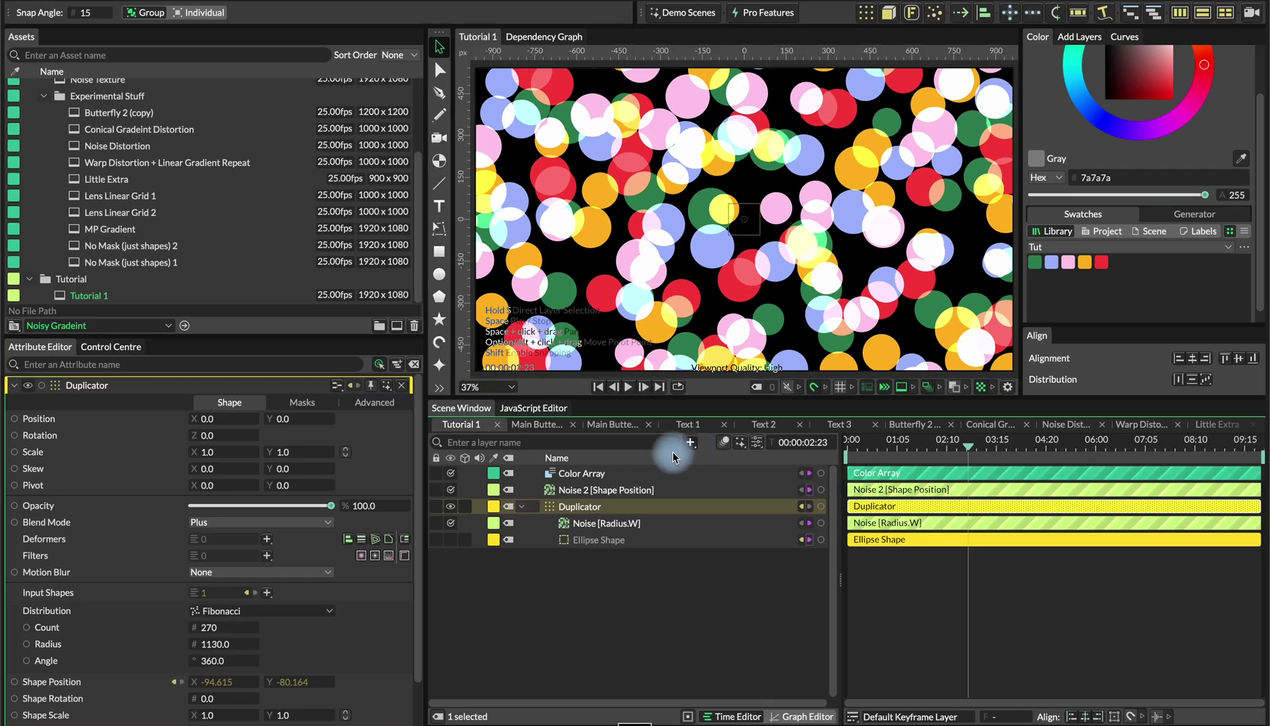
Add a Fast Blur filter with Amount 27 to the Duplicator and scrub to preview it.
{"action": "left_click", "coordinate": [267, 556]}
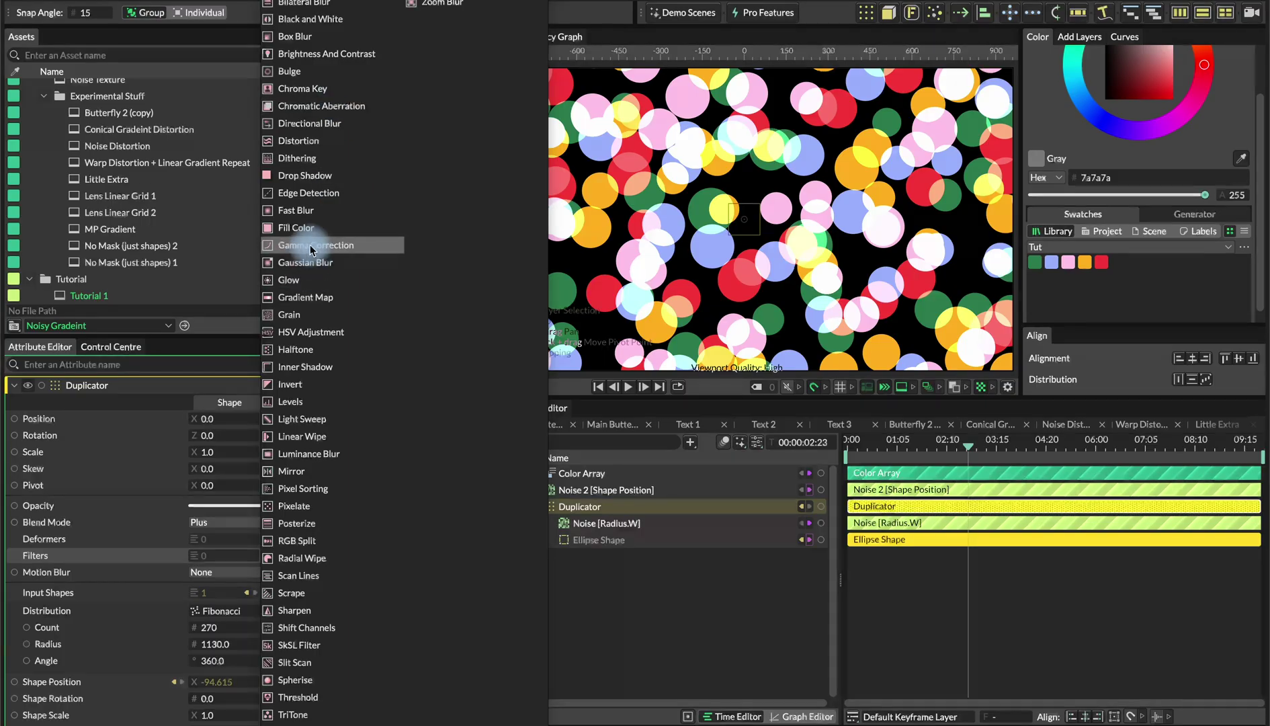
{"action": "left_click", "coordinate": [330, 212]}
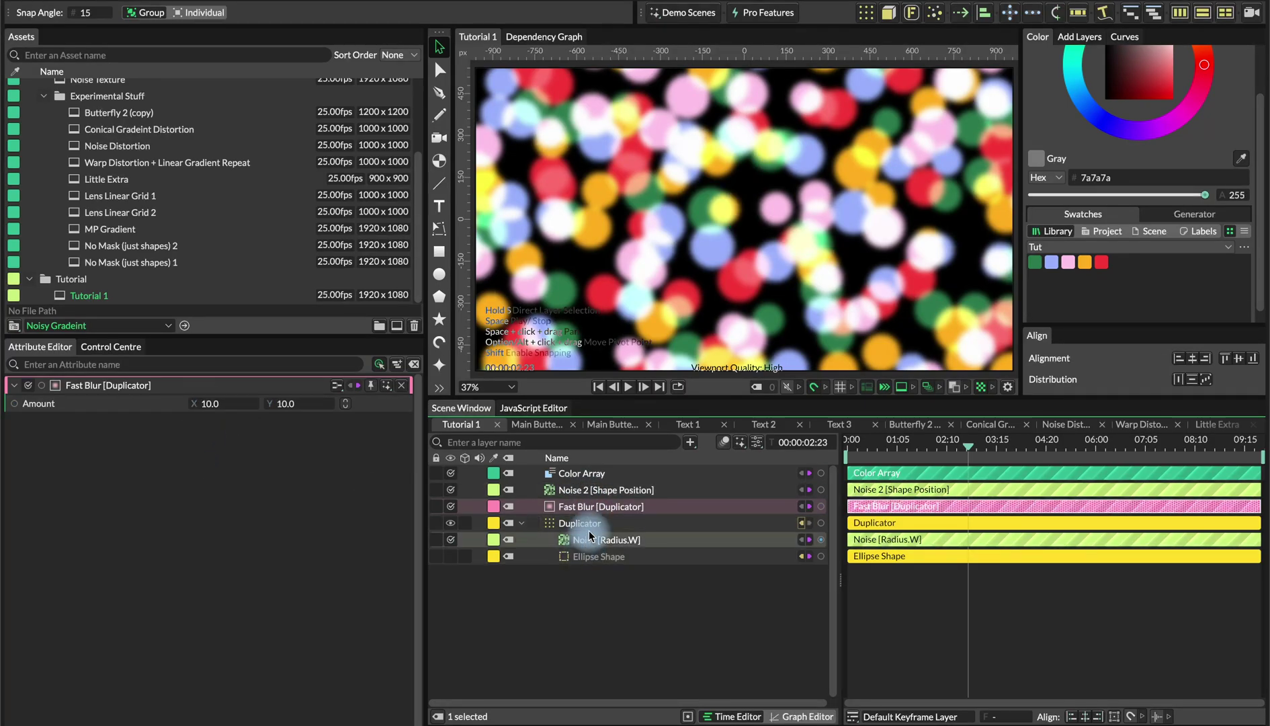
{"action": "left_click", "coordinate": [198, 404]}
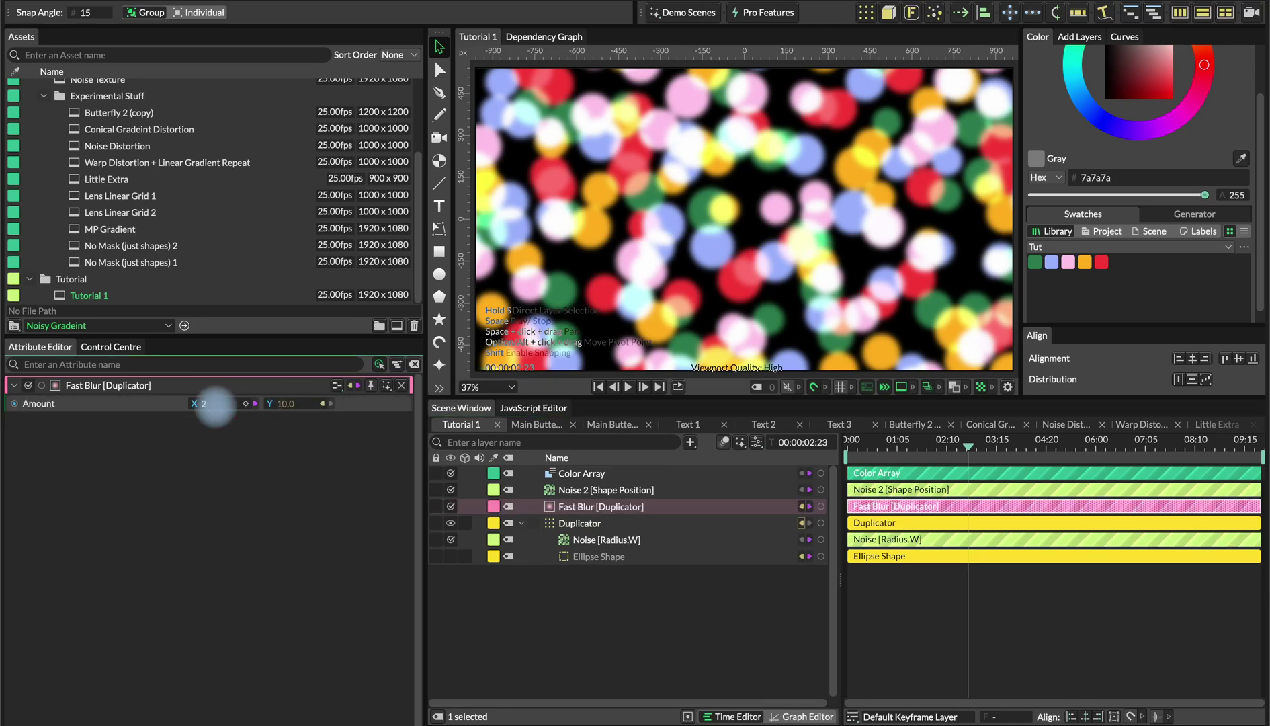
{"action": "type", "text": "27"}
{"action": "key", "text": "Return"}
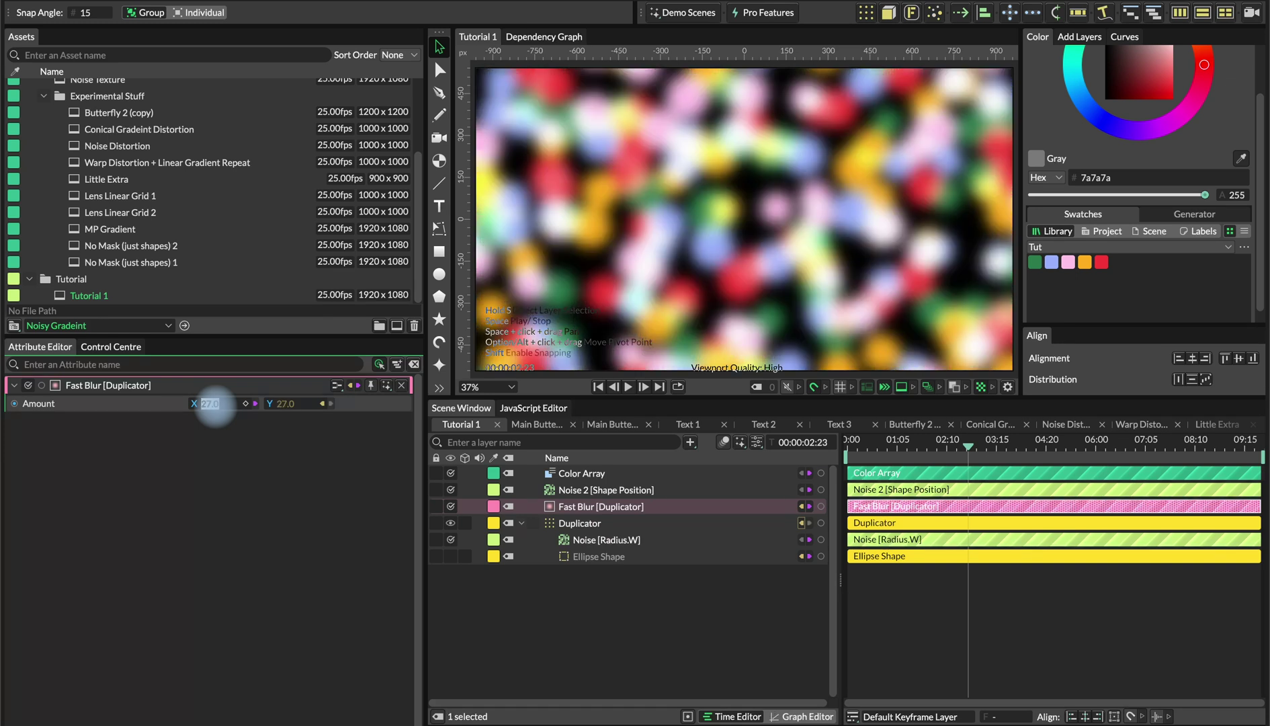
{"action": "left_click", "coordinate": [630, 520]}
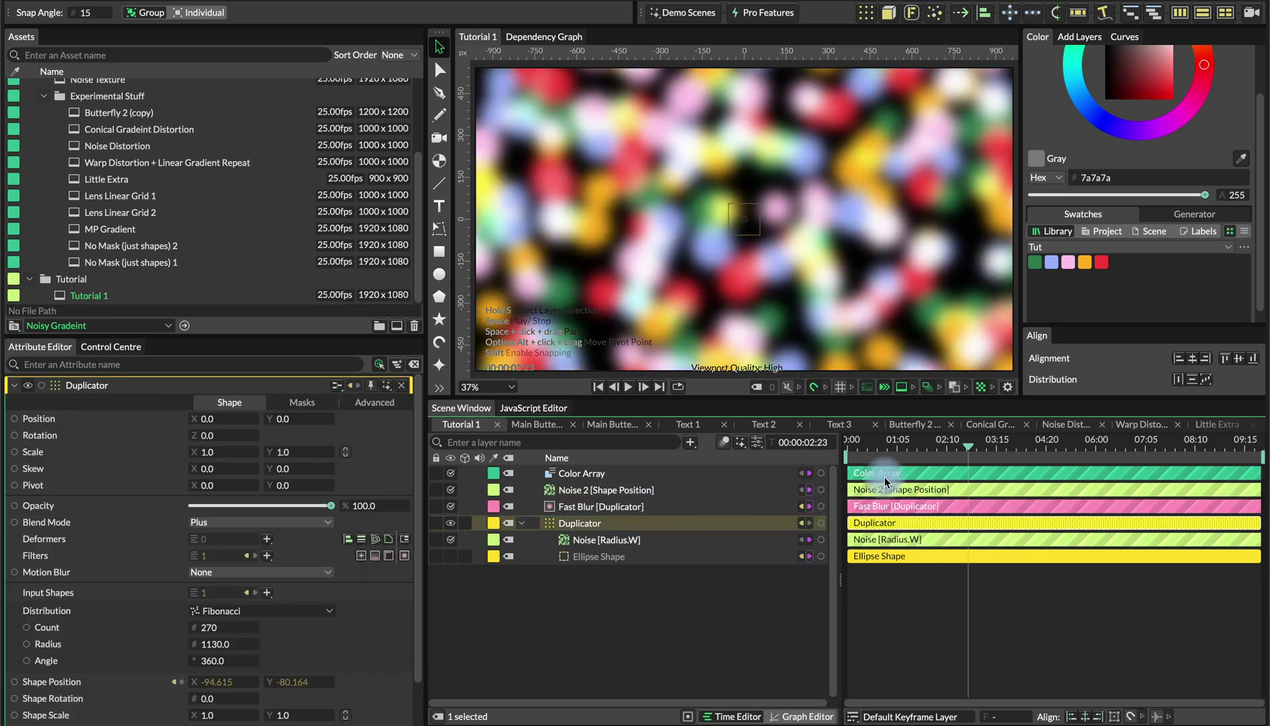
{"action": "mouse_move", "coordinate": [845, 447]}
{"action": "left_mouse_down"}
{"action": "mouse_move", "coordinate": [972, 435]}
{"action": "mouse_move", "coordinate": [850, 444]}
{"action": "mouse_move", "coordinate": [907, 432]}
{"action": "mouse_move", "coordinate": [989, 439]}
{"action": "mouse_move", "coordinate": [865, 440]}
{"action": "mouse_move", "coordinate": [1091, 440]}
{"action": "mouse_move", "coordinate": [862, 464]}
{"action": "mouse_move", "coordinate": [958, 444]}
{"action": "mouse_move", "coordinate": [839, 444]}
{"action": "mouse_move", "coordinate": [943, 451]}
{"action": "mouse_move", "coordinate": [848, 451]}
{"action": "left_mouse_up"}
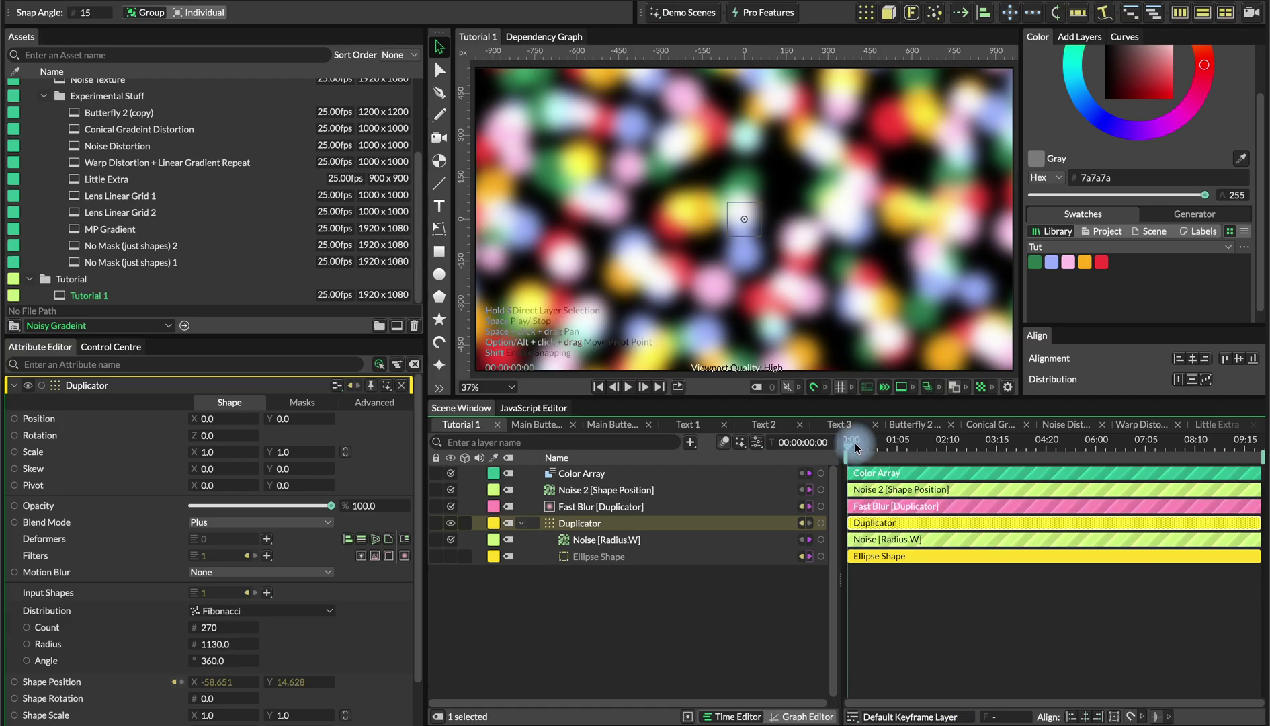
{"action": "left_click", "coordinate": [266, 555]}
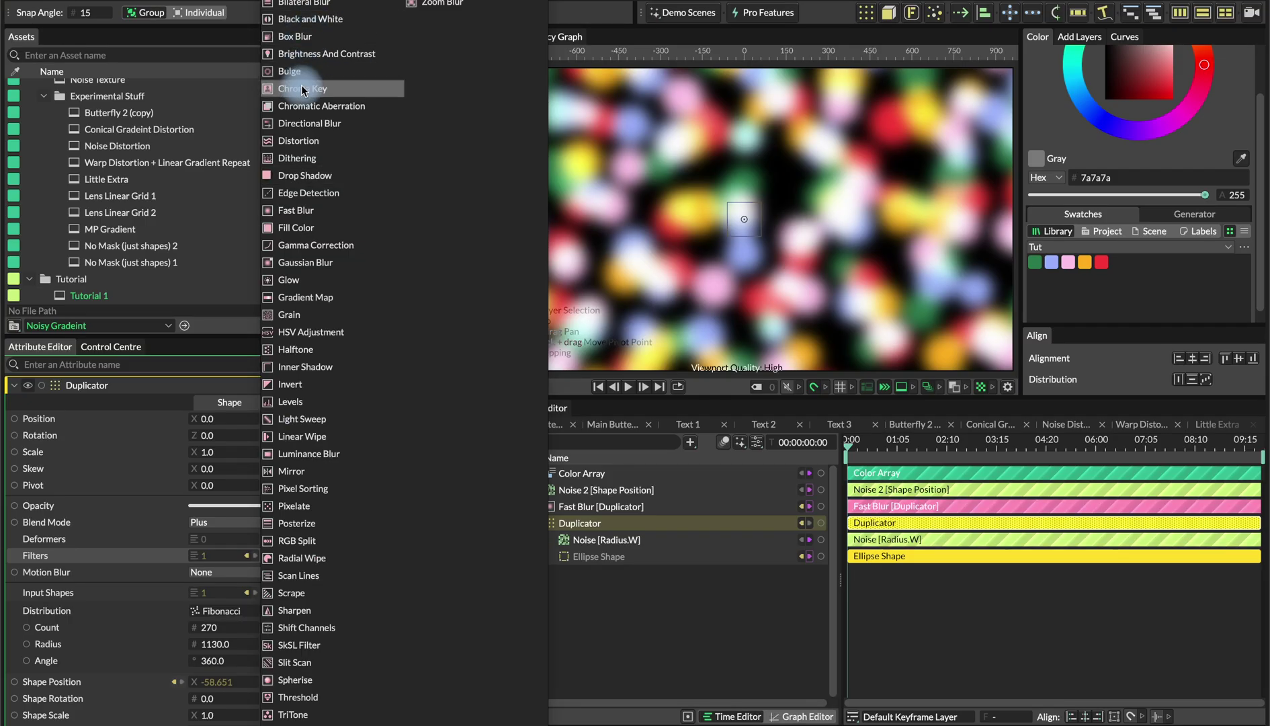
Add a Distortion filter to the dots, preview playback, and show its Input Shader choices.
{"action": "left_click", "coordinate": [301, 141]}
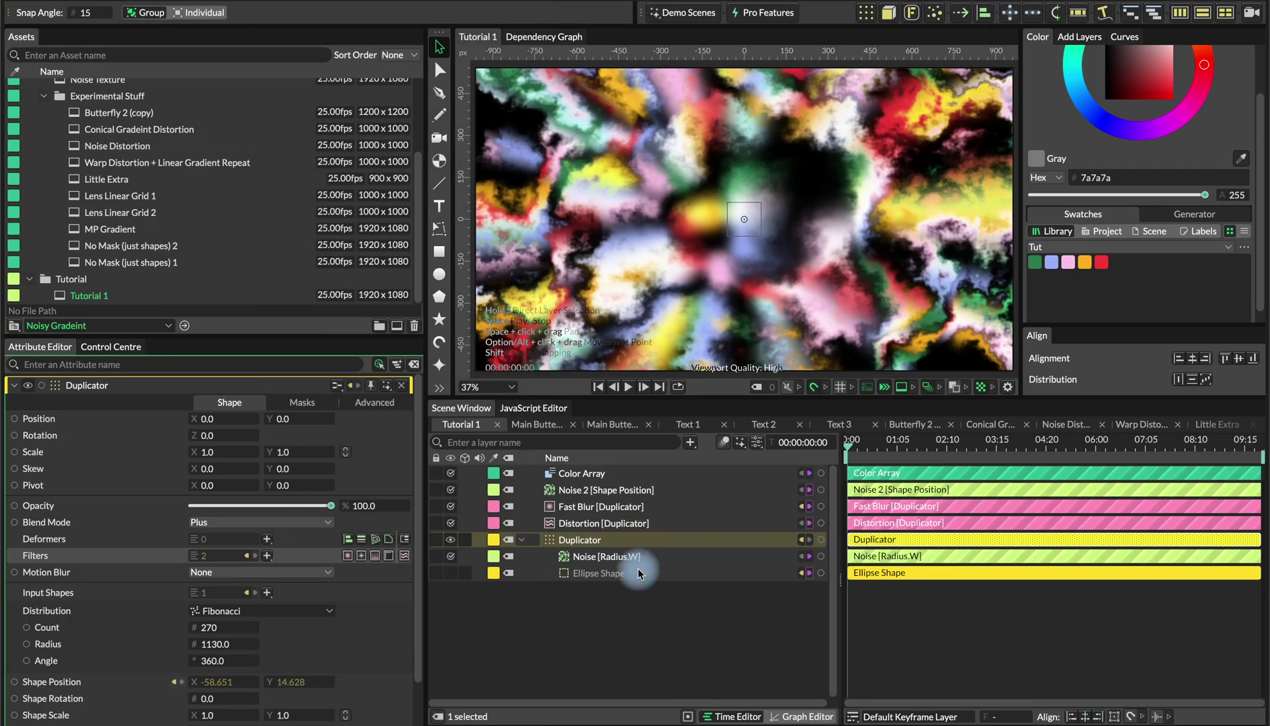
{"action": "left_click", "coordinate": [591, 522]}
{"action": "key", "text": "space"}
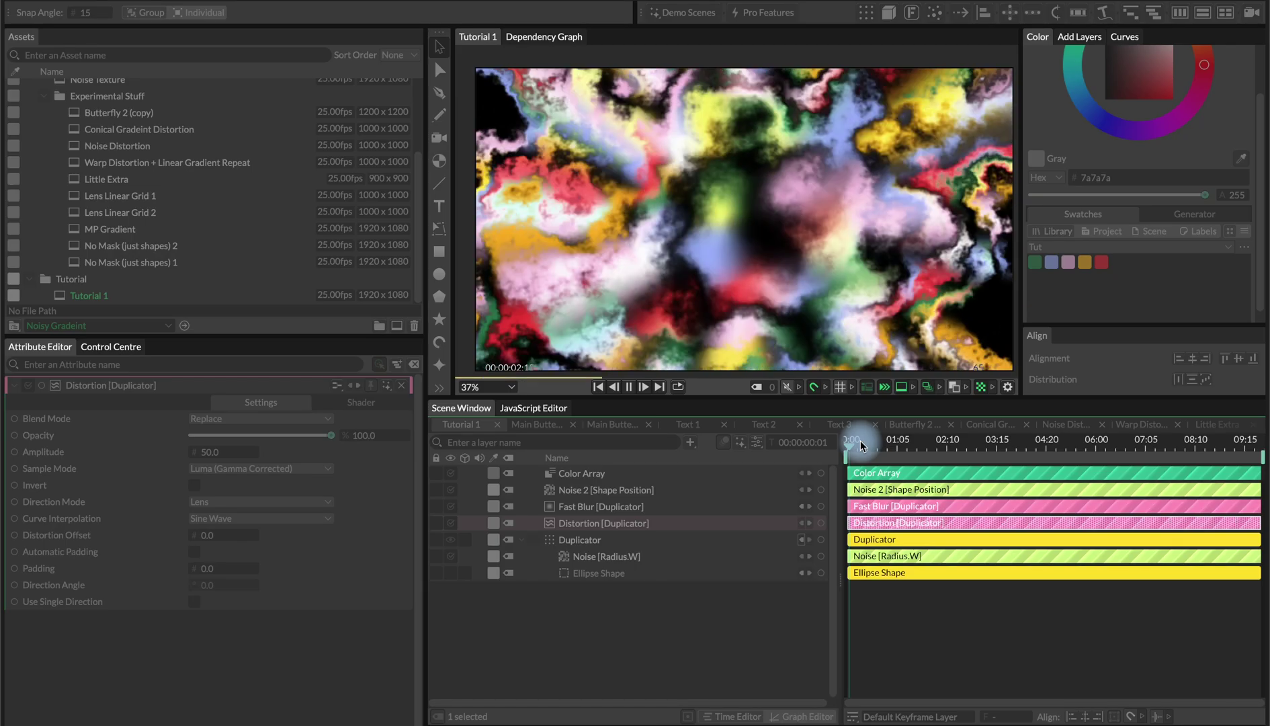
{"action": "key", "text": "space"}
{"action": "left_click", "coordinate": [361, 402]}
{"action": "left_click", "coordinate": [219, 455]}
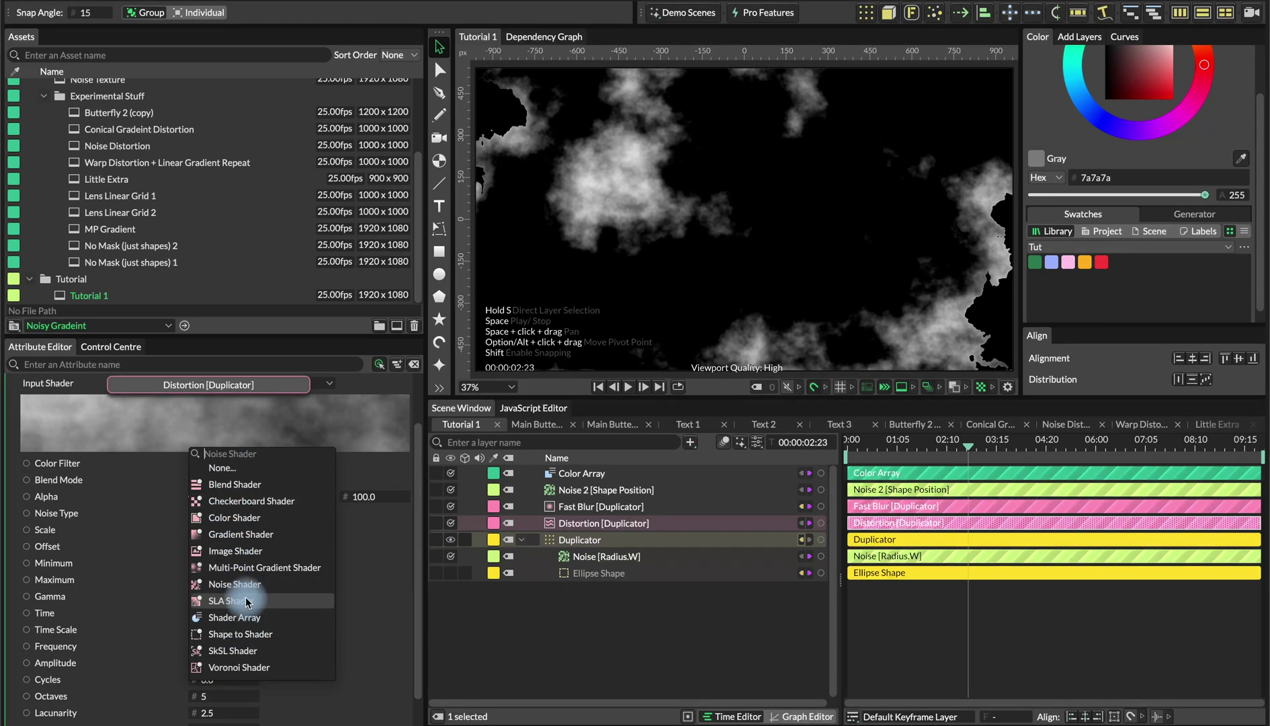
Use a radial Gradient Shader as the Distortion input, with Scale 90 and Size Ratio 0.95.
{"action": "left_click", "coordinate": [262, 533]}
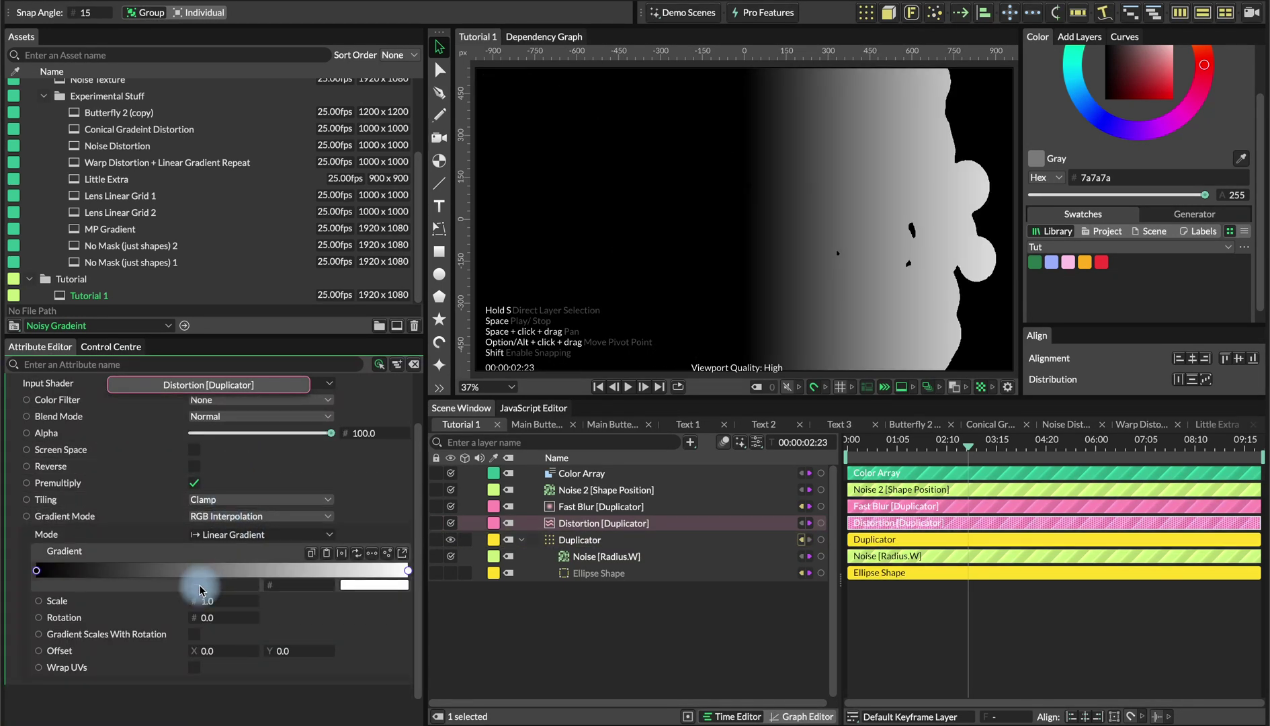
{"action": "left_click", "coordinate": [240, 538]}
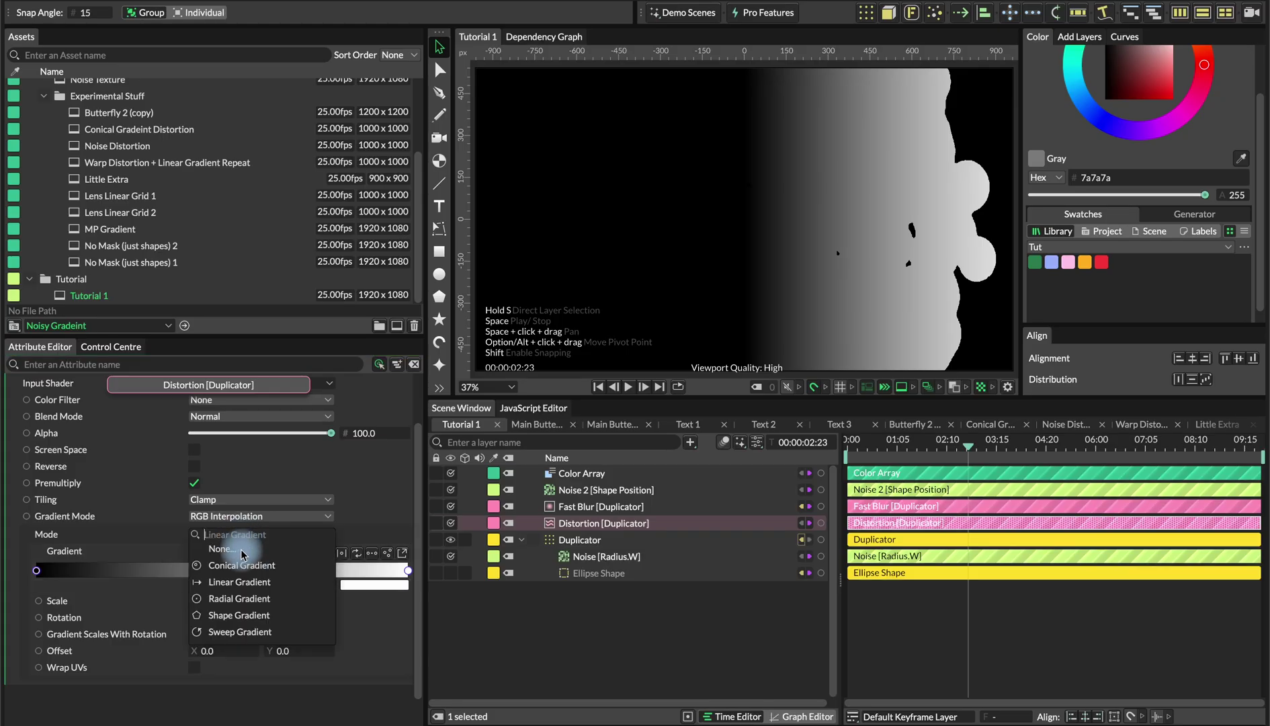
{"action": "left_click", "coordinate": [252, 597]}
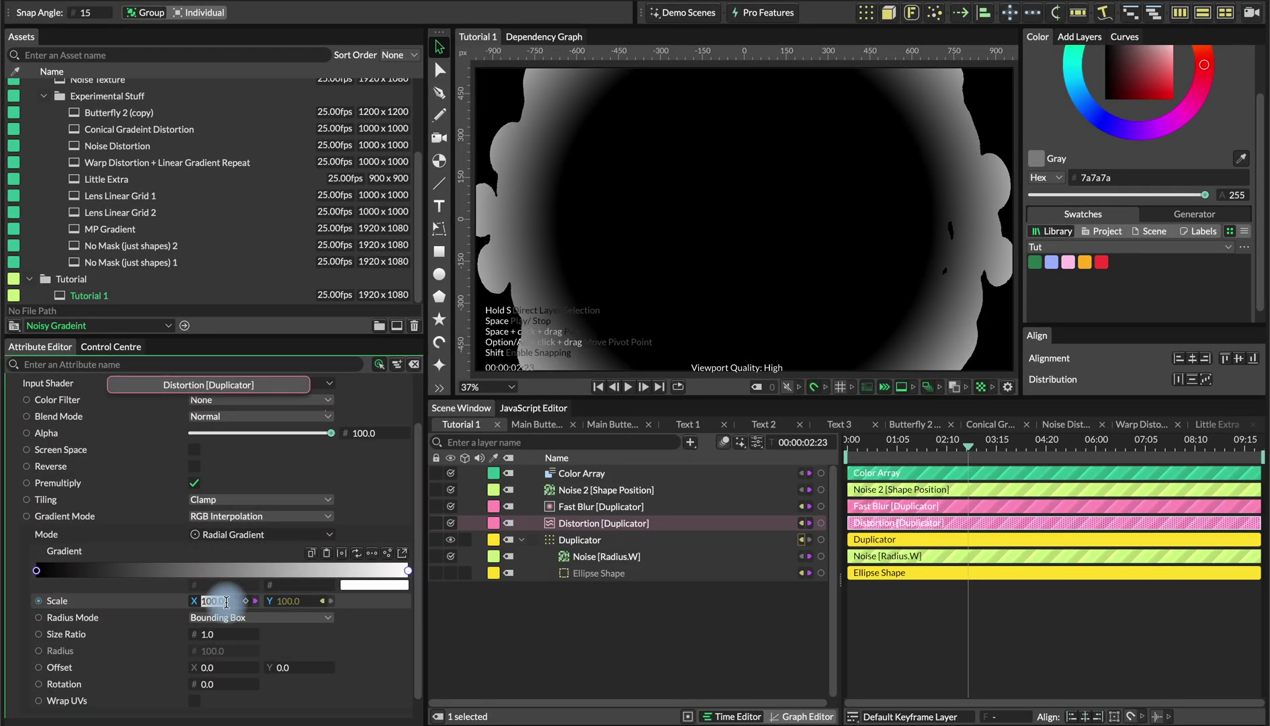
{"action": "left_click_drag", "start_coordinate": [226, 601], "coordinate": [274, 633]}
{"action": "left_click", "coordinate": [219, 634]}
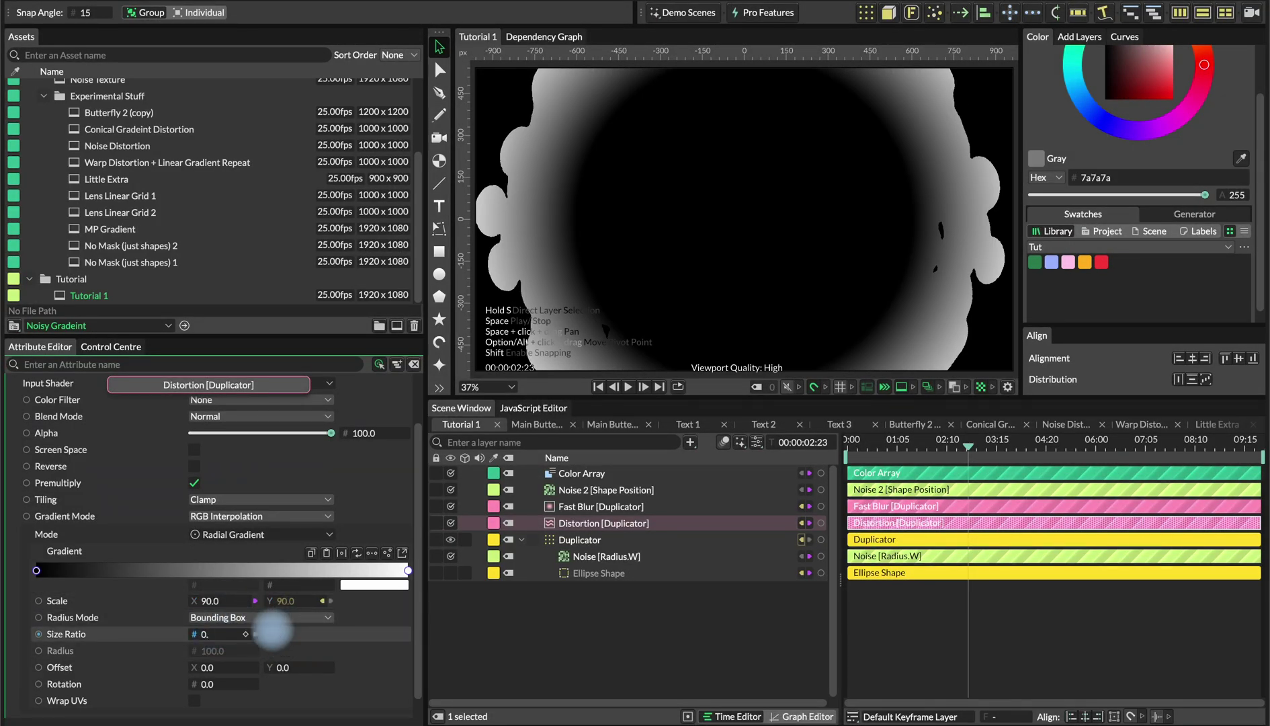
{"action": "type", "text": "0.96"}
{"action": "key", "text": "BackSpace"}
{"action": "type", "text": "5"}
{"action": "key", "text": "Return"}
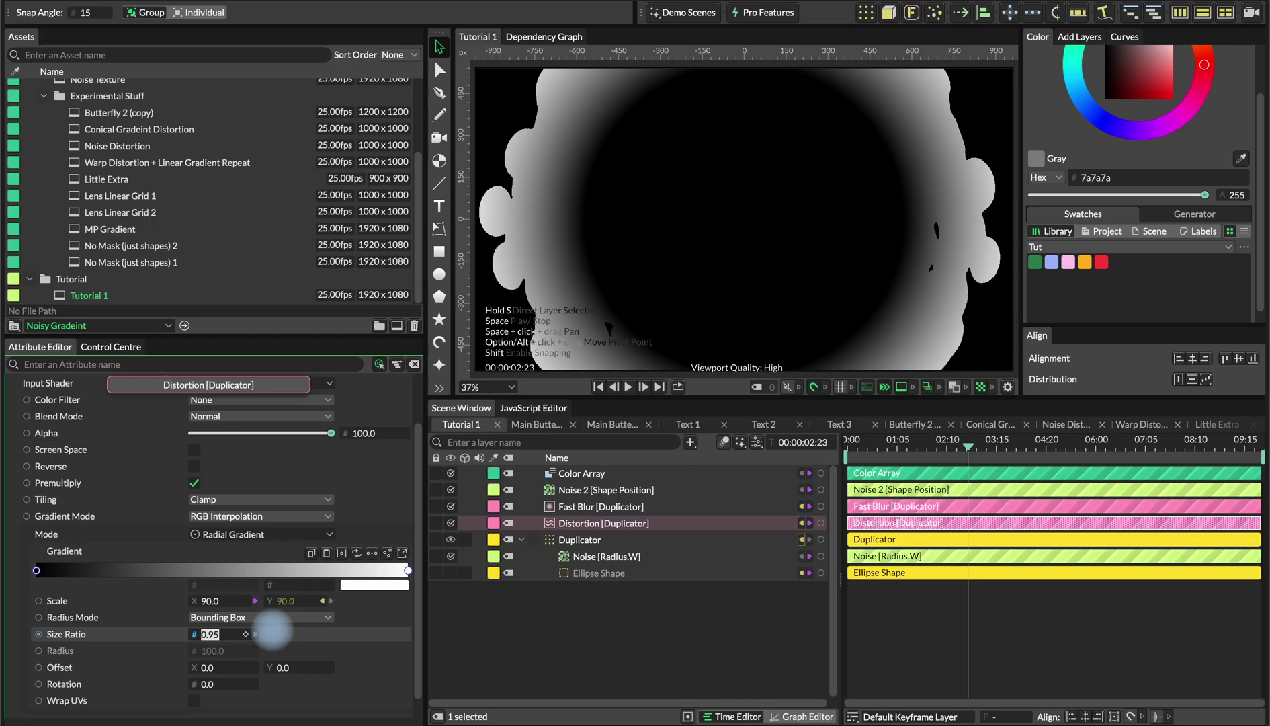
{"action": "scroll", "coordinate": [222, 430], "scroll_direction": "up", "scroll_amount": 2}
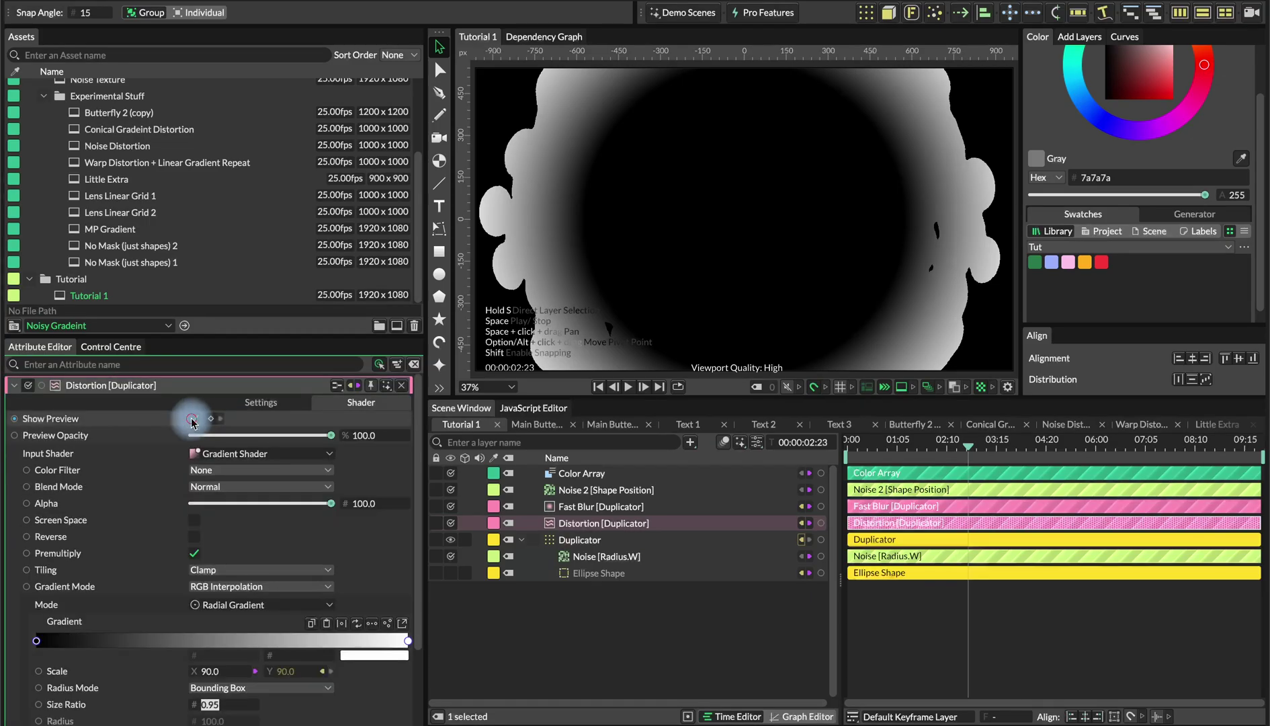
Hide the shader preview and set Distortion Offset to 6.0, keeping Amplitude at 50.
{"action": "left_click", "coordinate": [193, 419]}
{"action": "left_click", "coordinate": [262, 402]}
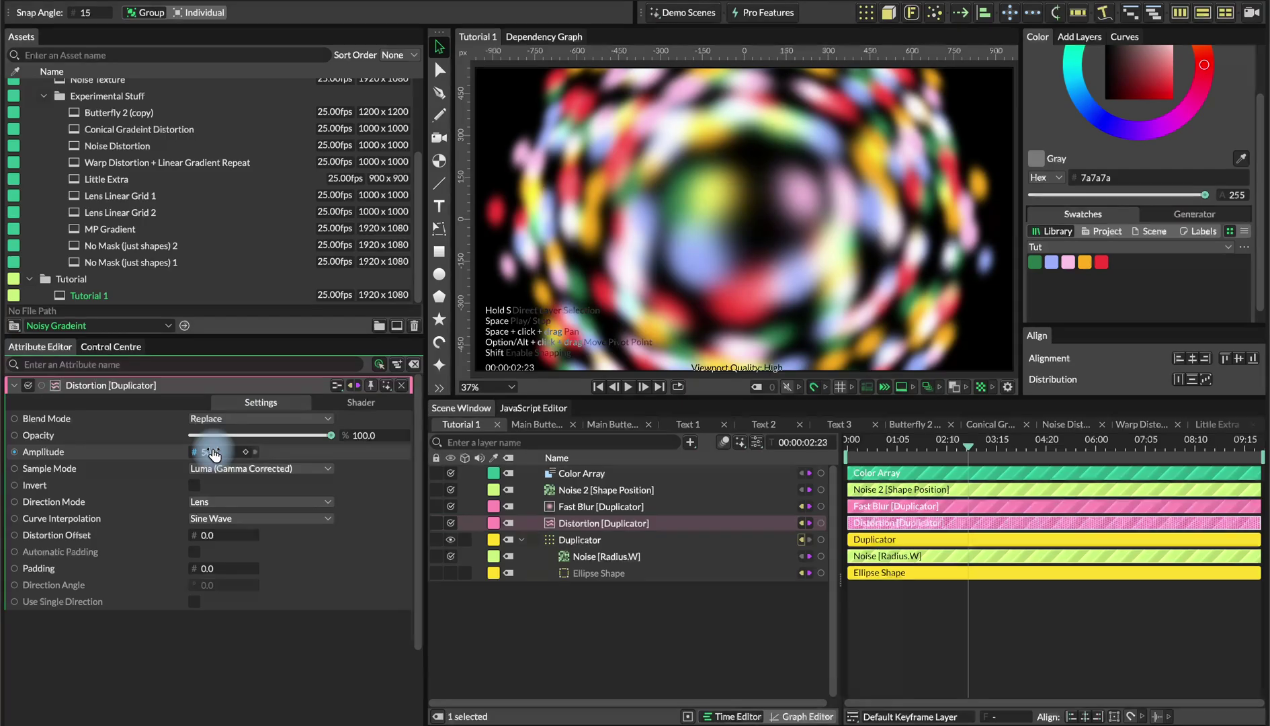
{"action": "left_click_drag", "start_coordinate": [213, 454], "coordinate": [213, 452]}
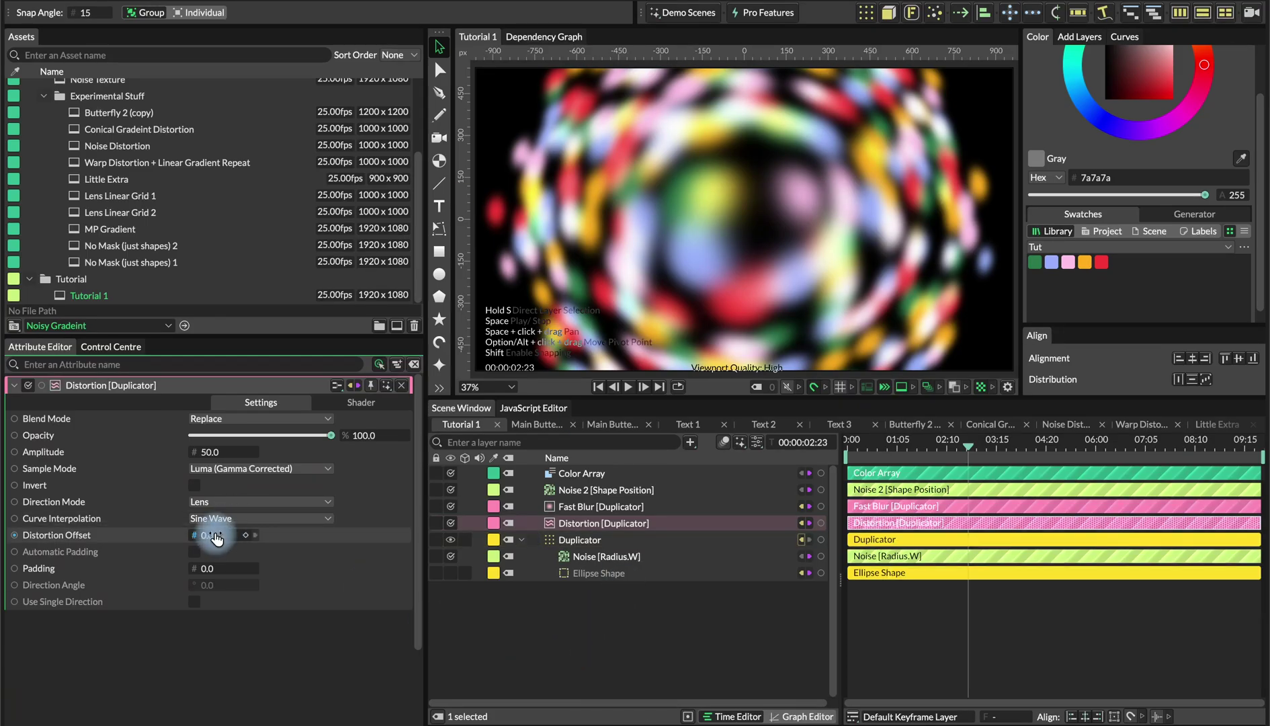
{"action": "left_click_drag", "start_coordinate": [215, 536], "coordinate": [214, 535]}
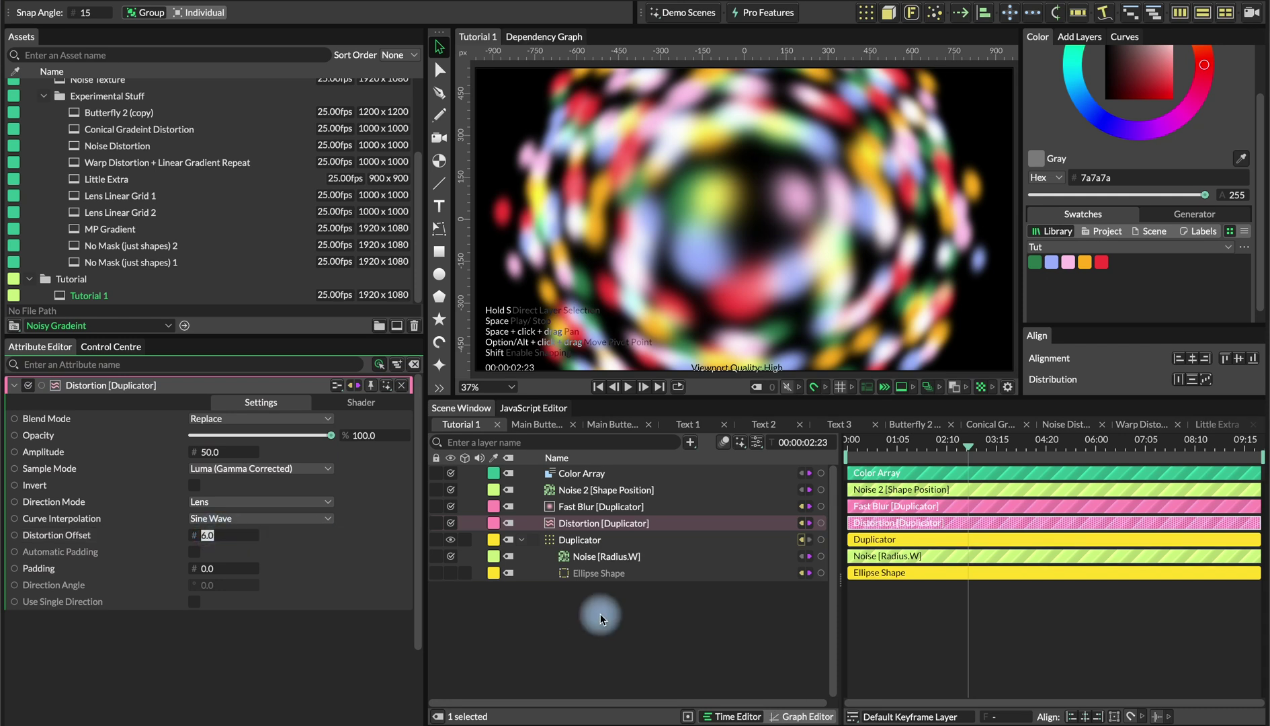
{"action": "left_click", "coordinate": [331, 407]}
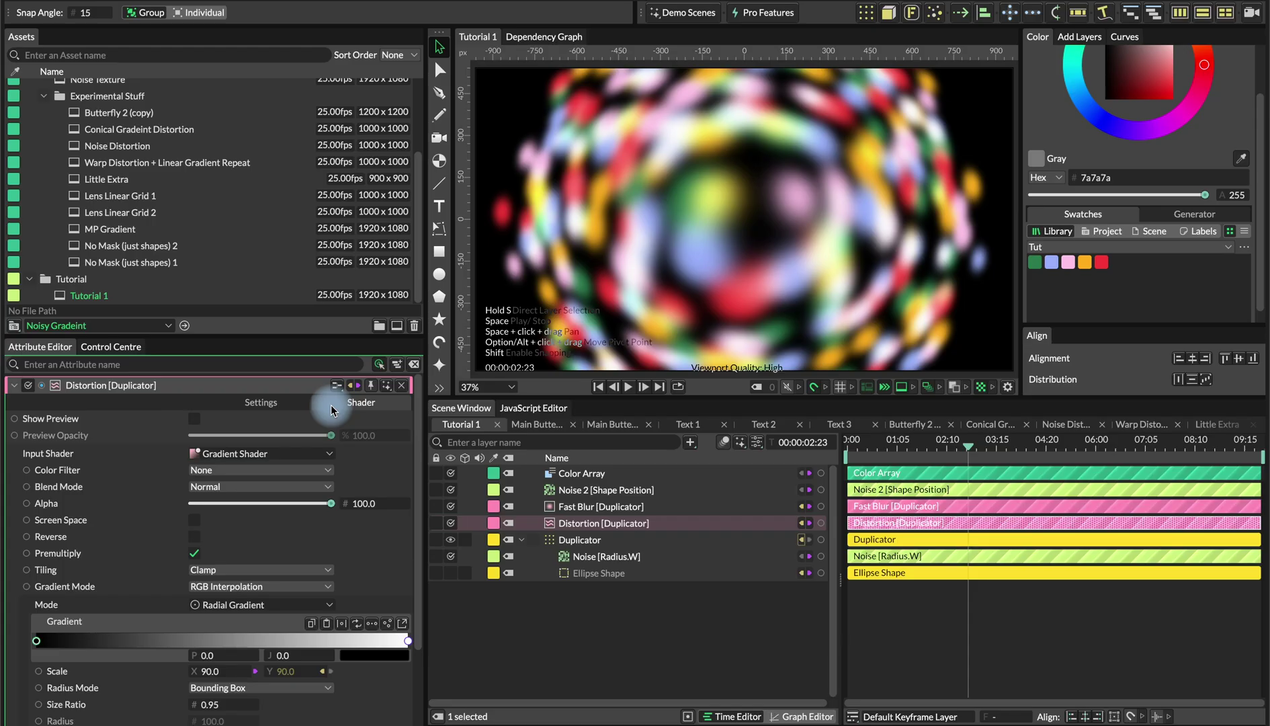
Try the Distortion in Warp mode with a stronger amplitude, then revert to Lens at amplitude 50.
{"action": "left_click", "coordinate": [298, 450]}
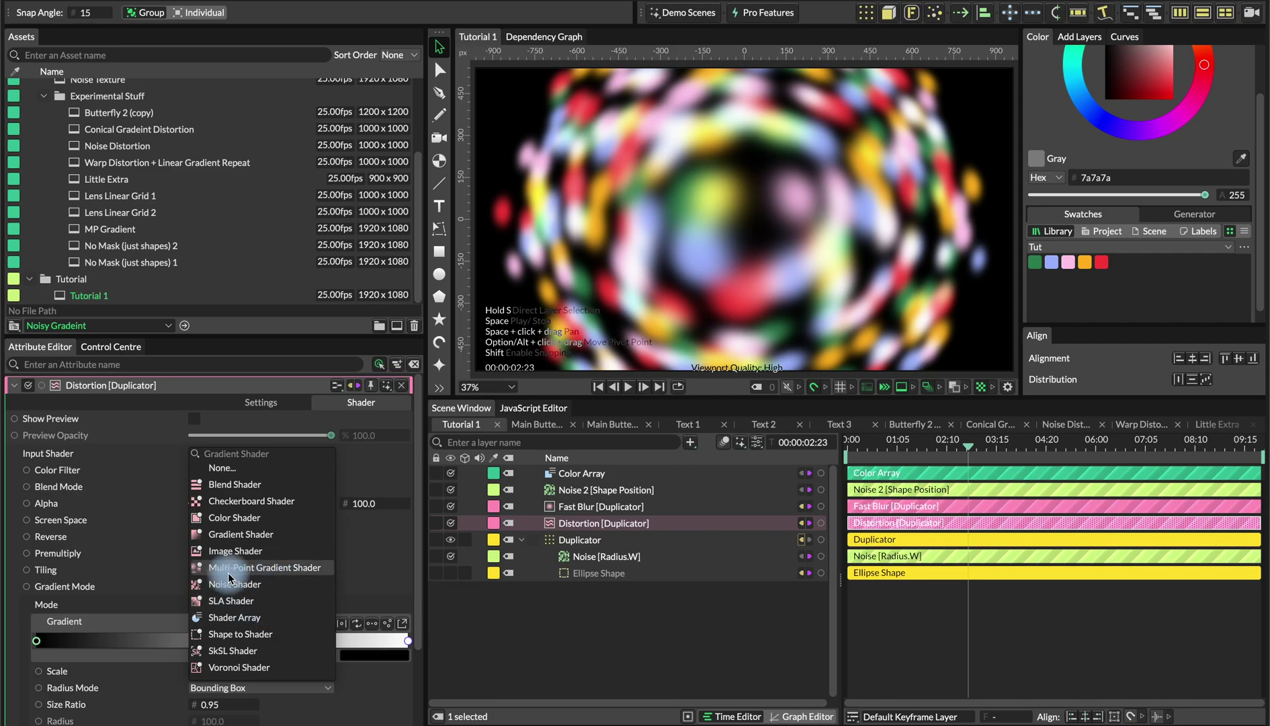
{"action": "left_click", "coordinate": [268, 405]}
{"action": "left_click", "coordinate": [281, 402]}
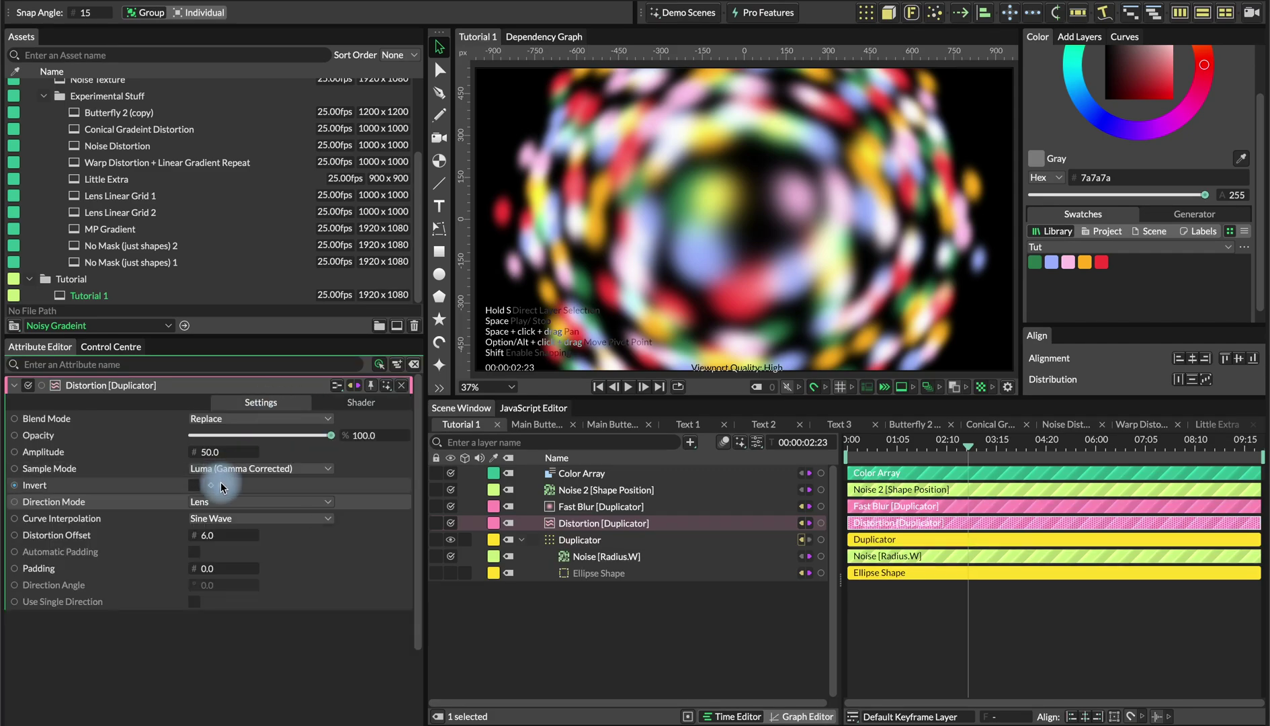
{"action": "left_click", "coordinate": [210, 497]}
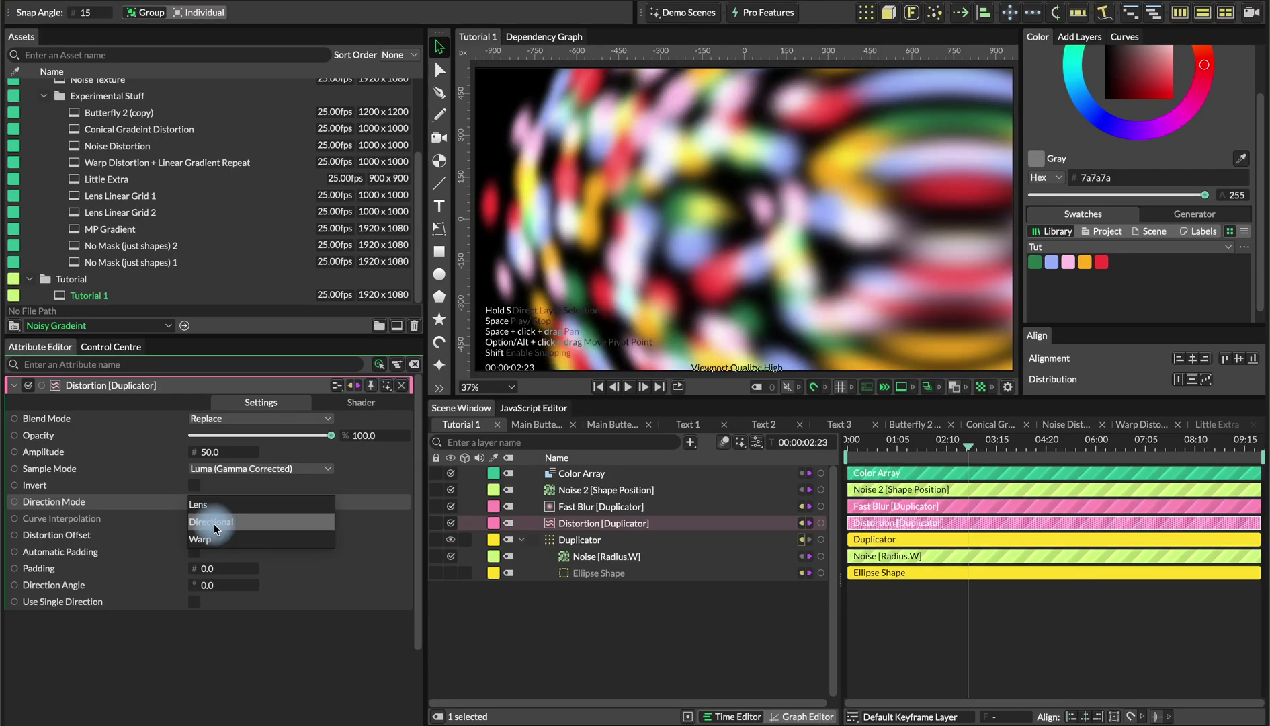
{"action": "left_click", "coordinate": [205, 539]}
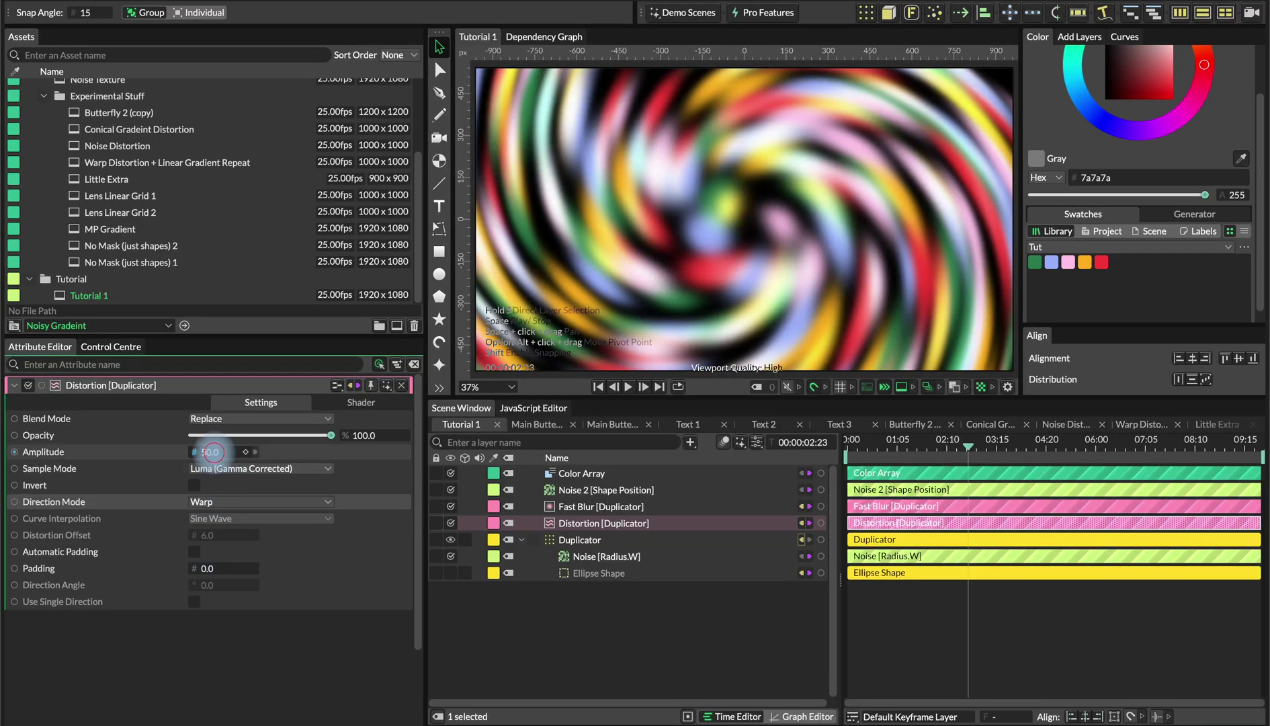
{"action": "left_click_drag", "start_coordinate": [207, 452], "coordinate": [210, 451]}
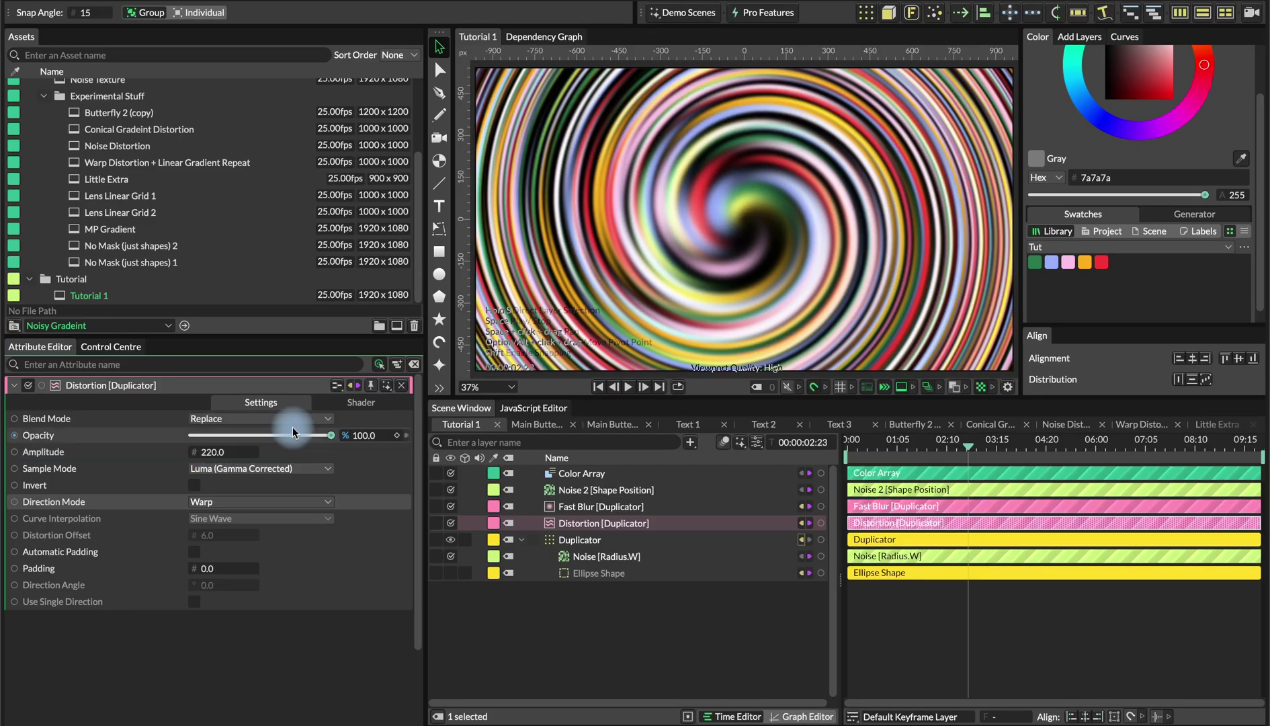
{"action": "left_click", "coordinate": [361, 401]}
{"action": "left_click", "coordinate": [261, 401]}
{"action": "left_click", "coordinate": [222, 450]}
{"action": "type", "text": "50"}
{"action": "key", "text": "Return"}
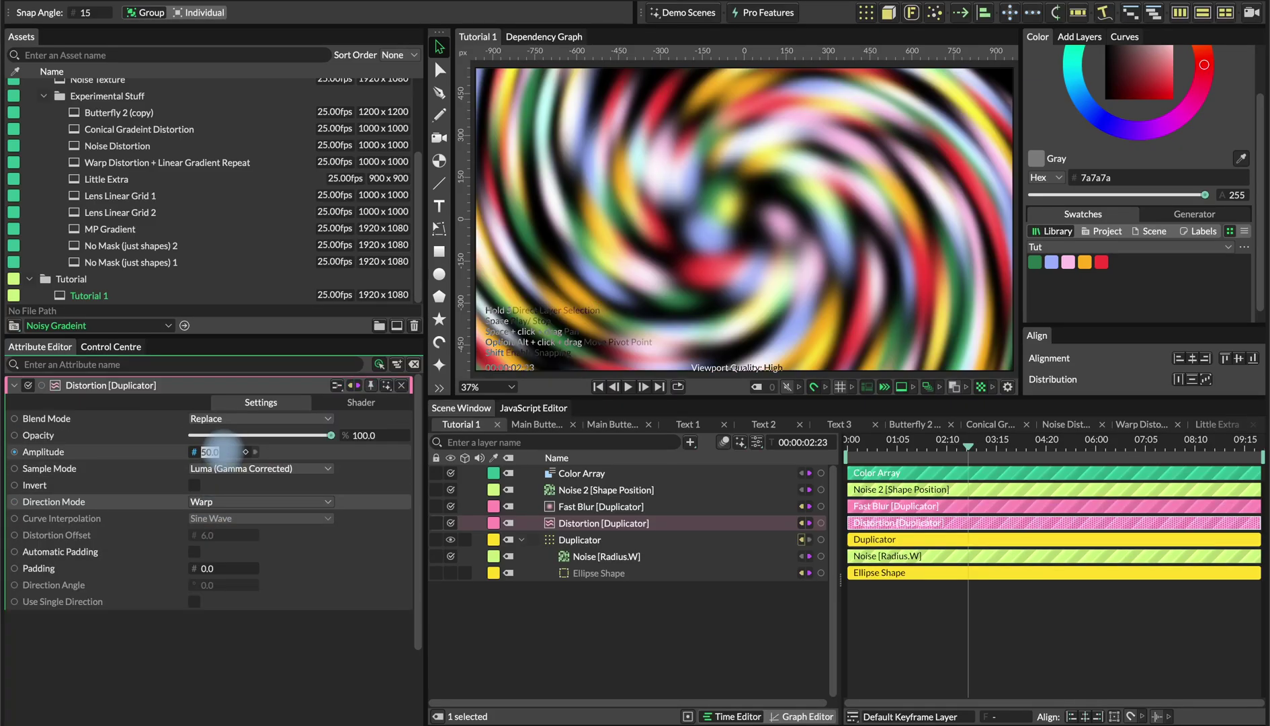
{"action": "left_click", "coordinate": [223, 510]}
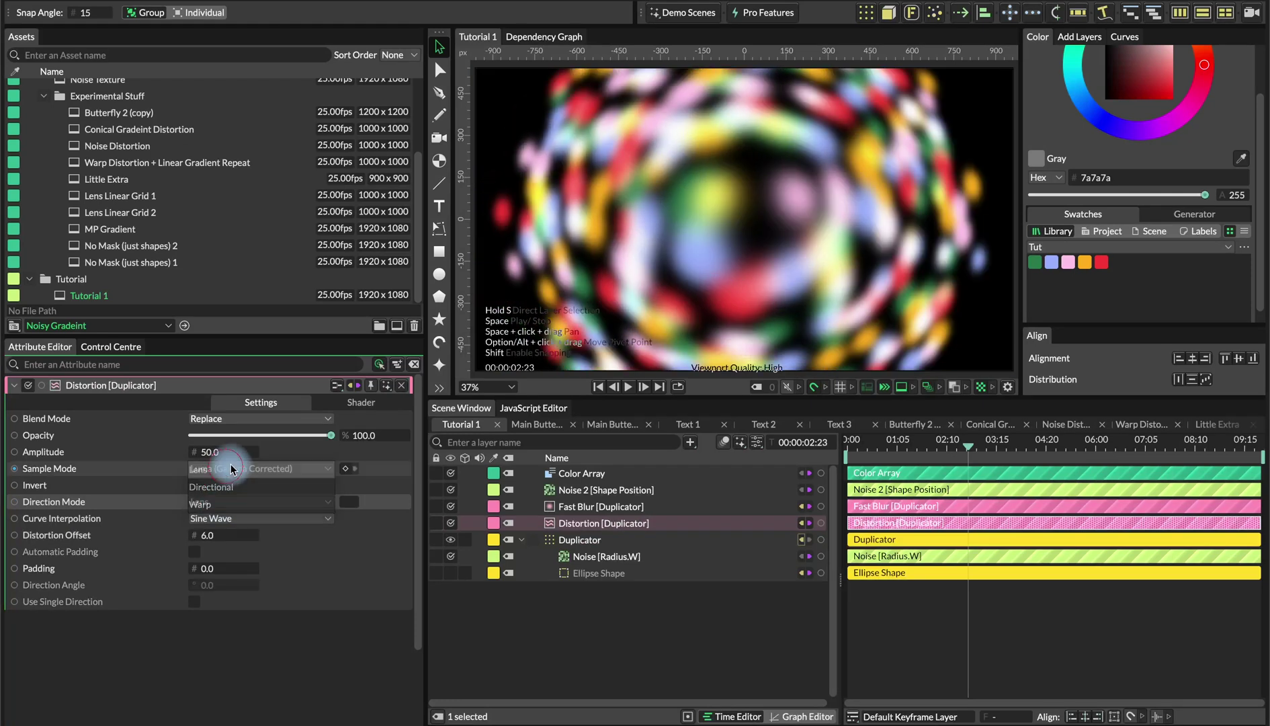
Move the radial gradient's first colour stop to position 0.4.
{"action": "left_click", "coordinate": [361, 402]}
{"action": "left_click_drag", "start_coordinate": [37, 643], "coordinate": [64, 642]}
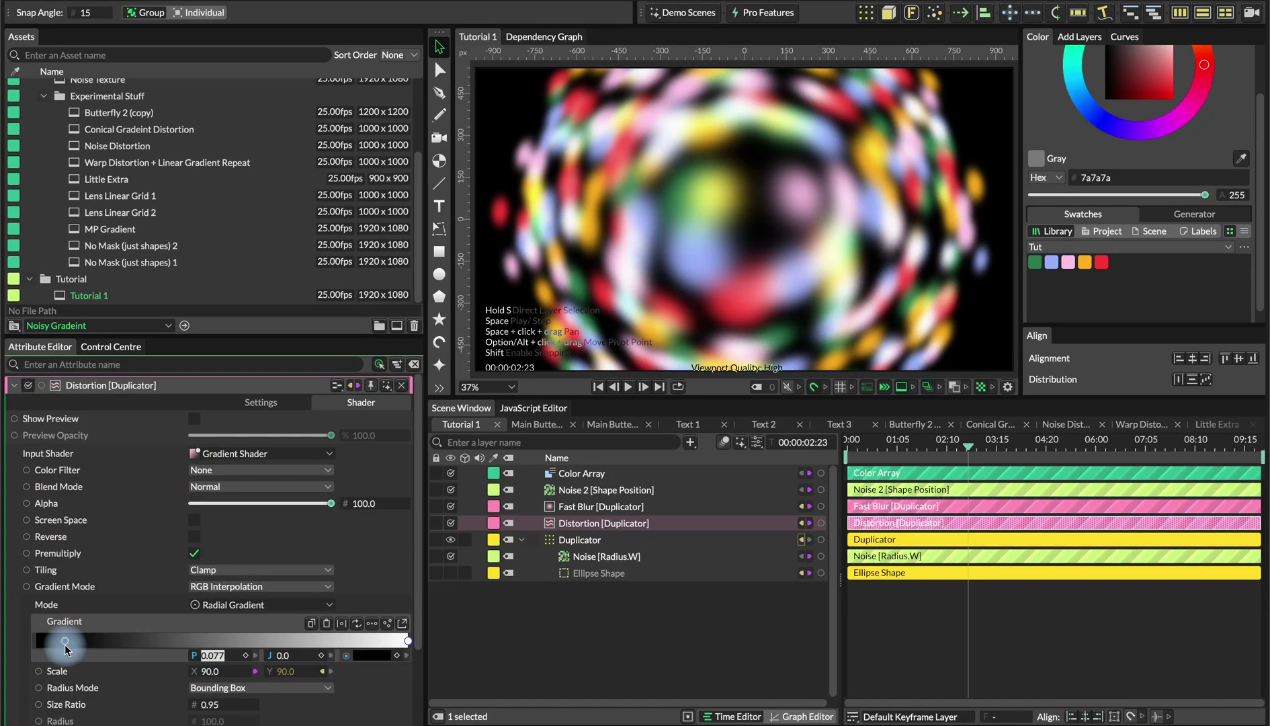
{"action": "type", "text": "0"}
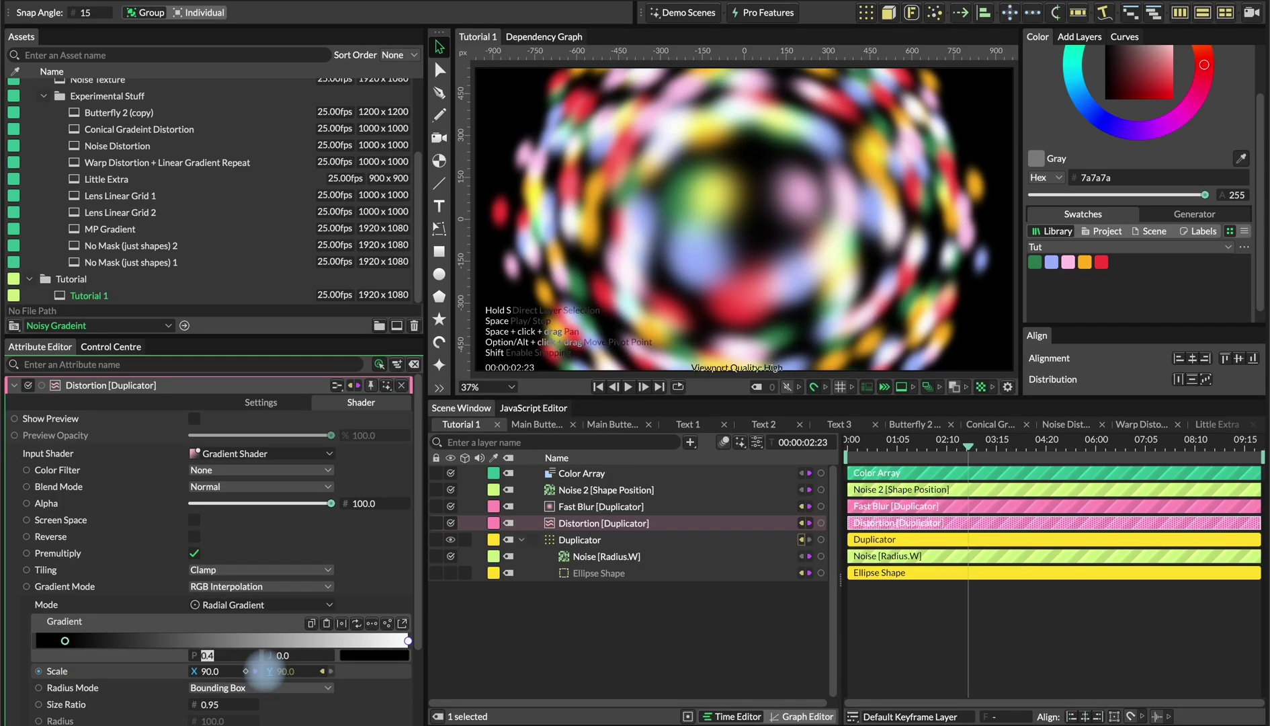
{"action": "type", "text": ".4"}
{"action": "key", "text": "Return"}
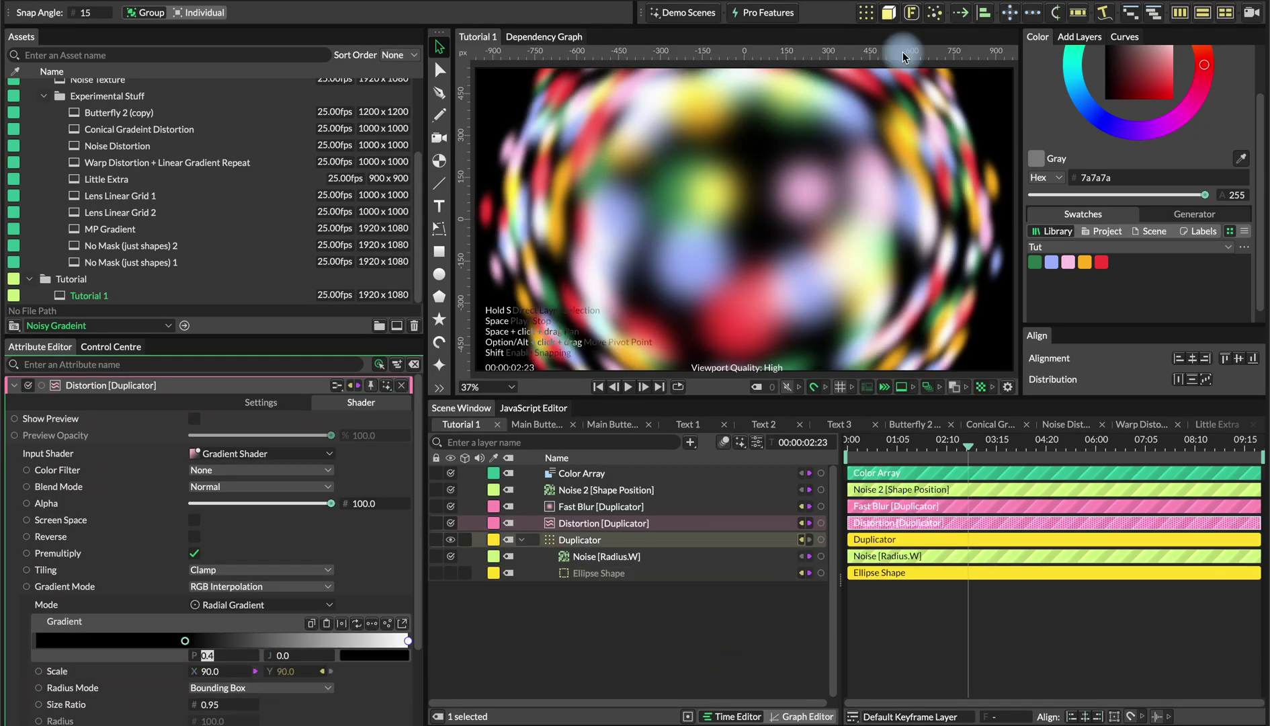
Collapse the Duplicator group and play the animation from near the start to review the distortion.
{"action": "left_click", "coordinate": [521, 539]}
{"action": "left_click", "coordinate": [869, 444]}
{"action": "key", "text": "space"}
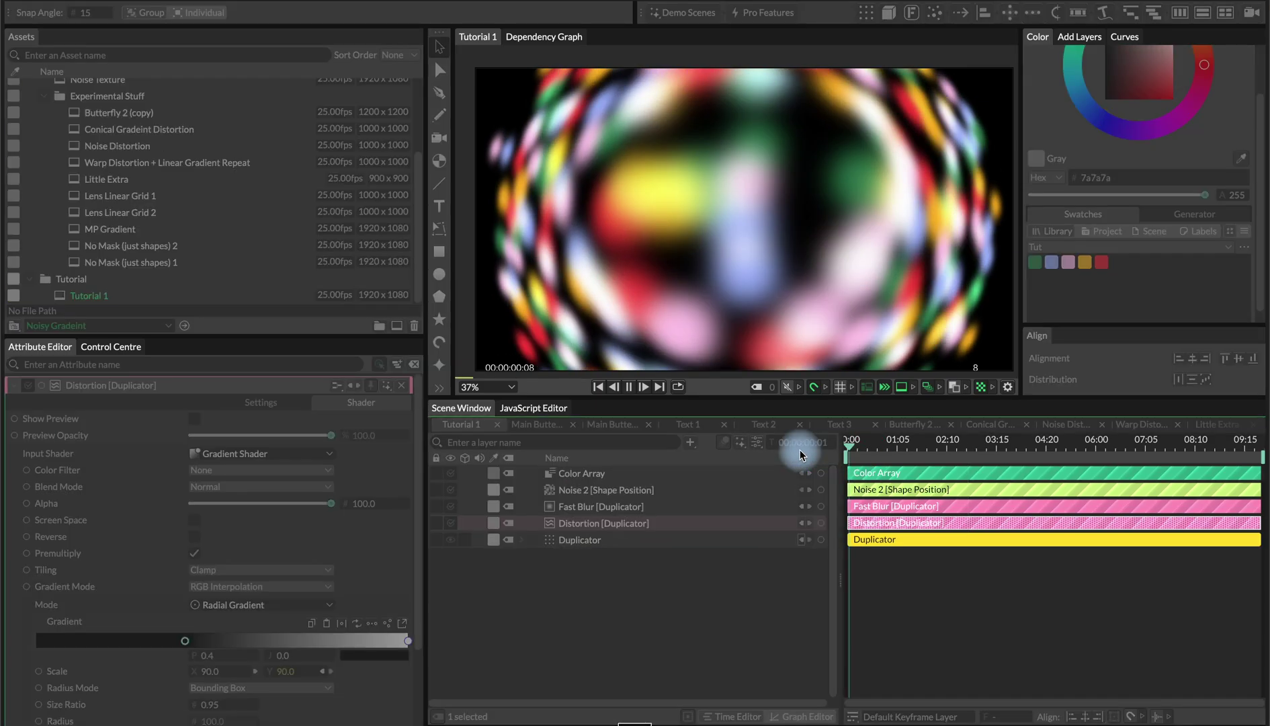
{"action": "key", "text": "space"}
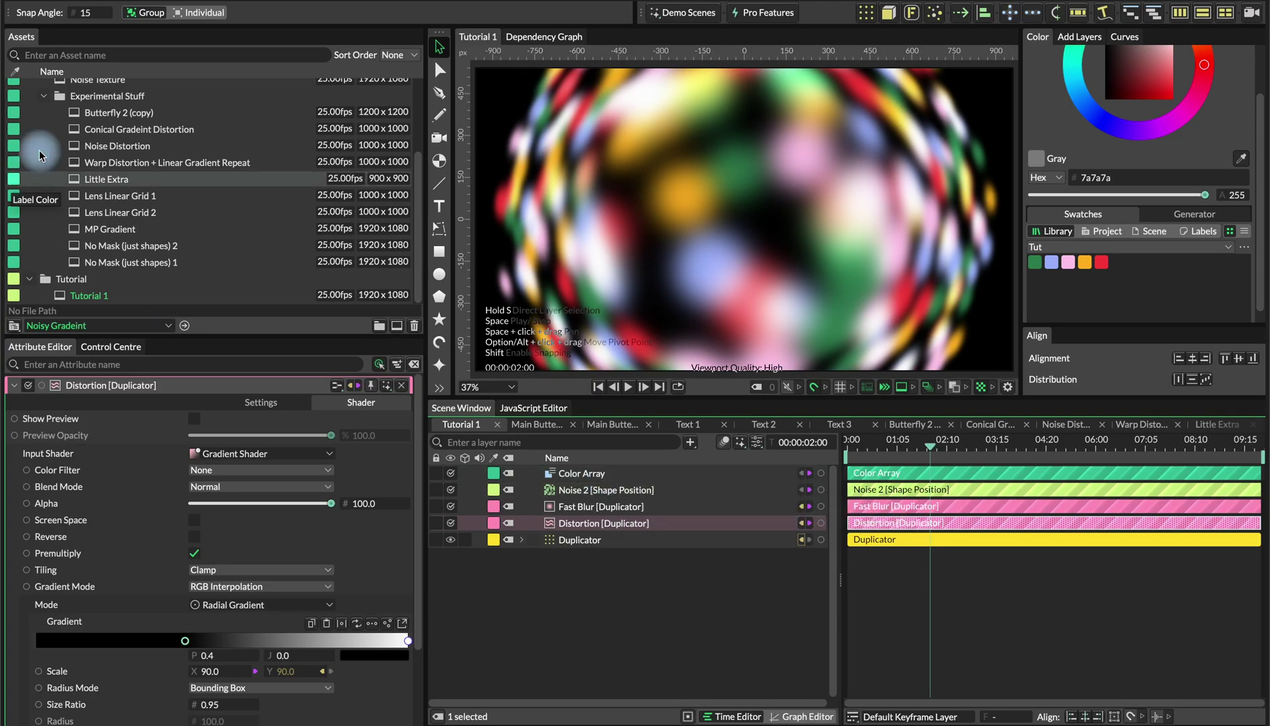
{"action": "scroll", "coordinate": [79, 127], "scroll_direction": "up", "scroll_amount": 3}
{"action": "left_click", "coordinate": [45, 104]}
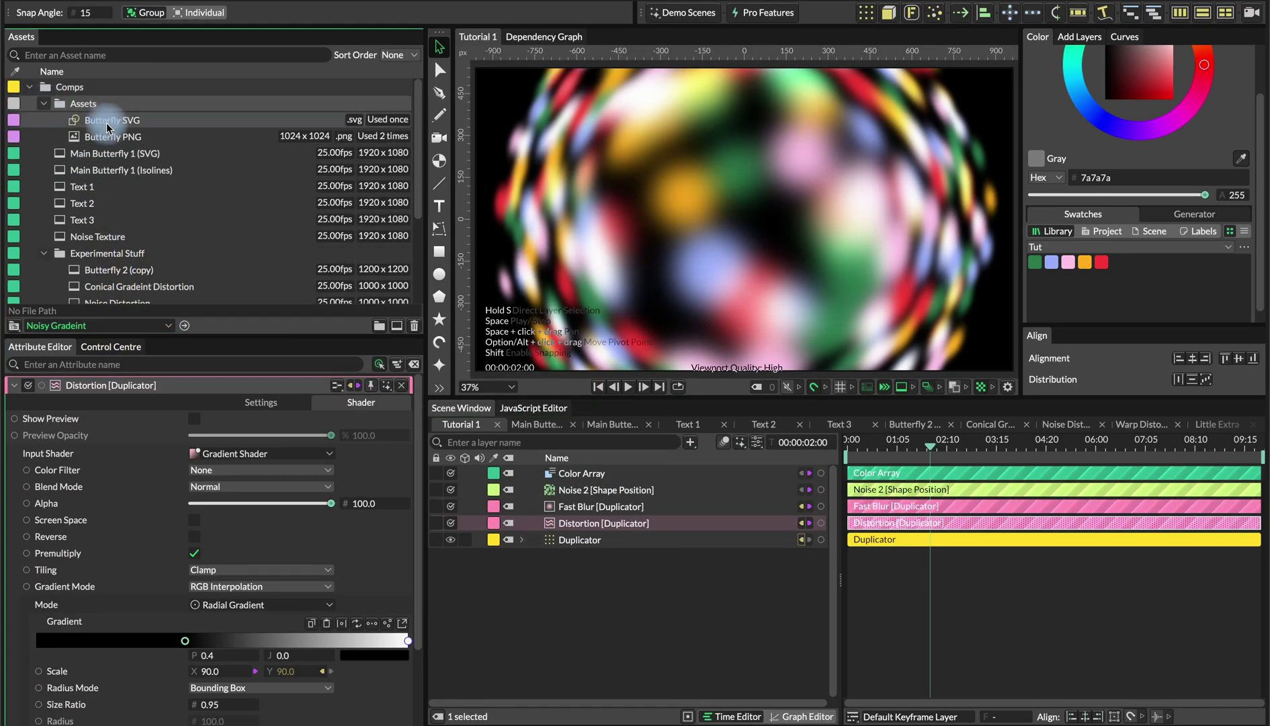
{"action": "left_click_drag", "start_coordinate": [112, 126], "coordinate": [587, 483]}
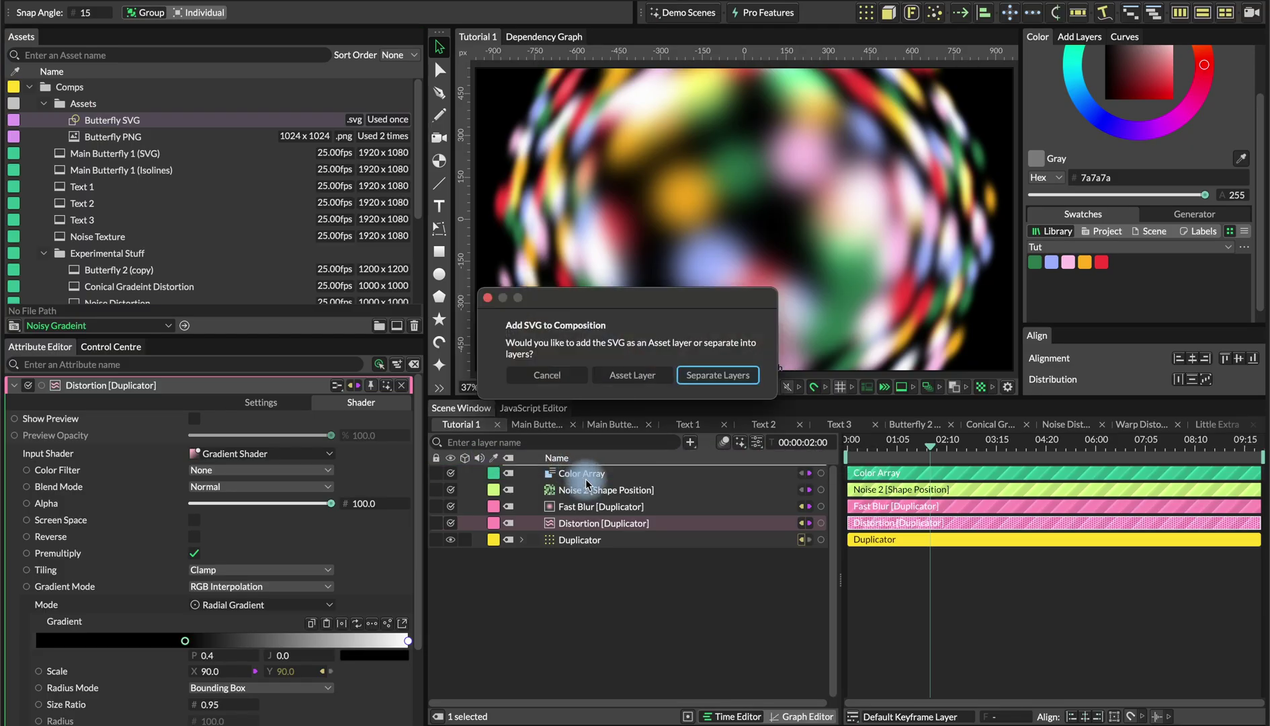
{"action": "left_click", "coordinate": [715, 374]}
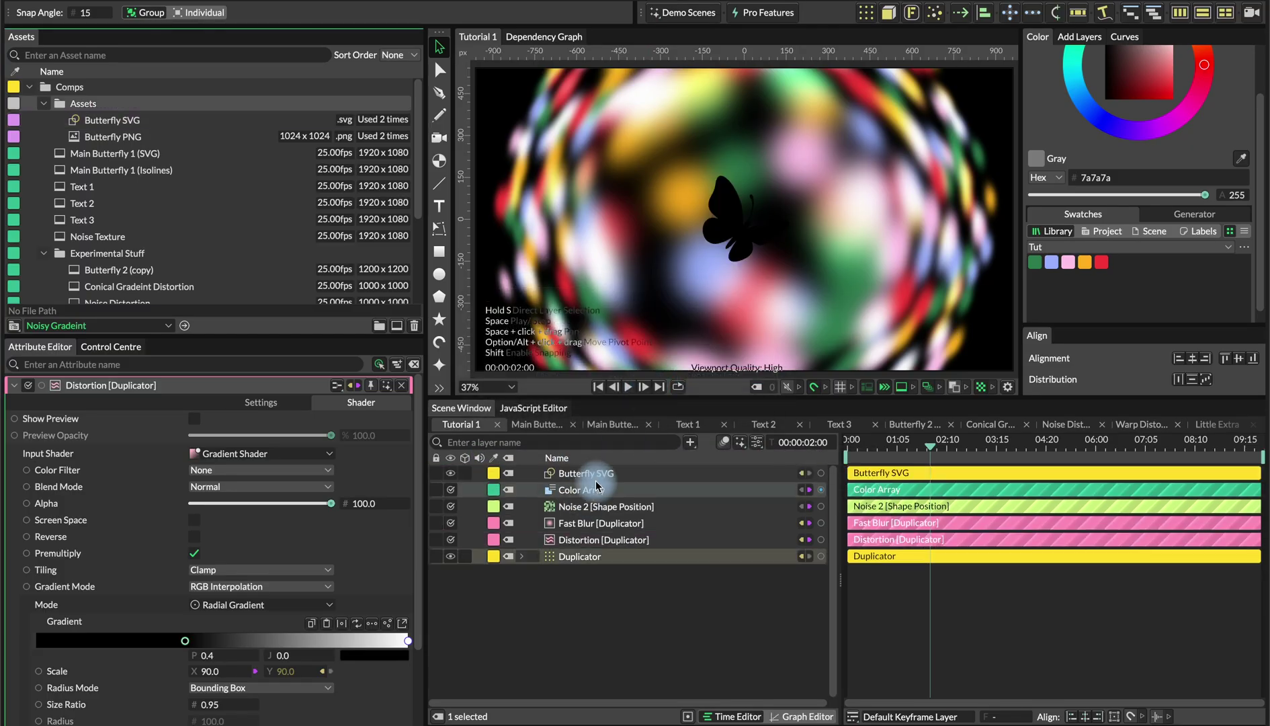
{"action": "left_click", "coordinate": [604, 488]}
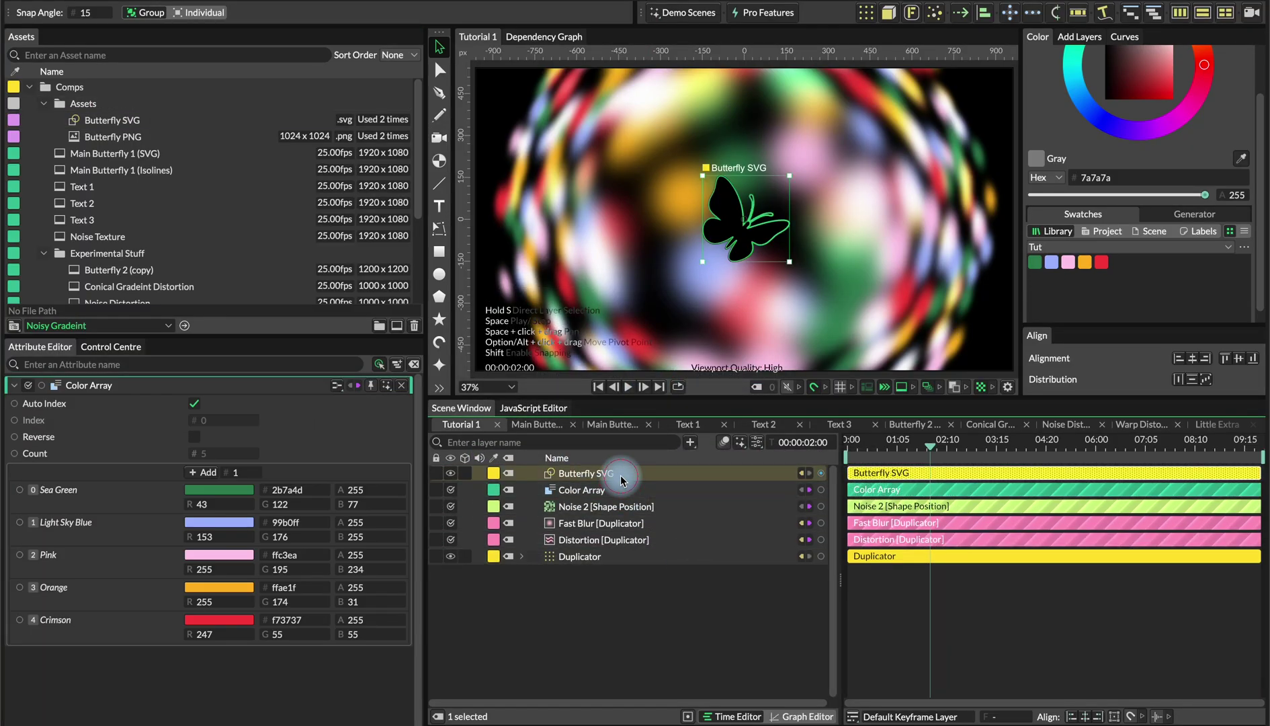
{"action": "left_click", "coordinate": [608, 473]}
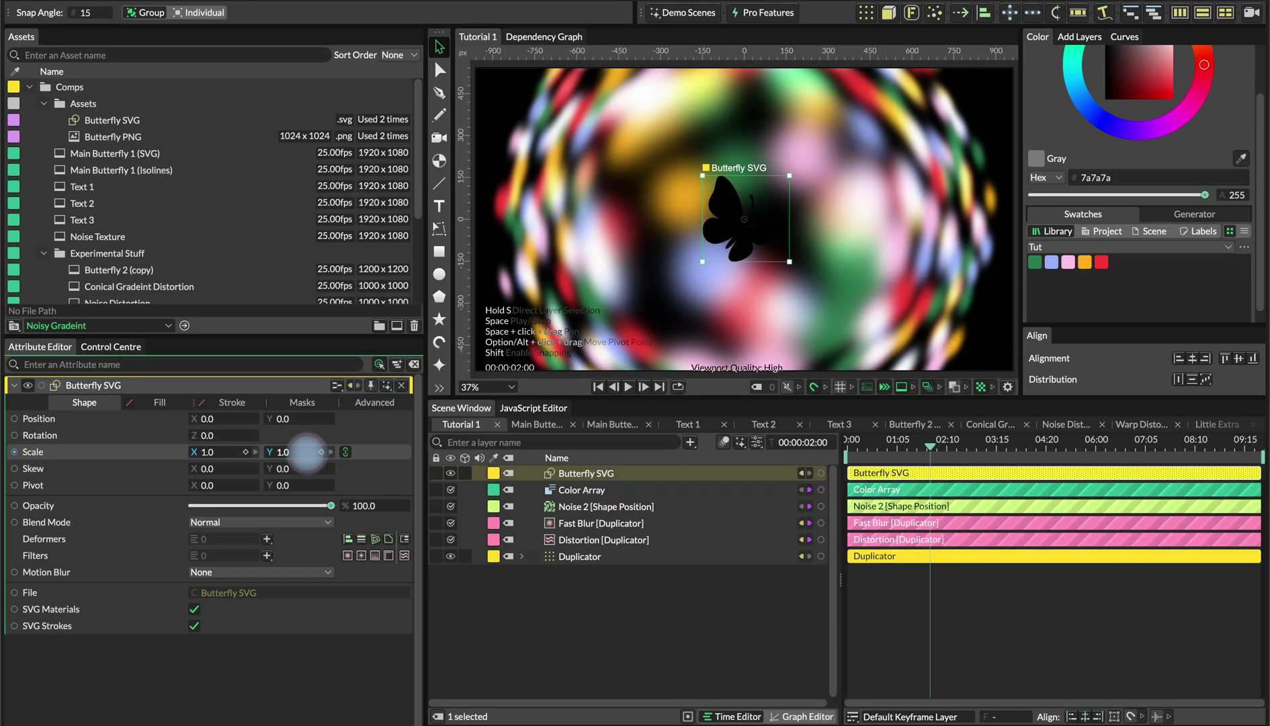
{"action": "left_click_drag", "start_coordinate": [299, 451], "coordinate": [306, 451]}
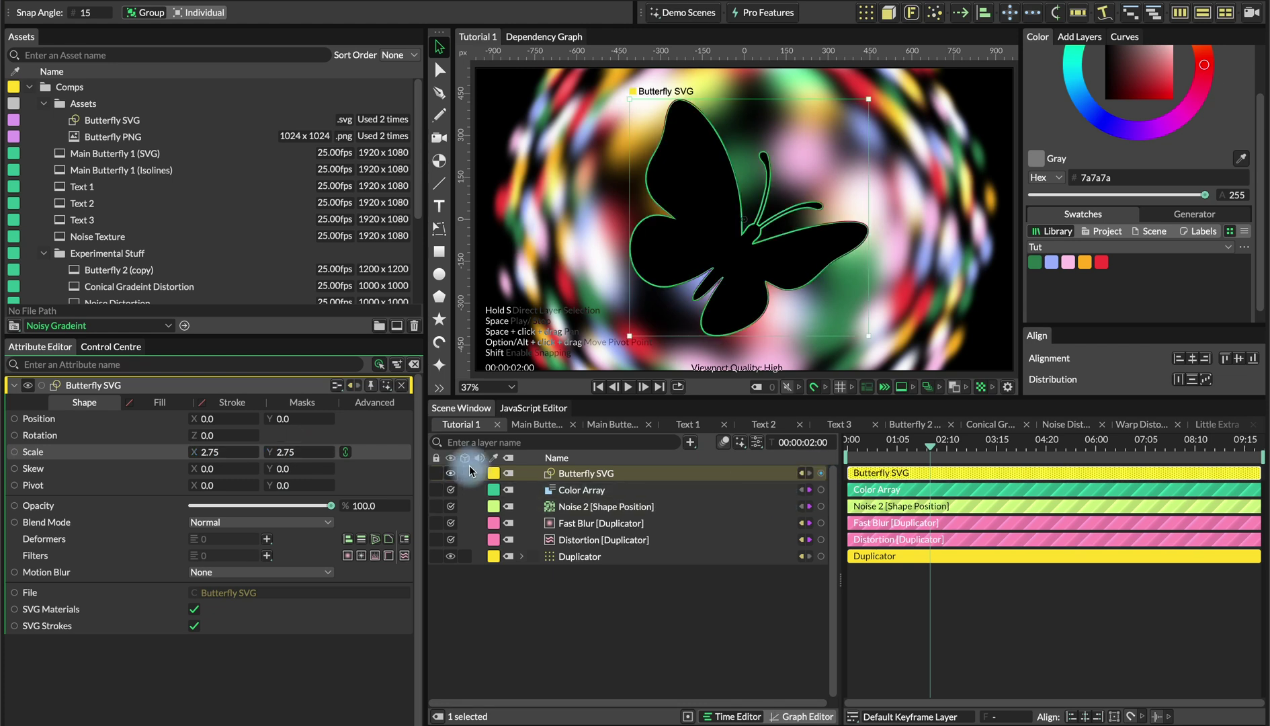
{"action": "left_click_drag", "start_coordinate": [824, 476], "coordinate": [590, 557]}
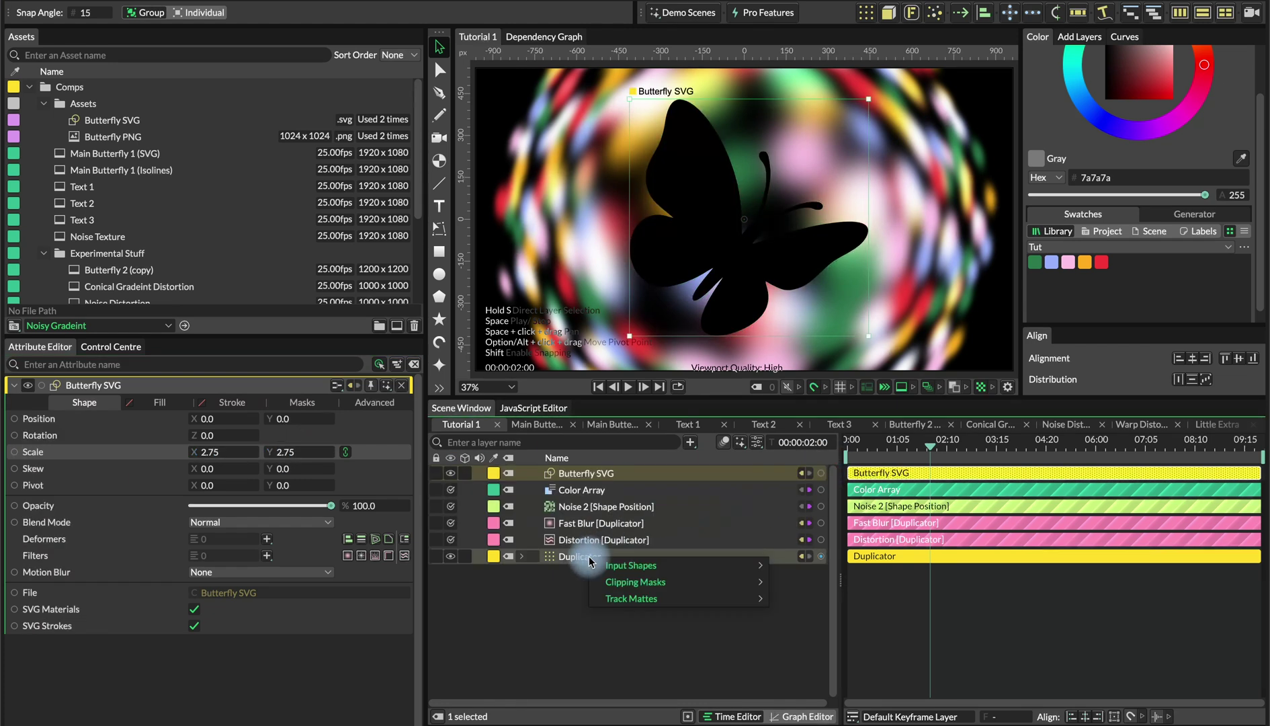
{"action": "mouse_move", "coordinate": [630, 570]}
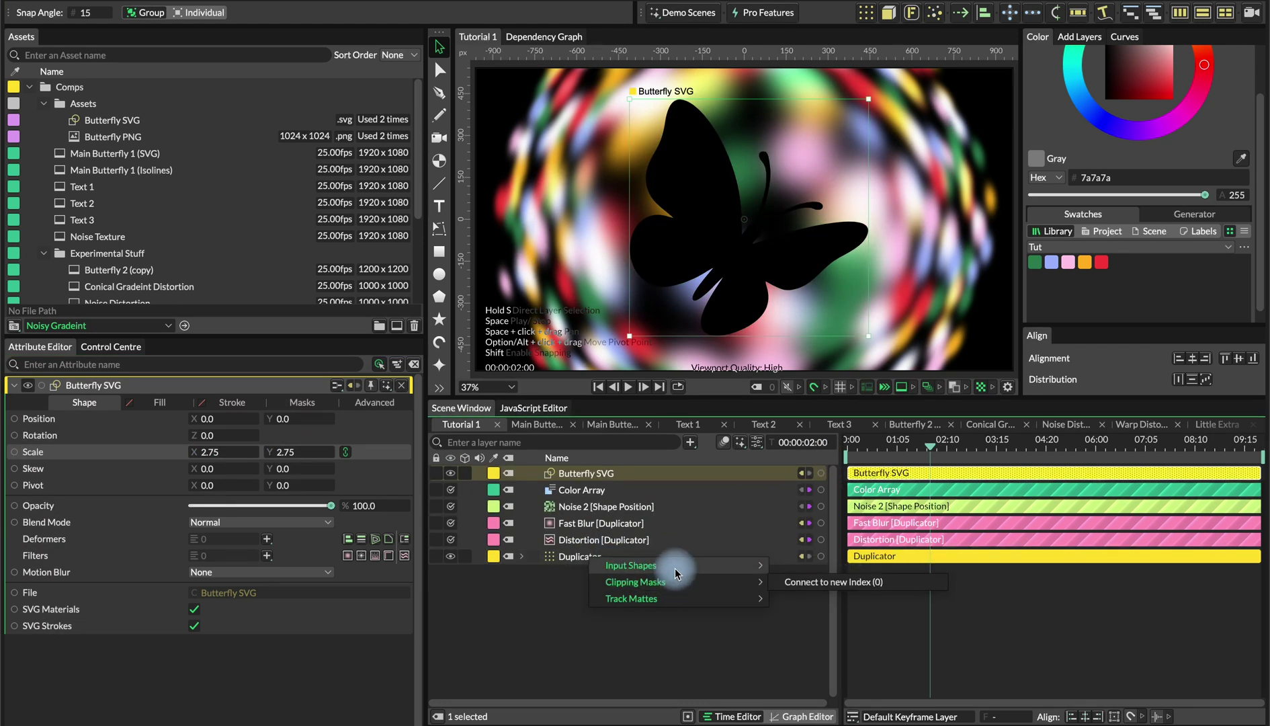
{"action": "mouse_move", "coordinate": [739, 582]}
{"action": "left_click", "coordinate": [818, 583]}
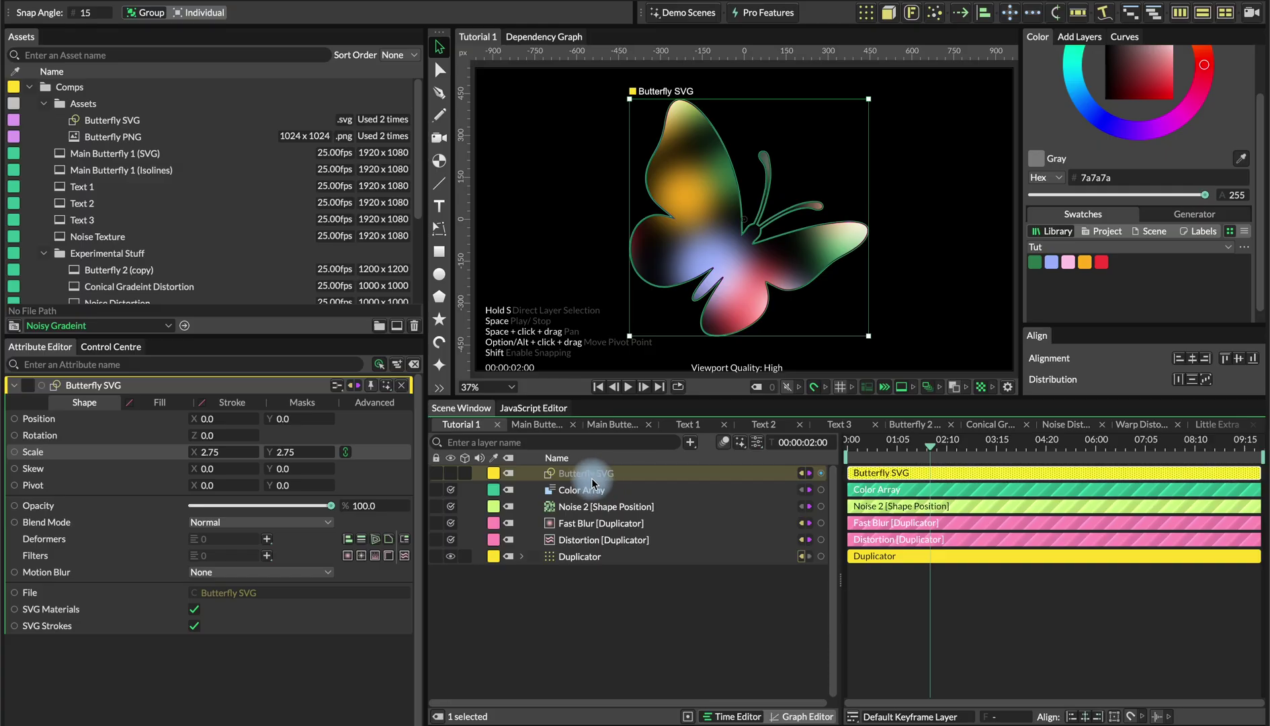
{"action": "mouse_move", "coordinate": [227, 720]}
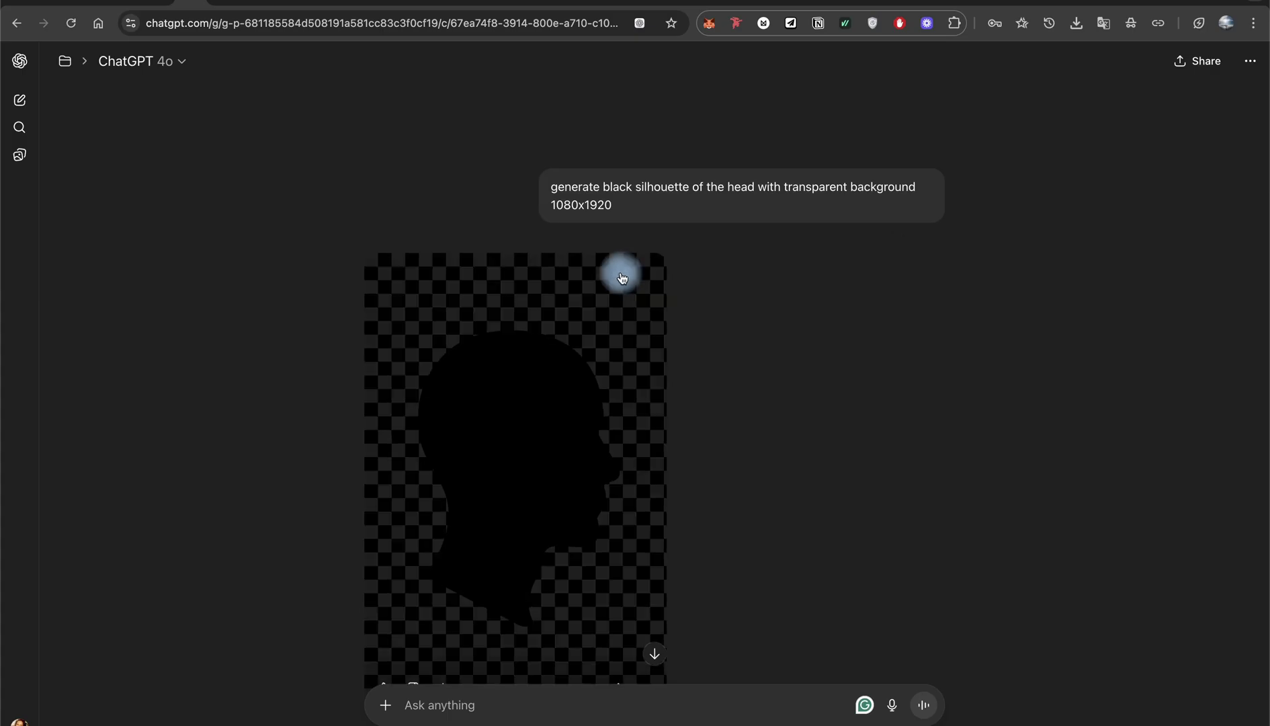
Scroll through the ChatGPT head-silhouette and SVG conversation, then return to Cavalry.
{"action": "scroll", "coordinate": [760, 410], "scroll_direction": "down", "scroll_amount": 5}
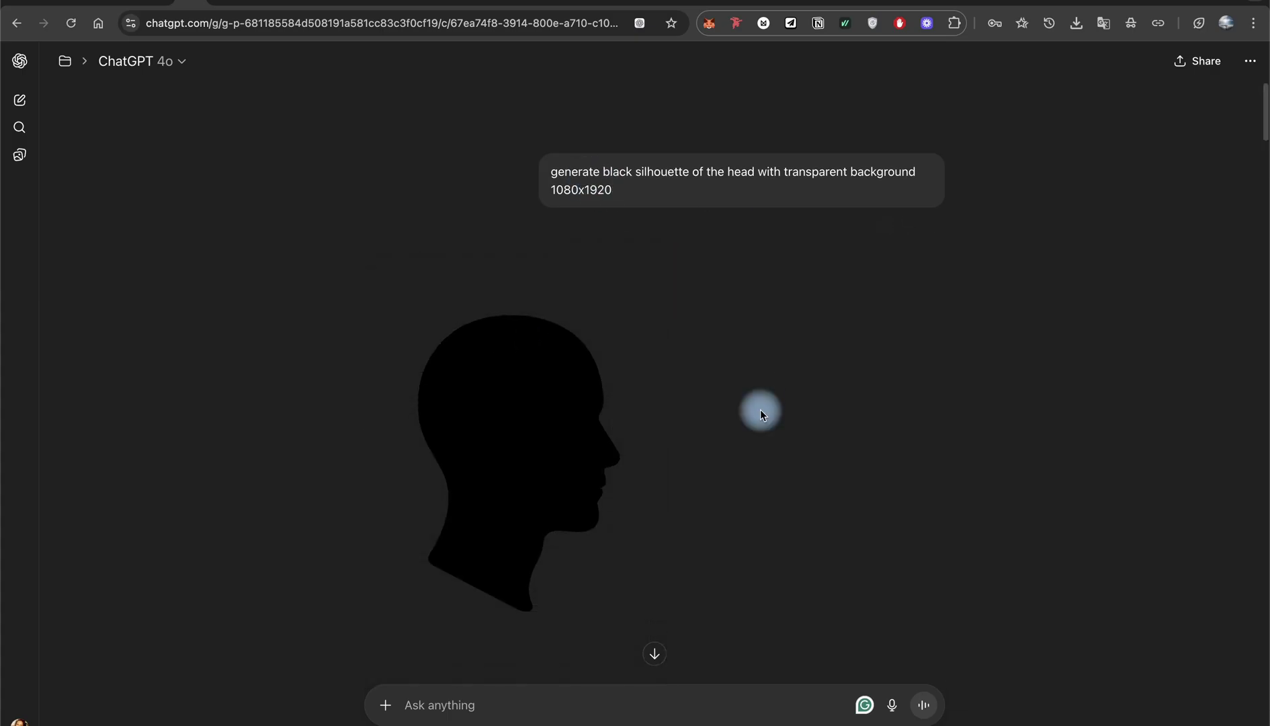
{"action": "scroll", "coordinate": [760, 411], "scroll_direction": "up", "scroll_amount": 1}
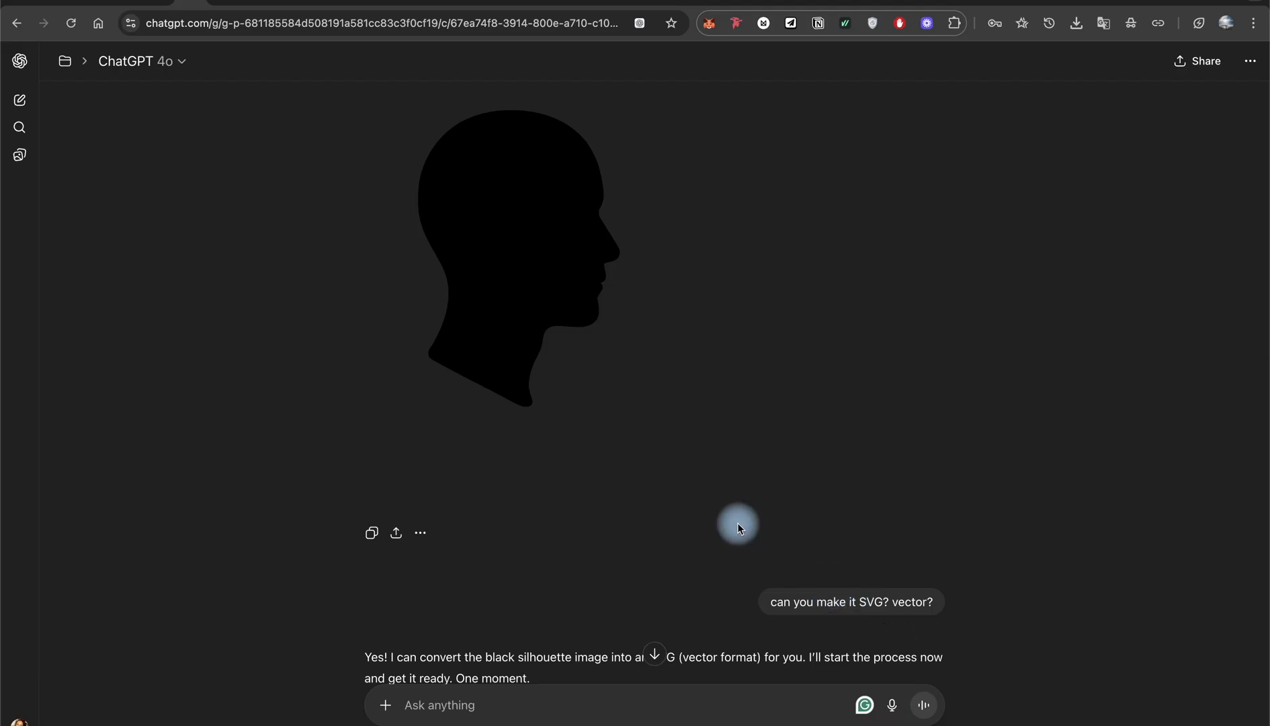
{"action": "scroll", "coordinate": [737, 522], "scroll_direction": "up", "scroll_amount": 1}
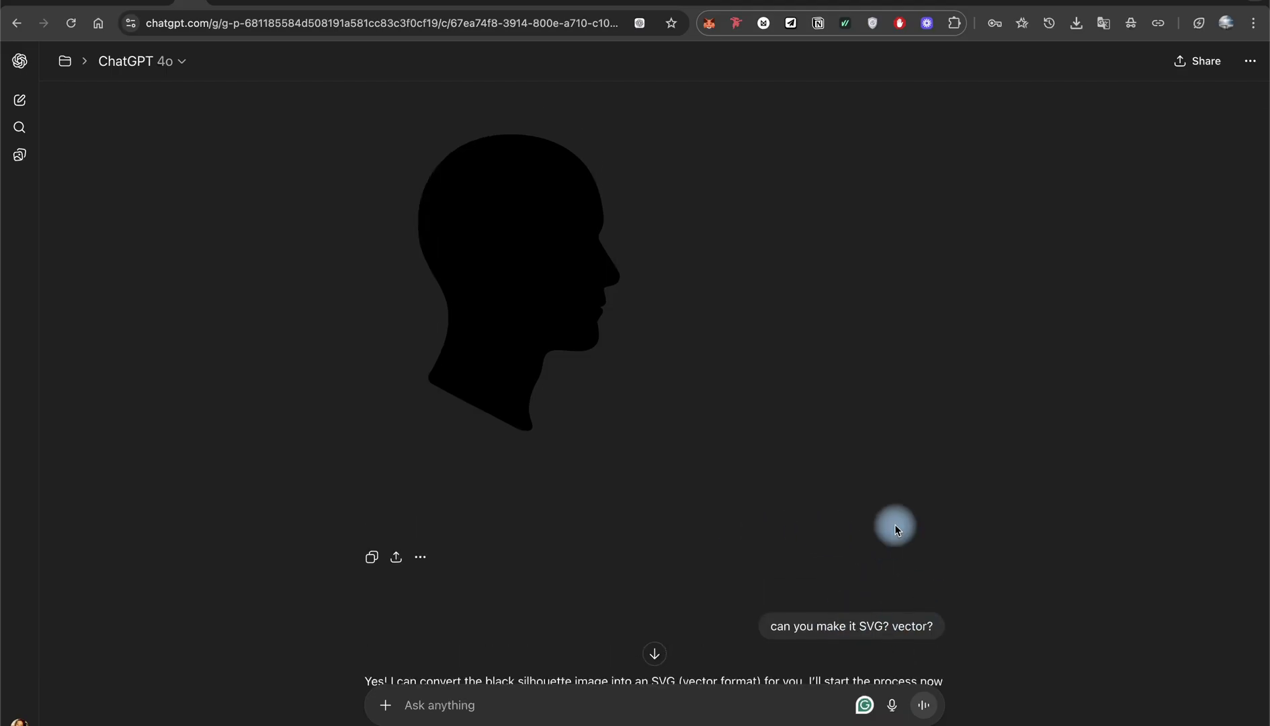
{"action": "scroll", "coordinate": [894, 525], "scroll_direction": "up", "scroll_amount": 1}
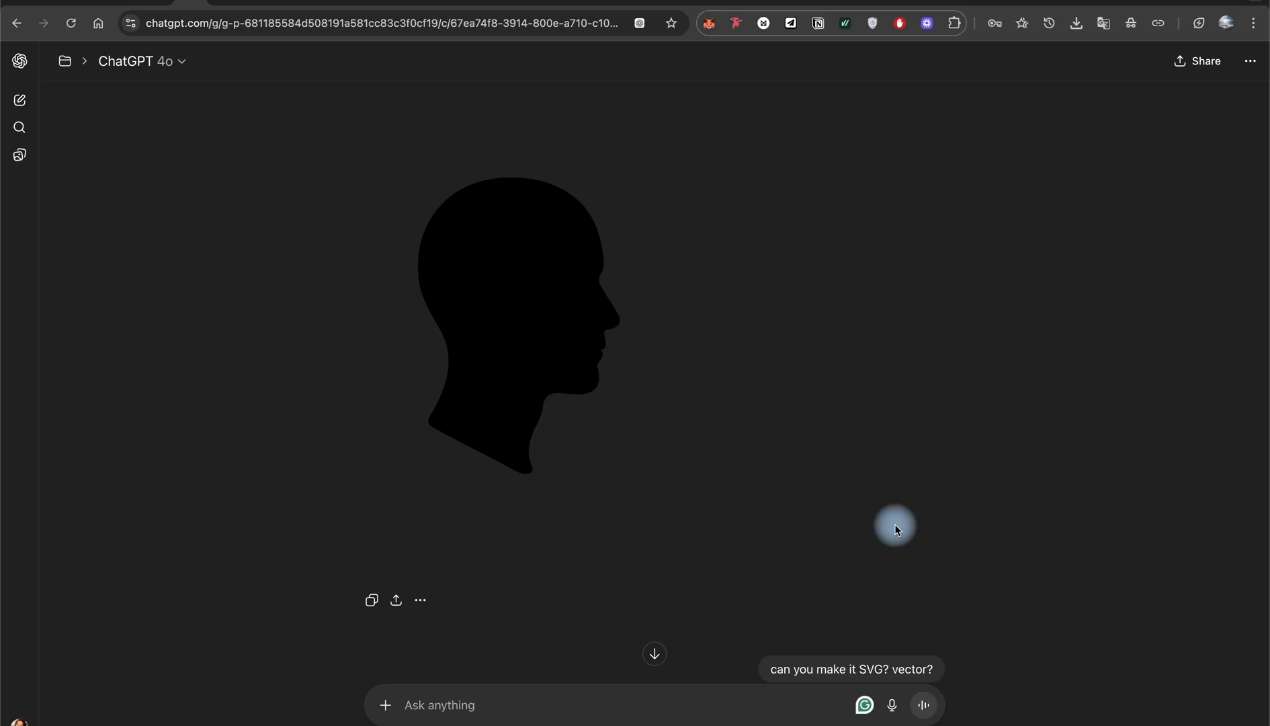
{"action": "scroll", "coordinate": [889, 528], "scroll_direction": "down", "scroll_amount": 1}
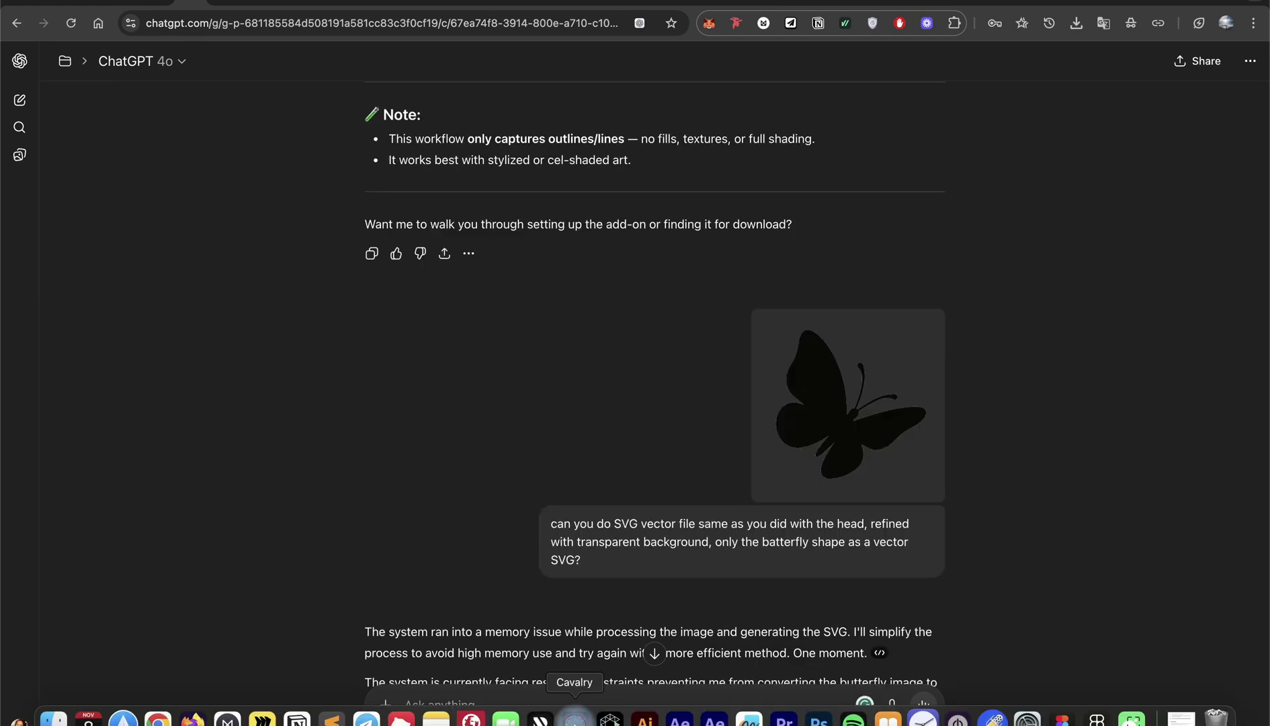
{"action": "left_click", "coordinate": [574, 717]}
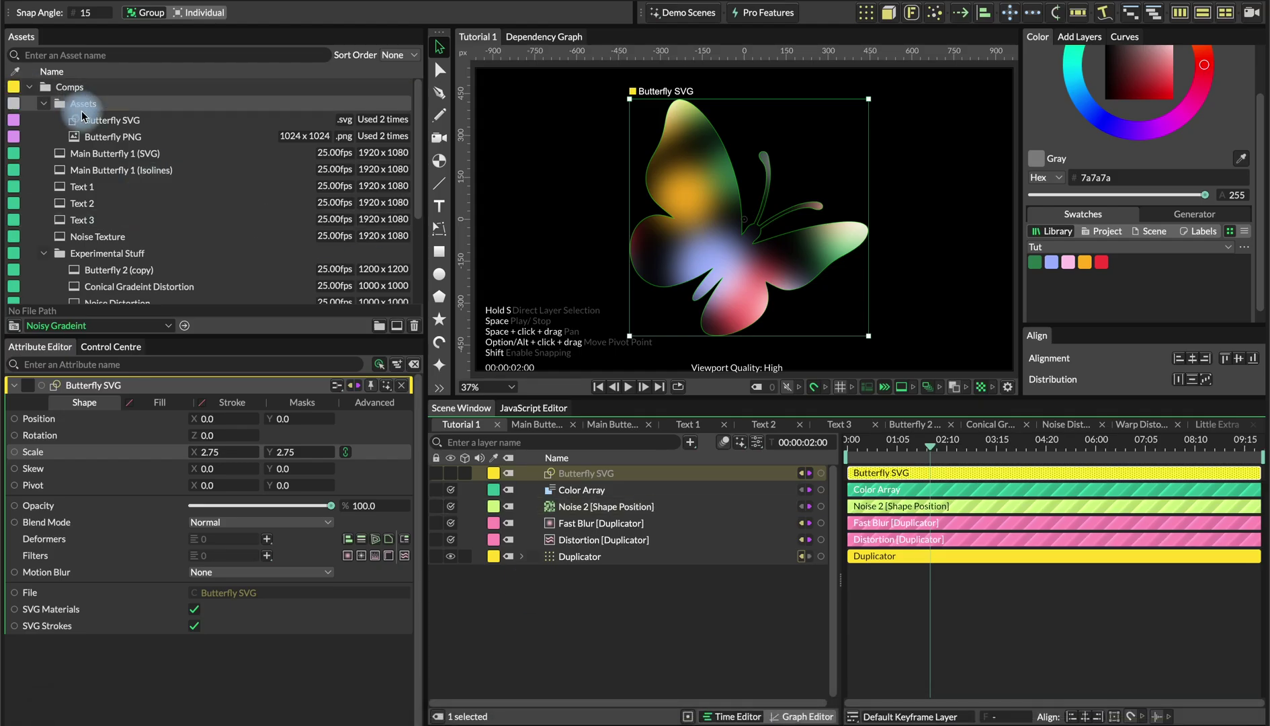
Open Main Butterfly 1 (Isolines), show the Isolines layer's attributes, and scrub ahead in the timeline.
{"action": "mouse_move", "coordinate": [121, 144]}
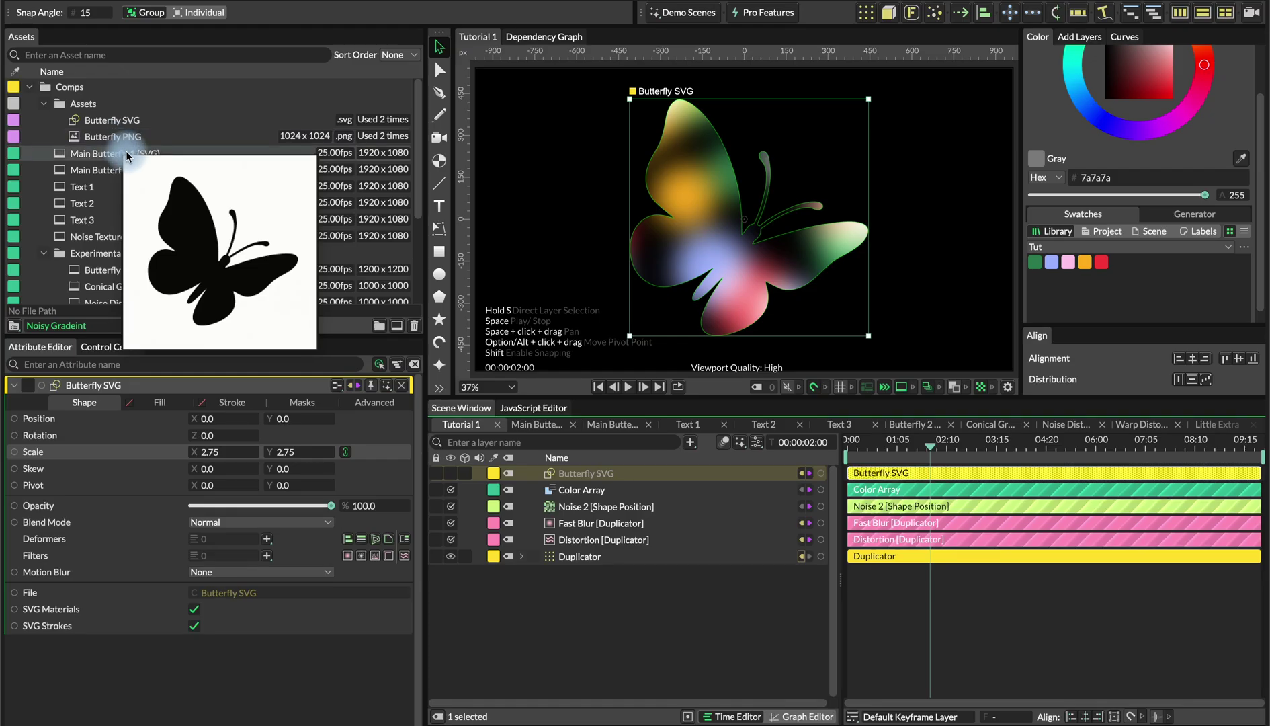
{"action": "double_click", "coordinate": [141, 170]}
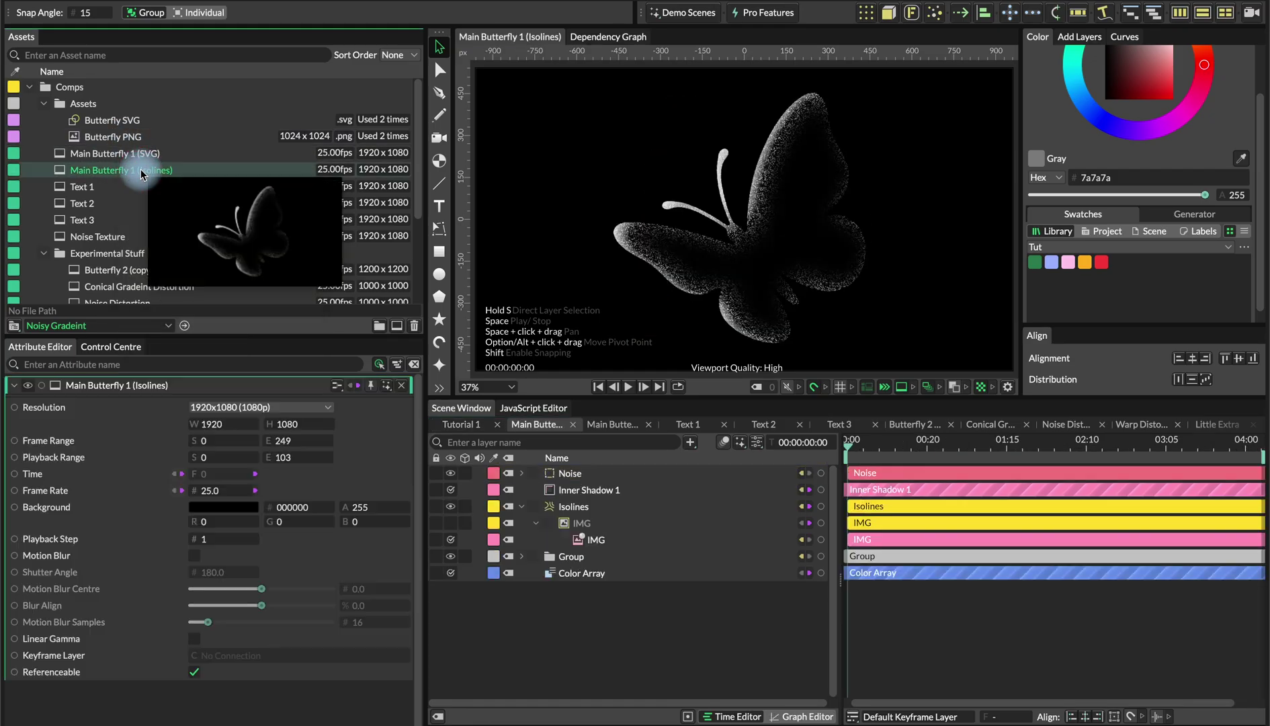
{"action": "left_click", "coordinate": [618, 507]}
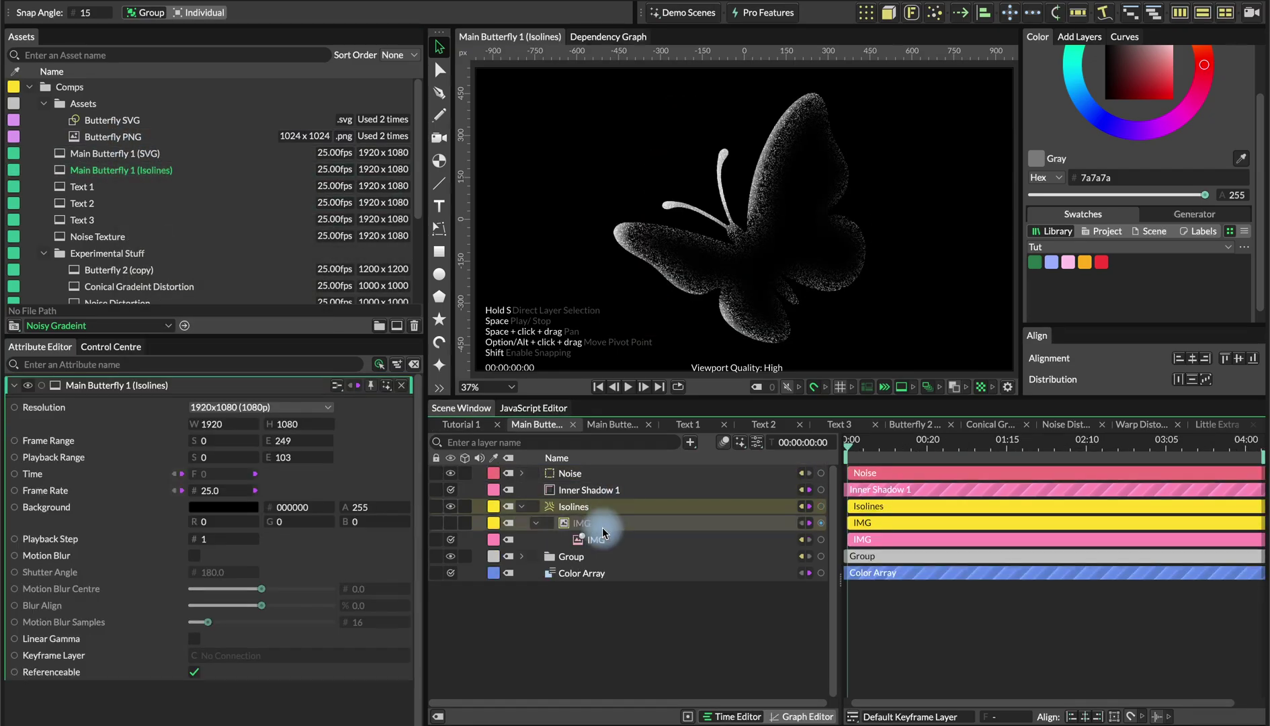
{"action": "left_click", "coordinate": [601, 519]}
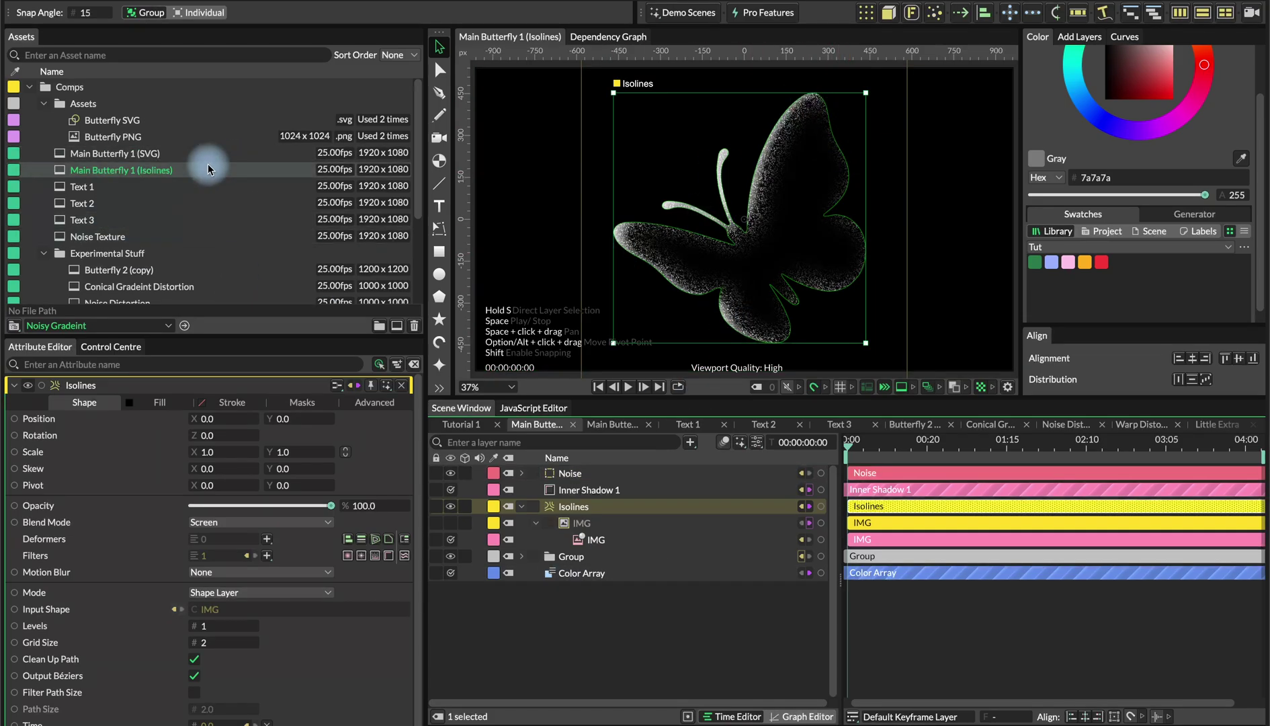
{"action": "mouse_move", "coordinate": [217, 177]}
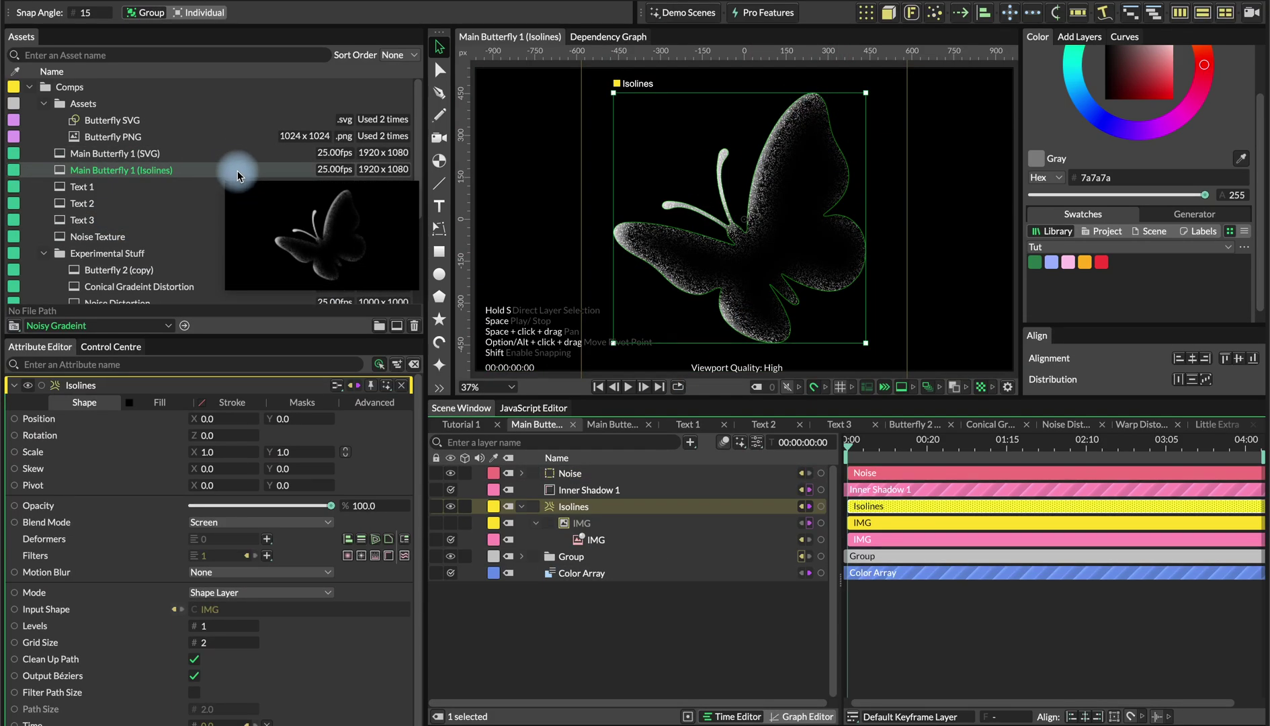
{"action": "left_click_drag", "start_coordinate": [851, 444], "coordinate": [1073, 440]}
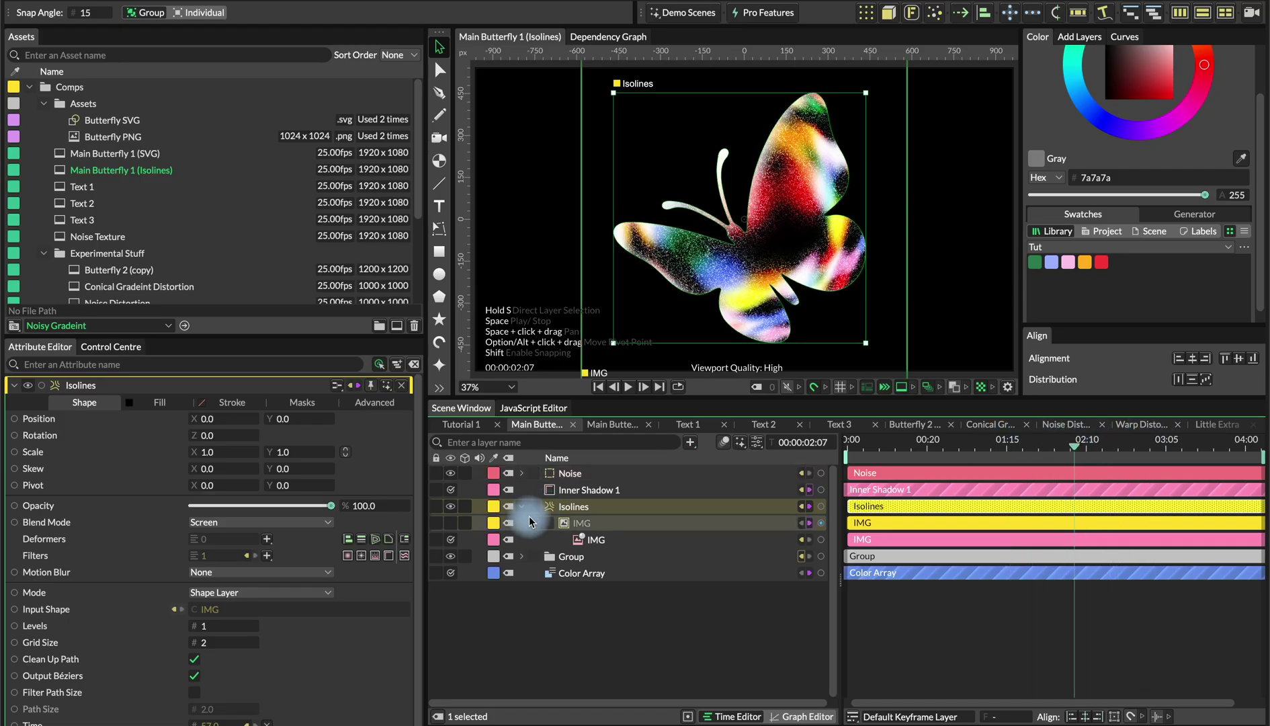
Expand the Group to show Duplicator 1's keyframed attributes, scrub the timeline, then reselect Isolines.
{"action": "left_click", "coordinate": [522, 556]}
{"action": "scroll", "coordinate": [622, 571], "scroll_direction": "down", "scroll_amount": 2}
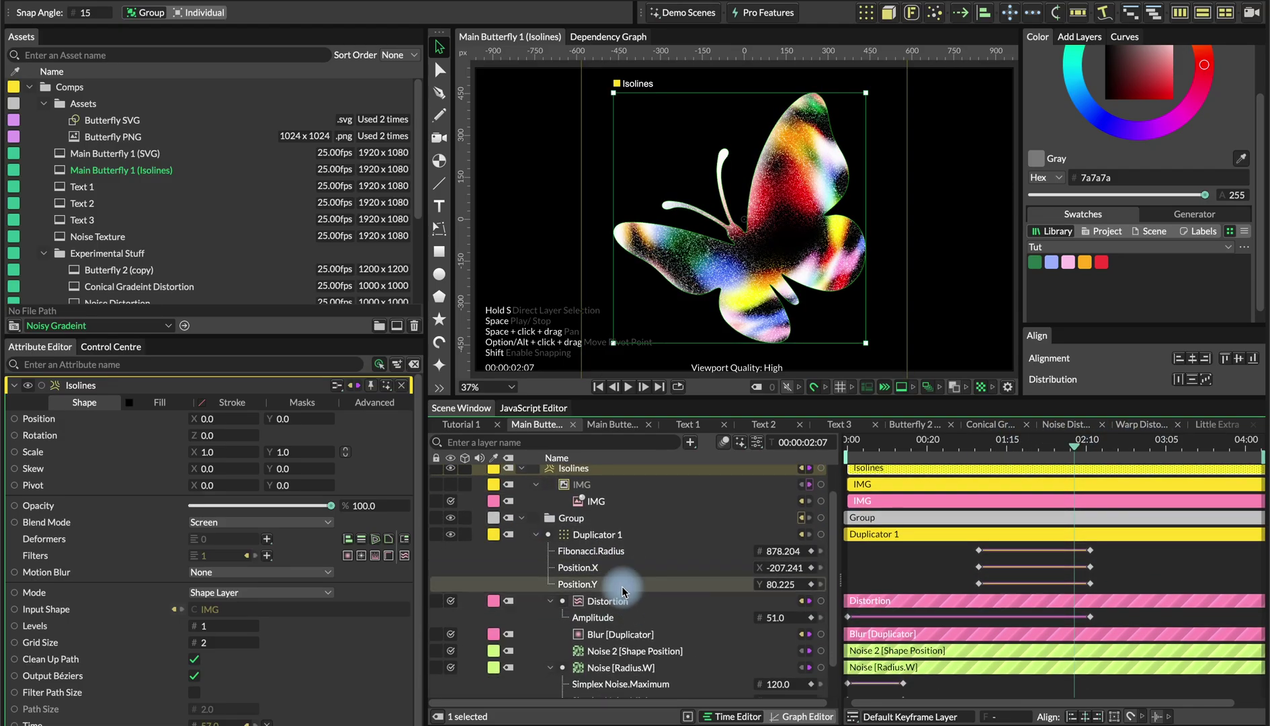
{"action": "left_click", "coordinate": [632, 552]}
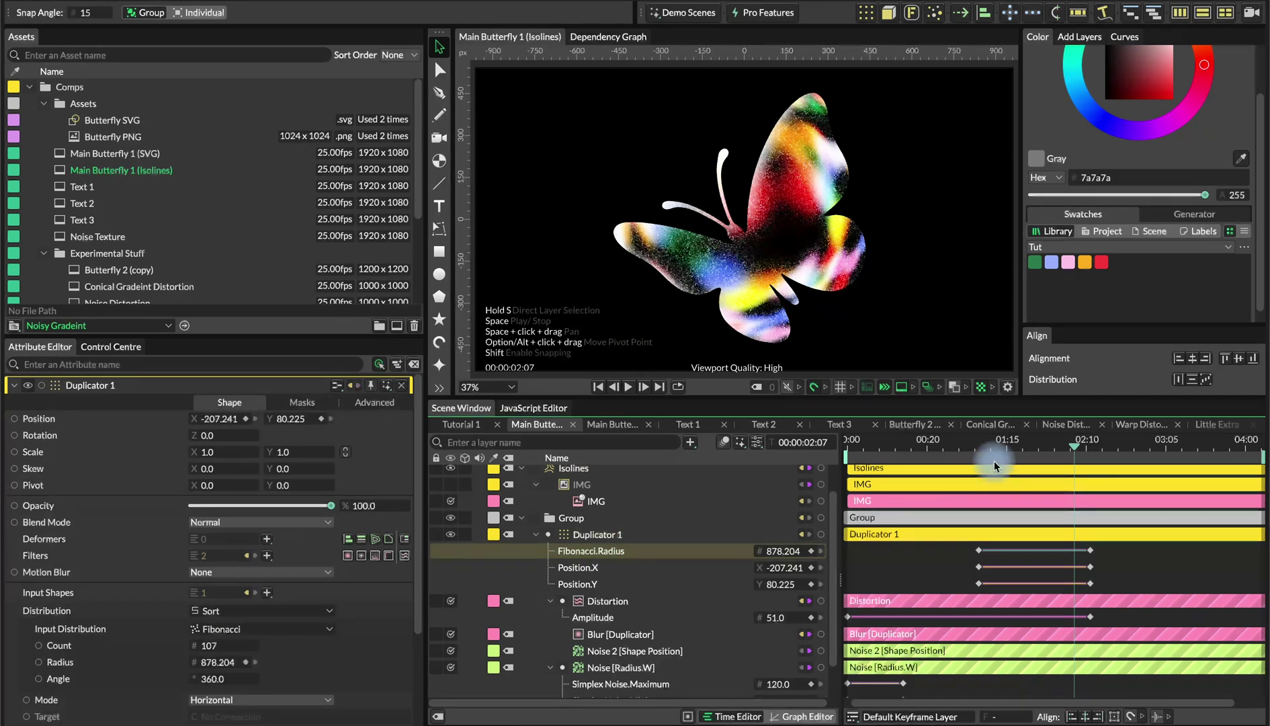
{"action": "left_click_drag", "start_coordinate": [1026, 445], "coordinate": [986, 458]}
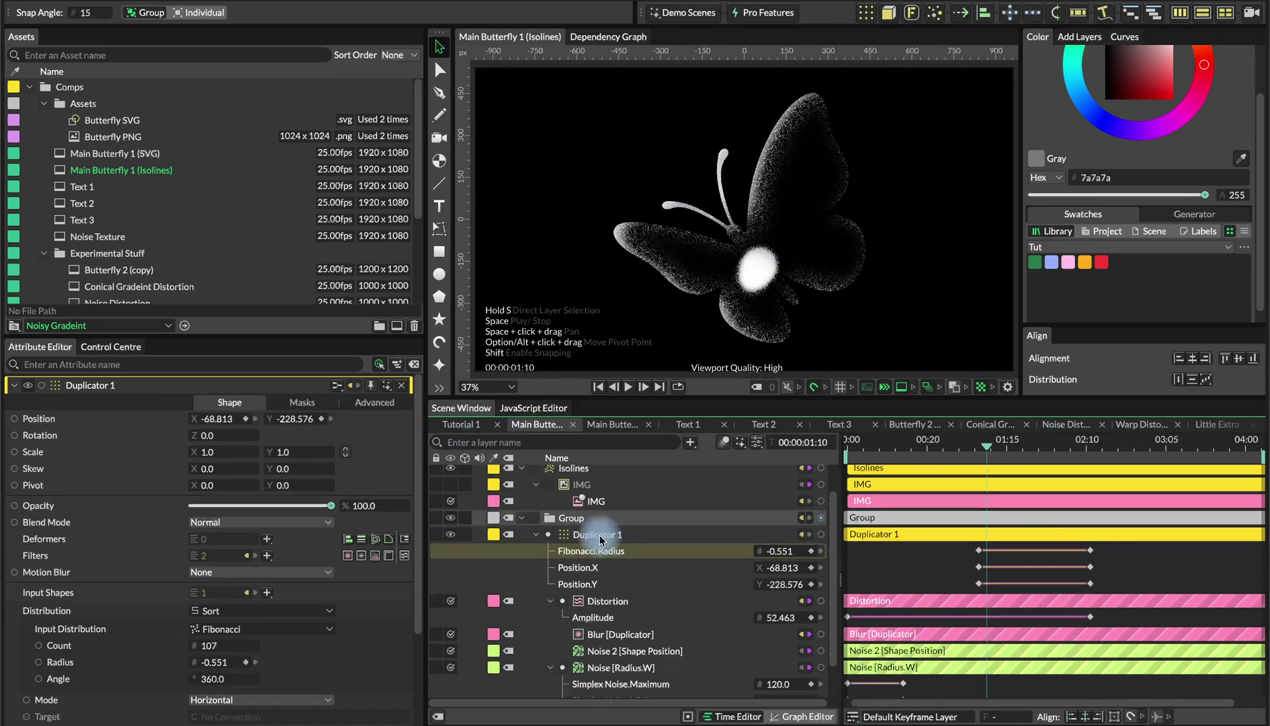
{"action": "scroll", "coordinate": [586, 509], "scroll_direction": "up", "scroll_amount": 2}
{"action": "left_click", "coordinate": [581, 489]}
{"action": "left_click", "coordinate": [572, 506]}
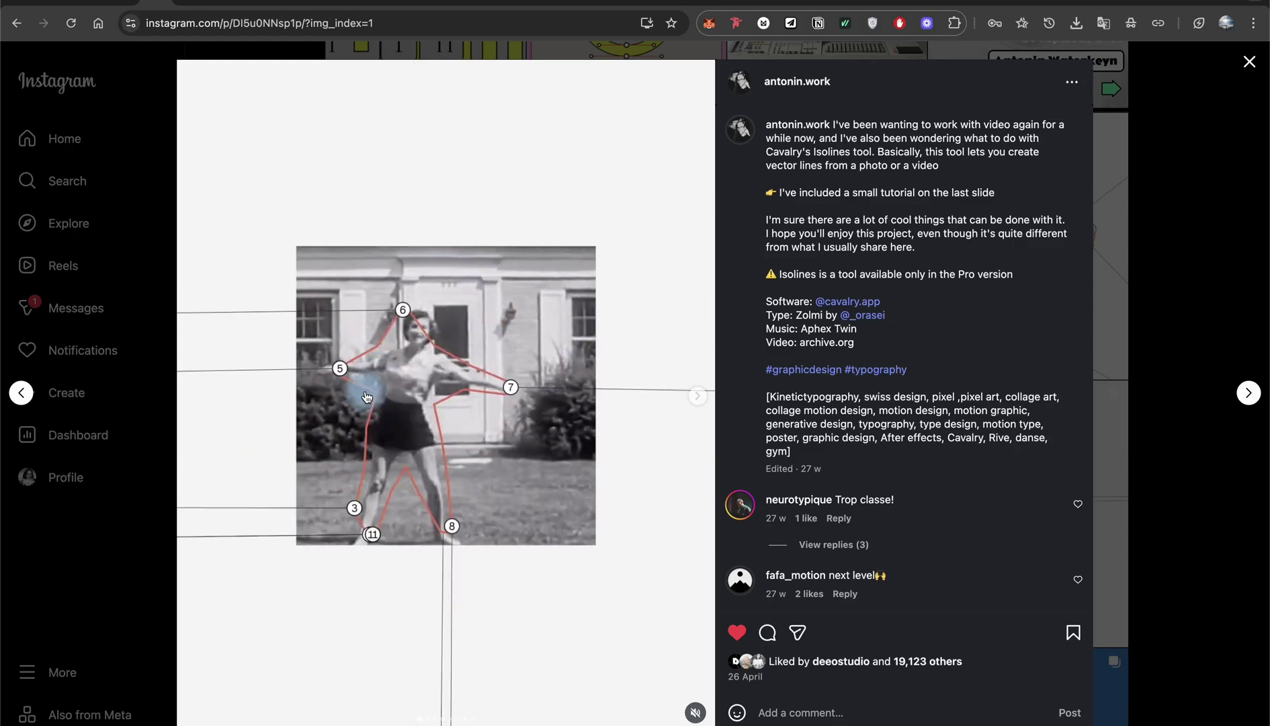
Back in Cavalry, select Duplicator 1 and scrub the playhead to frame 1:24.
{"action": "mouse_move", "coordinate": [540, 718]}
{"action": "left_click", "coordinate": [574, 717]}
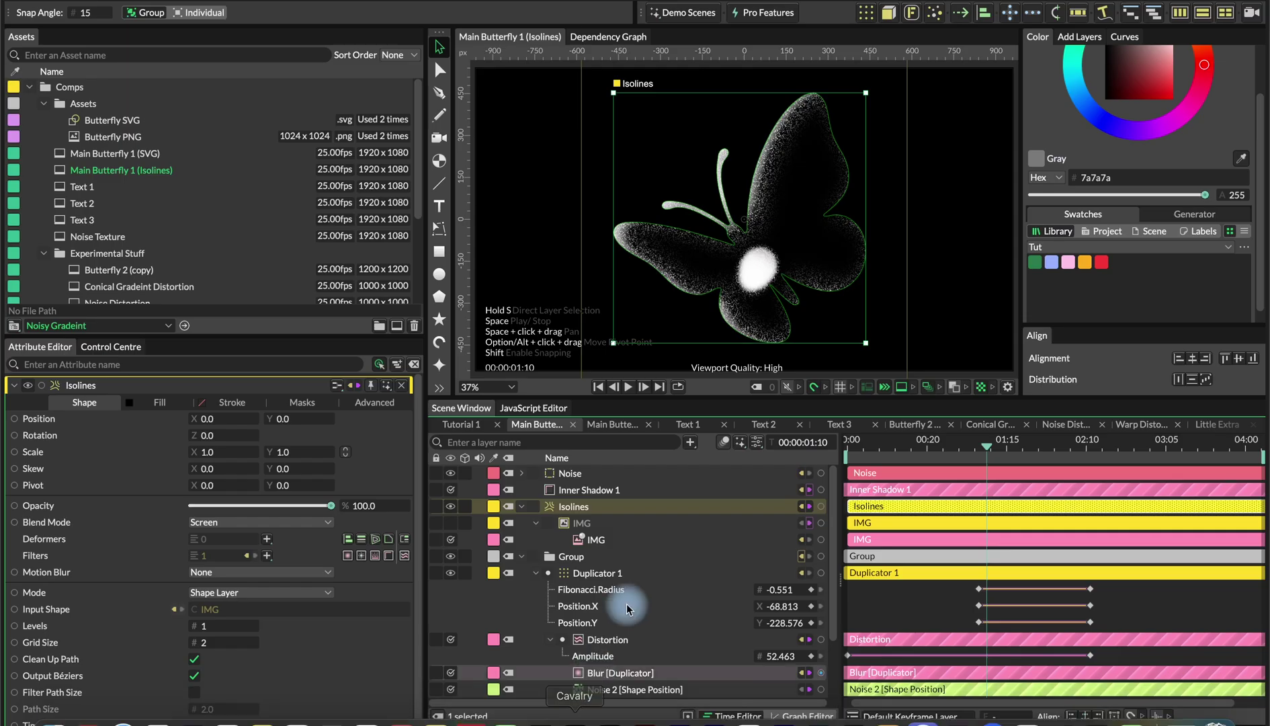
{"action": "left_click", "coordinate": [597, 574]}
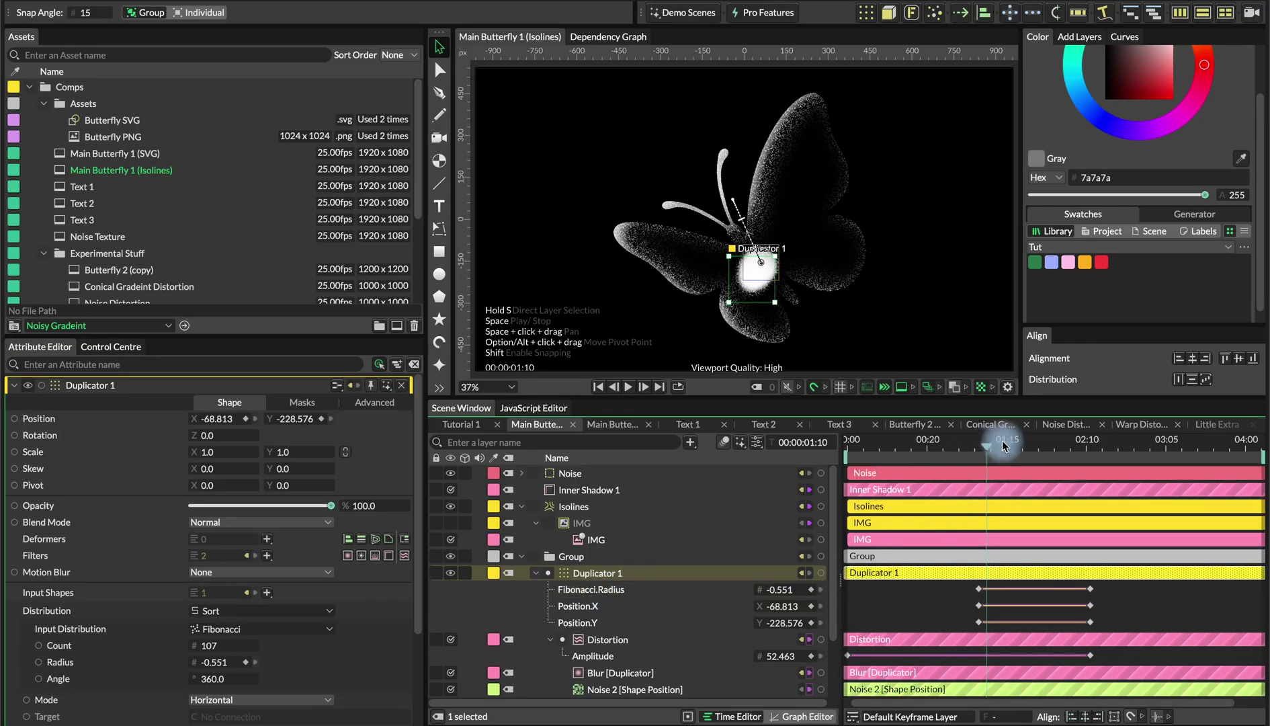
{"action": "left_click_drag", "start_coordinate": [1002, 446], "coordinate": [1042, 444]}
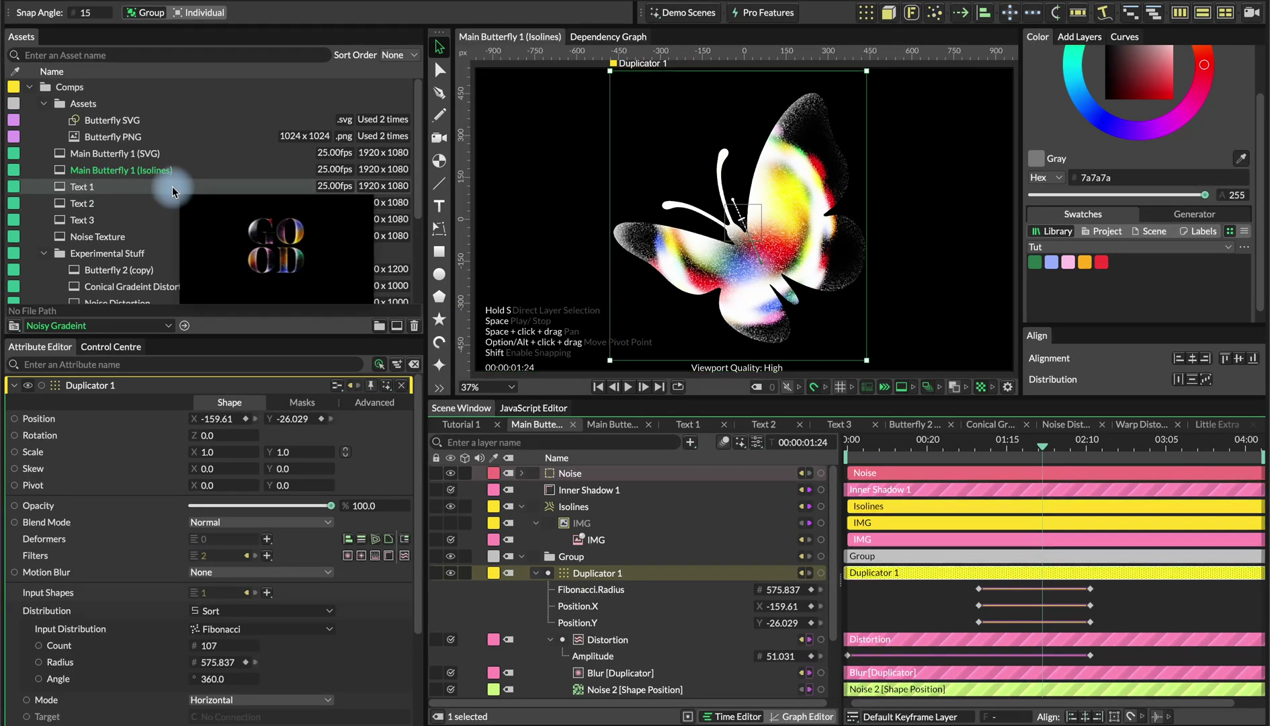
{"action": "scroll", "coordinate": [165, 215], "scroll_direction": "down", "scroll_amount": 3}
{"action": "scroll", "coordinate": [155, 256], "scroll_direction": "down", "scroll_amount": 6}
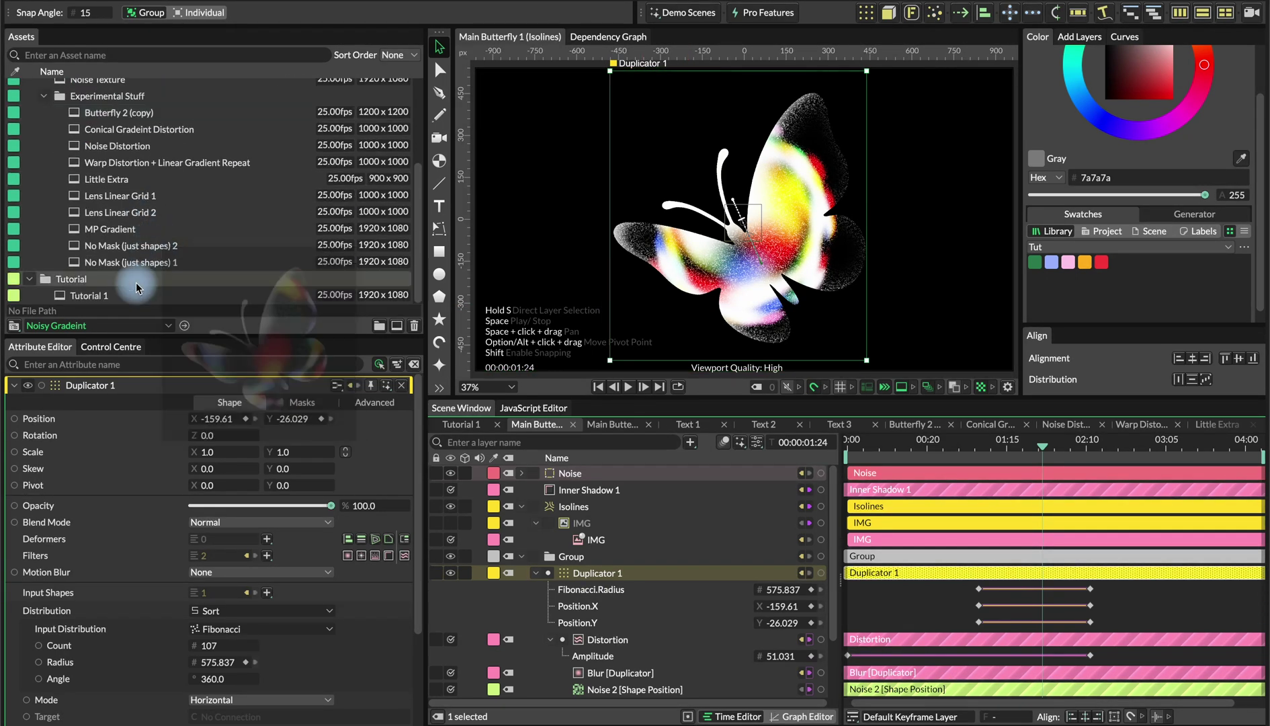
Open Tutorial 1 and shrink the Duplicator's texture to about 0.53 scale.
{"action": "double_click", "coordinate": [129, 293]}
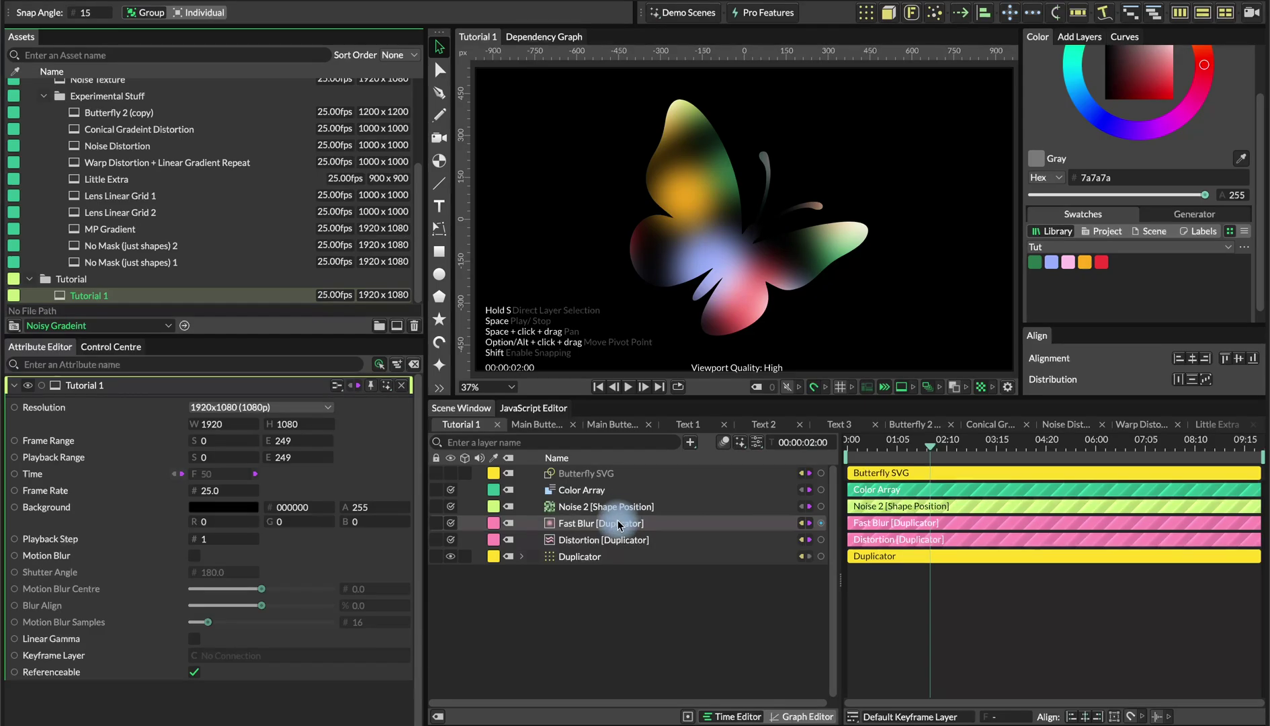
{"action": "left_click", "coordinate": [603, 556]}
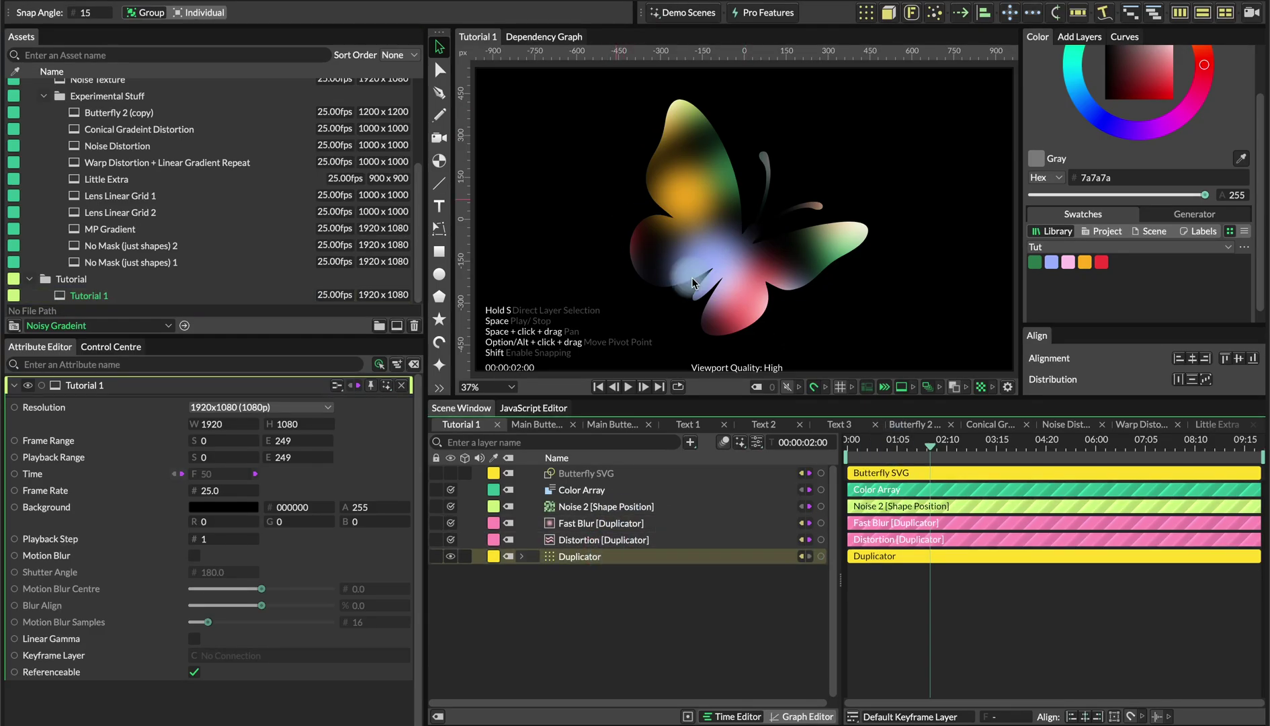
{"action": "left_click", "coordinate": [578, 540]}
{"action": "left_click", "coordinate": [544, 557]}
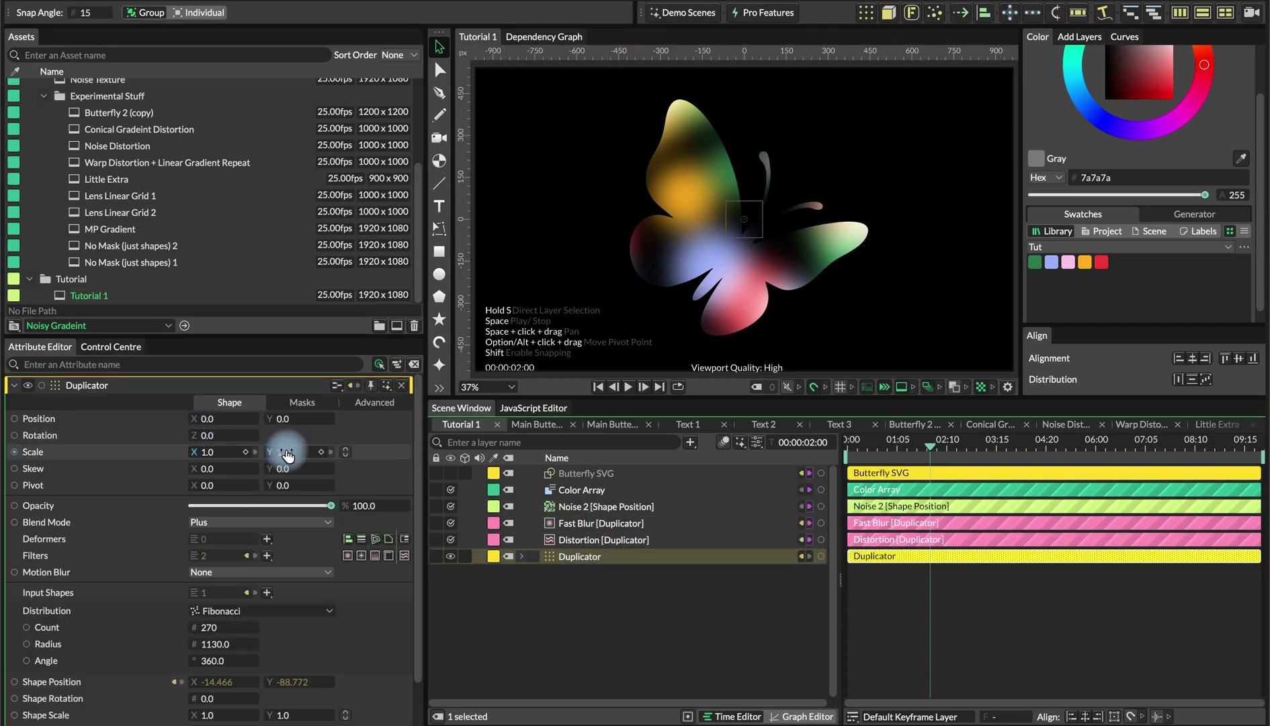
{"action": "left_click_drag", "start_coordinate": [344, 452], "coordinate": [294, 455]}
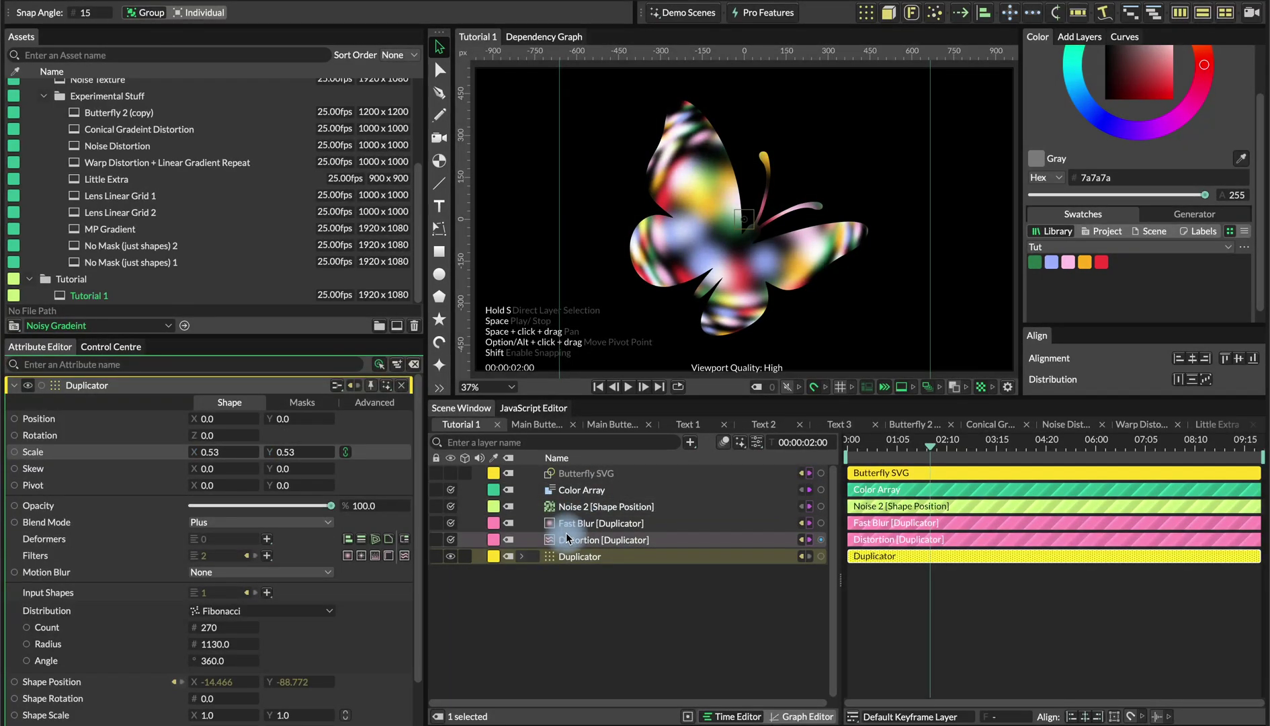
Set the Distortion to Warp at amplitude about 71 with gradient size ratio 0.95, and unhide the butterfly.
{"action": "left_click", "coordinate": [645, 539]}
{"action": "left_click_drag", "start_coordinate": [212, 453], "coordinate": [213, 451]}
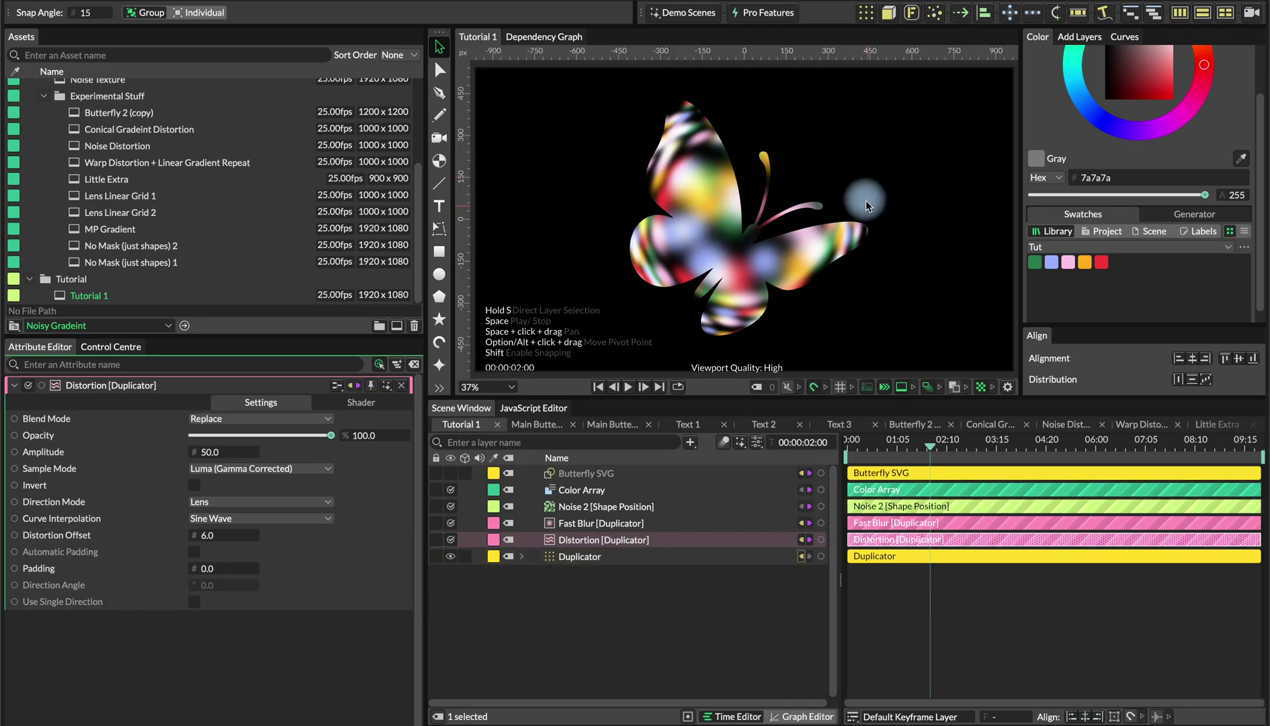
{"action": "left_click", "coordinate": [225, 501]}
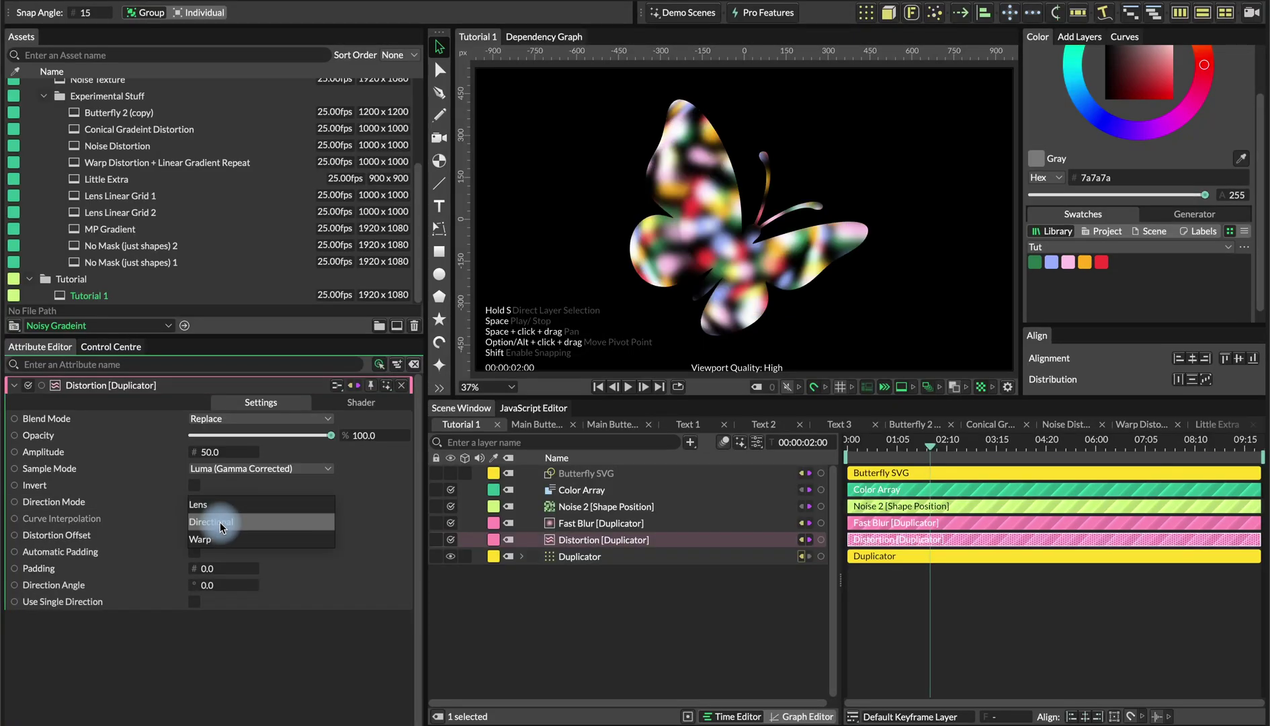
{"action": "left_click", "coordinate": [225, 540]}
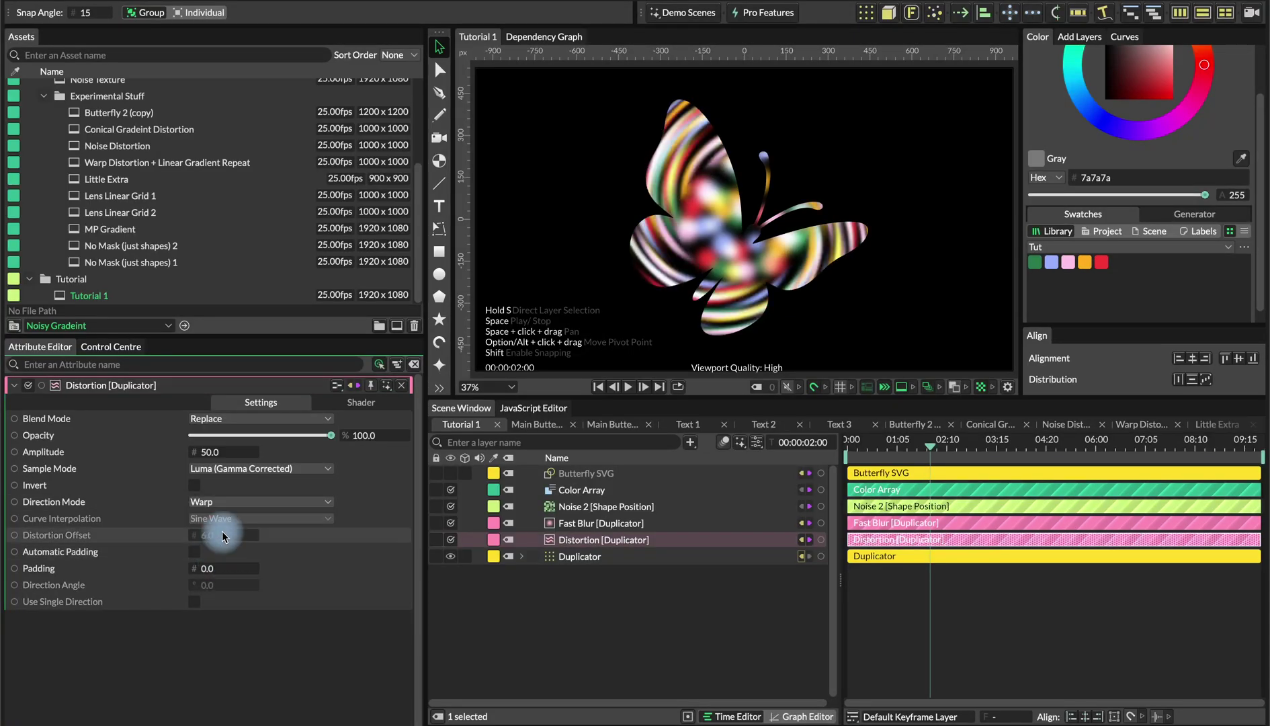
{"action": "left_click_drag", "start_coordinate": [210, 452], "coordinate": [212, 456]}
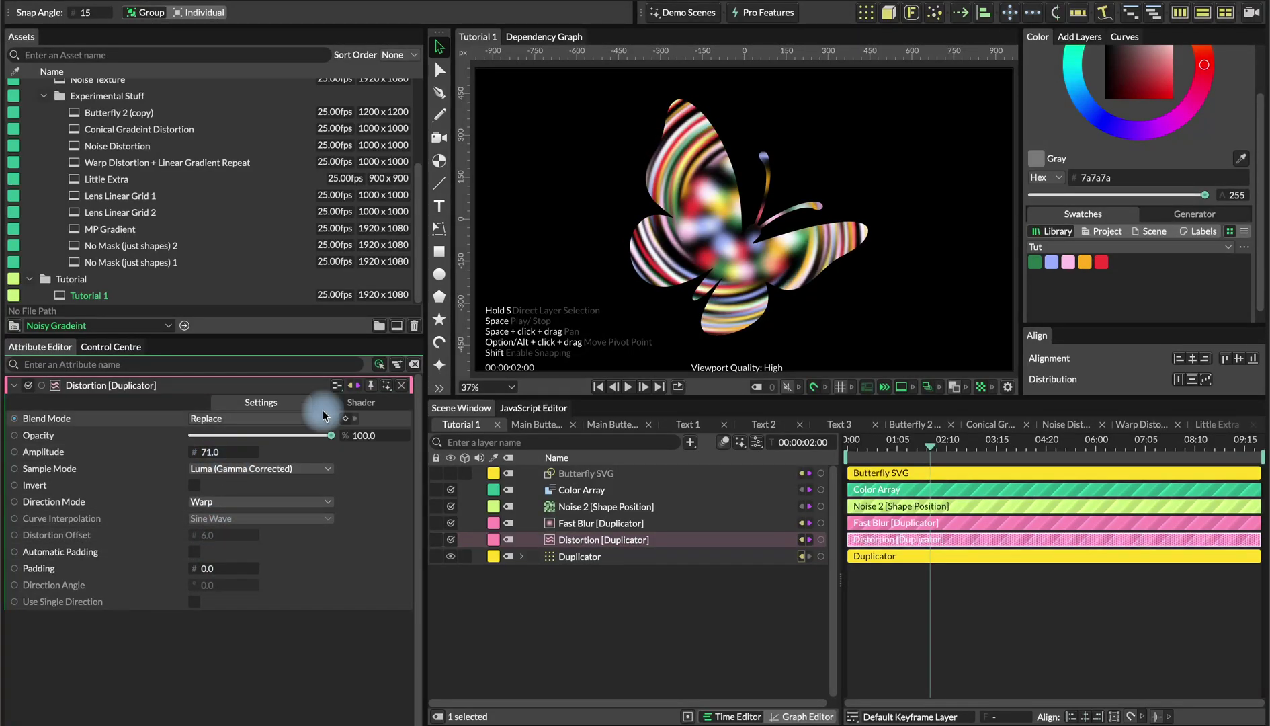
{"action": "left_click", "coordinate": [356, 402]}
{"action": "left_click_drag", "start_coordinate": [211, 707], "coordinate": [212, 721]}
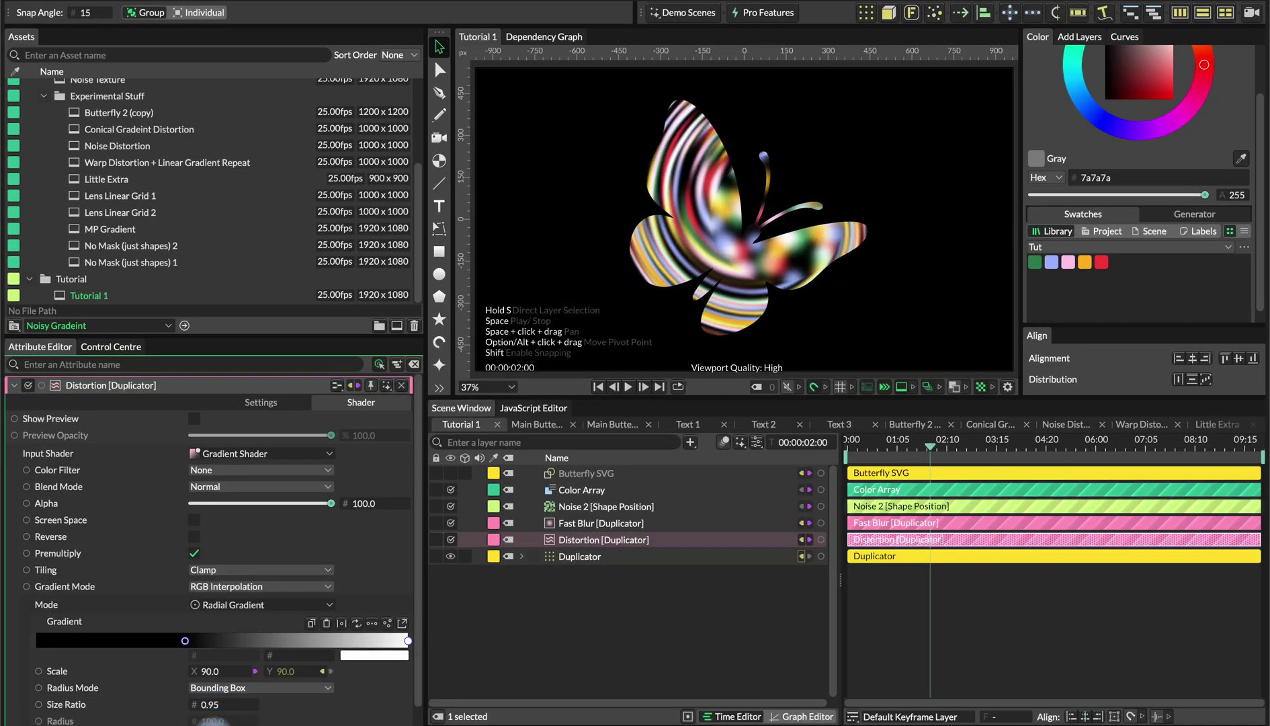
{"action": "key", "text": "space"}
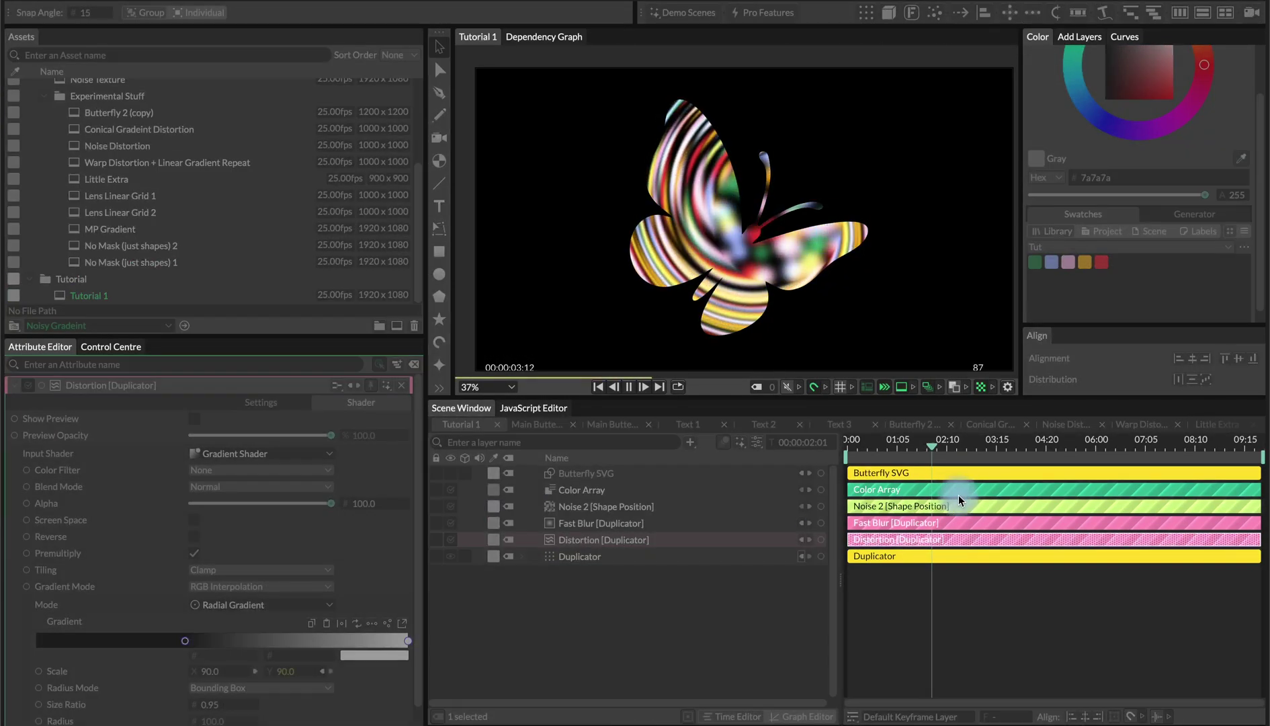
{"action": "key", "text": "space"}
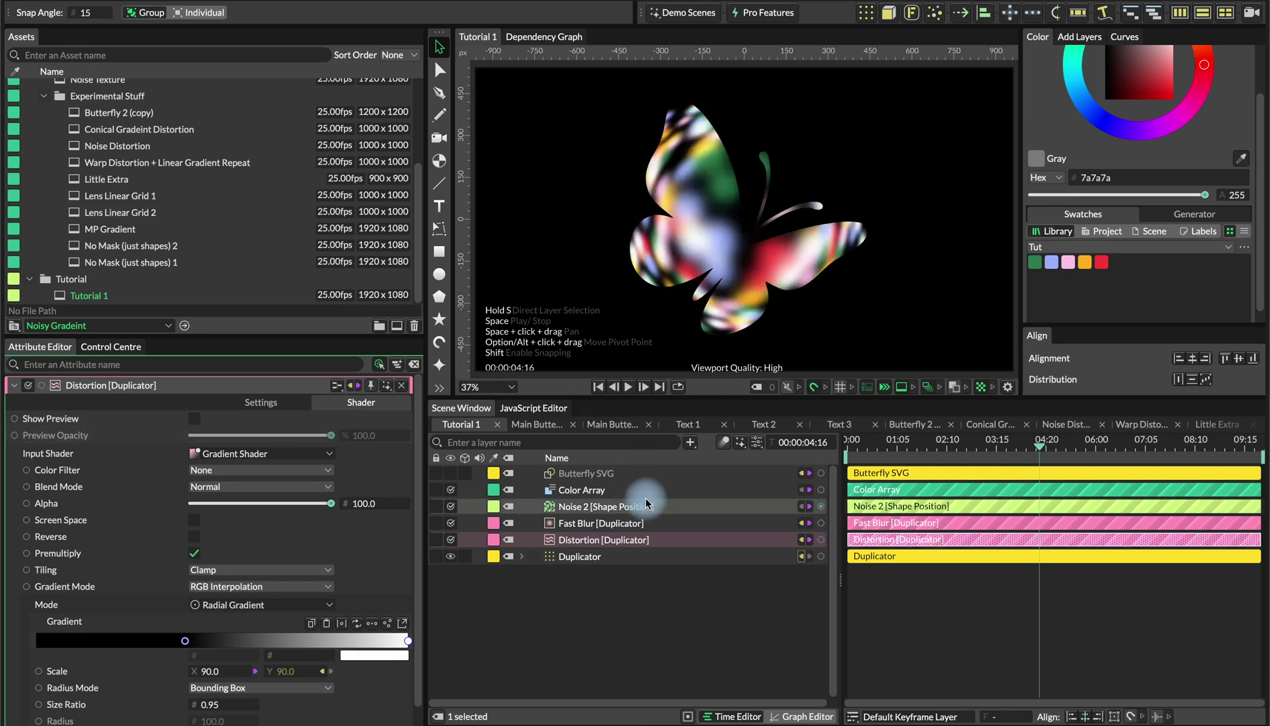
{"action": "left_click", "coordinate": [575, 472]}
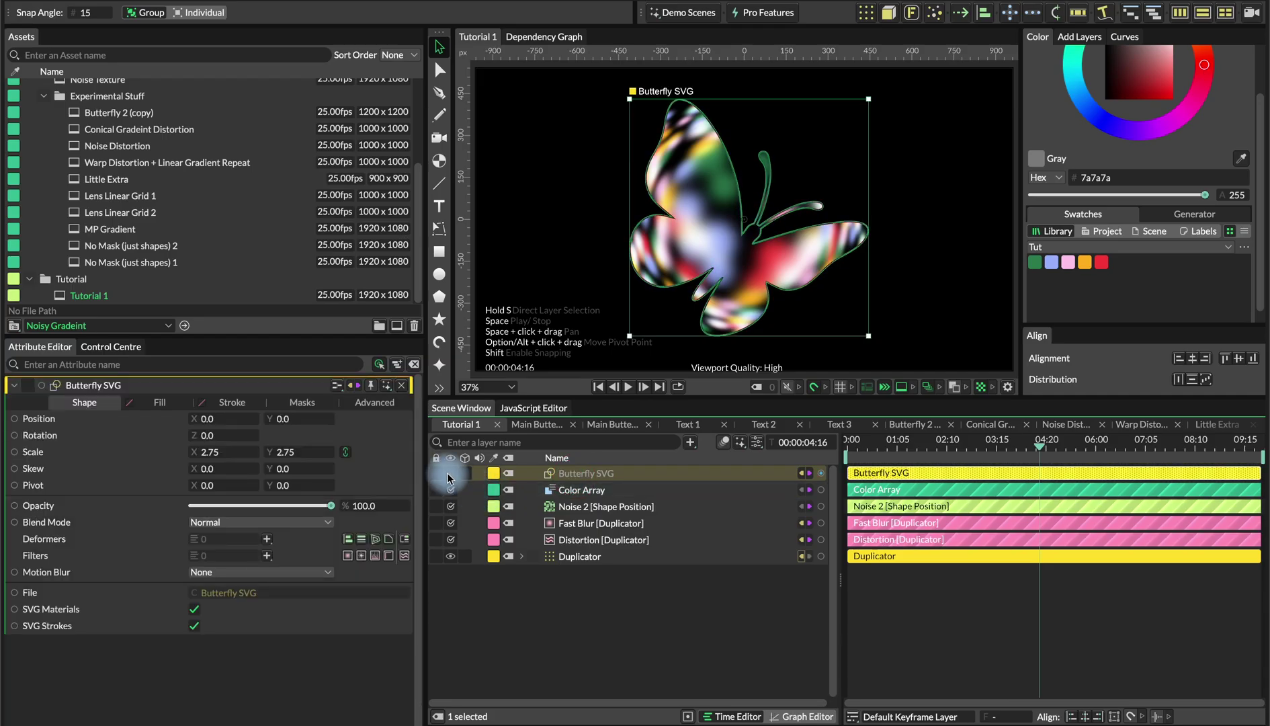
Set the Butterfly SVG layer's blend mode to Screen.
{"action": "left_click", "coordinate": [450, 473]}
{"action": "left_click", "coordinate": [243, 528]}
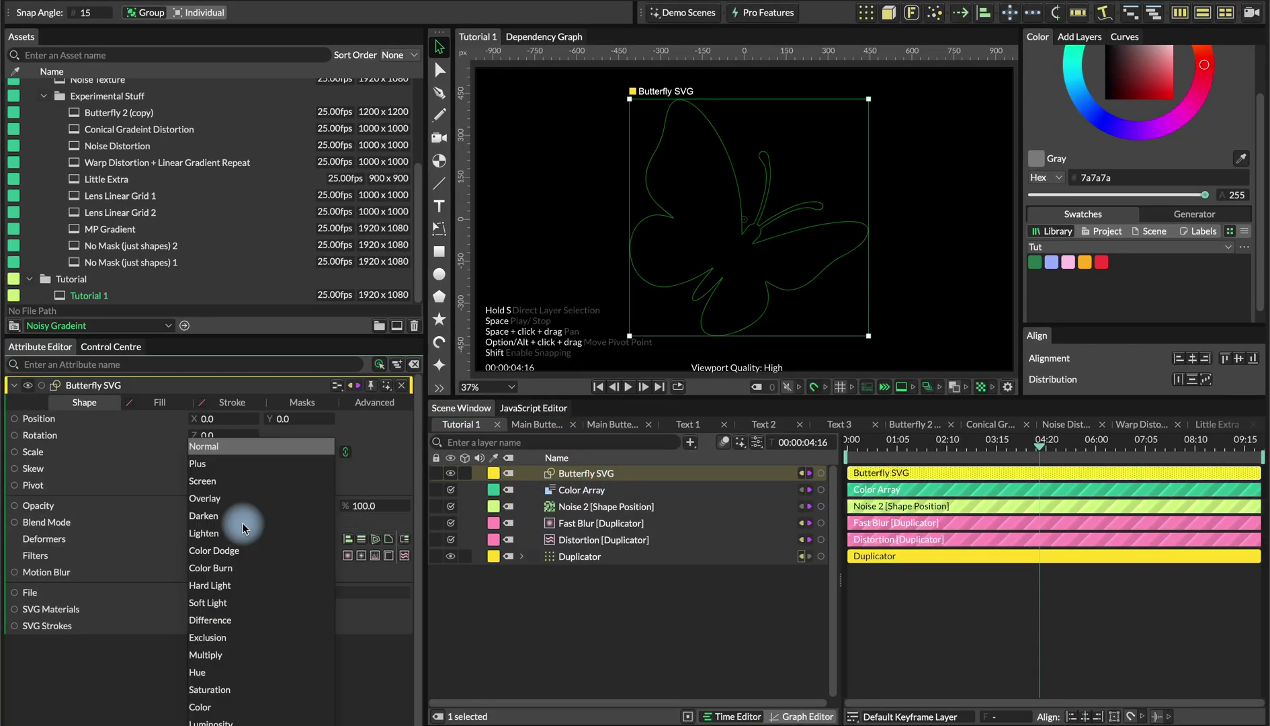
{"action": "left_click", "coordinate": [235, 481]}
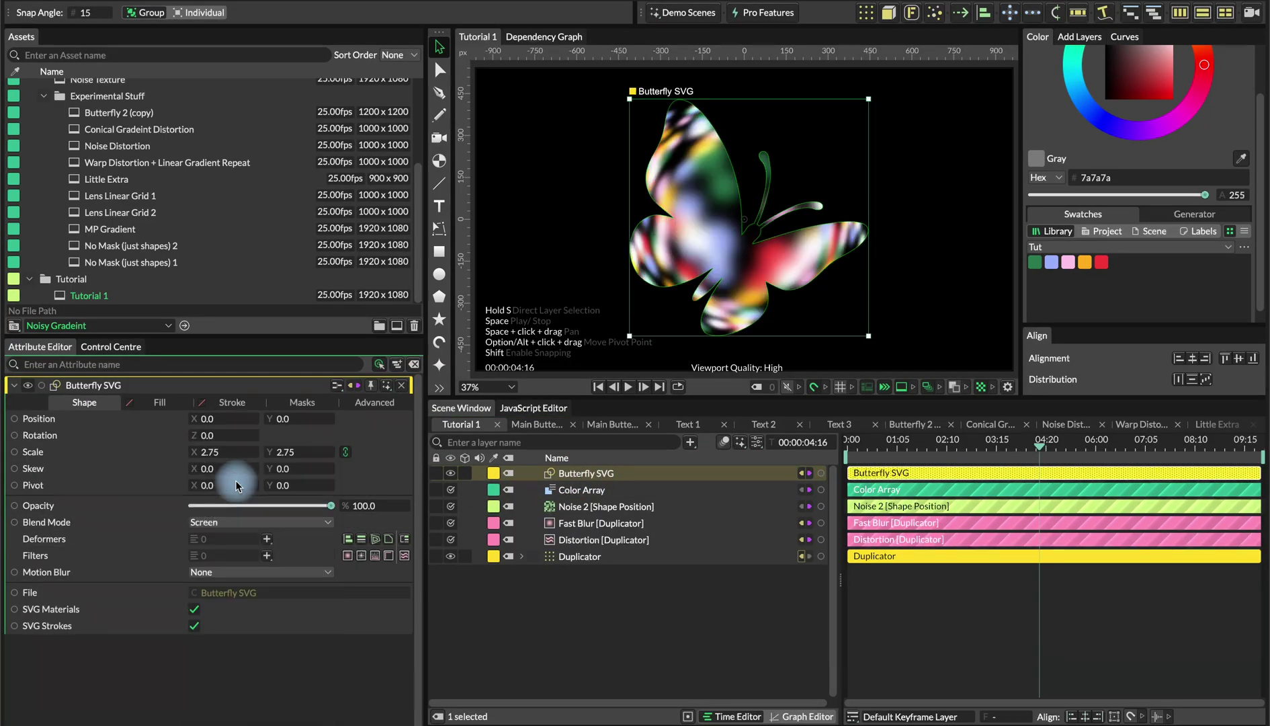
Add an Inner Shadow nested under Butterfly SVG, coloured white, with blur 8 and Offset X 20.
{"action": "left_click", "coordinate": [267, 555]}
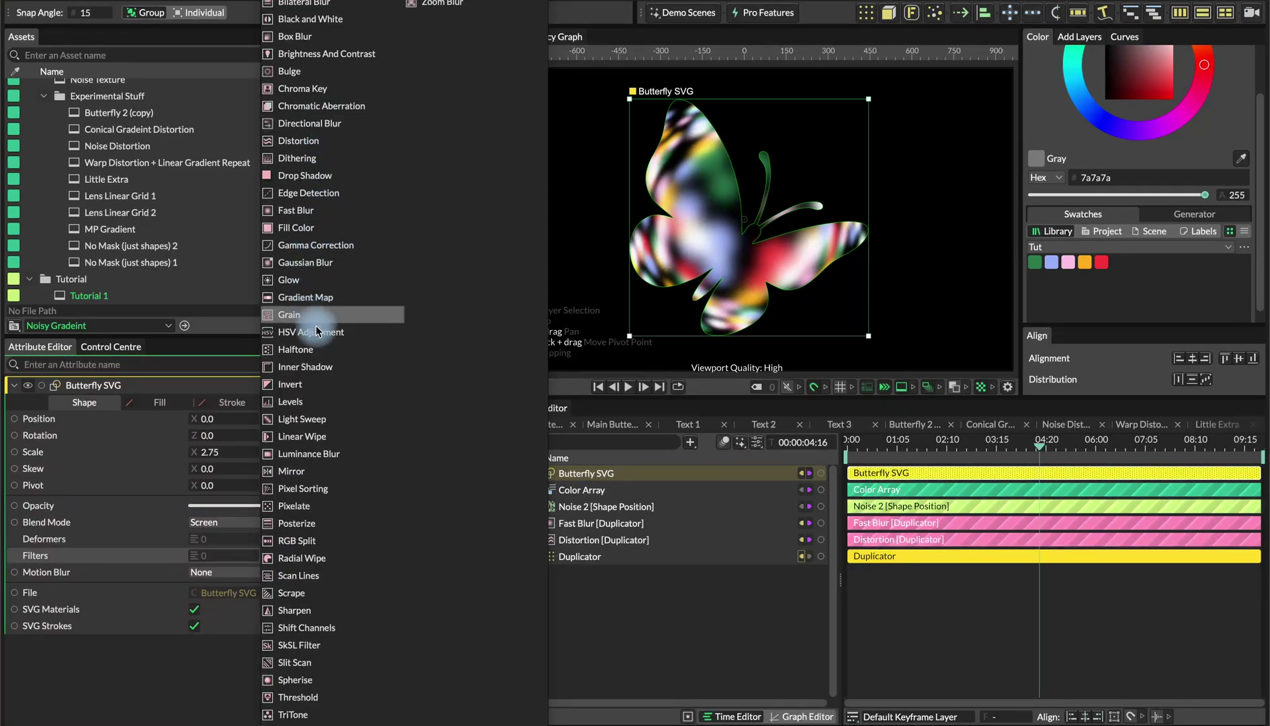
{"action": "left_click", "coordinate": [327, 367]}
{"action": "left_click", "coordinate": [588, 473]}
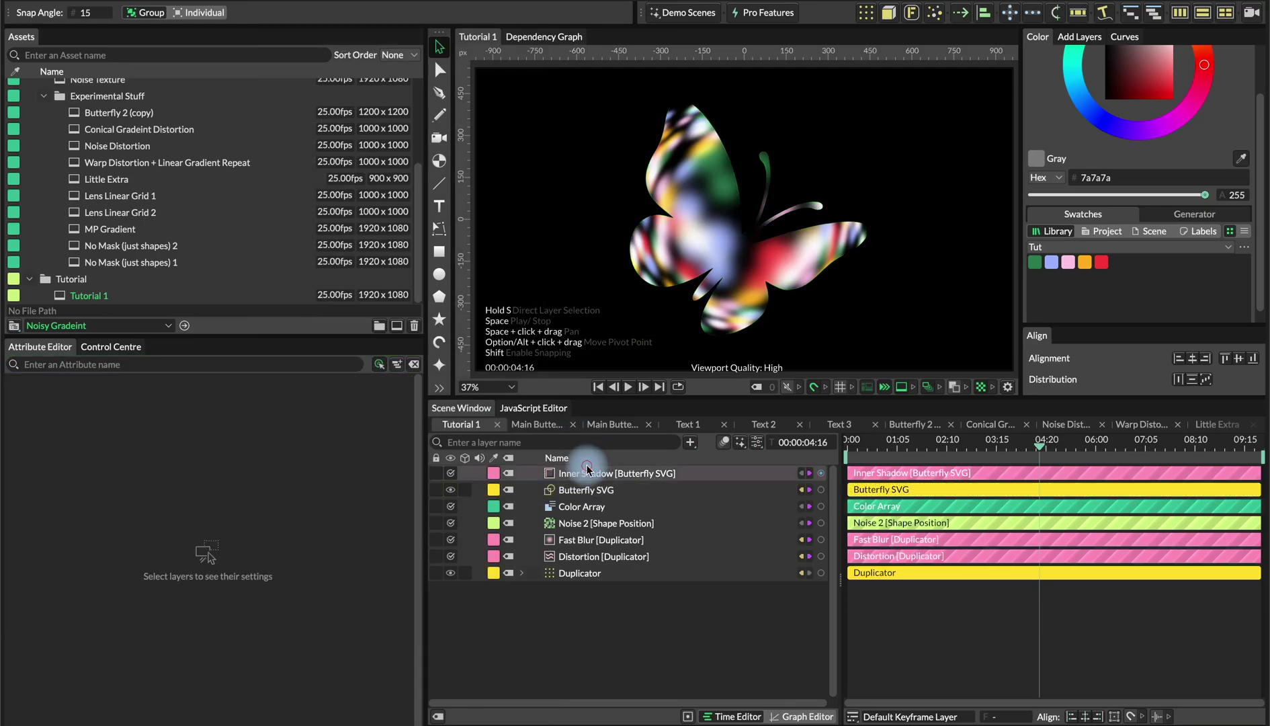
{"action": "left_click_drag", "start_coordinate": [580, 488], "coordinate": [582, 489]}
{"action": "left_click", "coordinate": [221, 470]}
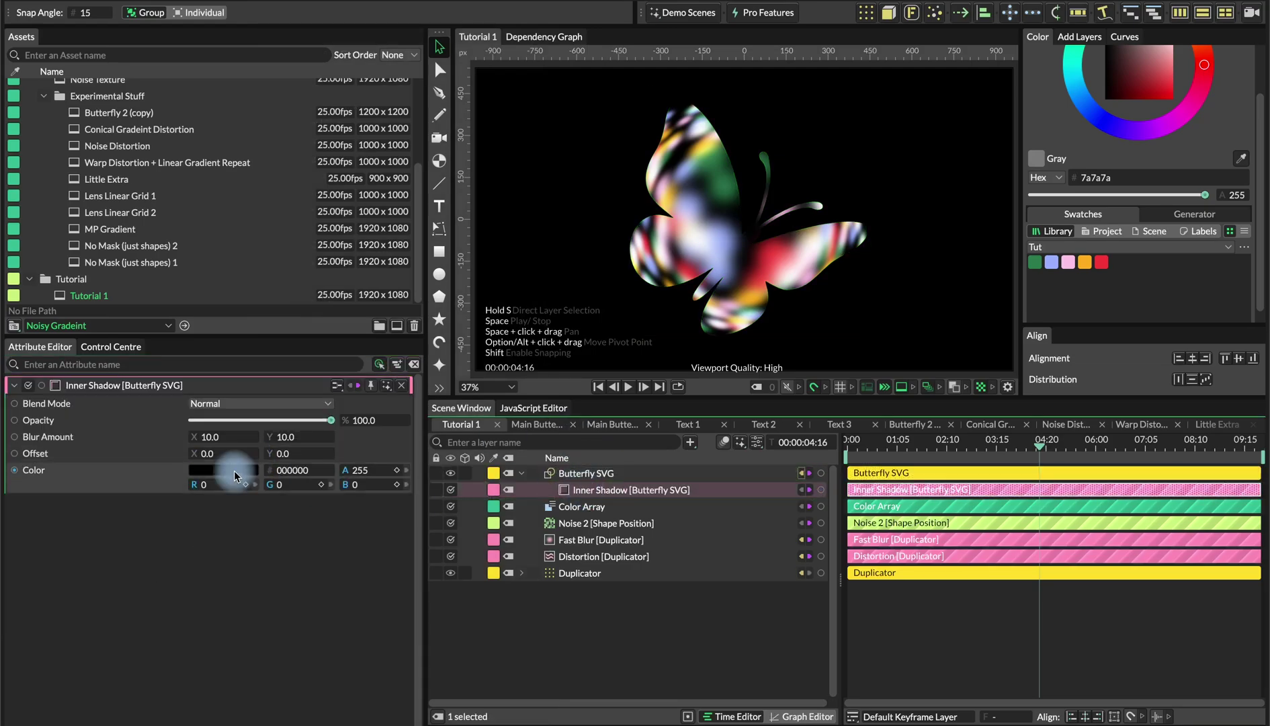
{"action": "left_click", "coordinate": [262, 605]}
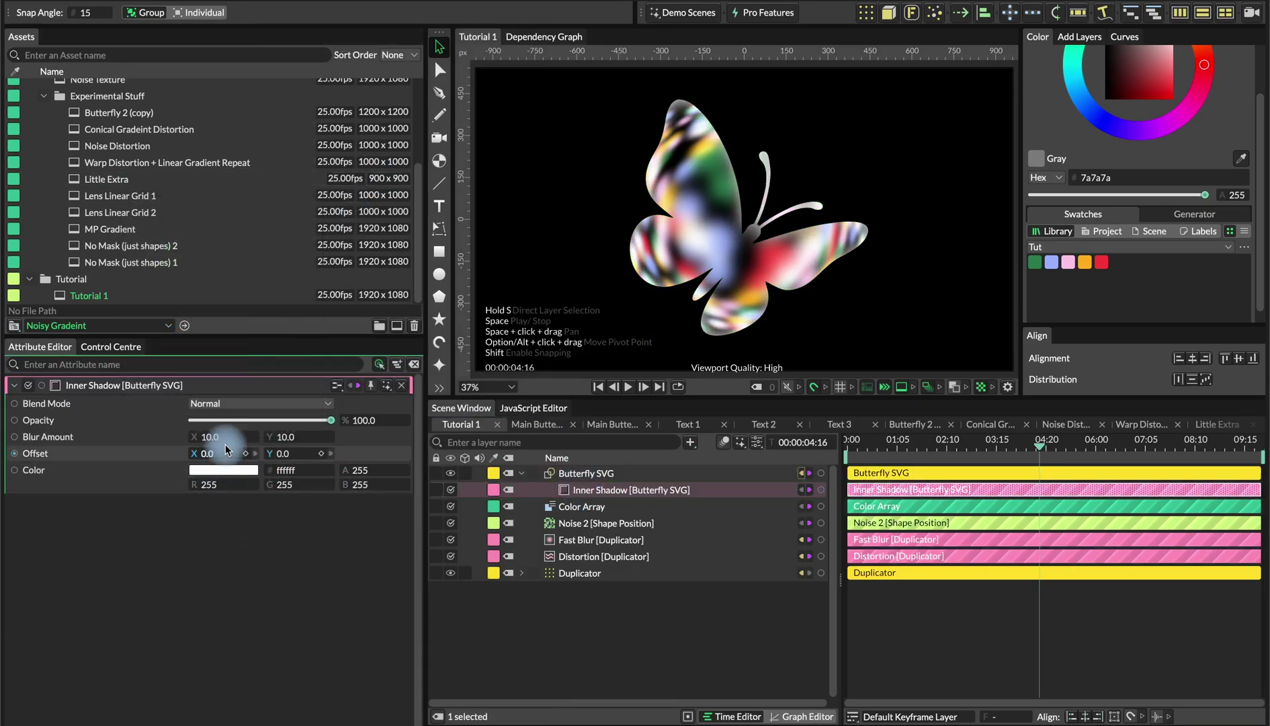
{"action": "key", "text": "Return"}
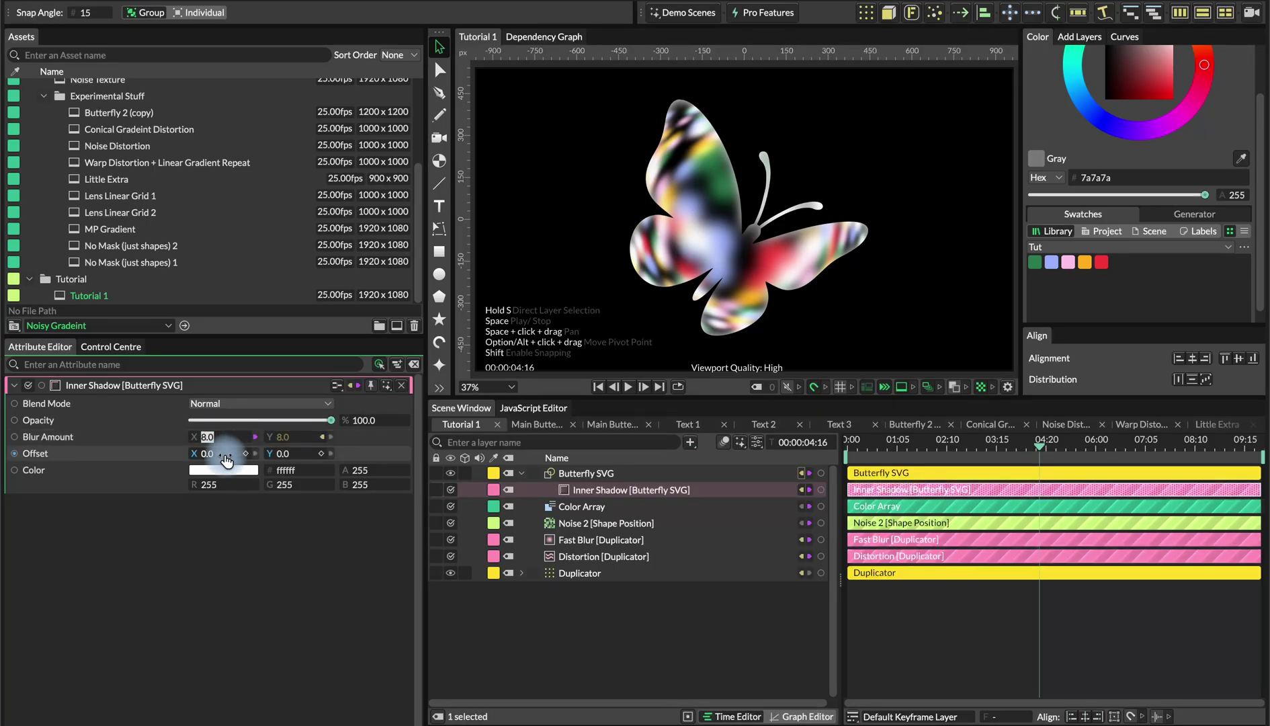
{"action": "left_click_drag", "start_coordinate": [216, 454], "coordinate": [223, 451]}
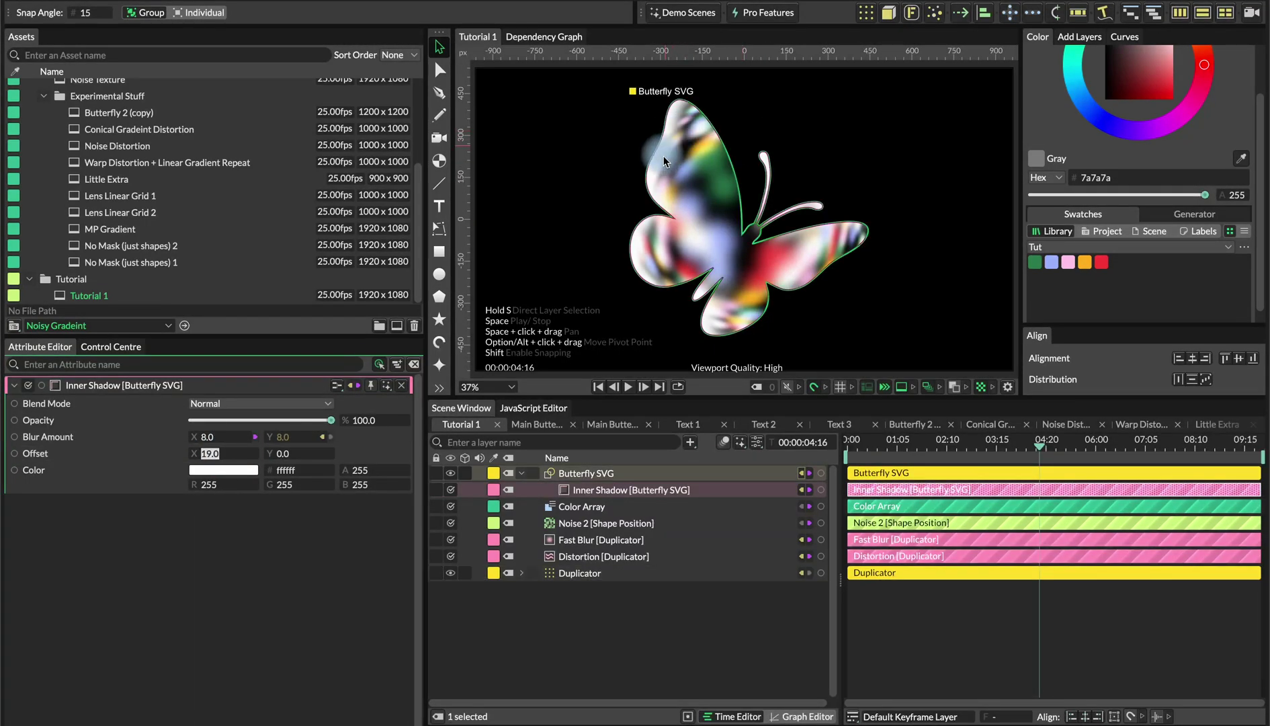
{"action": "key", "text": "Up"}
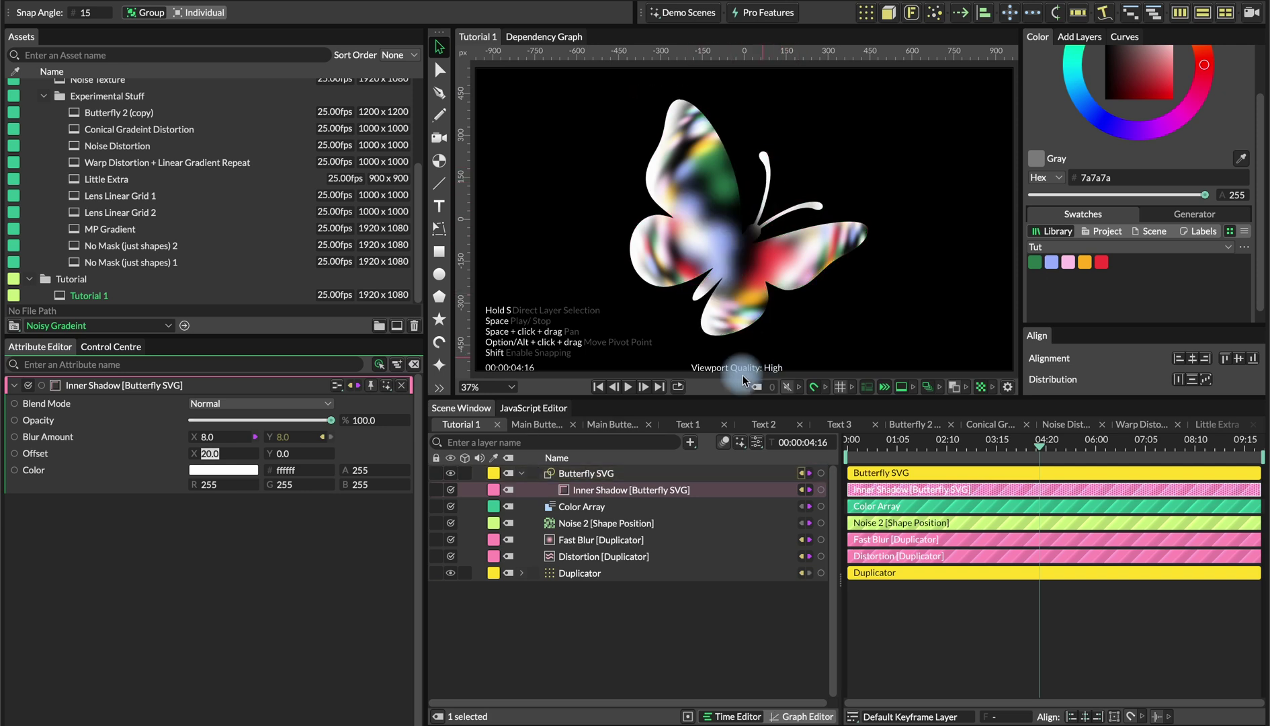
Add a Background Shape layer and give its fill a Noise Shader.
{"action": "scroll", "coordinate": [121, 164], "scroll_direction": "up", "scroll_amount": 3}
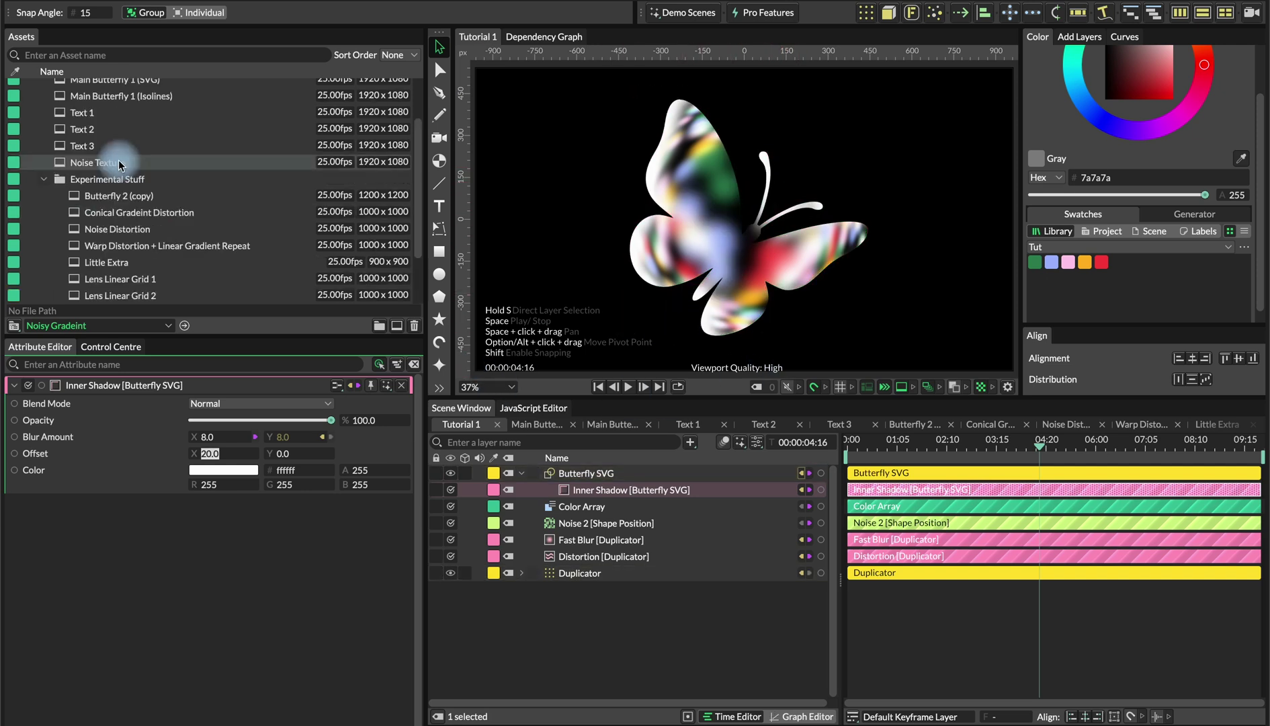
{"action": "left_click", "coordinate": [635, 643]}
{"action": "type", "text": "back"}
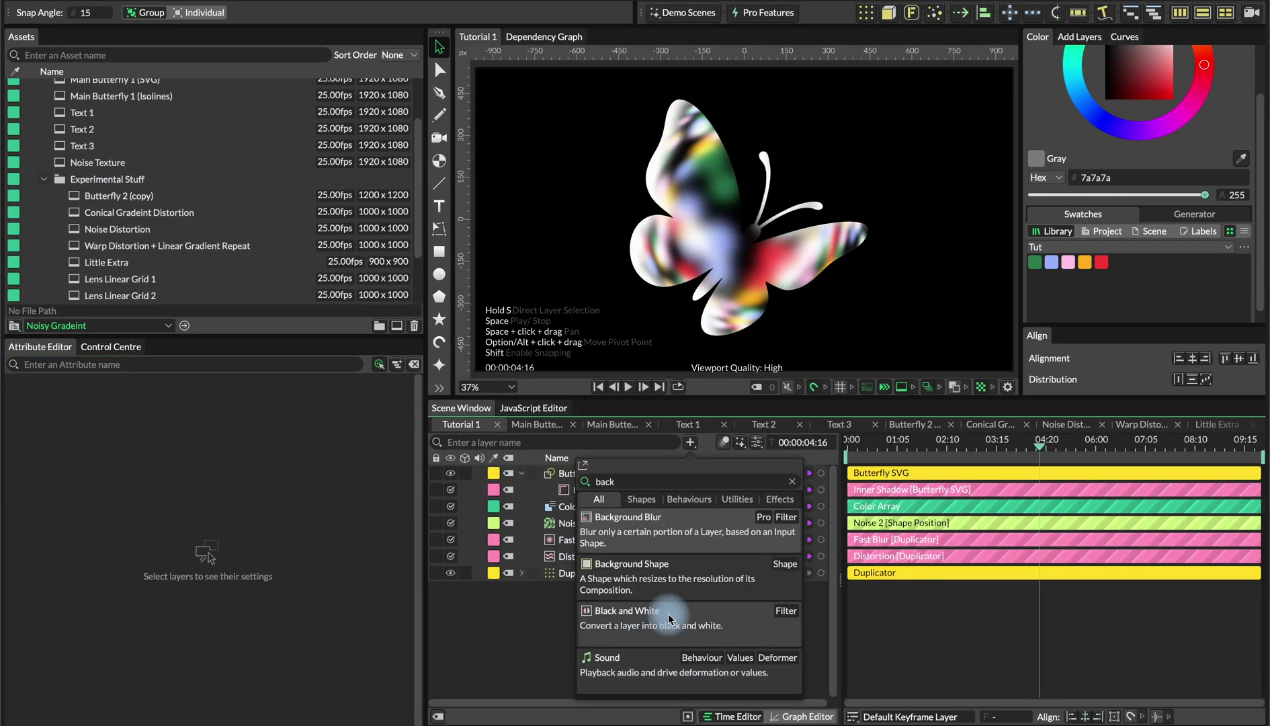
{"action": "left_click", "coordinate": [649, 579]}
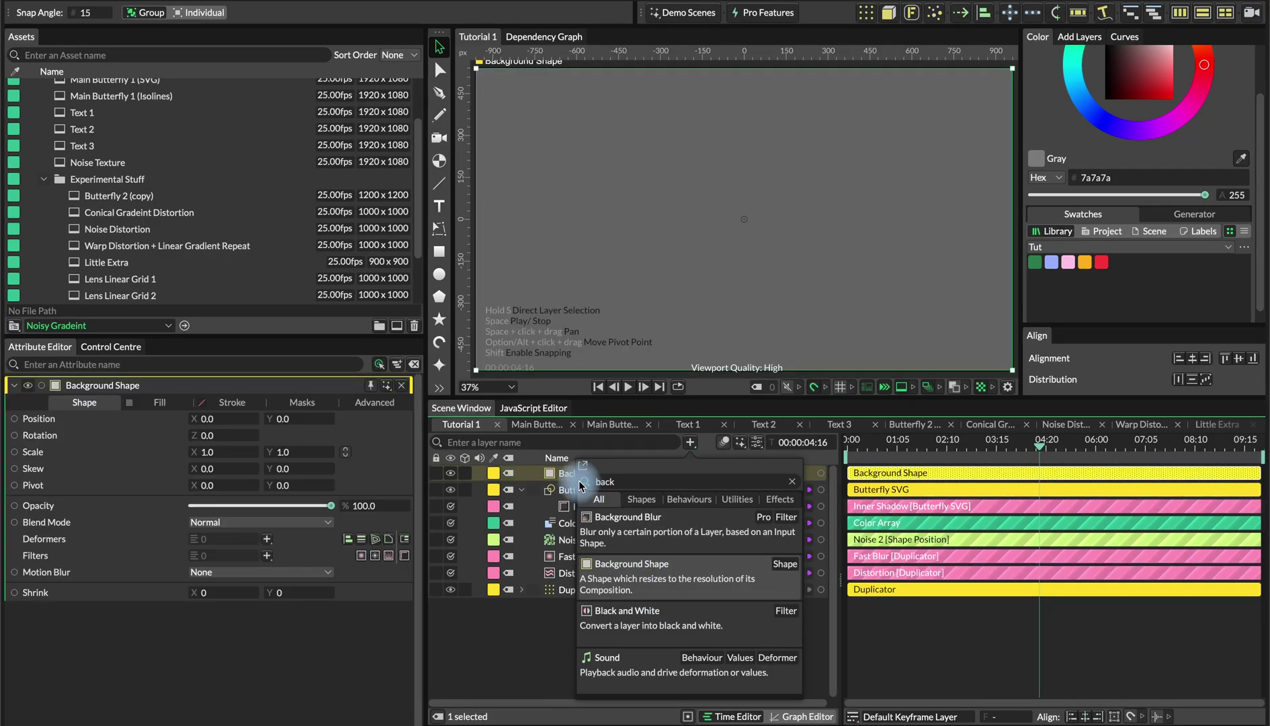
{"action": "left_click", "coordinate": [168, 405]}
{"action": "right_click", "coordinate": [213, 495]}
{"action": "mouse_move", "coordinate": [307, 586]}
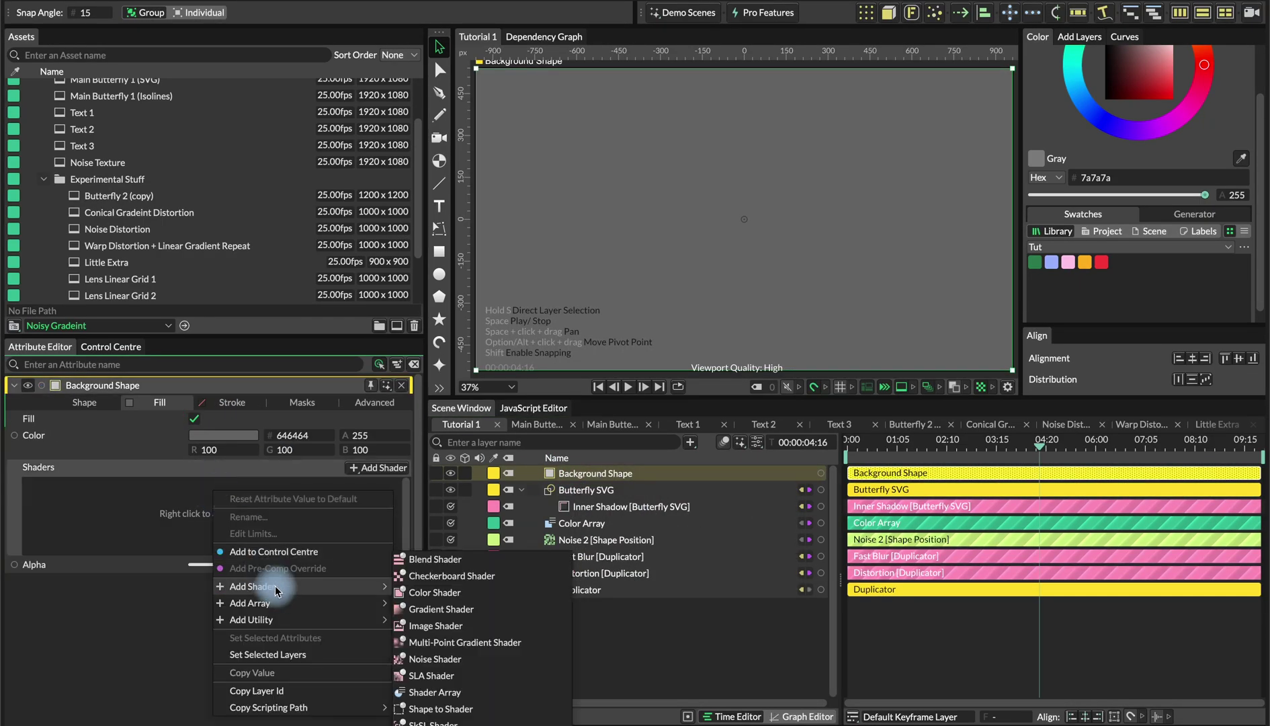
{"action": "left_click", "coordinate": [423, 664]}
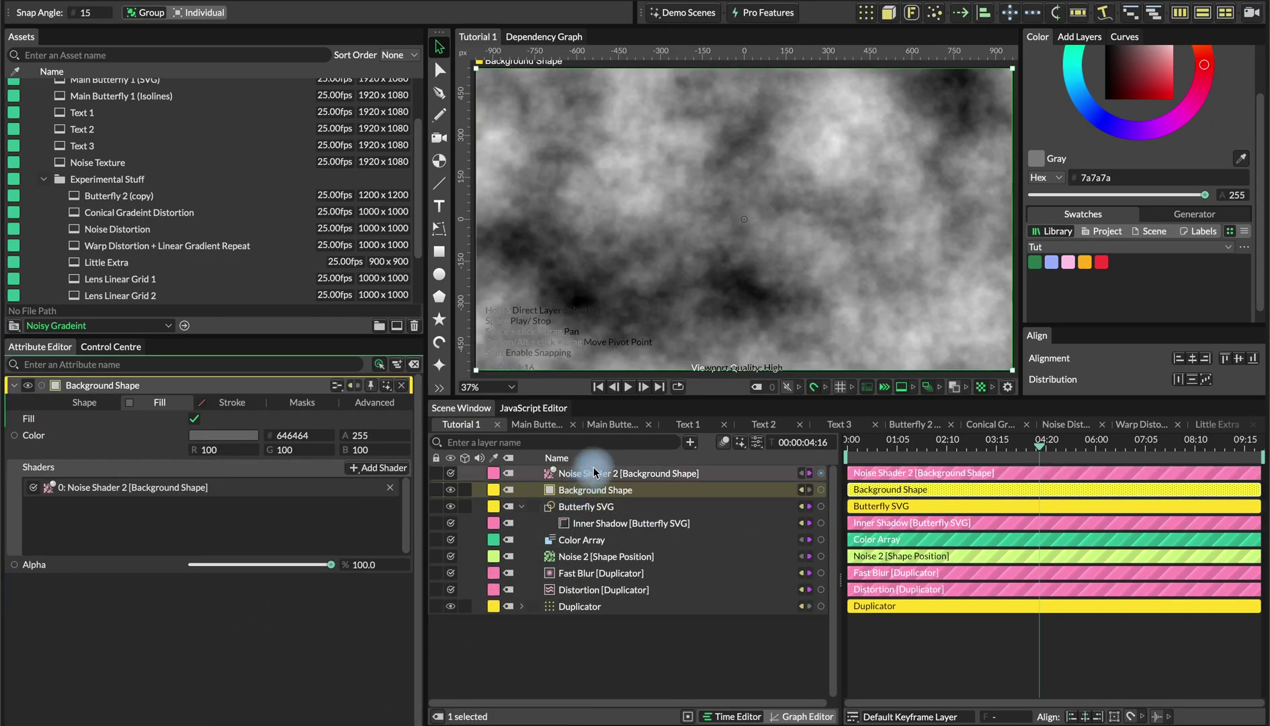
Try an SLA Shader with Box noise, undo it, and reselect Noise Shader 2.
{"action": "left_click", "coordinate": [596, 491]}
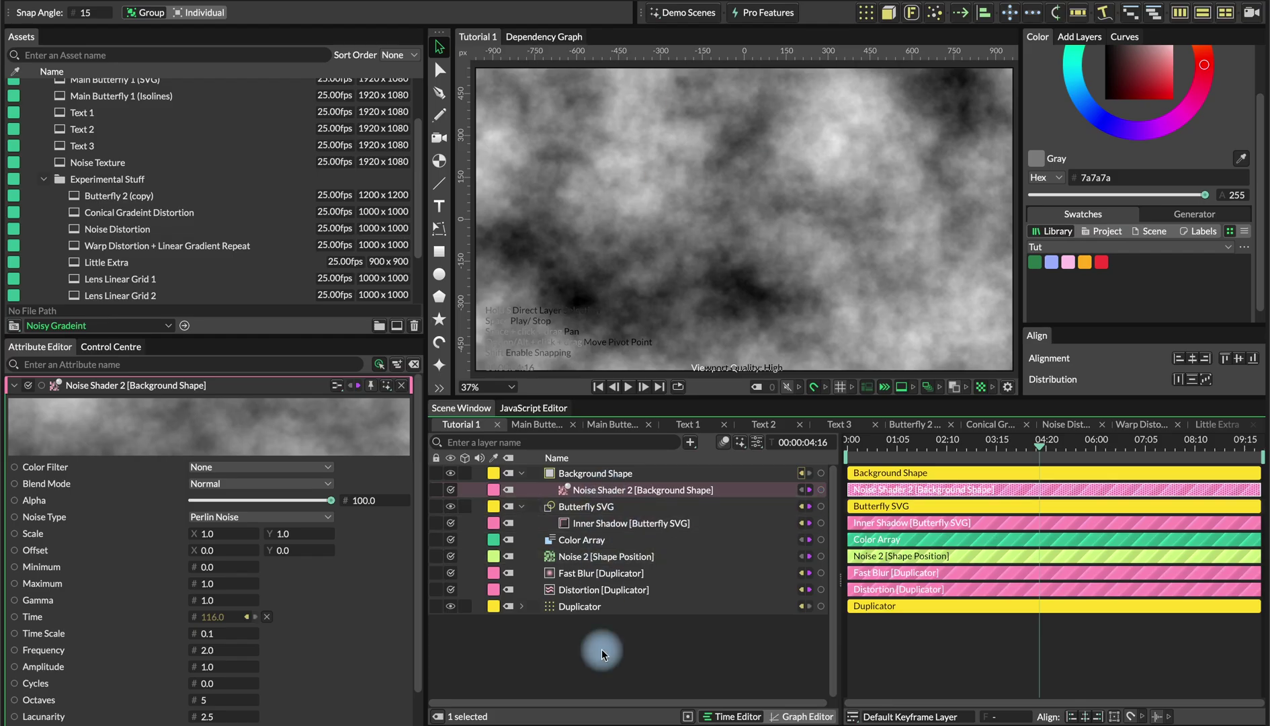
{"action": "key", "text": "Tab"}
{"action": "type", "text": "sla"}
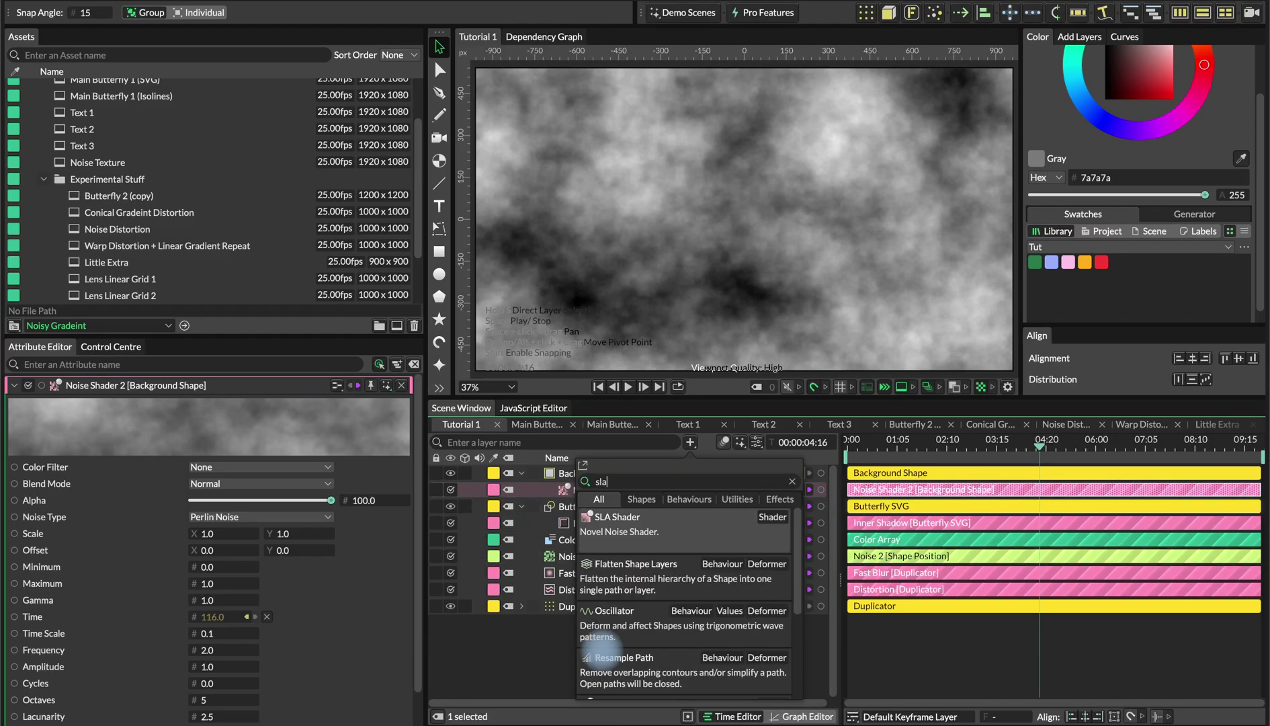
{"action": "left_click", "coordinate": [616, 544]}
{"action": "left_click", "coordinate": [210, 484]}
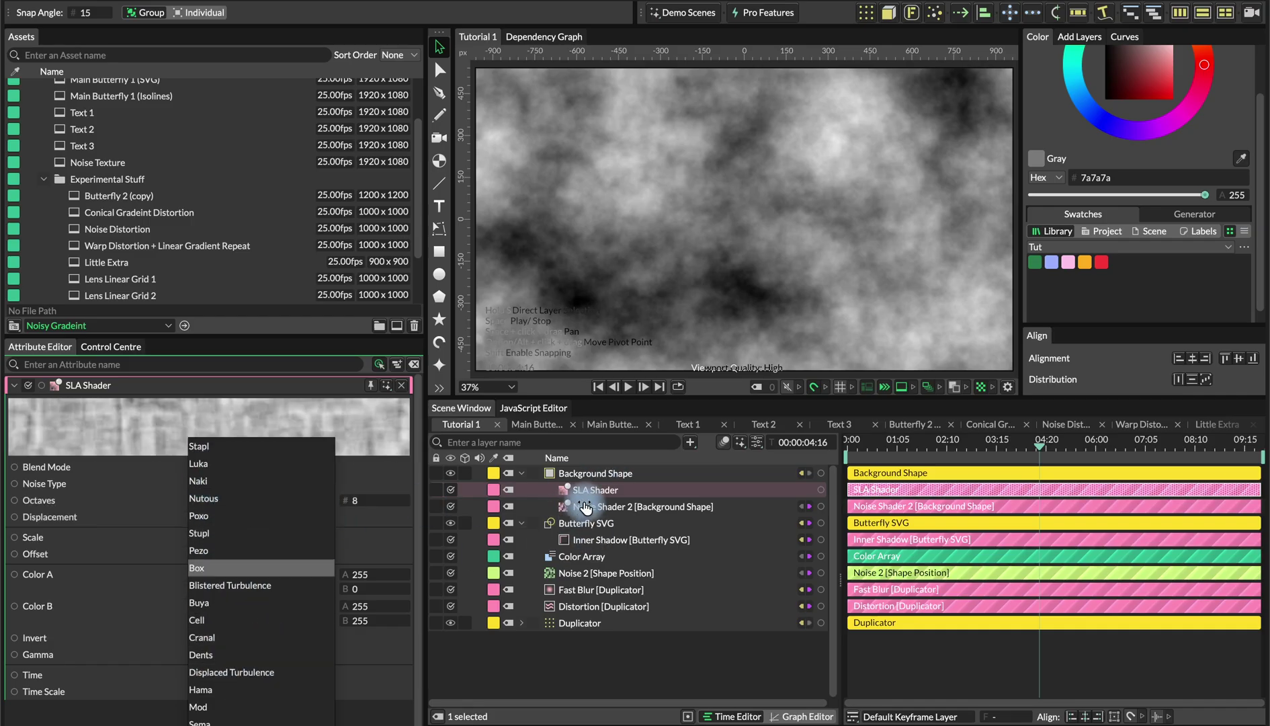
{"action": "left_click", "coordinate": [599, 495]}
{"action": "key", "text": "ctrl+z"}
{"action": "key", "text": "ctrl+z"}
{"action": "key", "text": "ctrl+z"}
{"action": "key", "text": "ctrl+z"}
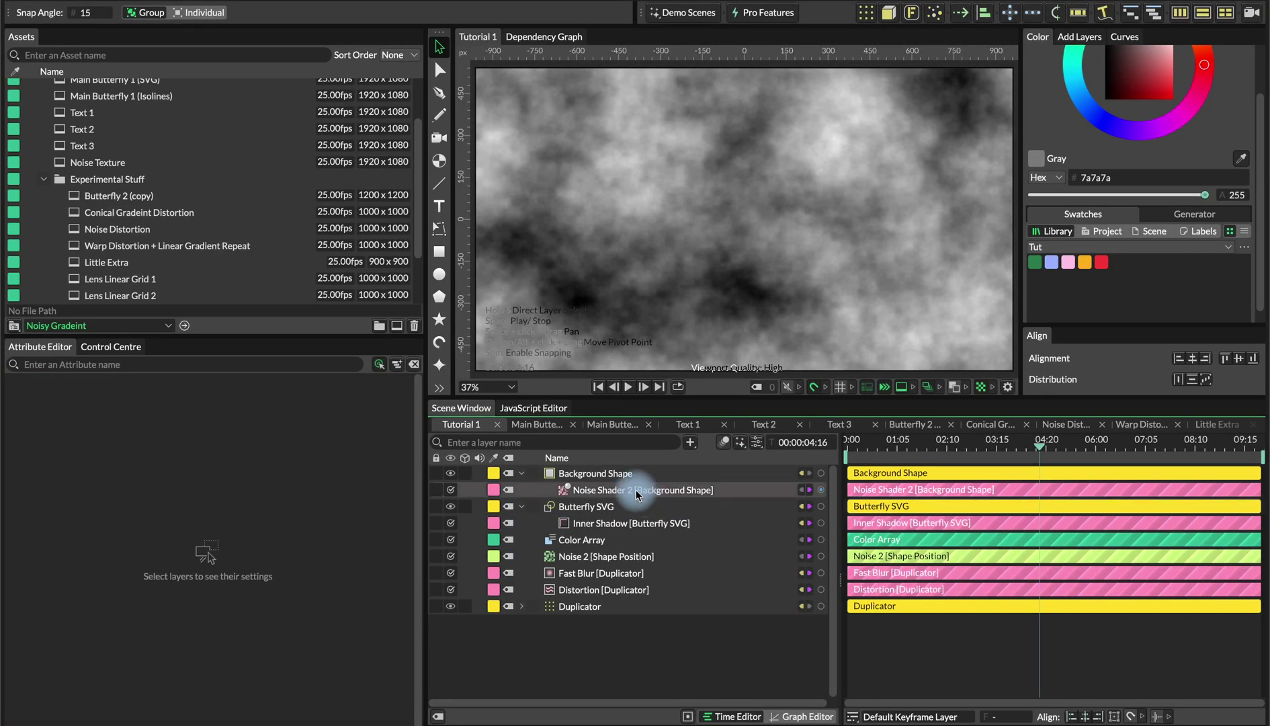
{"action": "left_click", "coordinate": [637, 495]}
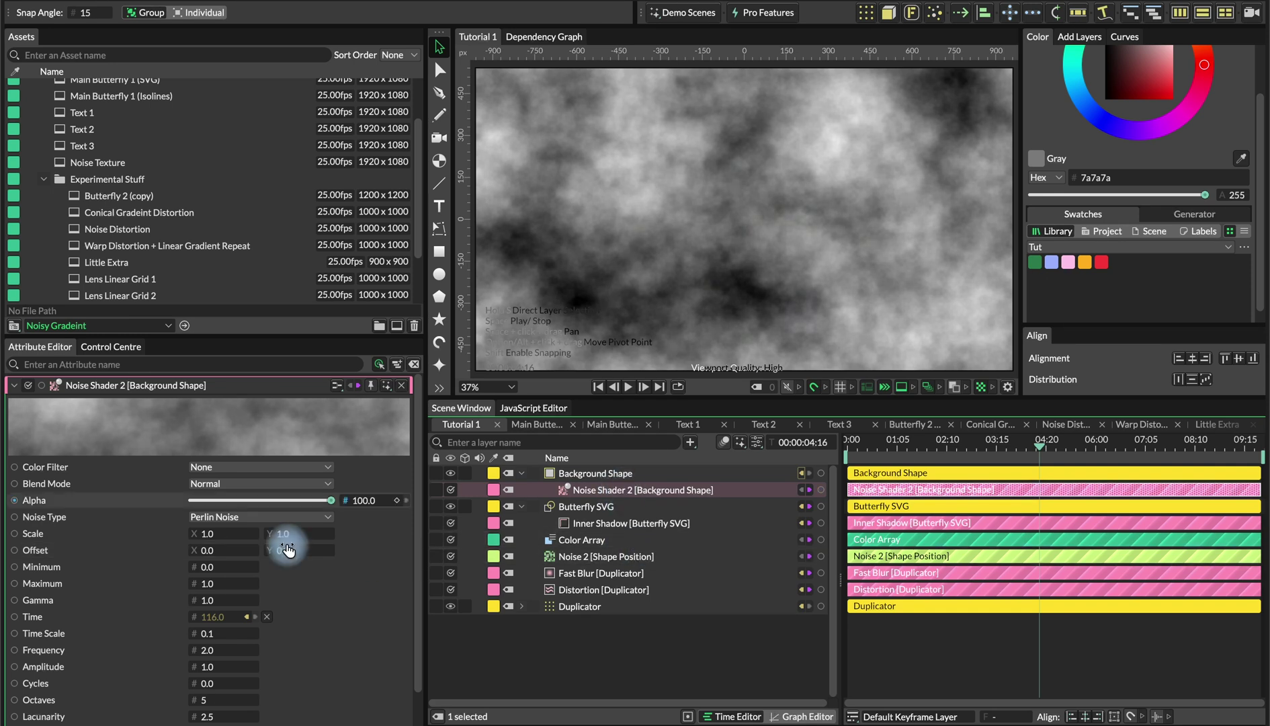
Switch Noise Shader 2 to Simplex Noise, trying scales 0.1, 0.001 and 0.01.
{"action": "left_click", "coordinate": [199, 517]}
{"action": "left_click", "coordinate": [198, 533]}
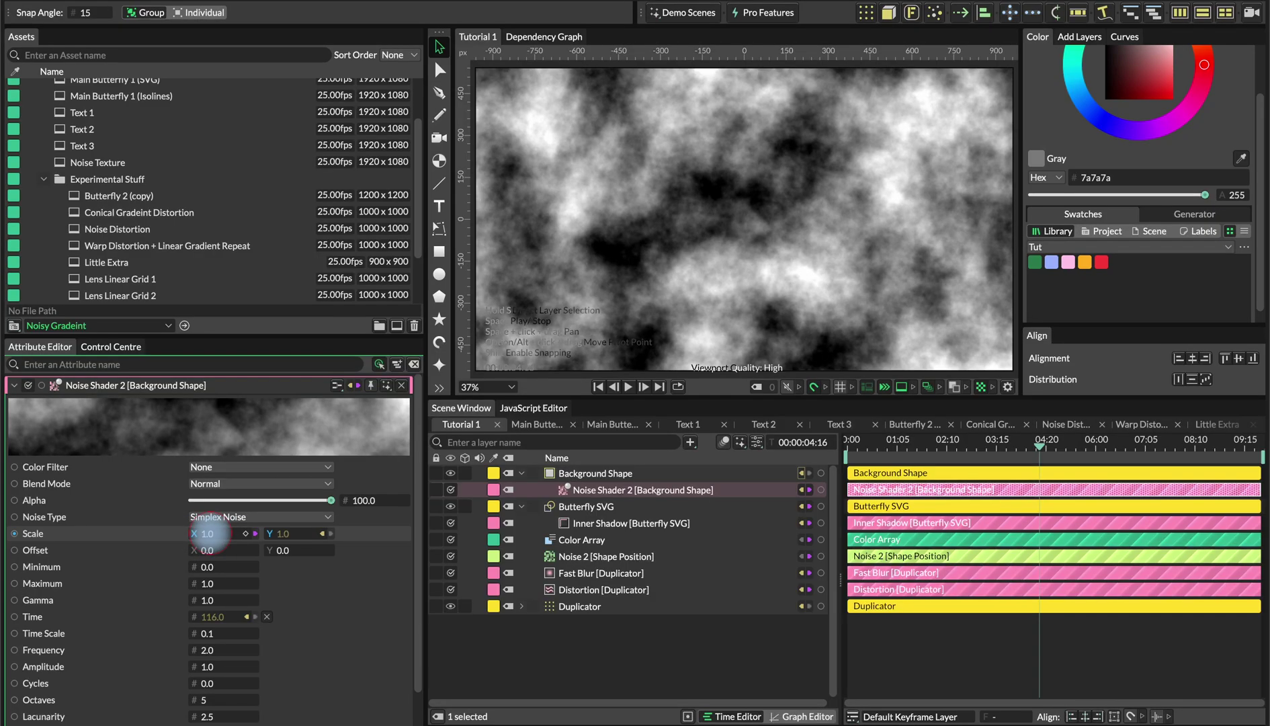
{"action": "type", "text": "0.1"}
{"action": "key", "text": "Return"}
{"action": "type", "text": "0.0"}
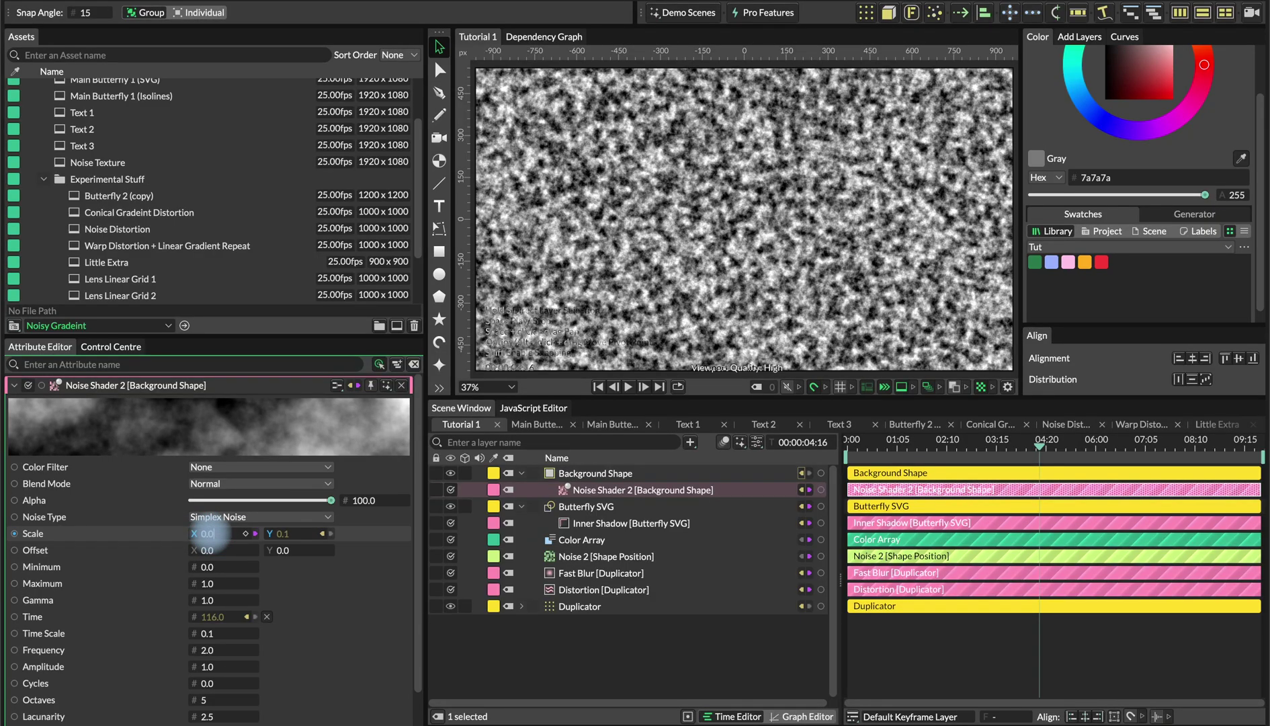
{"action": "type", "text": "01"}
{"action": "key", "text": "Return"}
{"action": "type", "text": "0.0"}
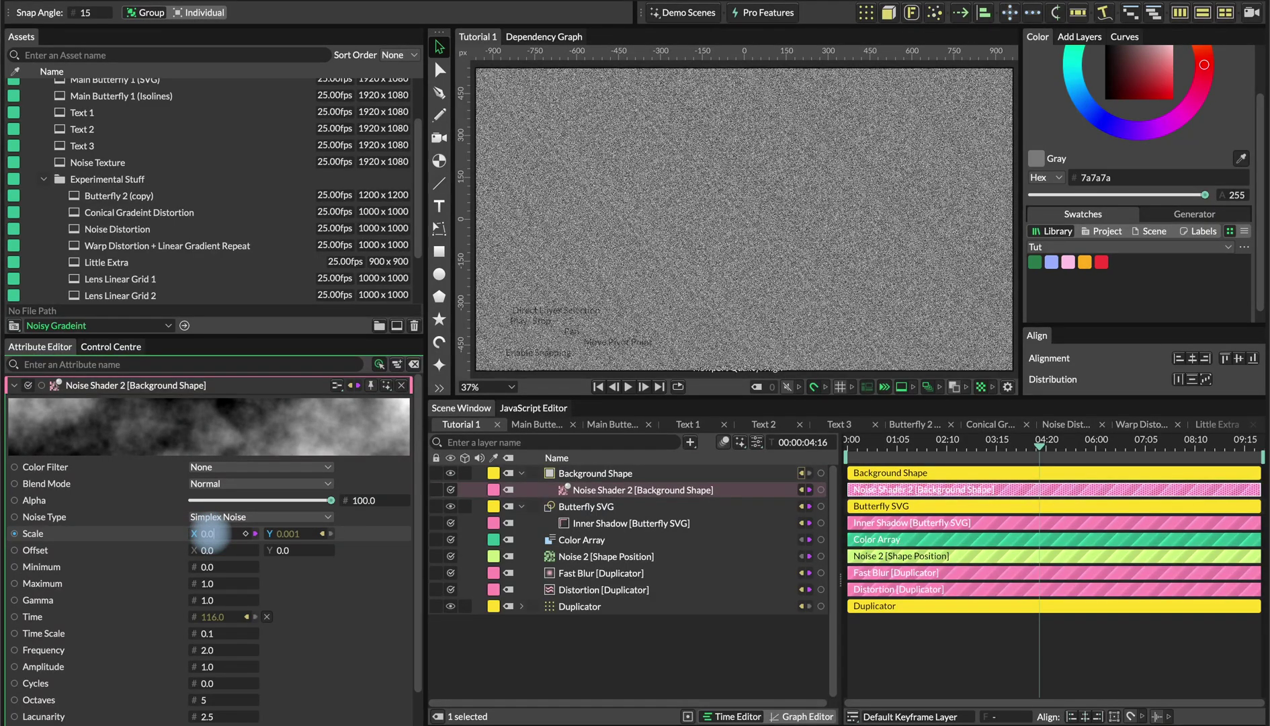
{"action": "type", "text": "1"}
{"action": "key", "text": "Return"}
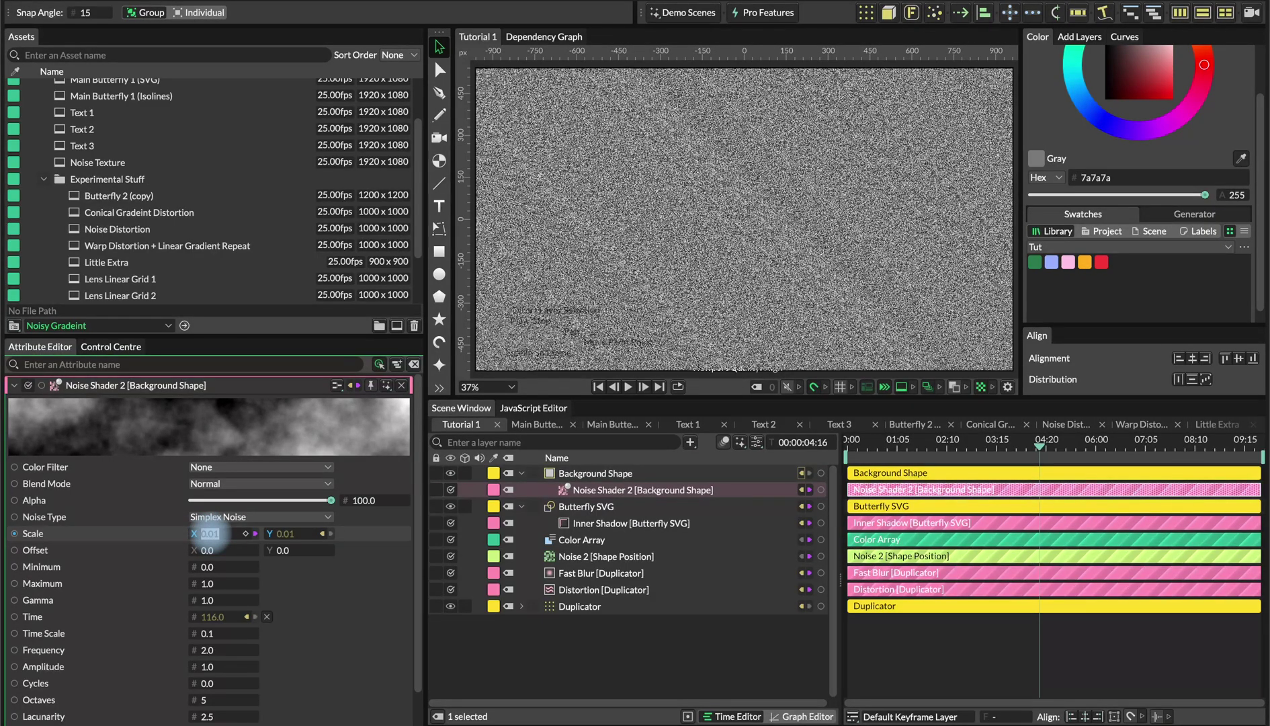
Set the noise Maximum to 0.12, Frequency 0.03, Time Scale 4 and Lacunarity 2.
{"action": "left_click", "coordinate": [215, 583]}
{"action": "type", "text": "0."}
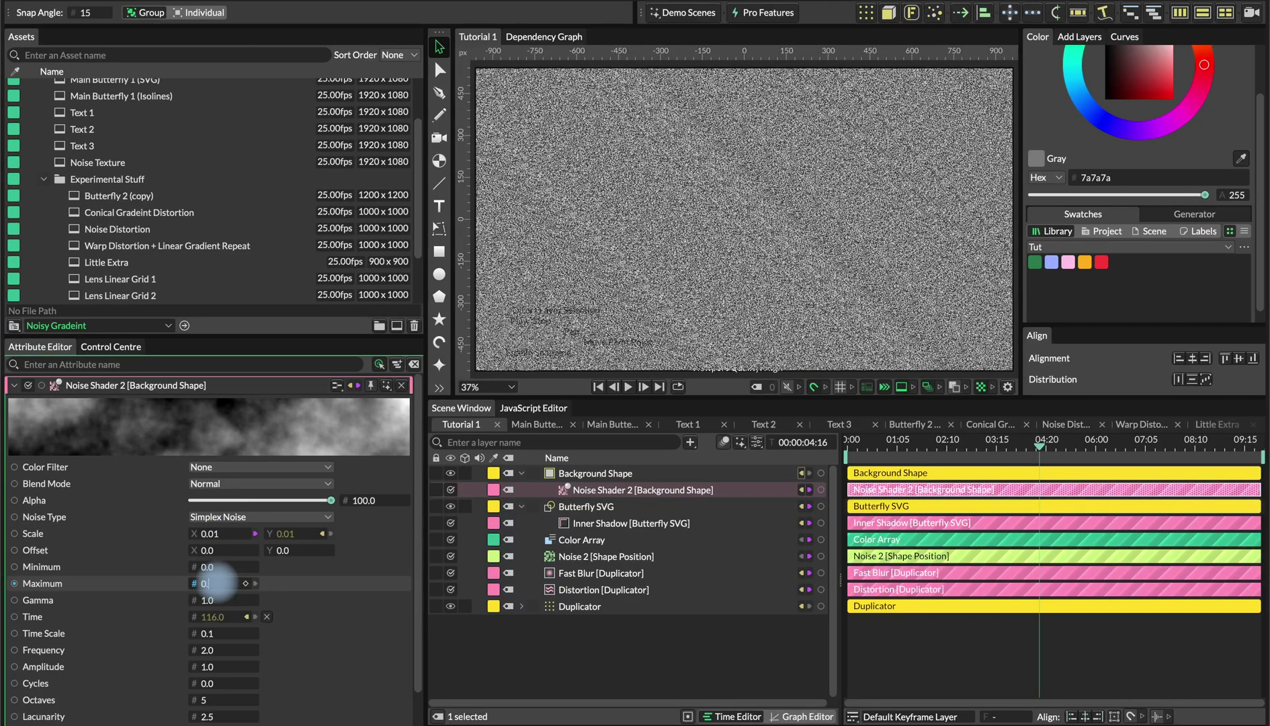
{"action": "type", "text": "12"}
{"action": "key", "text": "Return"}
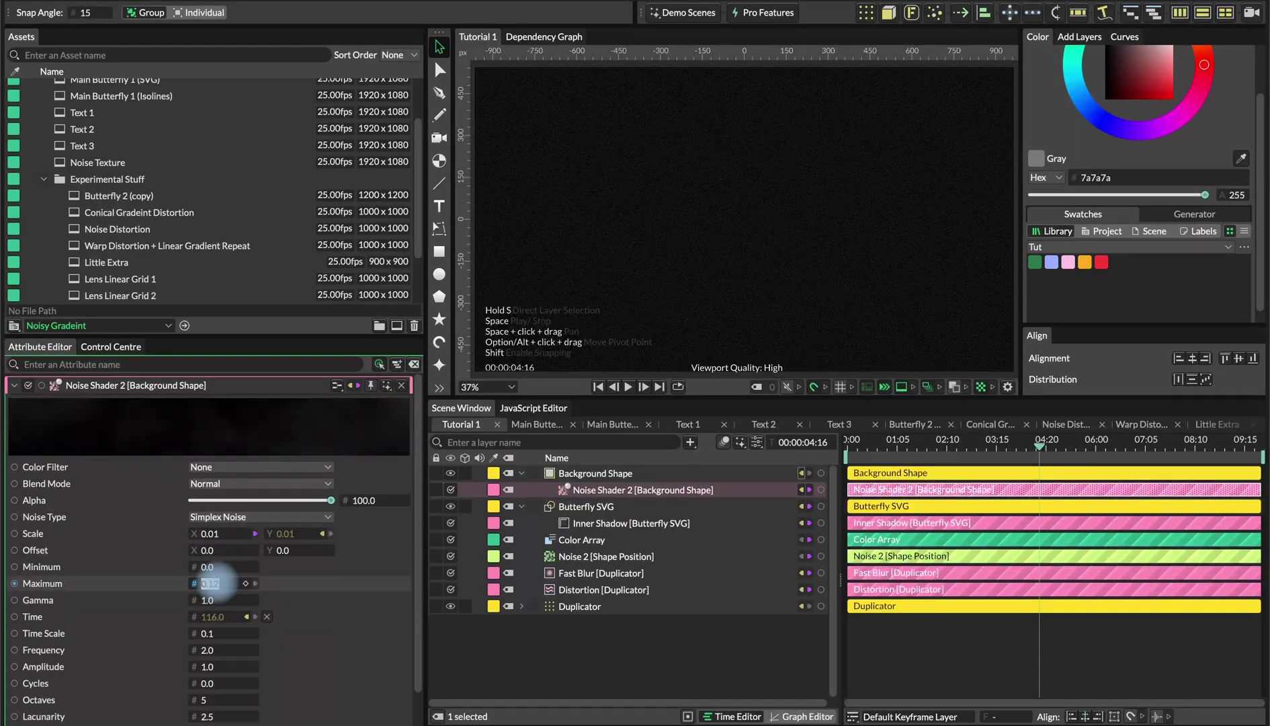
{"action": "left_click", "coordinate": [209, 649]}
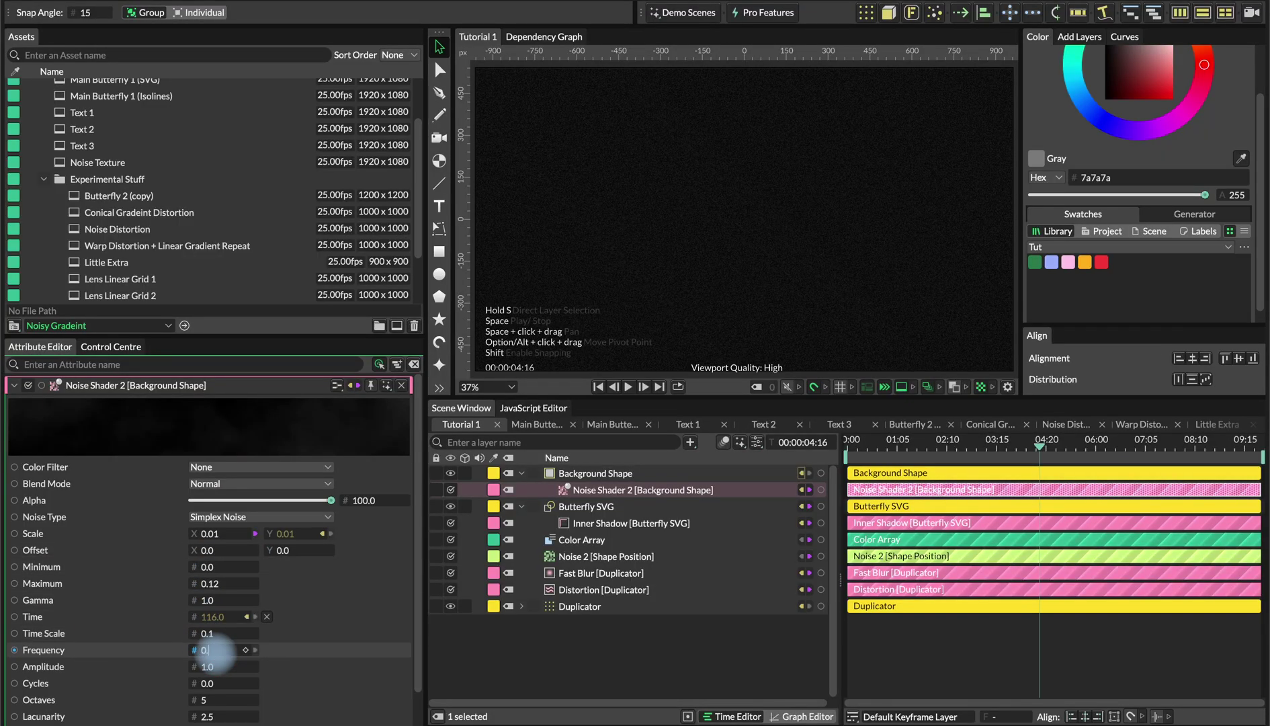
{"action": "type", "text": "0.03"}
{"action": "key", "text": "Return"}
{"action": "left_click", "coordinate": [210, 634]}
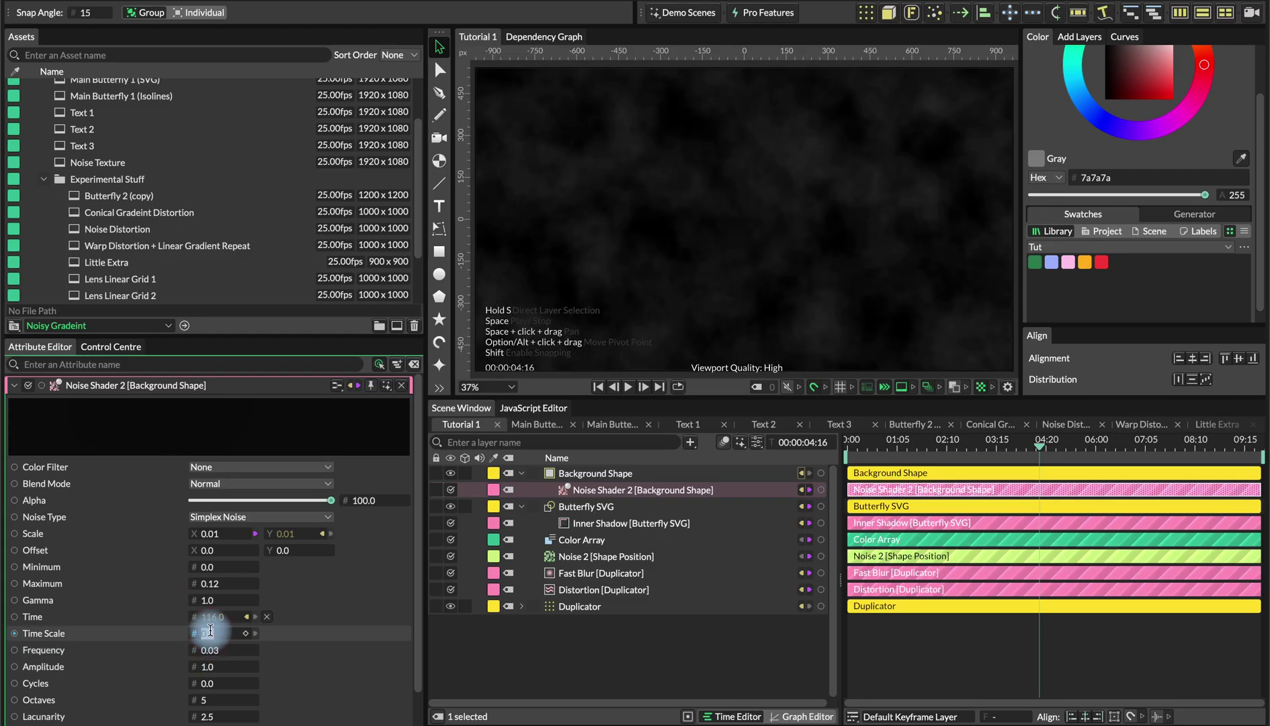
{"action": "type", "text": "4"}
{"action": "key", "text": "Return"}
{"action": "left_click", "coordinate": [214, 716]}
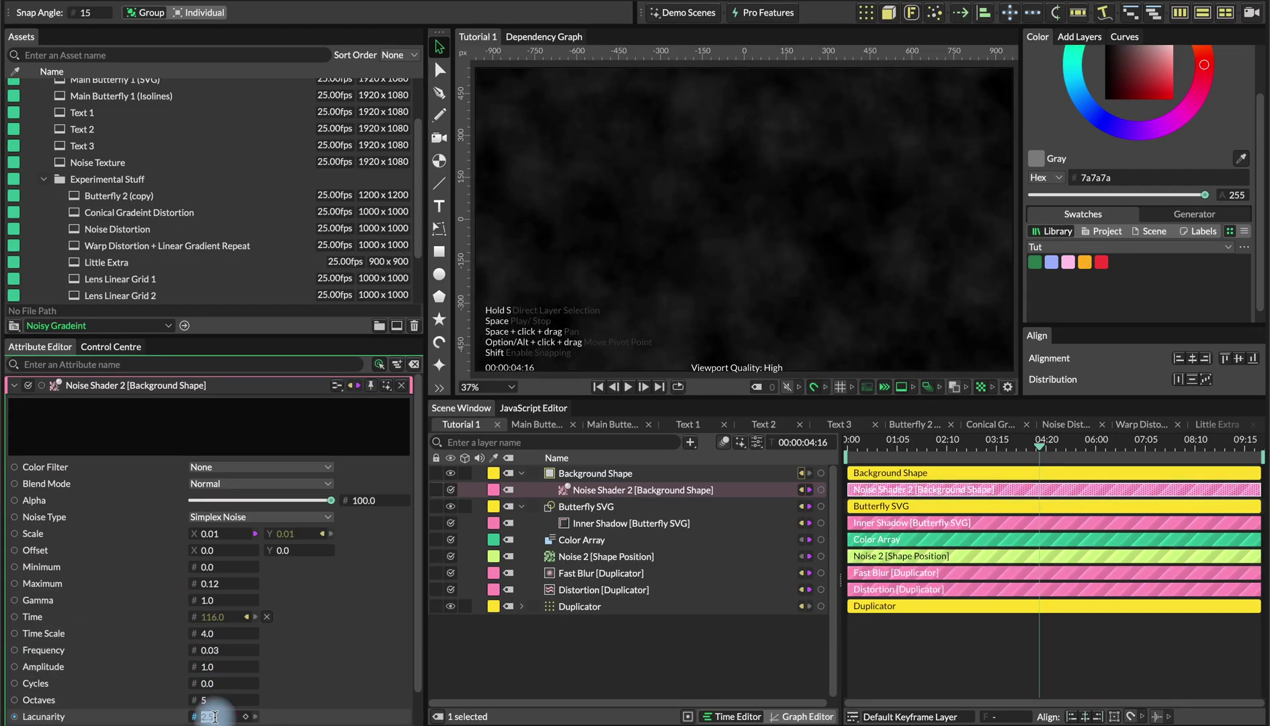
{"action": "key", "text": "Return"}
{"action": "left_click", "coordinate": [249, 723]}
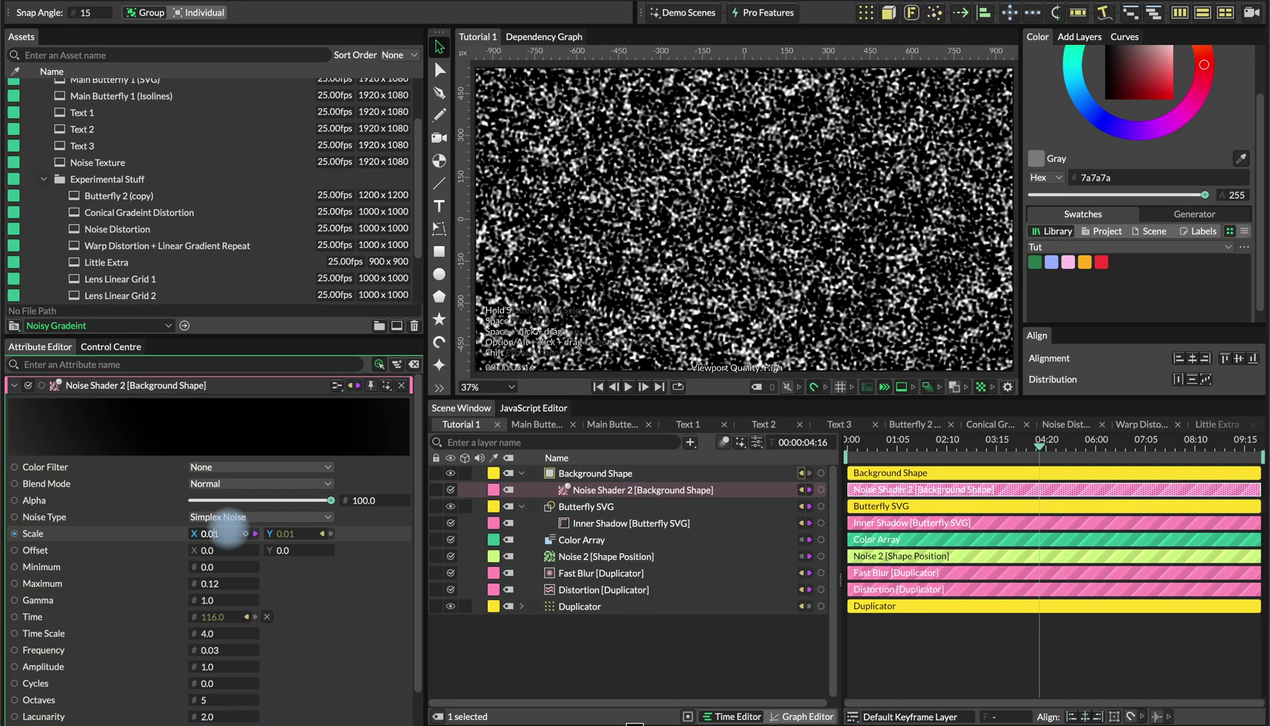
Set the noise scale back to 0.001 and preview an earlier frame.
{"action": "left_click", "coordinate": [228, 532]}
{"action": "type", "text": "0.001"}
{"action": "key", "text": "Return"}
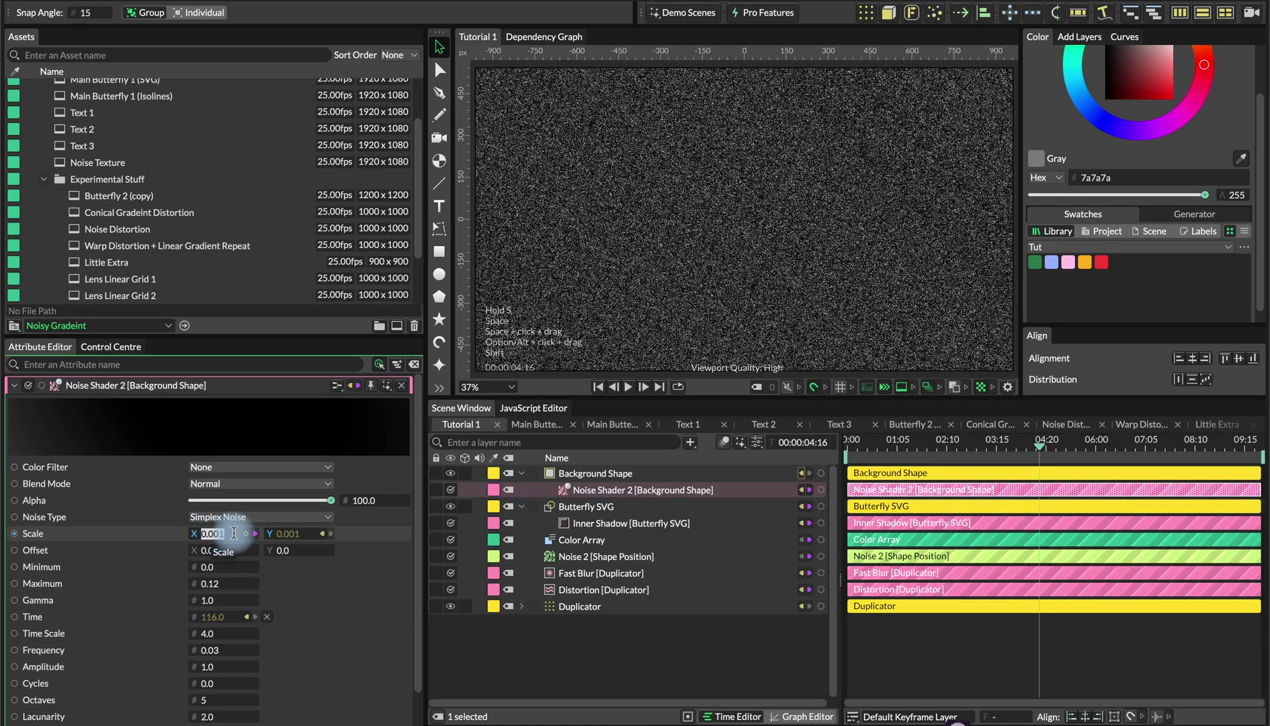
{"action": "left_click", "coordinate": [935, 447]}
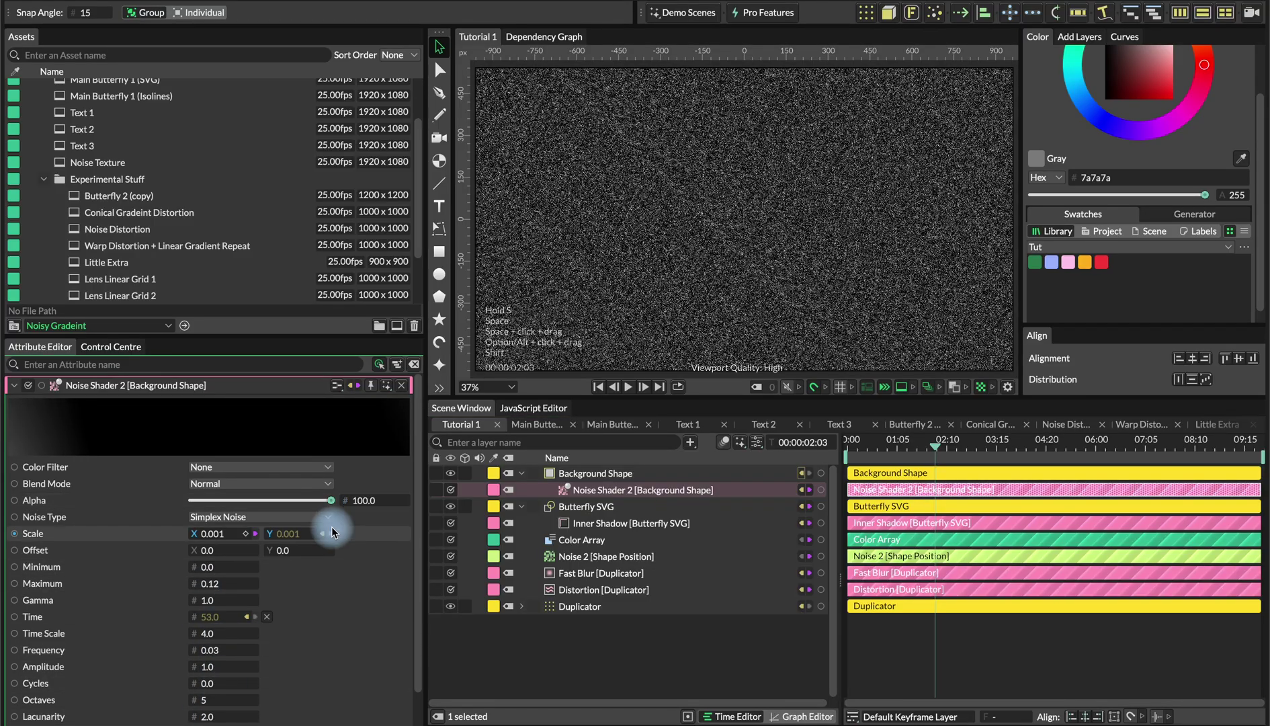
Set the Background Shape's blend mode to Overlay.
{"action": "left_click", "coordinate": [568, 474]}
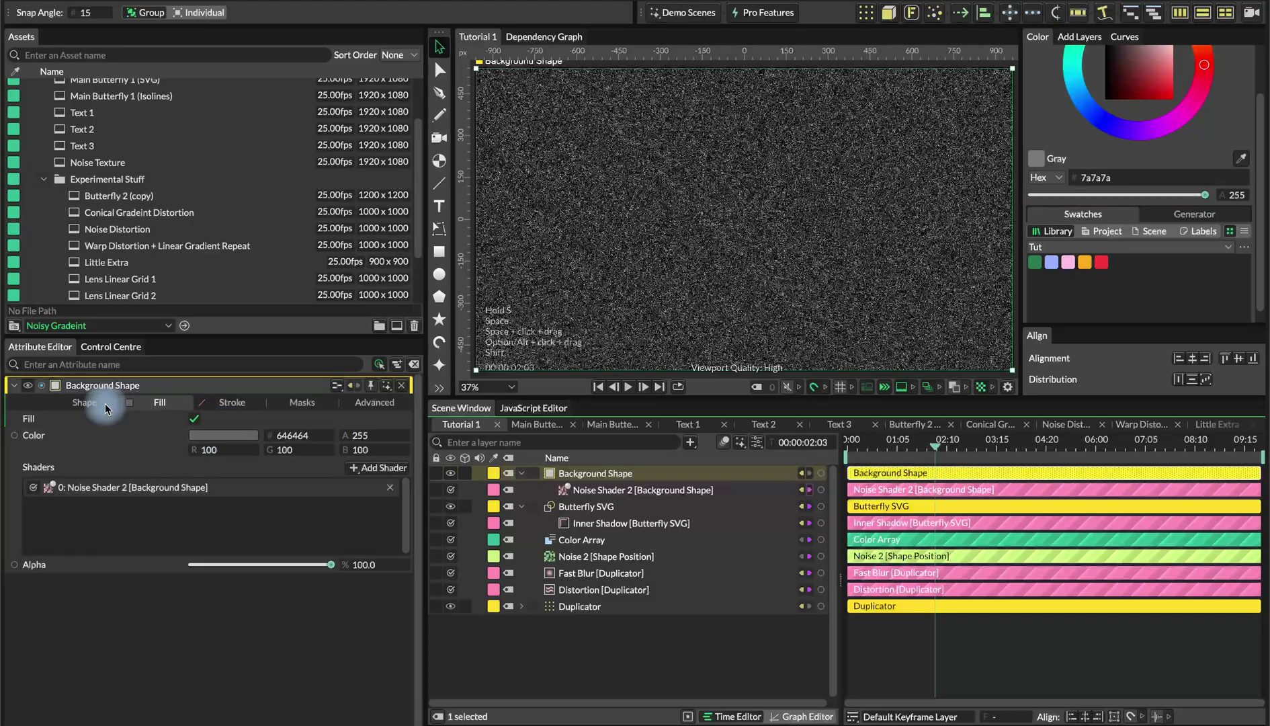
{"action": "left_click", "coordinate": [62, 401]}
{"action": "left_click", "coordinate": [201, 522]}
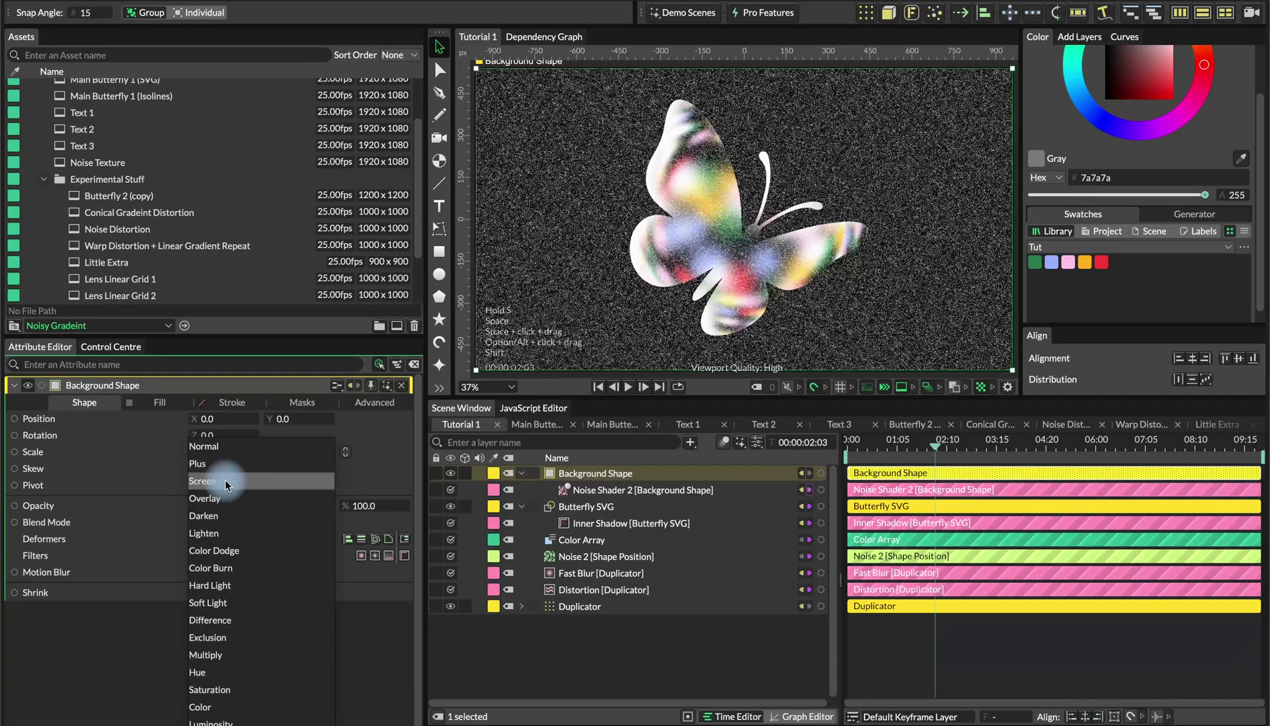
{"action": "left_click", "coordinate": [225, 499]}
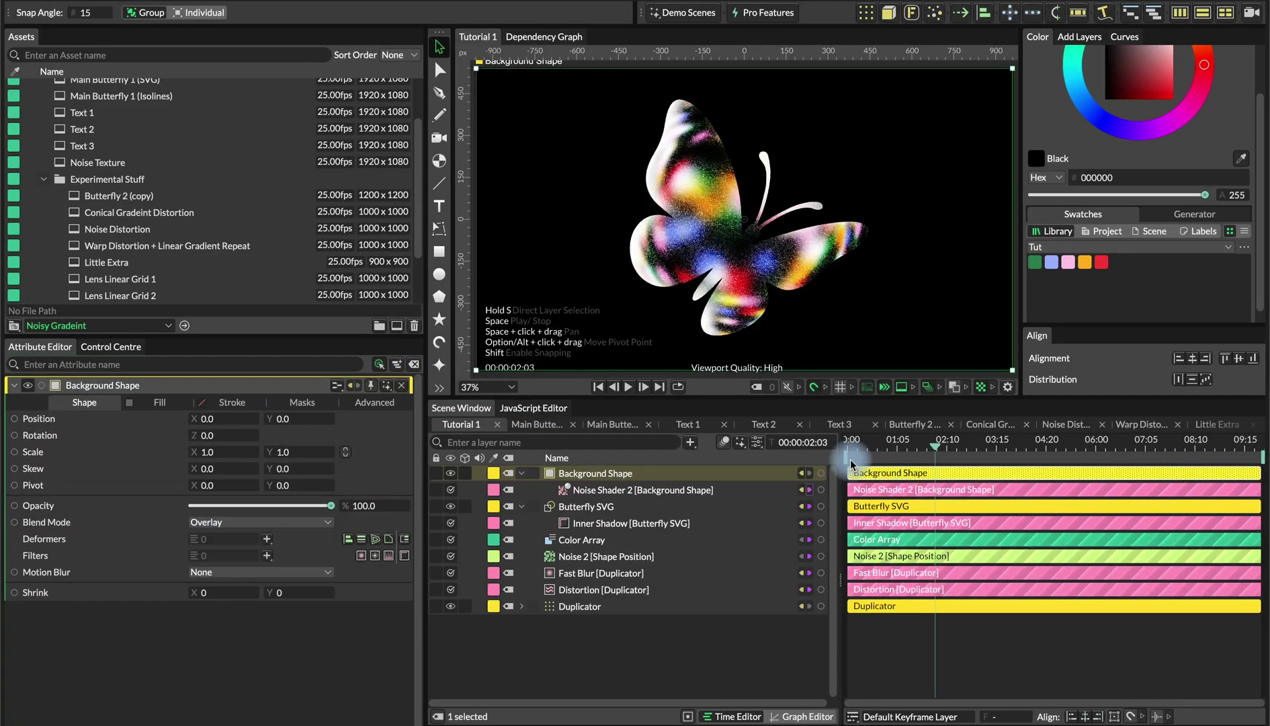
{"action": "left_click", "coordinate": [917, 225]}
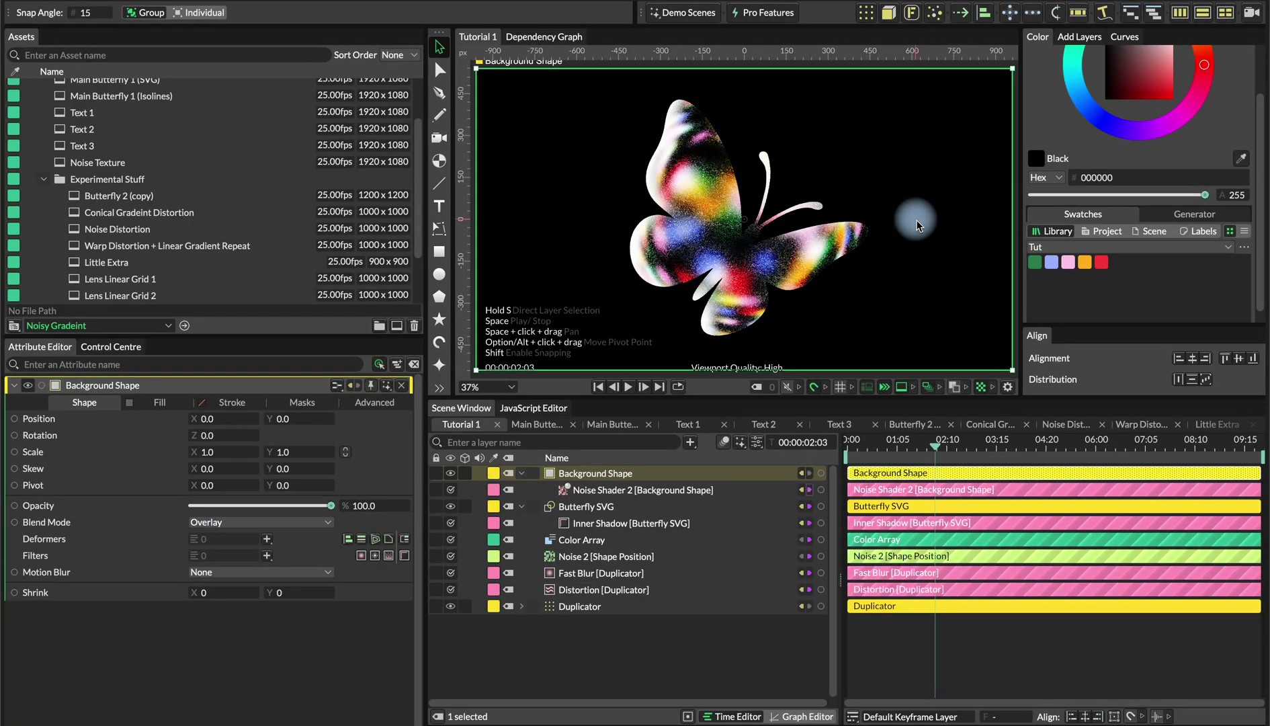
Change the composition background colour to a light blue, 6e95ff.
{"action": "left_click", "coordinate": [757, 443]}
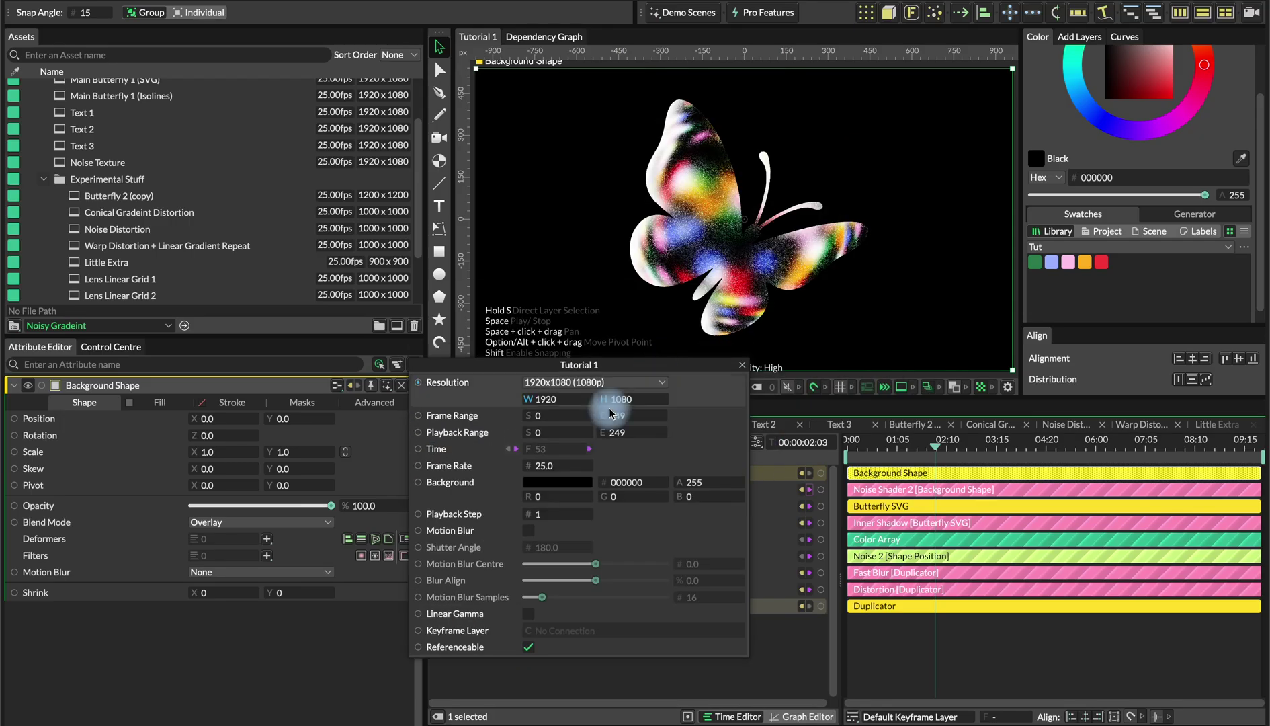
{"action": "left_click", "coordinate": [569, 482]}
{"action": "left_click", "coordinate": [495, 347]}
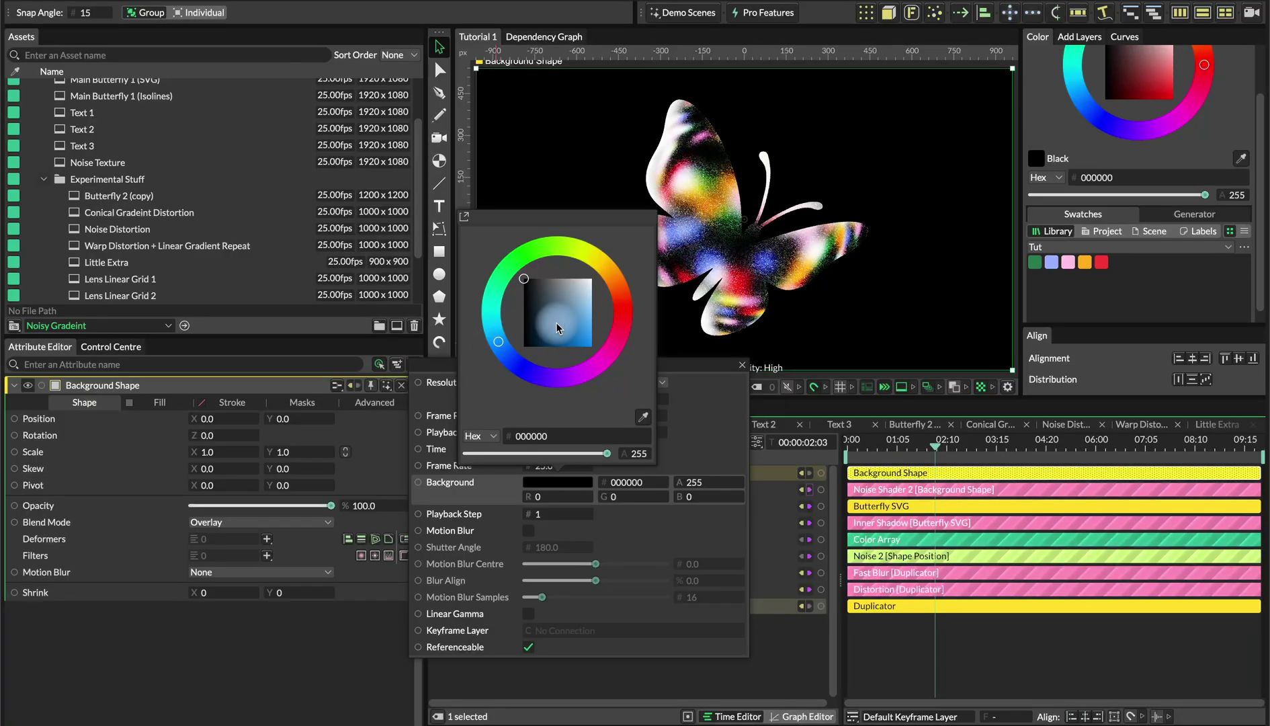
{"action": "left_click_drag", "start_coordinate": [556, 327], "coordinate": [593, 321]}
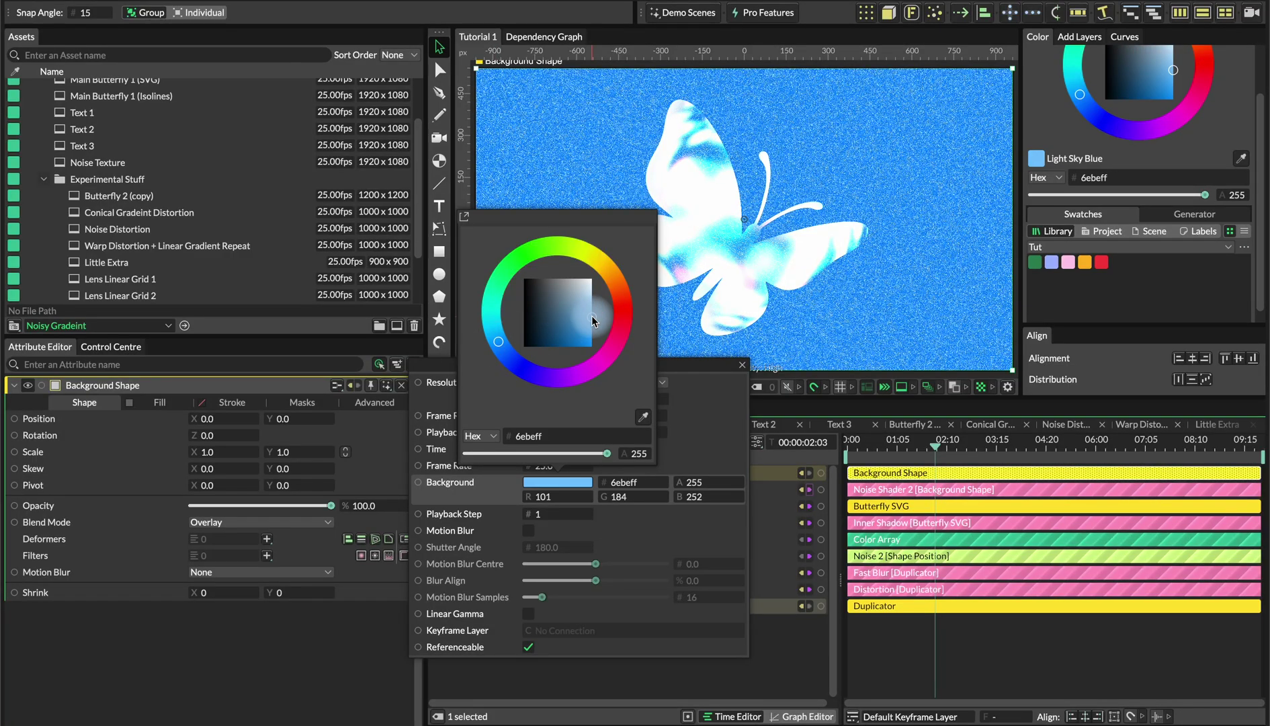
{"action": "left_click", "coordinate": [508, 367]}
Keep the 6e95ff blue background and clip Background Shape to Butterfly SVG as mask index 0.
{"action": "left_click_drag", "start_coordinate": [644, 219], "coordinate": [587, 231]}
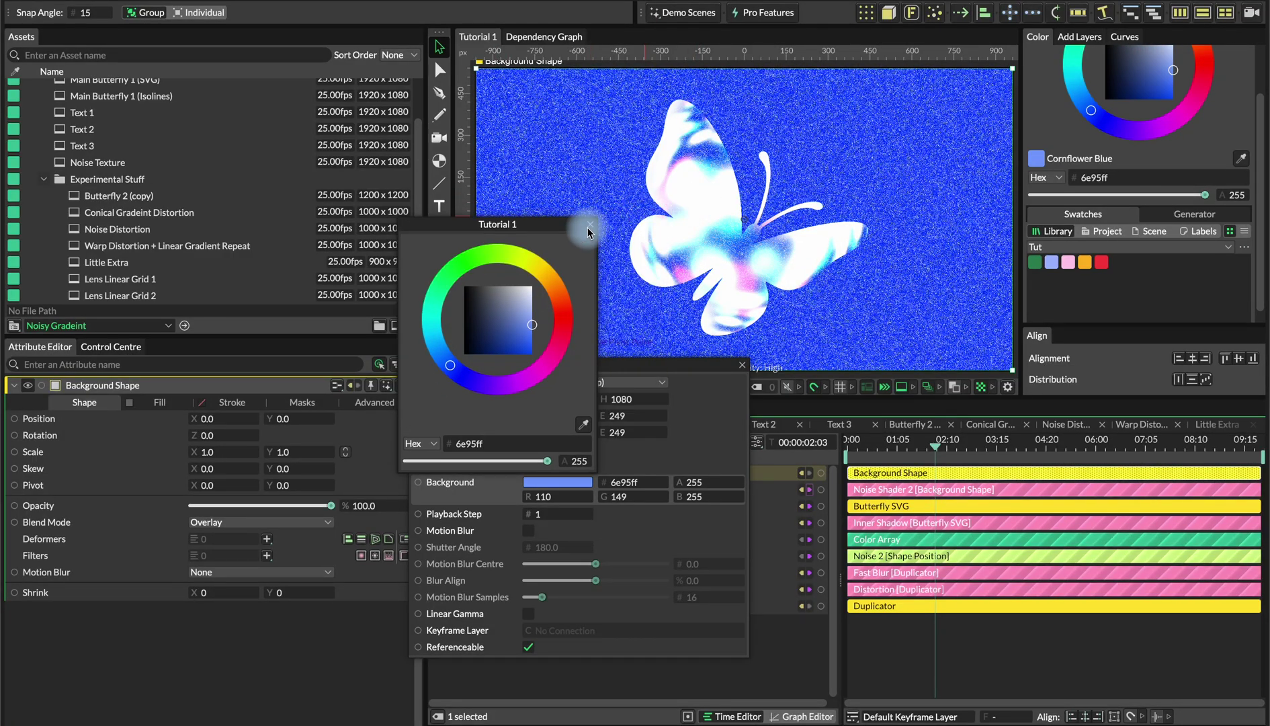
{"action": "left_click", "coordinate": [588, 227]}
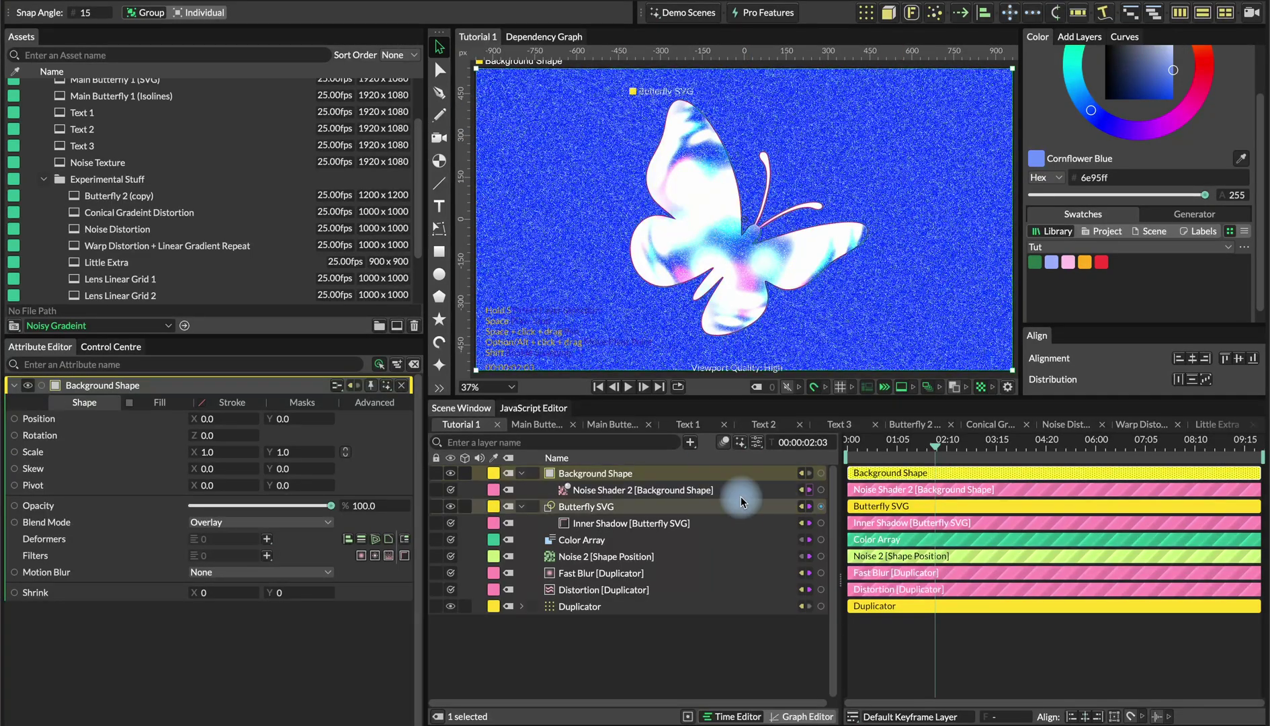
{"action": "left_click_drag", "start_coordinate": [821, 509], "coordinate": [608, 474]}
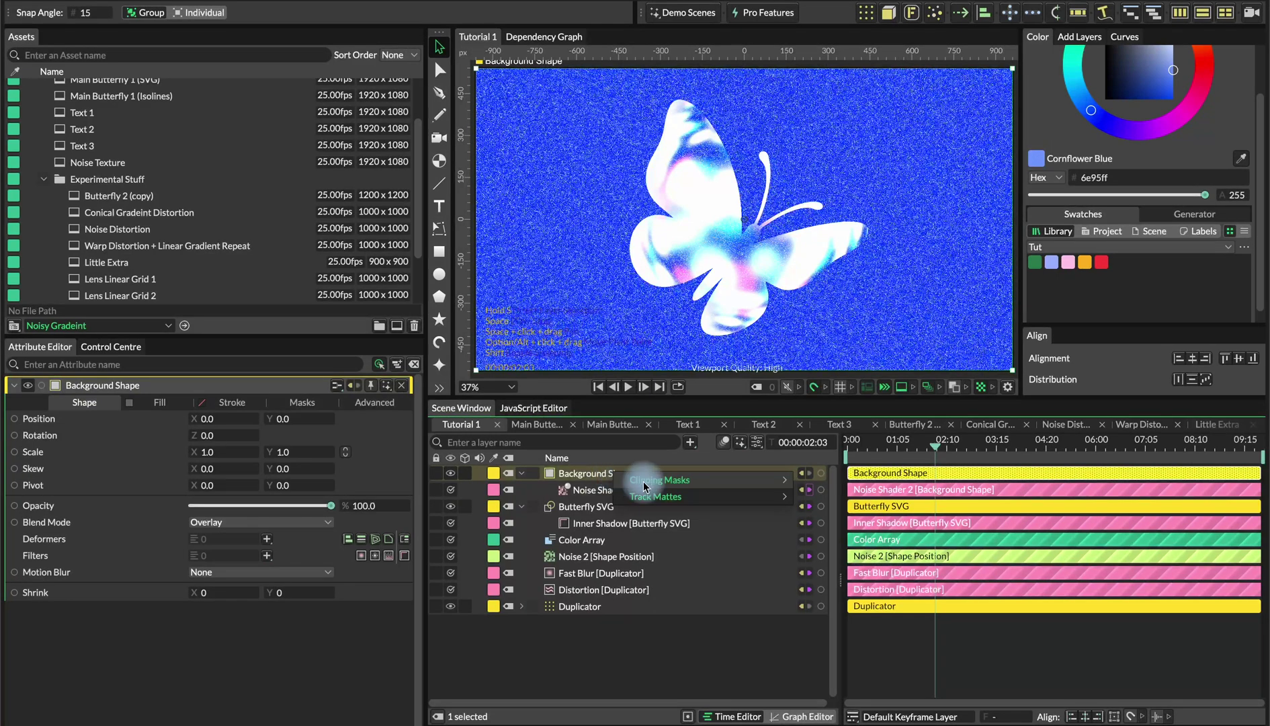
{"action": "mouse_move", "coordinate": [665, 480]}
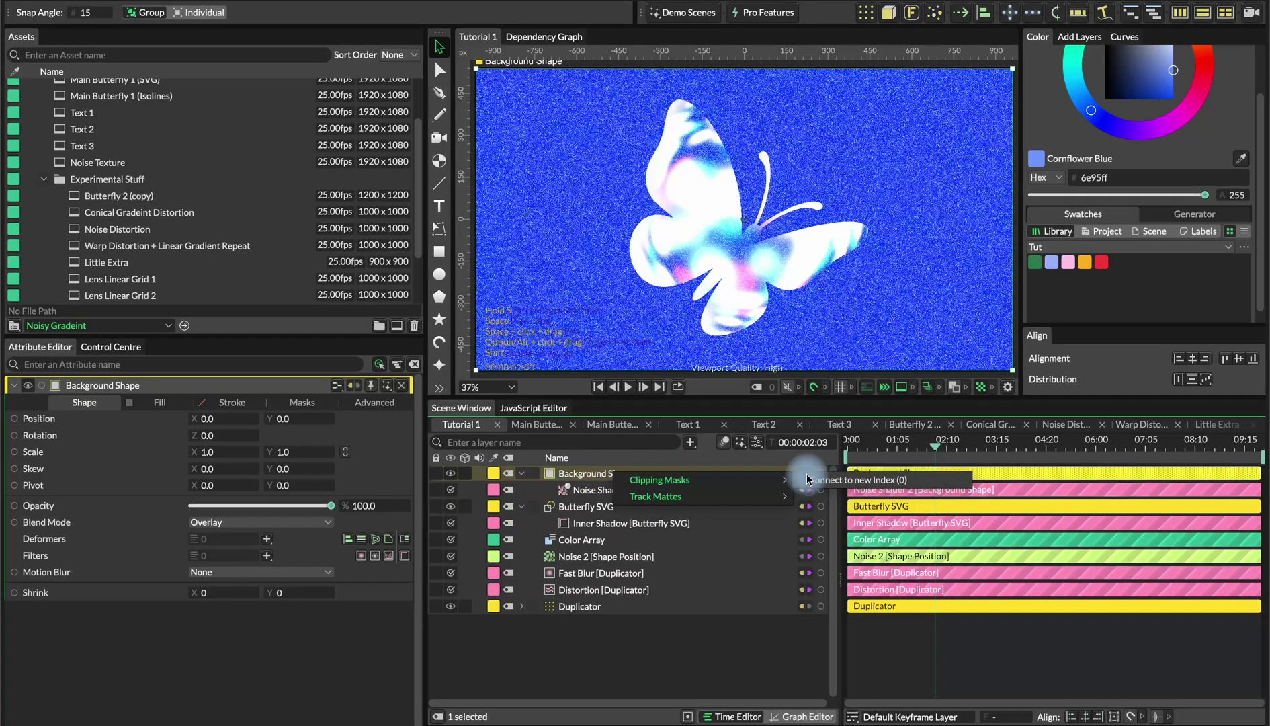
{"action": "left_click", "coordinate": [813, 481]}
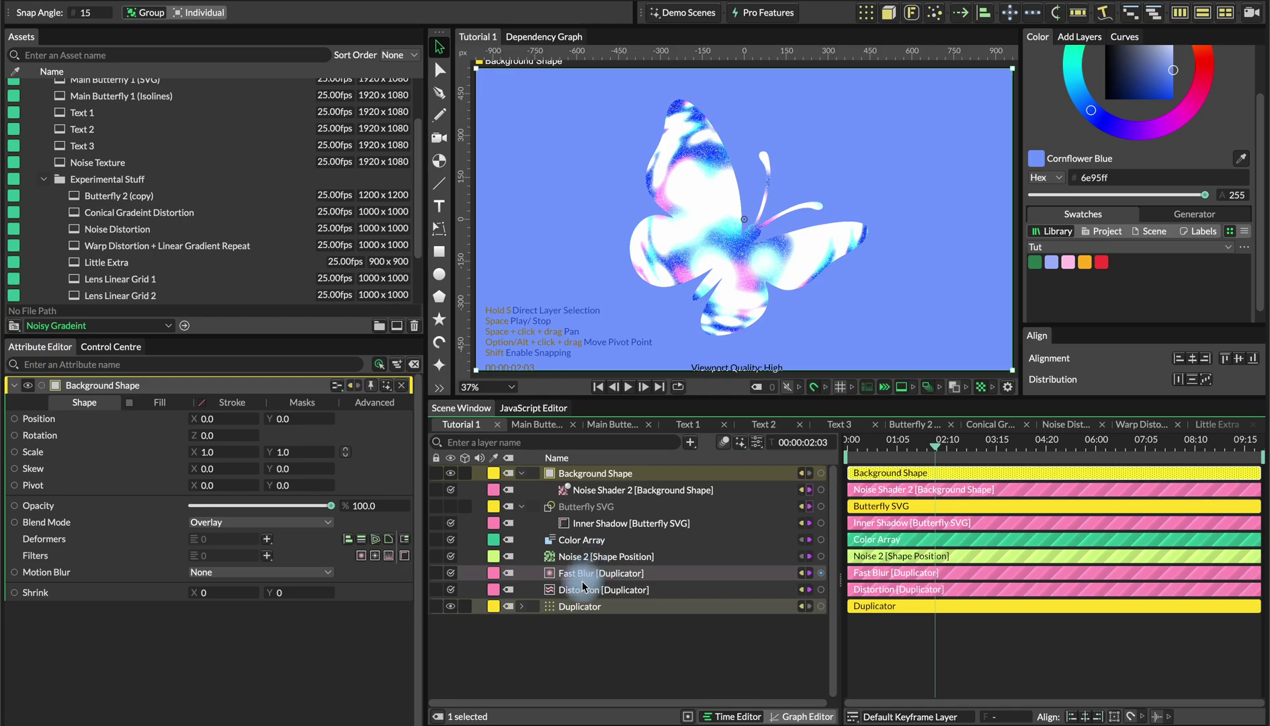
{"action": "left_click", "coordinate": [580, 605]}
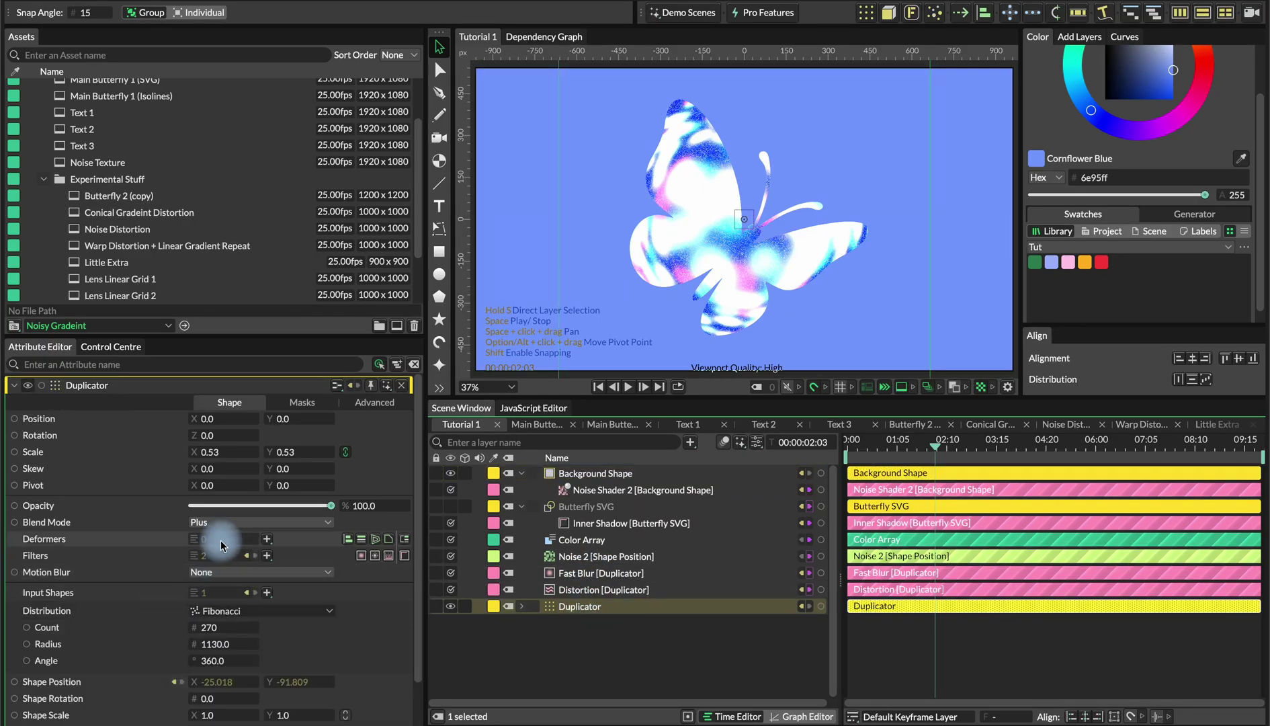
Try Screen blend on the Duplicator, then undo back to the black background and Overlay look.
{"action": "left_click", "coordinate": [232, 522]}
{"action": "left_click", "coordinate": [235, 481]}
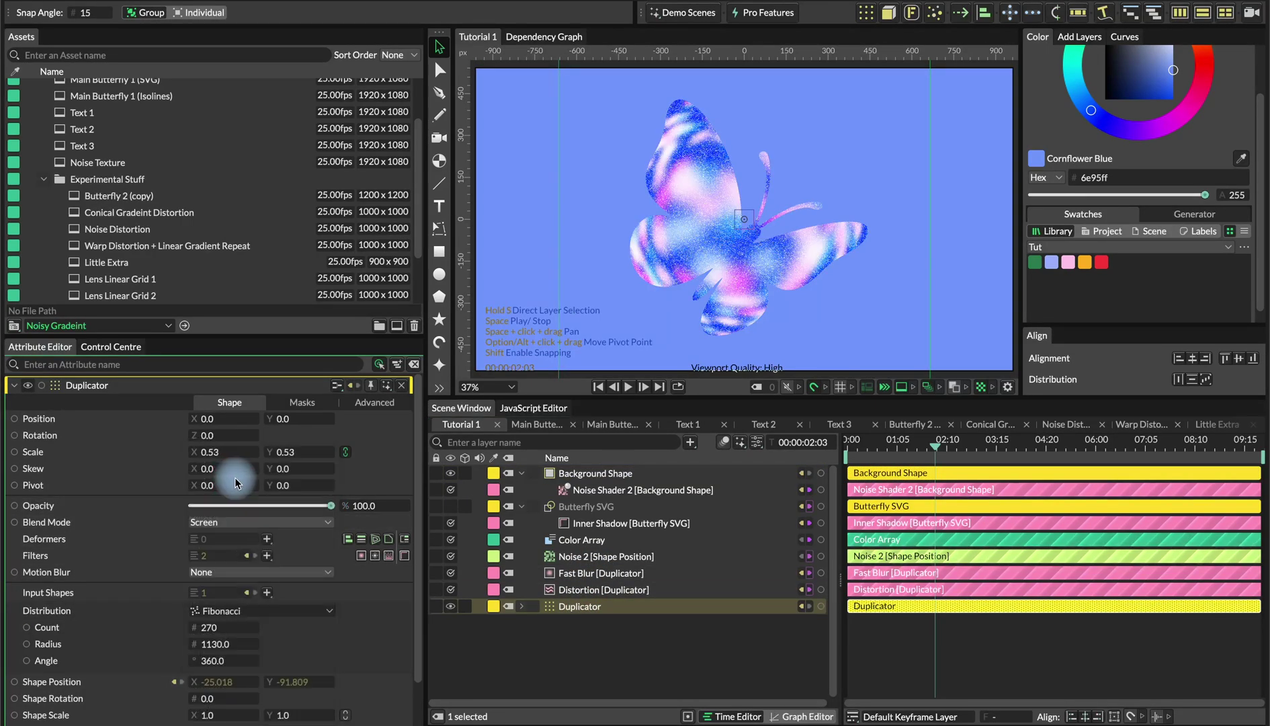
{"action": "left_click", "coordinate": [874, 472]}
{"action": "left_click_drag", "start_coordinate": [865, 442], "coordinate": [890, 444]}
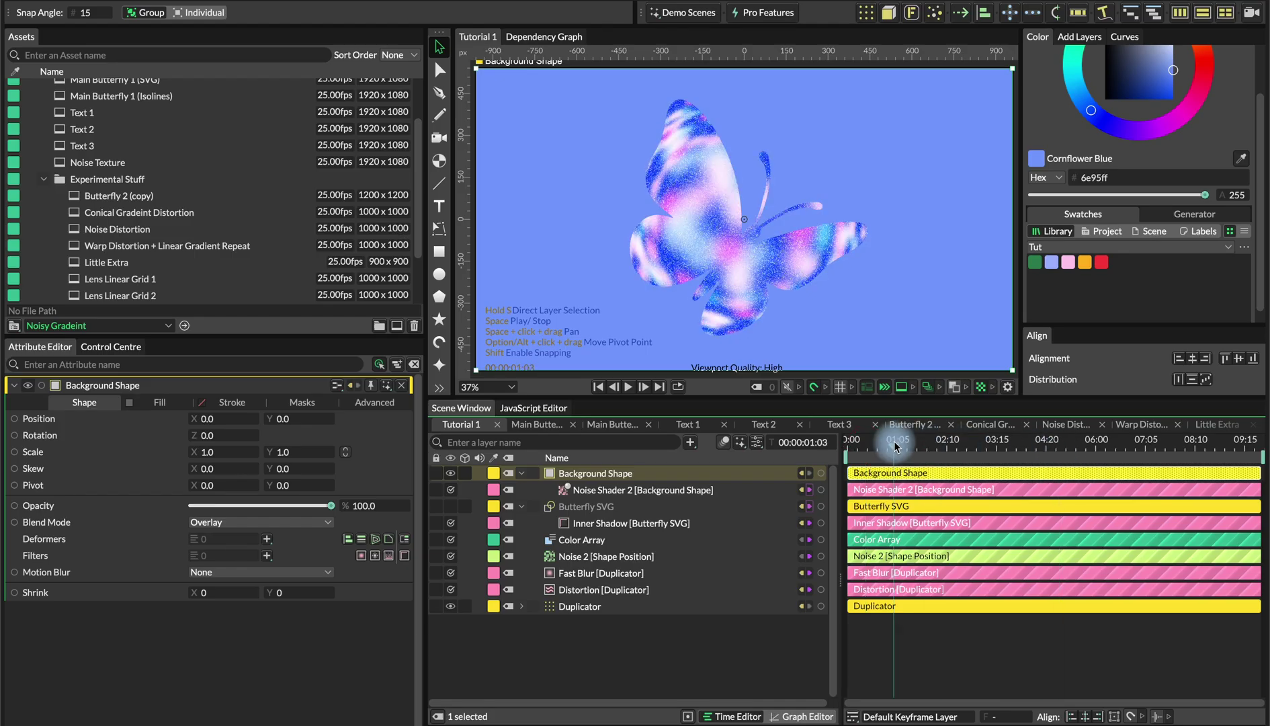
{"action": "key", "text": "ctrl+z"}
{"action": "key", "text": "ctrl+z"}
{"action": "key", "text": "ctrl+z"}
{"action": "key", "text": "ctrl+z"}
{"action": "key", "text": "ctrl+z"}
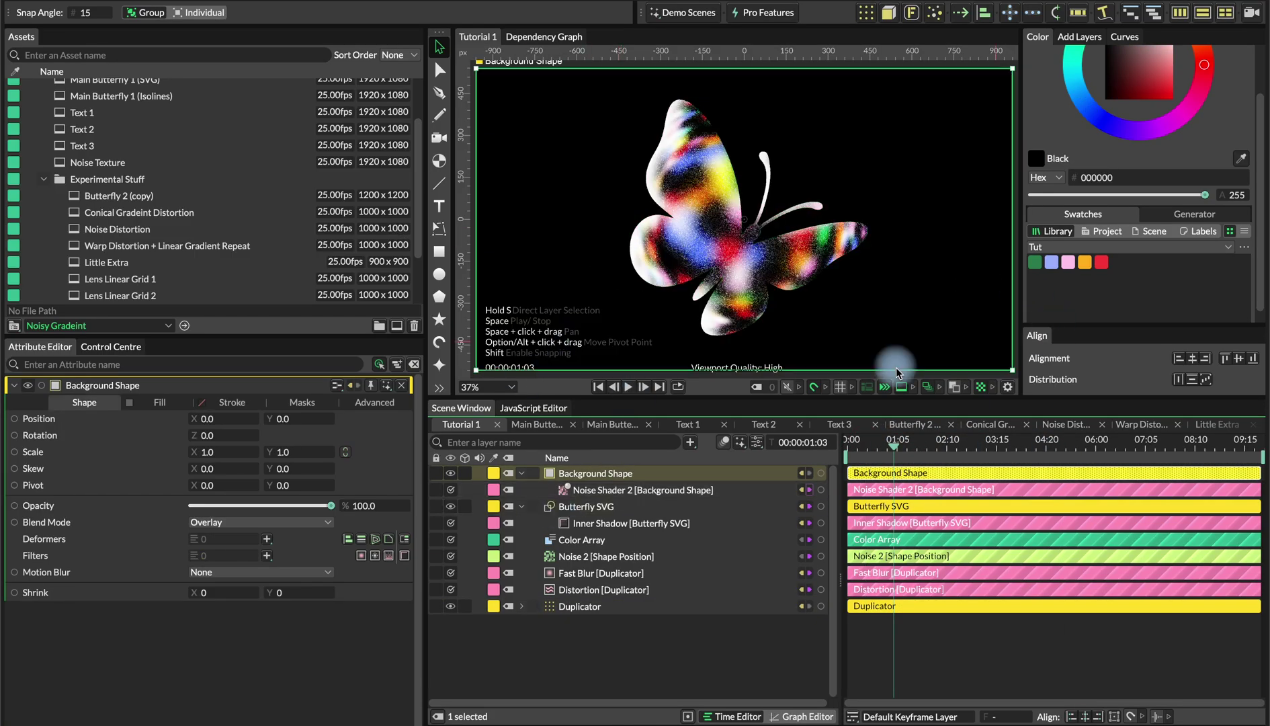
{"action": "mouse_move", "coordinate": [865, 438]}
{"action": "left_mouse_down"}
{"action": "mouse_move", "coordinate": [1102, 440]}
{"action": "mouse_move", "coordinate": [862, 440]}
{"action": "left_mouse_up"}
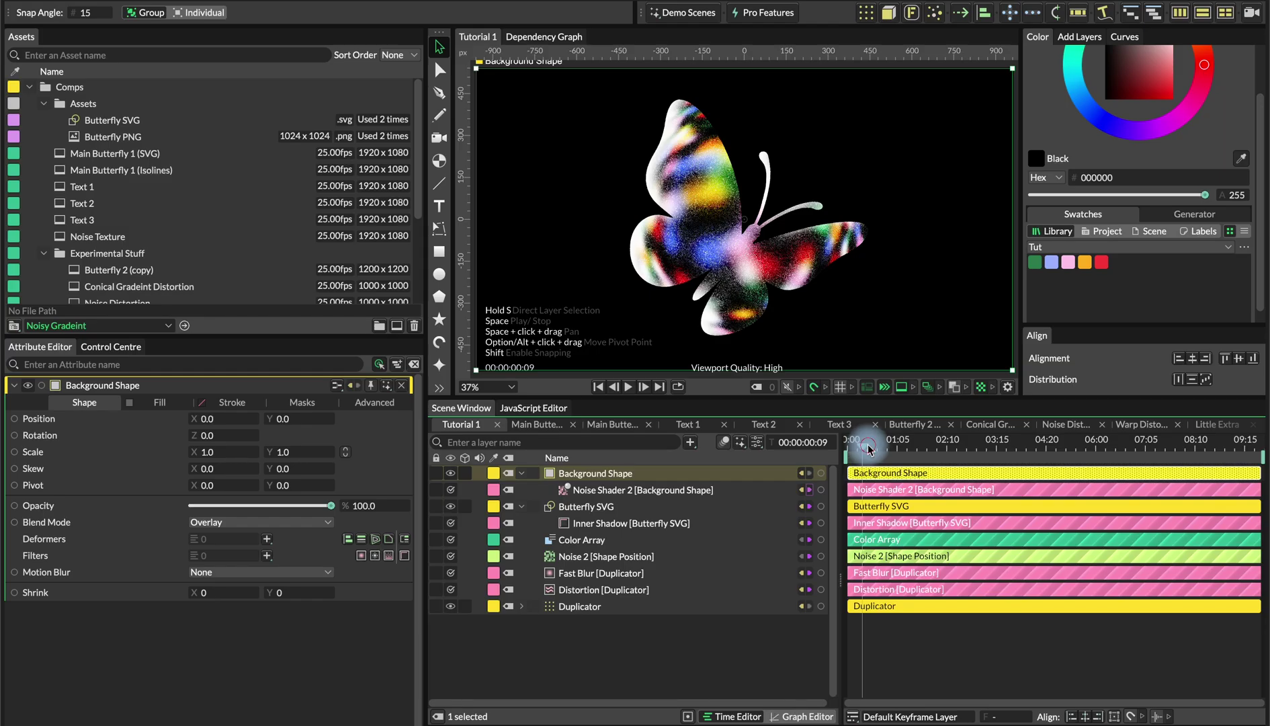
Duplicate Tutorial 1 as Tutorial 2, open it, and inspect its Butterfly SVG and noise shader.
{"action": "mouse_move", "coordinate": [868, 448]}
{"action": "left_mouse_down"}
{"action": "mouse_move", "coordinate": [1048, 439]}
{"action": "mouse_move", "coordinate": [855, 458]}
{"action": "left_mouse_up"}
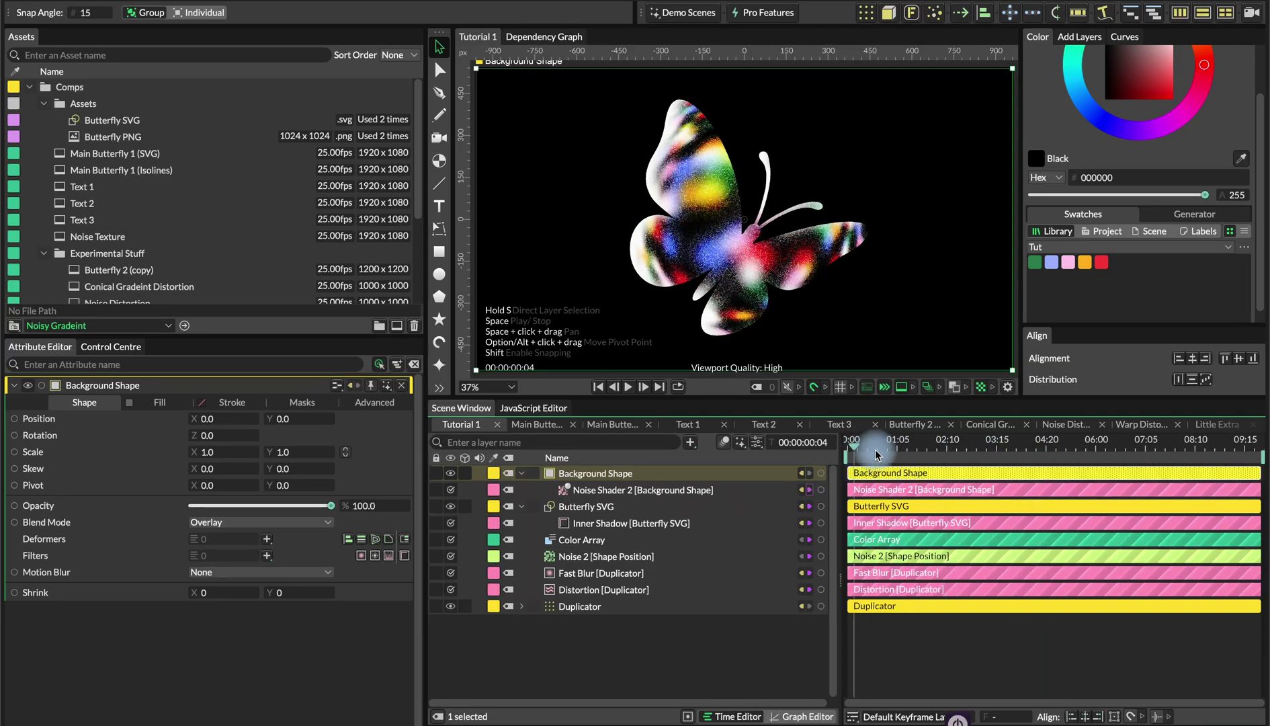
{"action": "scroll", "coordinate": [154, 278], "scroll_direction": "down", "scroll_amount": 3}
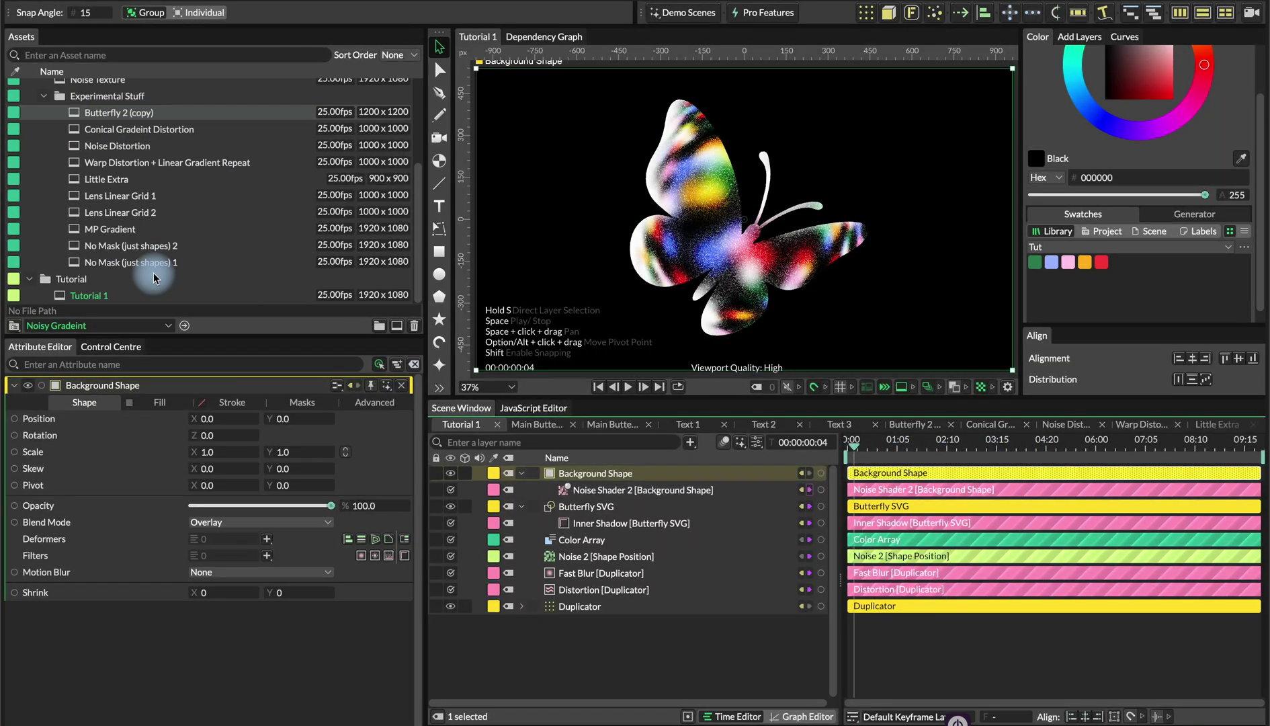
{"action": "left_click", "coordinate": [122, 293]}
{"action": "key", "text": "ctrl+d"}
{"action": "left_click_drag", "start_coordinate": [123, 293], "coordinate": [568, 470]}
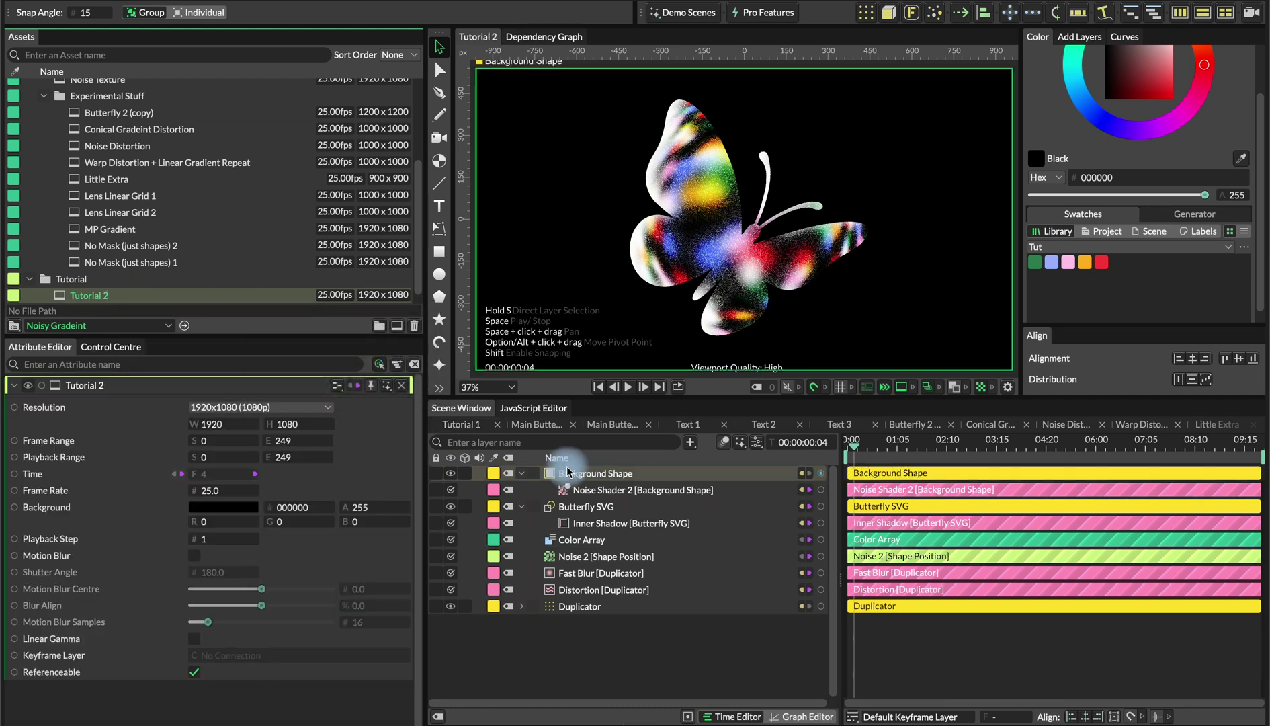
{"action": "left_click", "coordinate": [600, 505]}
{"action": "left_click", "coordinate": [608, 489]}
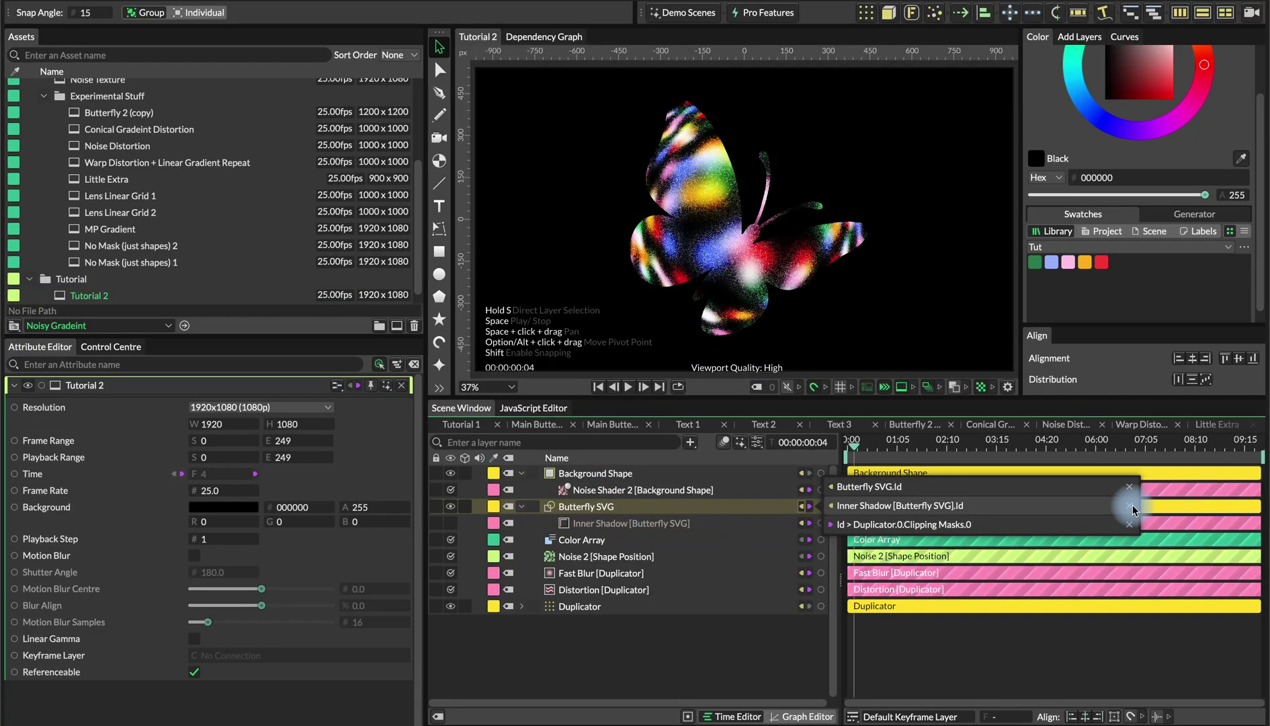
Disable the Butterfly SVG mask and set the Duplicator's Scale to 1.0.
{"action": "left_click", "coordinate": [1133, 524]}
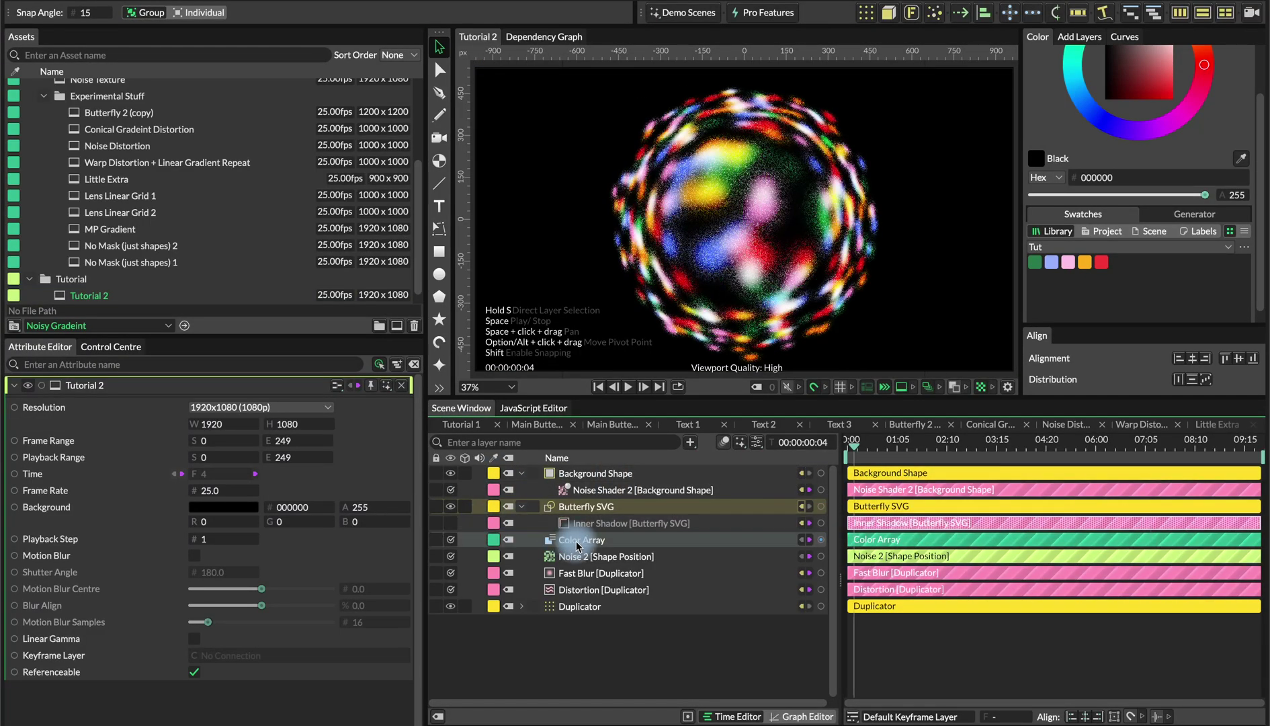
{"action": "left_click", "coordinate": [594, 607]}
{"action": "left_click", "coordinate": [287, 451]}
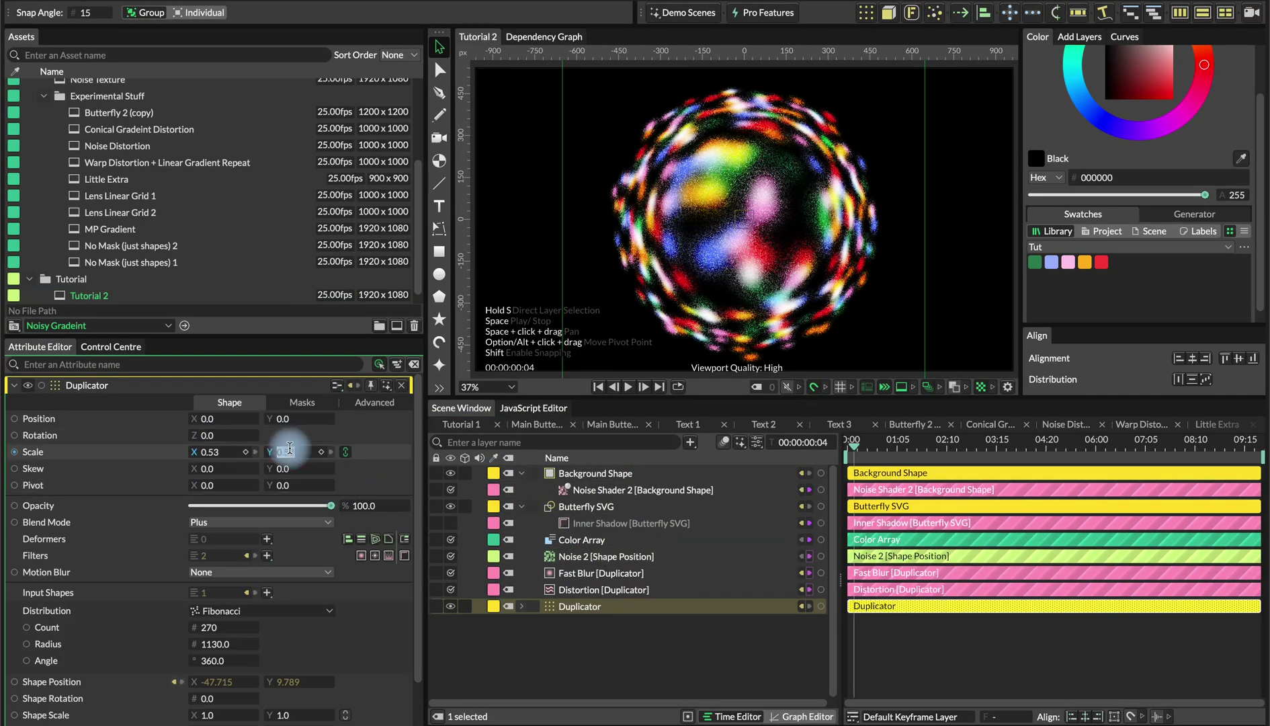
{"action": "type", "text": "1"}
{"action": "key", "text": "Return"}
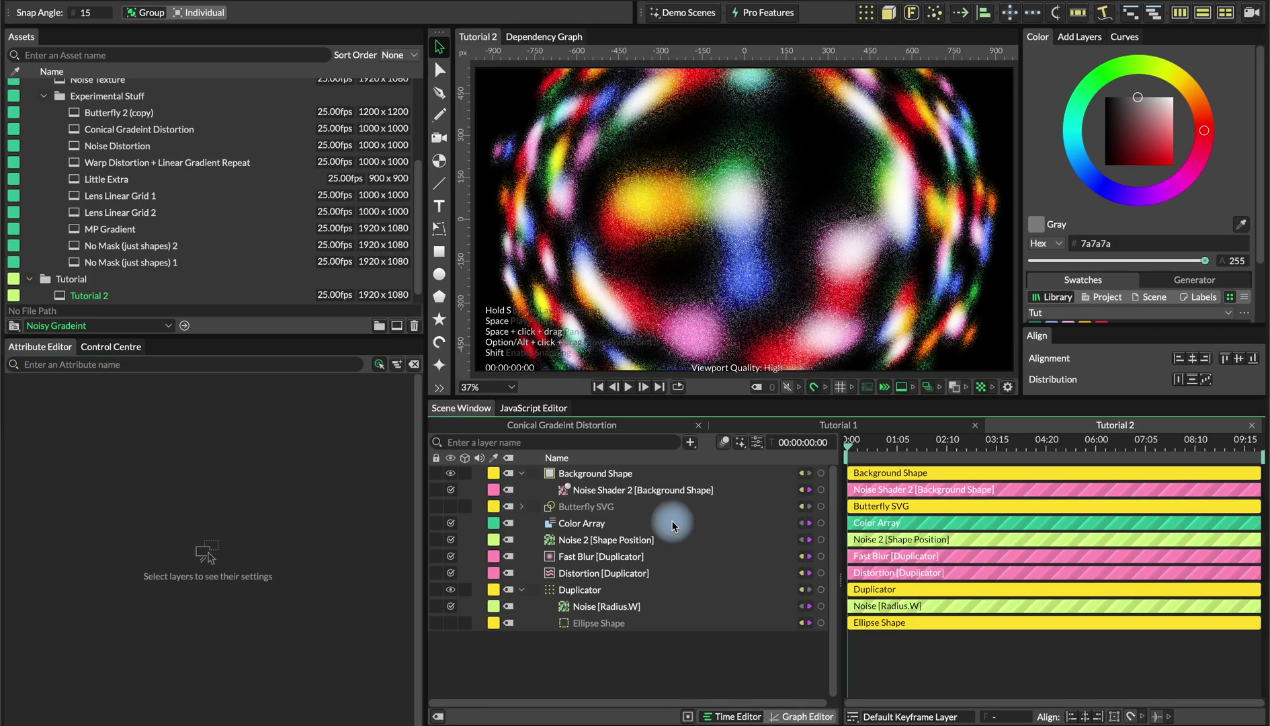
Switch the distortion's gradient to Linear at scale 0.02, previewing the shader on its own.
{"action": "left_click", "coordinate": [619, 573]}
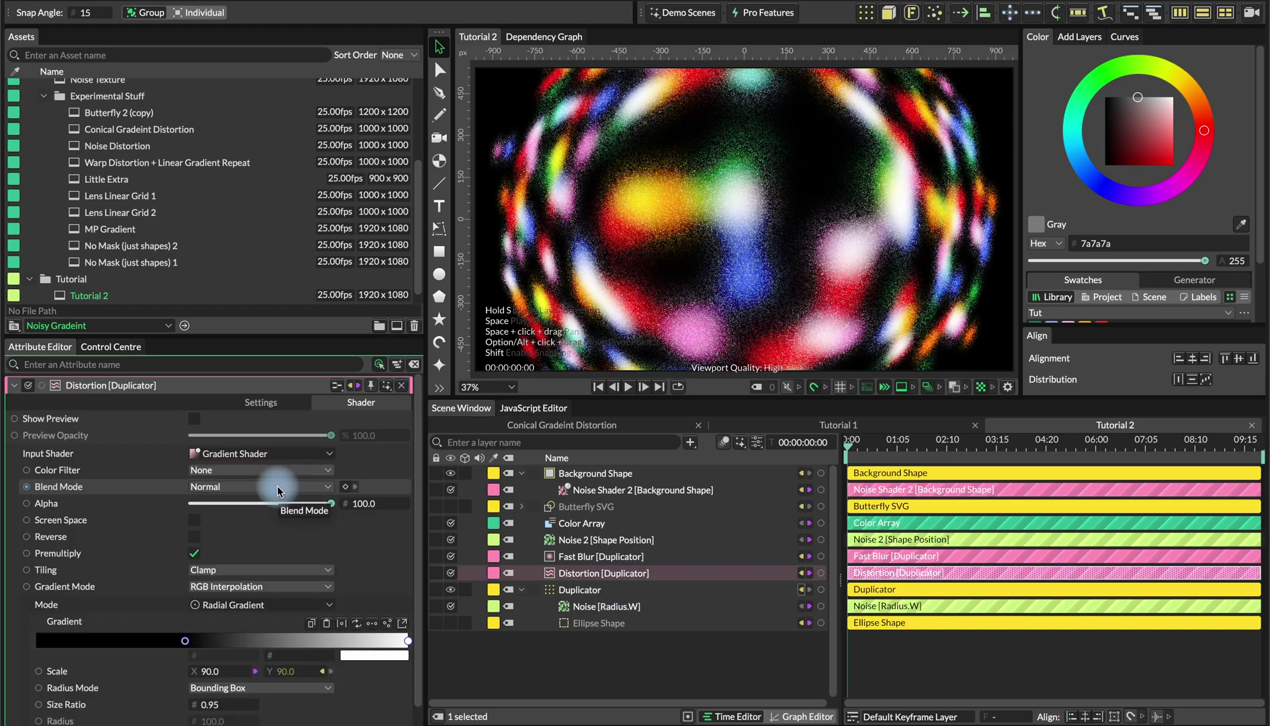
{"action": "scroll", "coordinate": [275, 498], "scroll_direction": "down", "scroll_amount": 1}
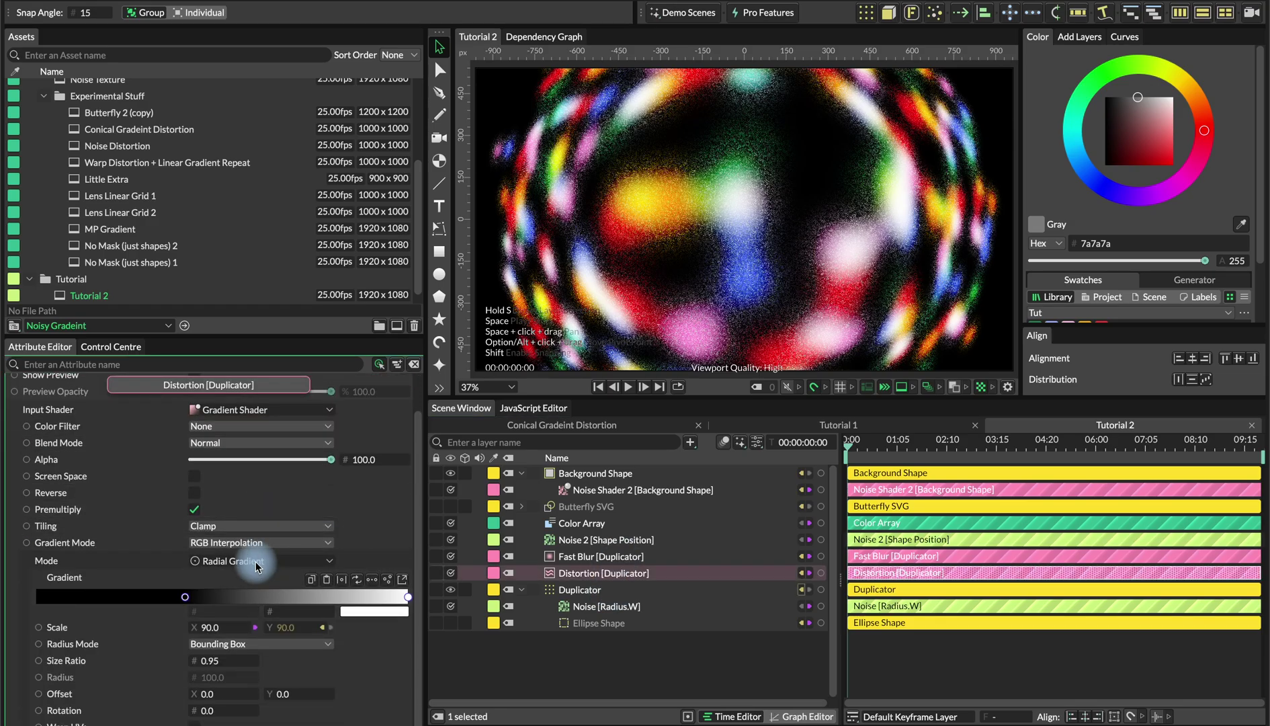
{"action": "left_click", "coordinate": [256, 566]}
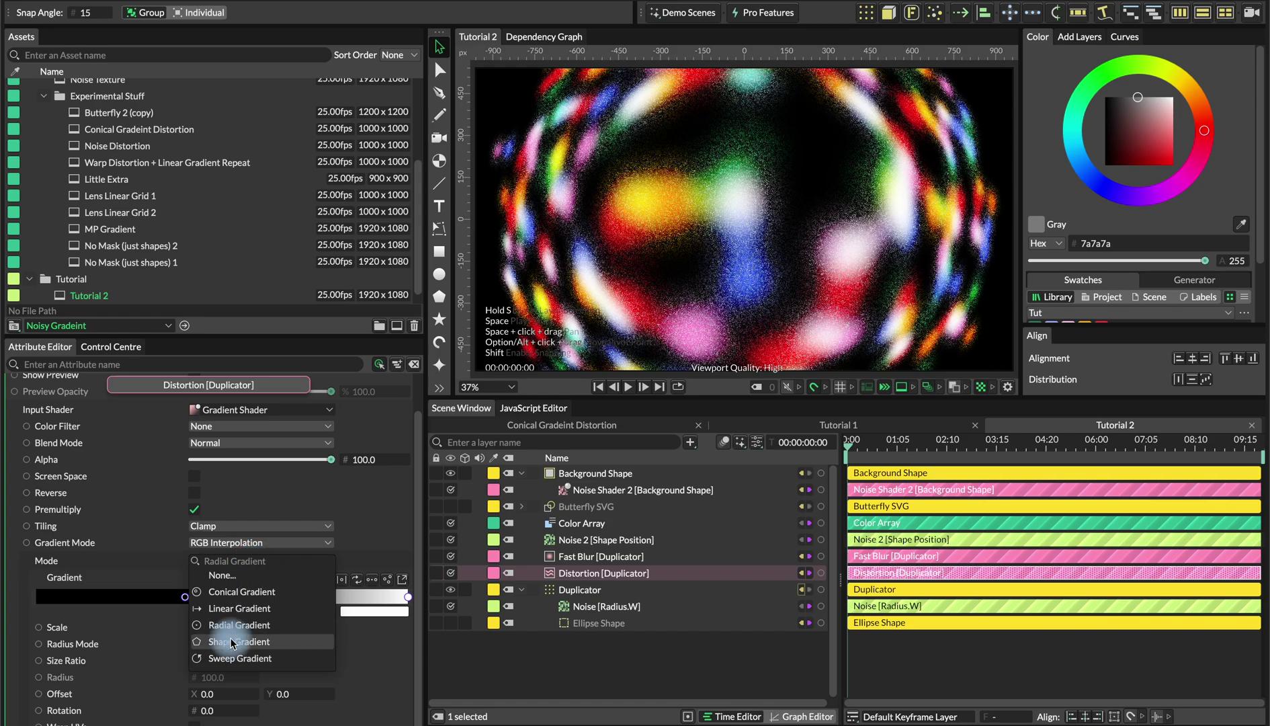
{"action": "left_click", "coordinate": [241, 607]}
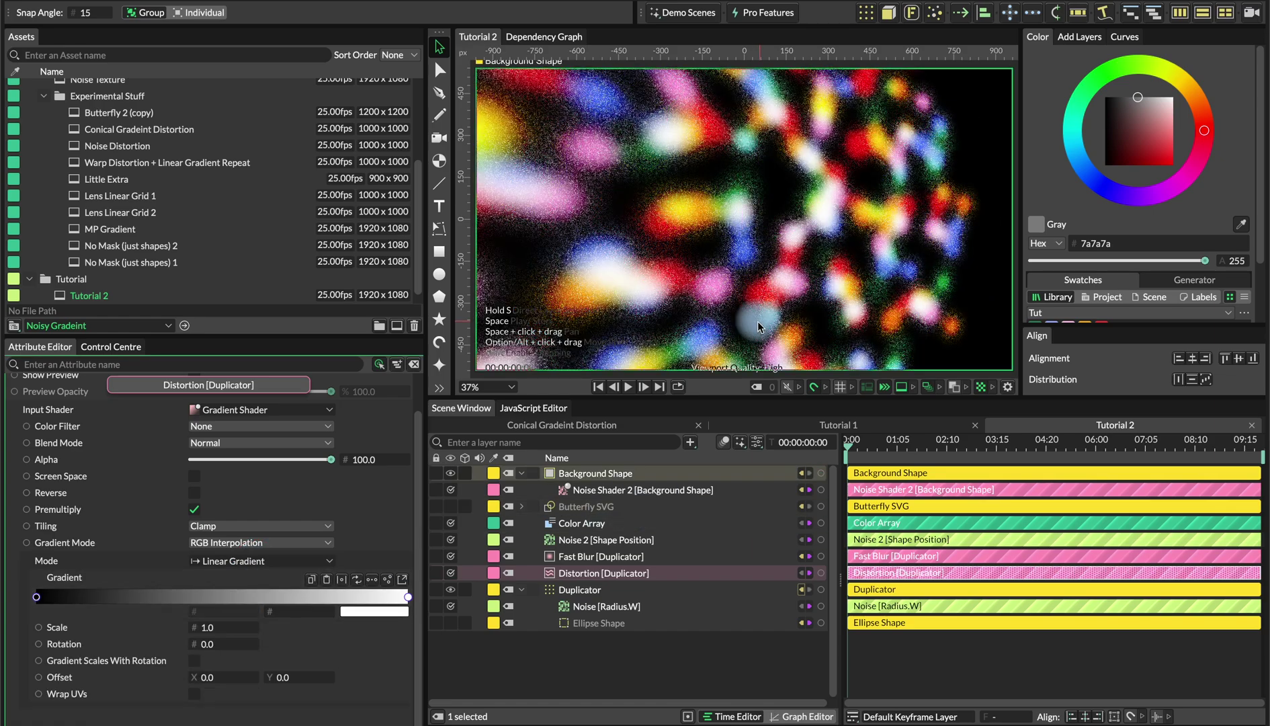
{"action": "scroll", "coordinate": [215, 464], "scroll_direction": "up", "scroll_amount": 2}
{"action": "left_click", "coordinate": [195, 420]}
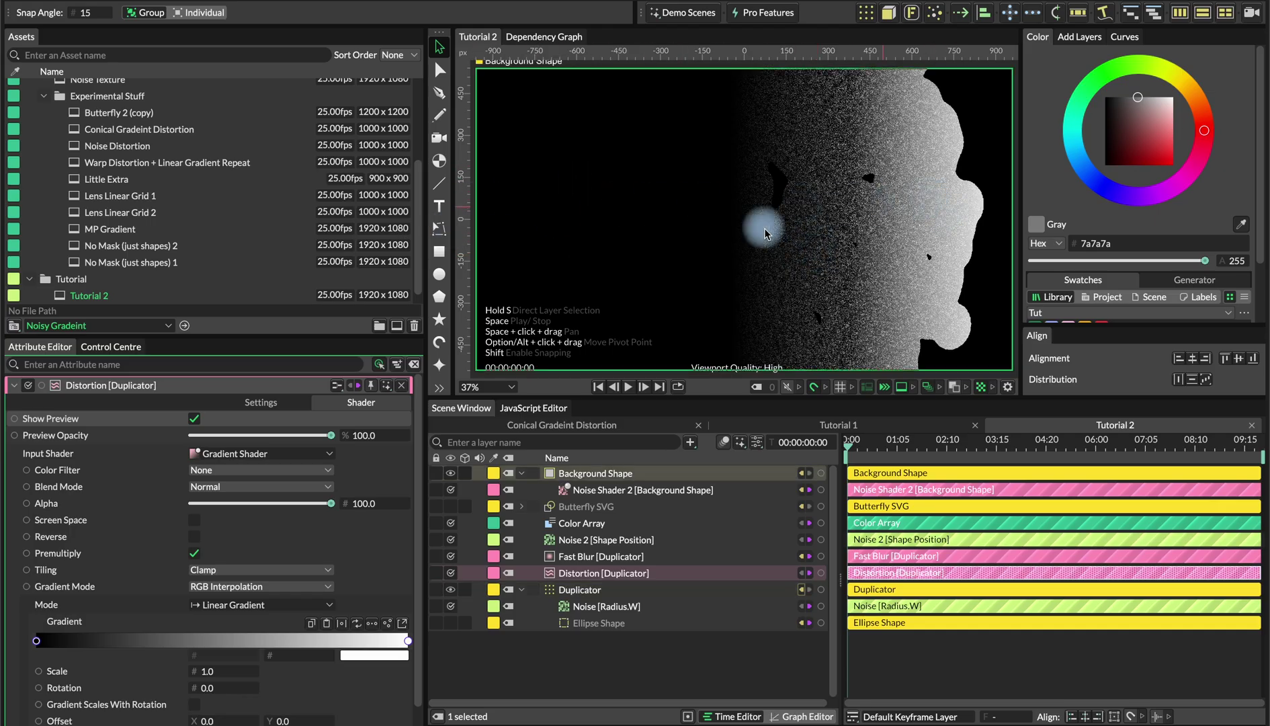
{"action": "scroll", "coordinate": [156, 662], "scroll_direction": "down", "scroll_amount": 1}
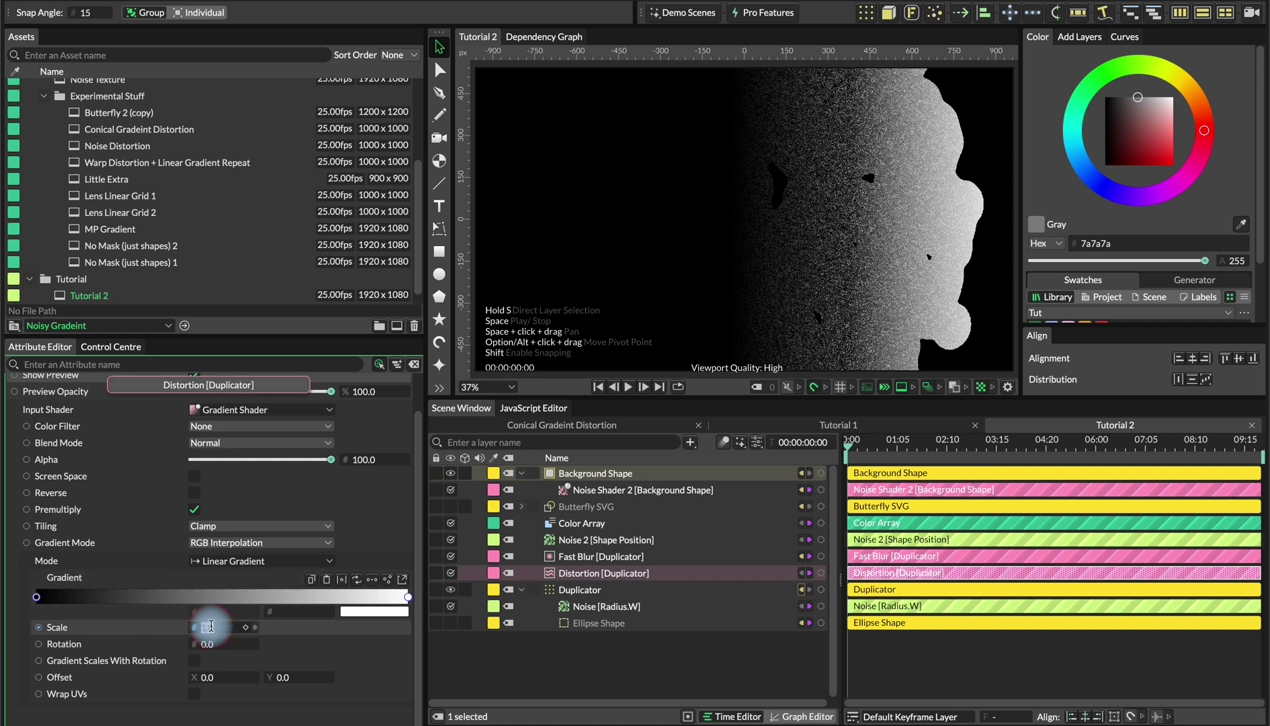
{"action": "type", "text": "2"}
{"action": "key", "text": "Return"}
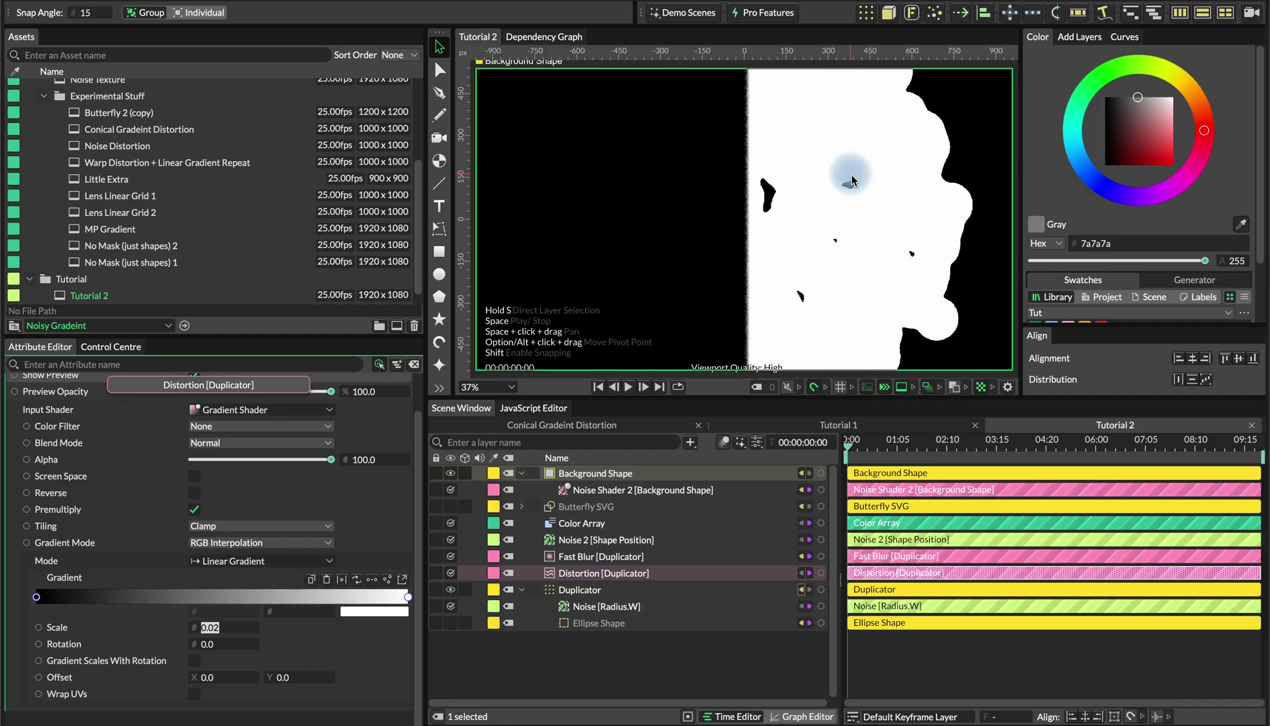
Make the gradient repeat into stripes, hide the shader preview, and open the Text 2 composition.
{"action": "left_click", "coordinate": [213, 526]}
{"action": "left_click", "coordinate": [212, 542]}
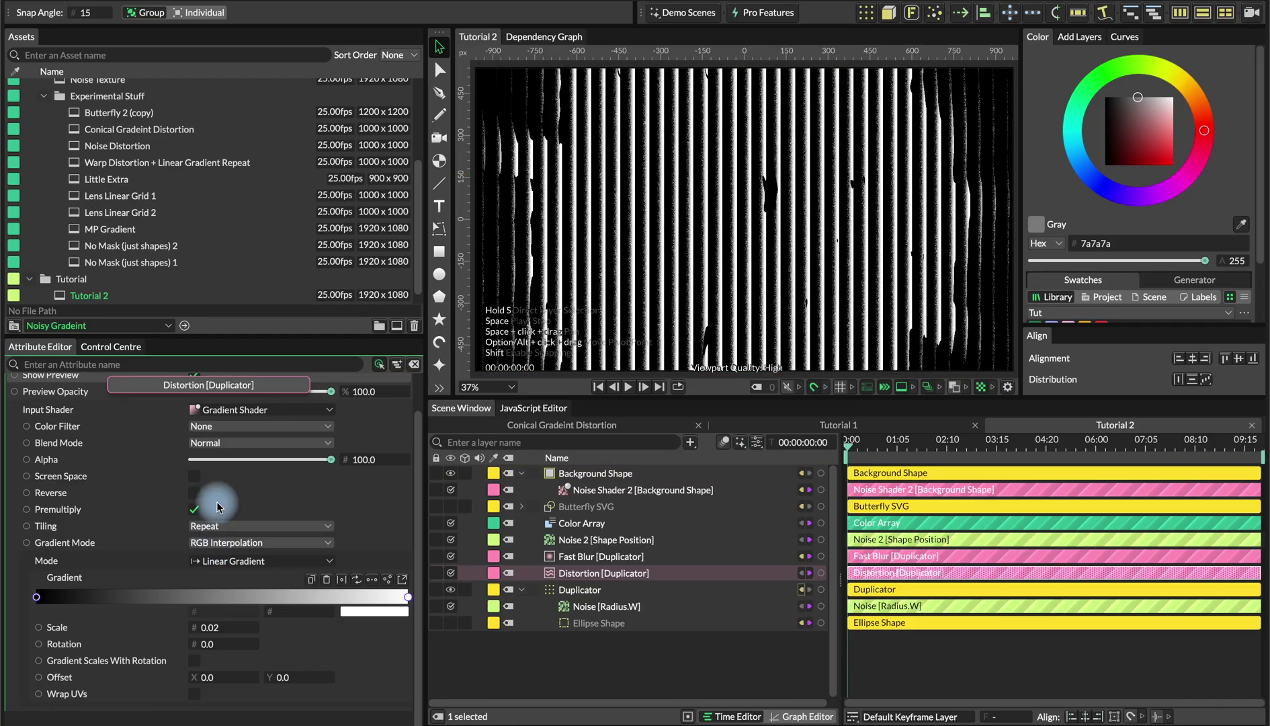
{"action": "scroll", "coordinate": [217, 506], "scroll_direction": "up", "scroll_amount": 2}
{"action": "left_click", "coordinate": [194, 421]}
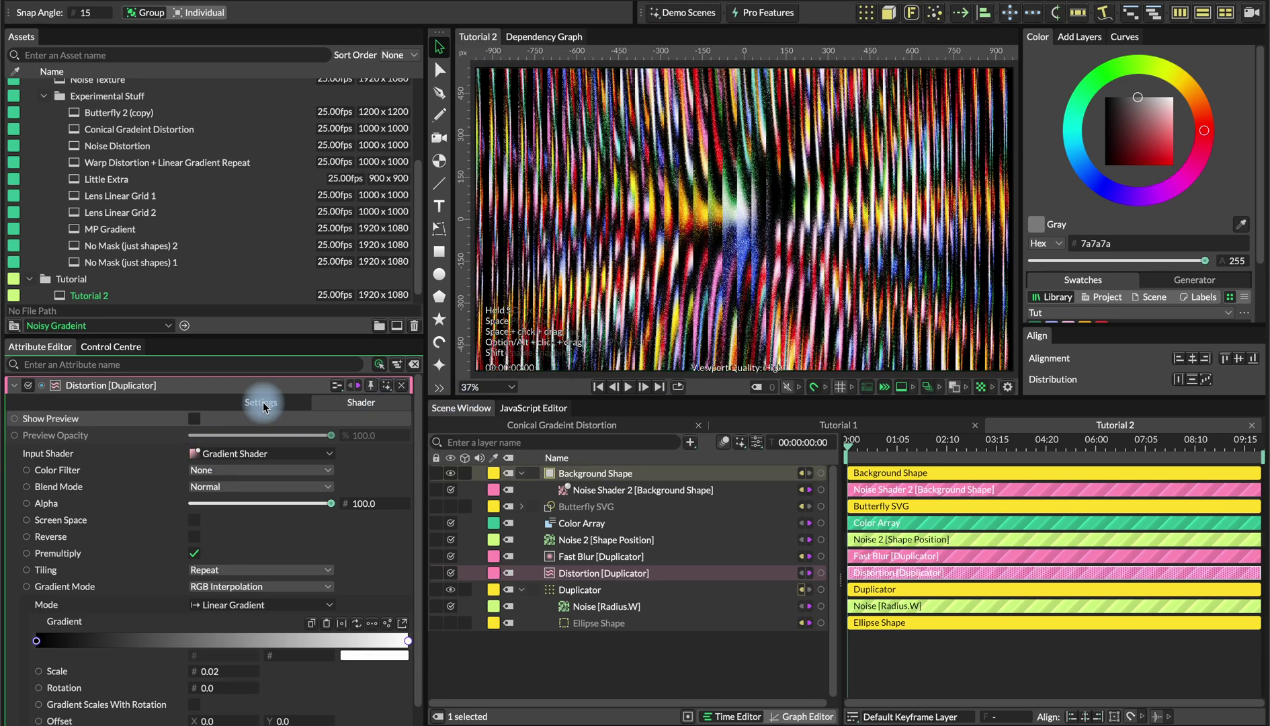
{"action": "scroll", "coordinate": [100, 199], "scroll_direction": "up", "scroll_amount": 5}
{"action": "double_click", "coordinate": [94, 201]}
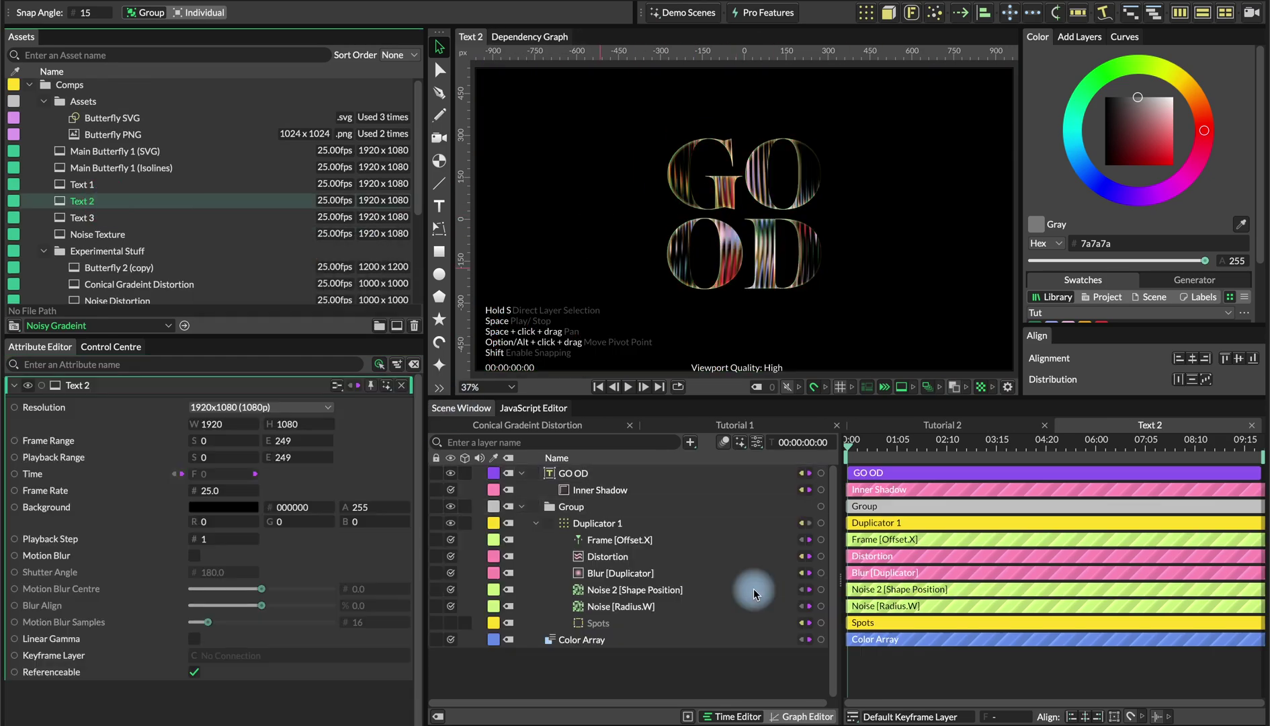
Select Text 2's Distortion layer and view its repeating linear Gradient Shader settings.
{"action": "left_click", "coordinate": [619, 544]}
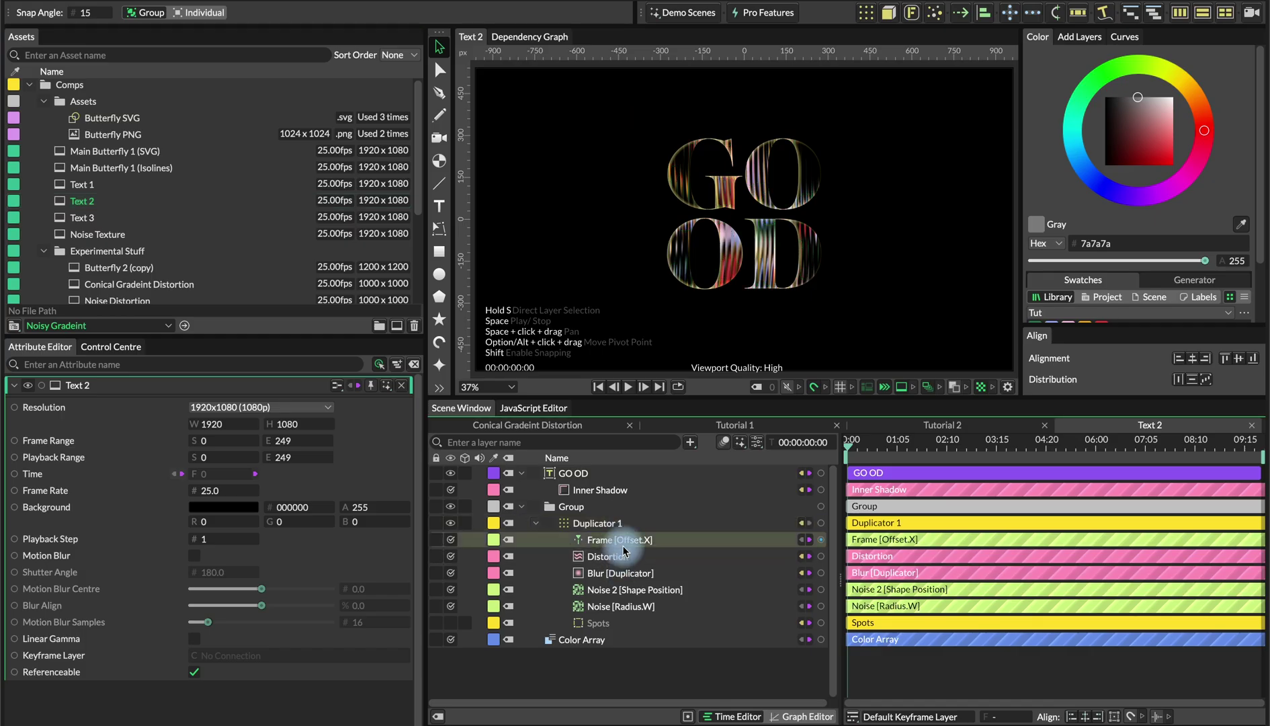
{"action": "left_click", "coordinate": [613, 561]}
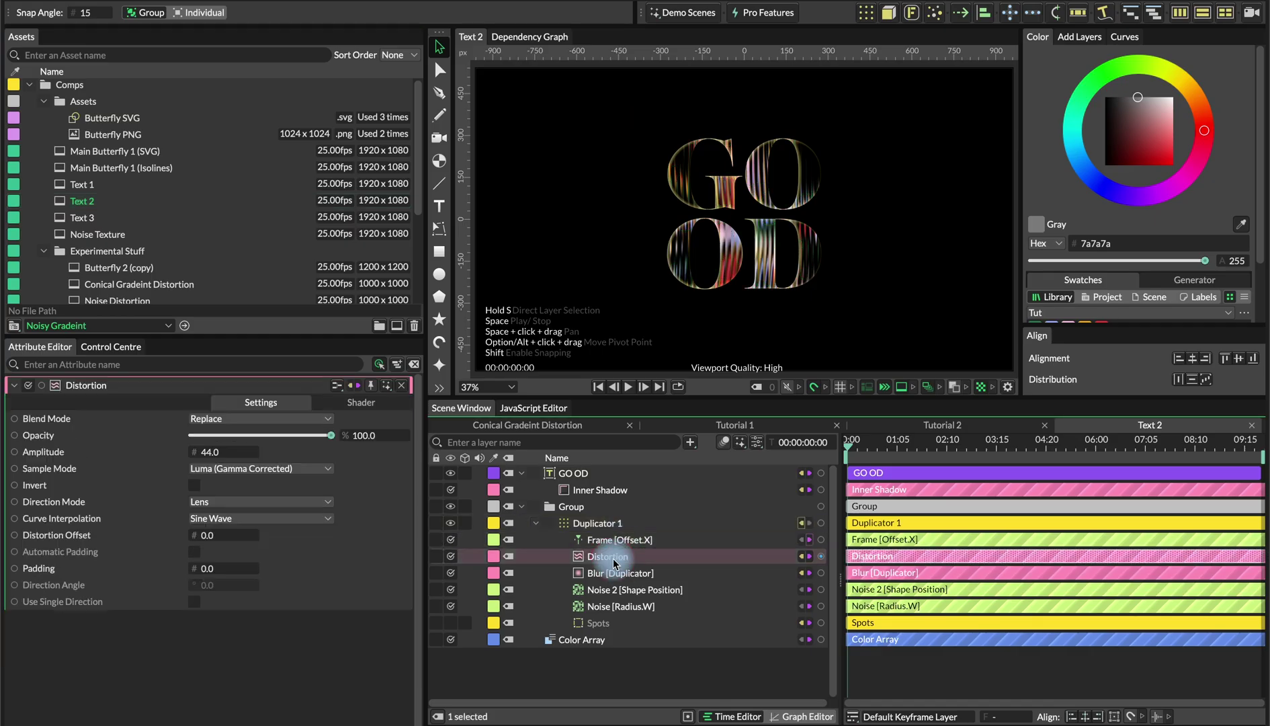
{"action": "left_click", "coordinate": [366, 404]}
{"action": "scroll", "coordinate": [195, 670], "scroll_direction": "down", "scroll_amount": 1}
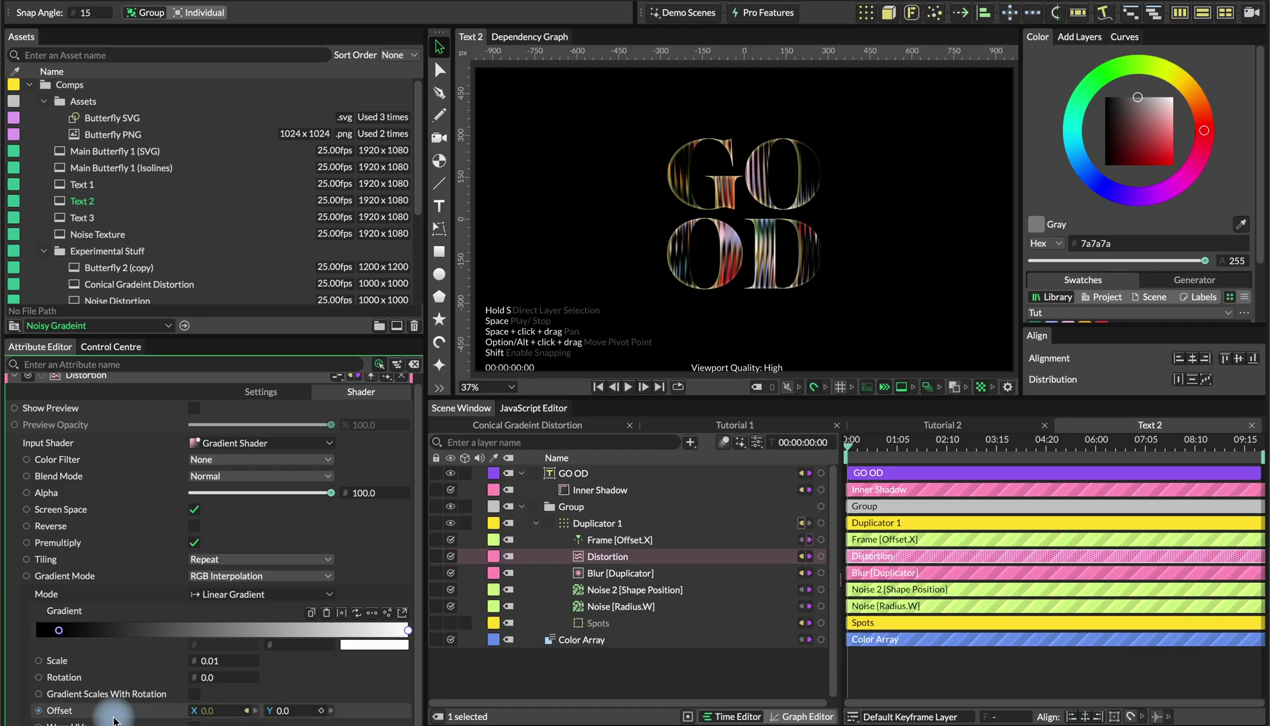
Back in Tutorial 2, set gradient scale 0.02 and move the dark and white stops inward.
{"action": "left_click", "coordinate": [992, 425]}
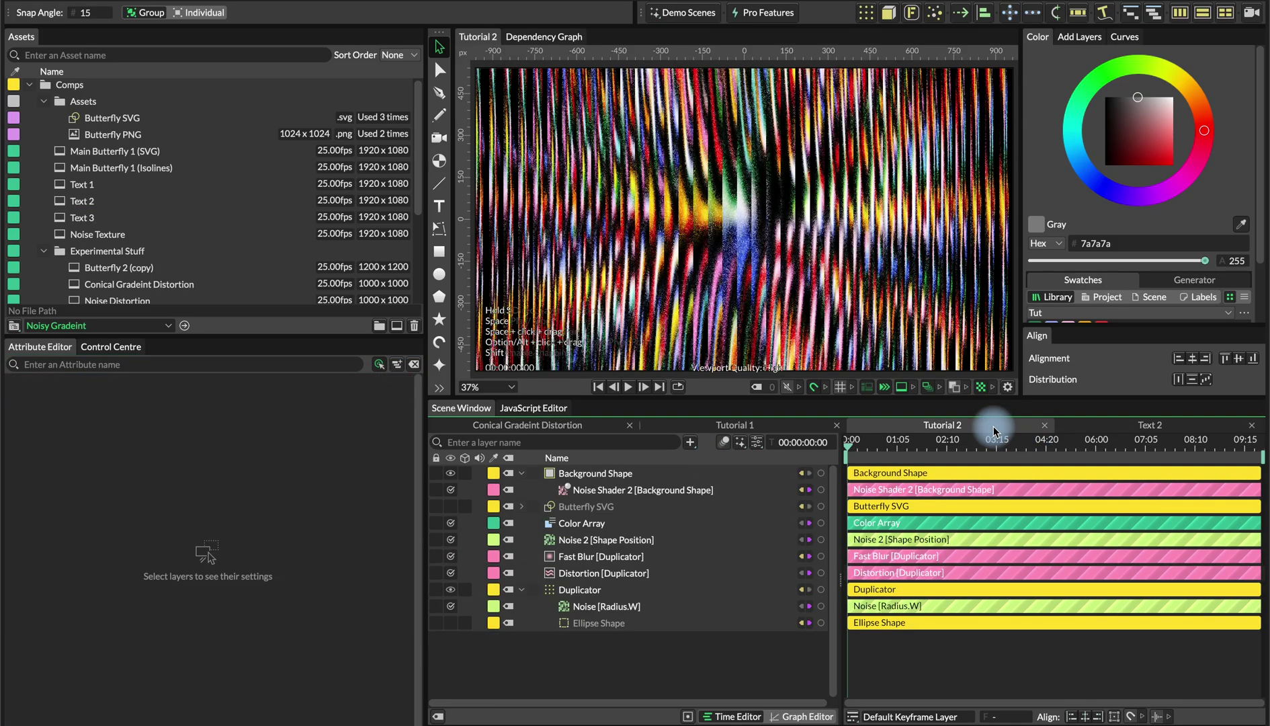
{"action": "left_click_drag", "start_coordinate": [208, 660], "coordinate": [210, 660]}
{"action": "mouse_move", "coordinate": [40, 631]}
{"action": "left_mouse_down"}
{"action": "mouse_move", "coordinate": [303, 629]}
{"action": "mouse_move", "coordinate": [36, 629]}
{"action": "left_mouse_up"}
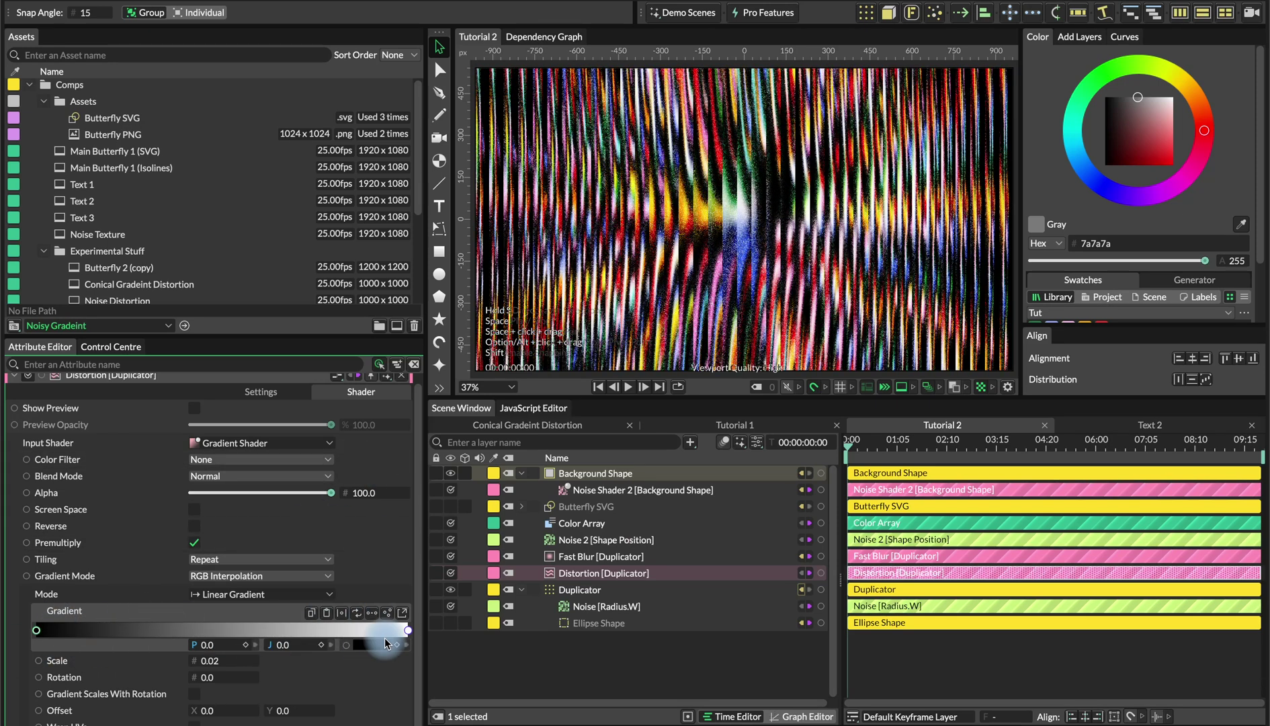
{"action": "left_click_drag", "start_coordinate": [407, 634], "coordinate": [219, 629]}
Keep Replace blend, set Directional mode, tune amplitude, offset and angle, then open Conical Gradeint Distortion.
{"action": "left_click", "coordinate": [262, 392]}
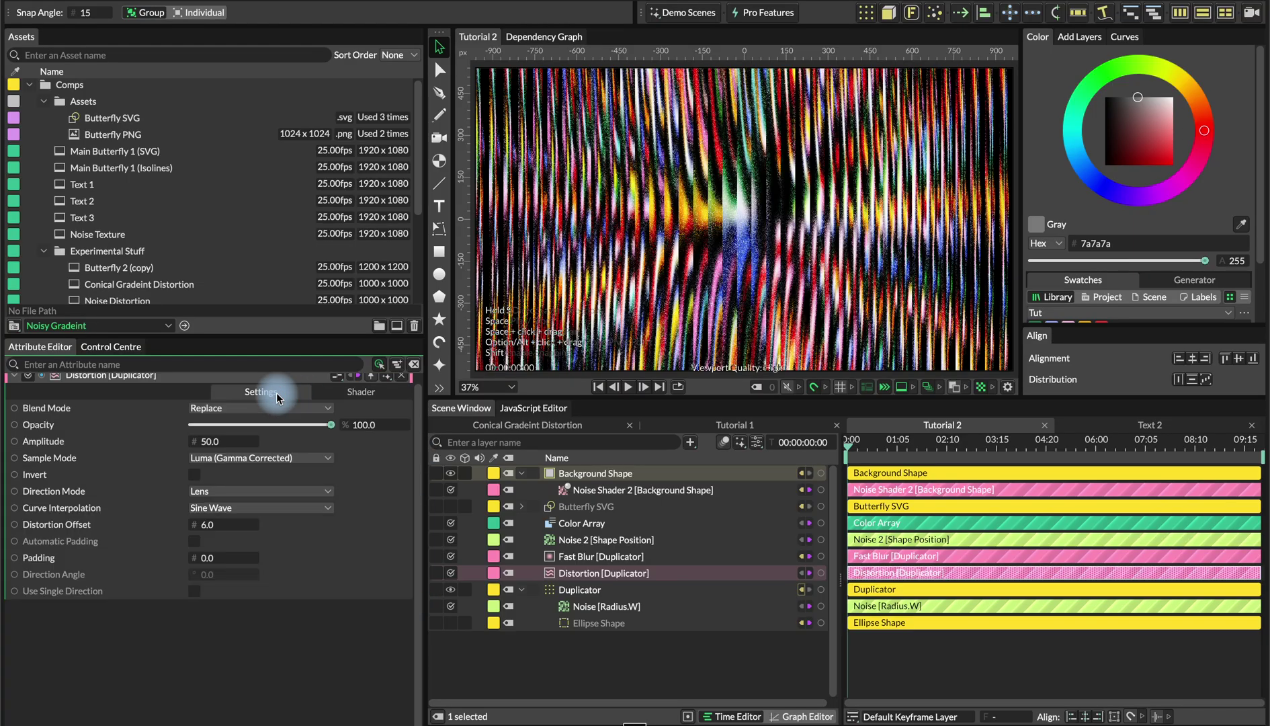
{"action": "left_click", "coordinate": [223, 408]}
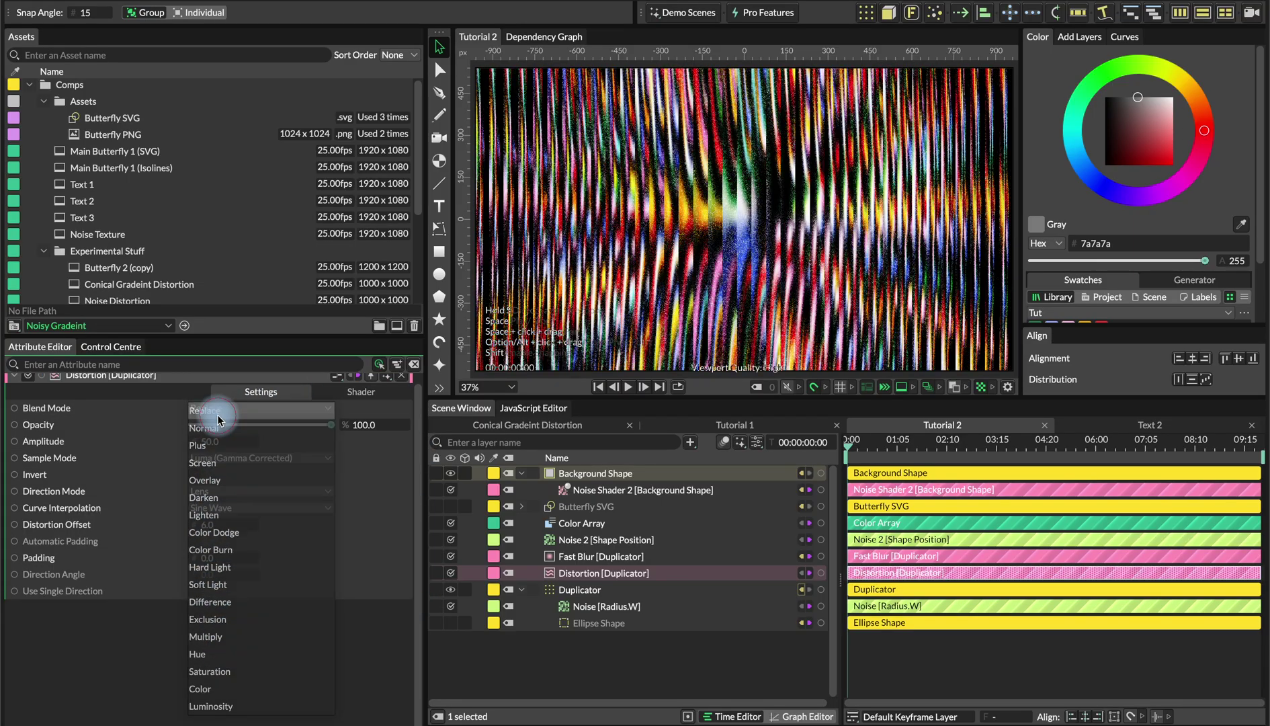
{"action": "left_click", "coordinate": [219, 409]}
{"action": "left_click", "coordinate": [217, 489]}
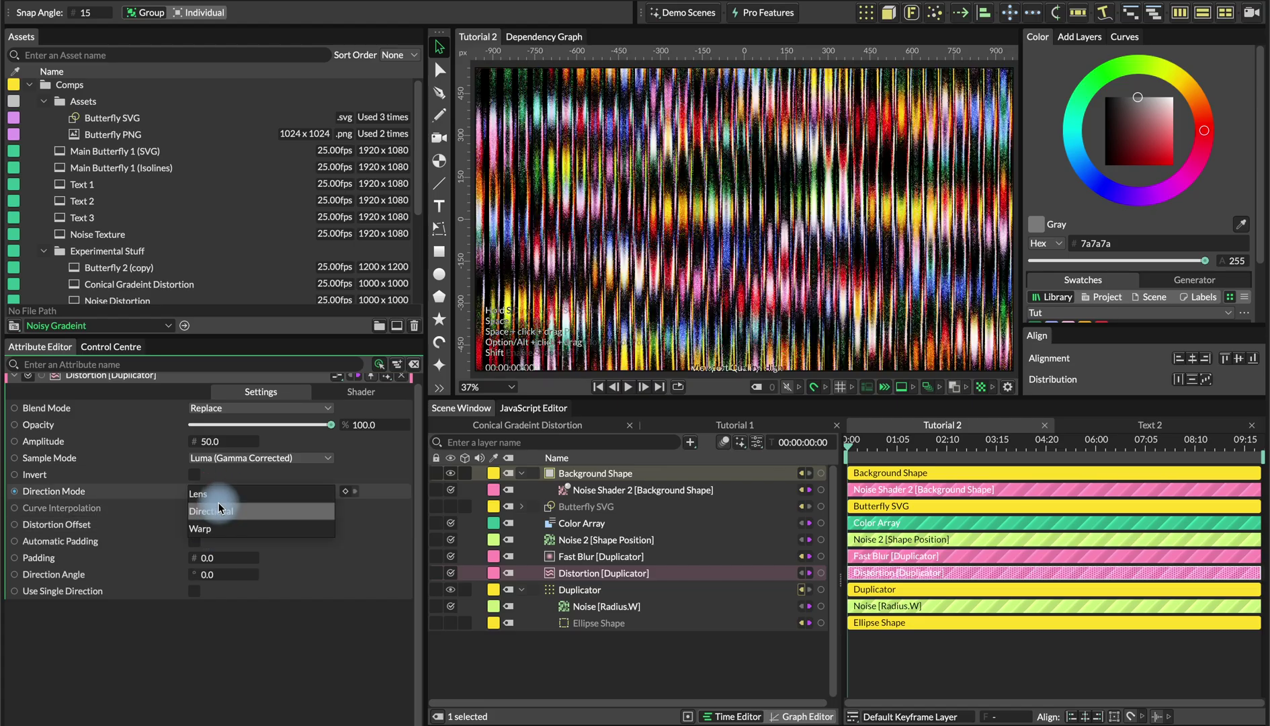
{"action": "left_click", "coordinate": [226, 510]}
{"action": "left_click_drag", "start_coordinate": [209, 441], "coordinate": [209, 445]}
{"action": "left_click_drag", "start_coordinate": [211, 524], "coordinate": [205, 526]}
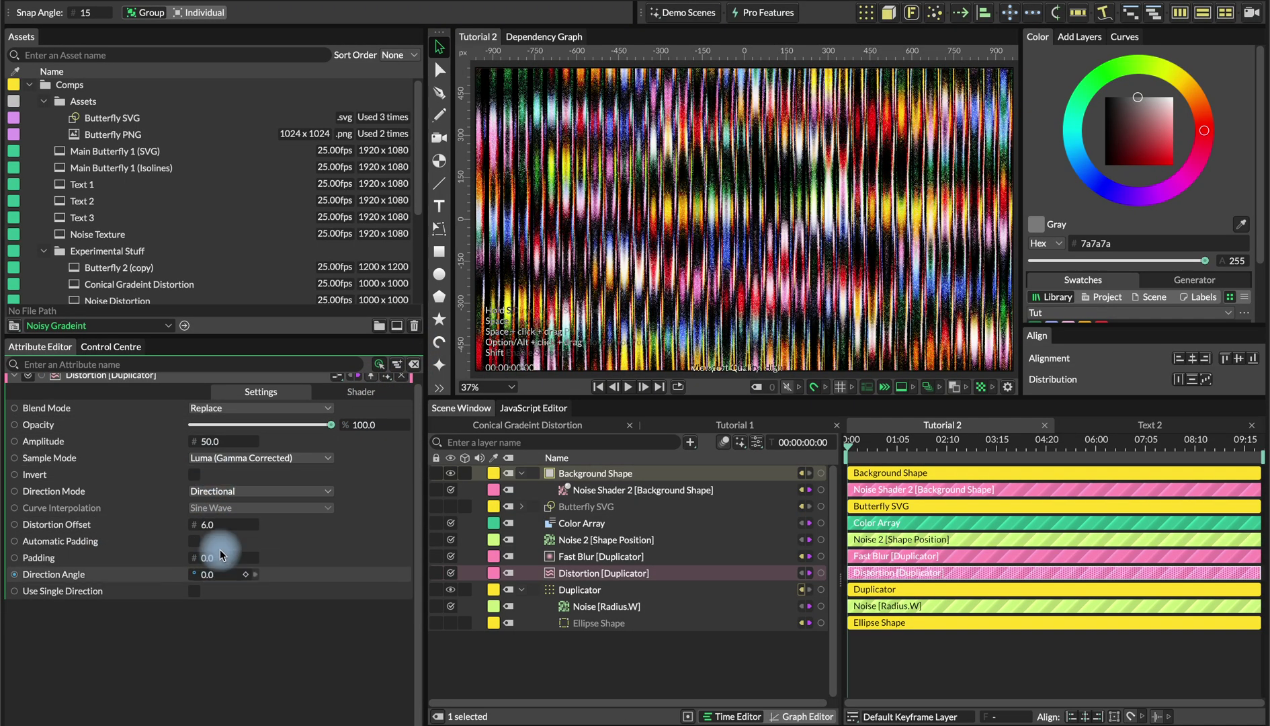
{"action": "left_click_drag", "start_coordinate": [210, 583], "coordinate": [210, 579]}
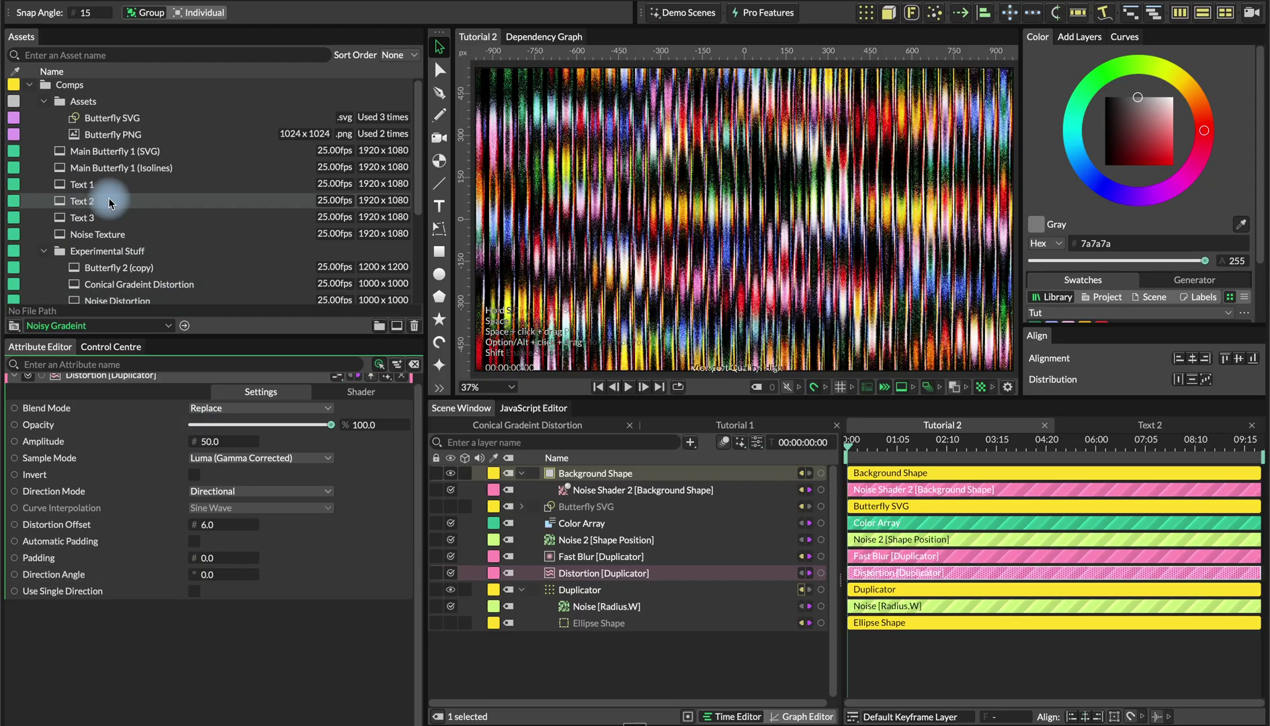
{"action": "scroll", "coordinate": [93, 207], "scroll_direction": "down", "scroll_amount": 5}
{"action": "double_click", "coordinate": [138, 132]}
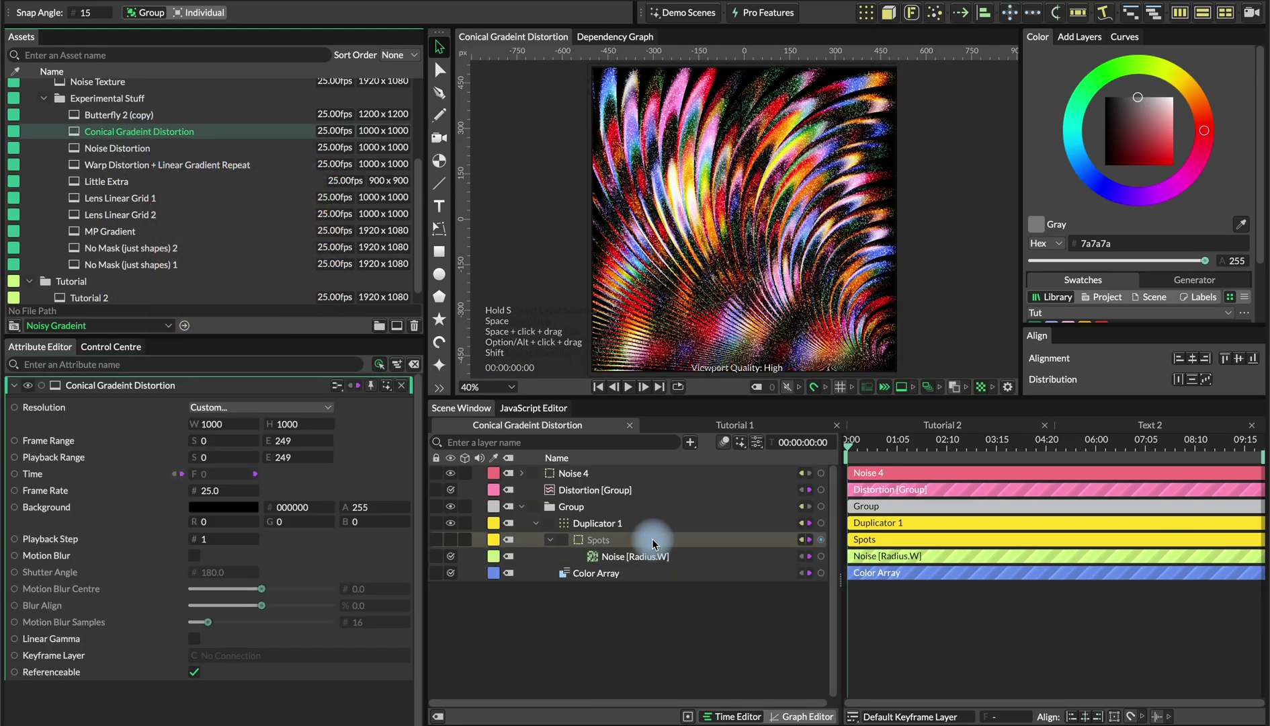
Inspect the Distortion [Group] layer's conical gradient shader settings.
{"action": "left_click", "coordinate": [593, 489]}
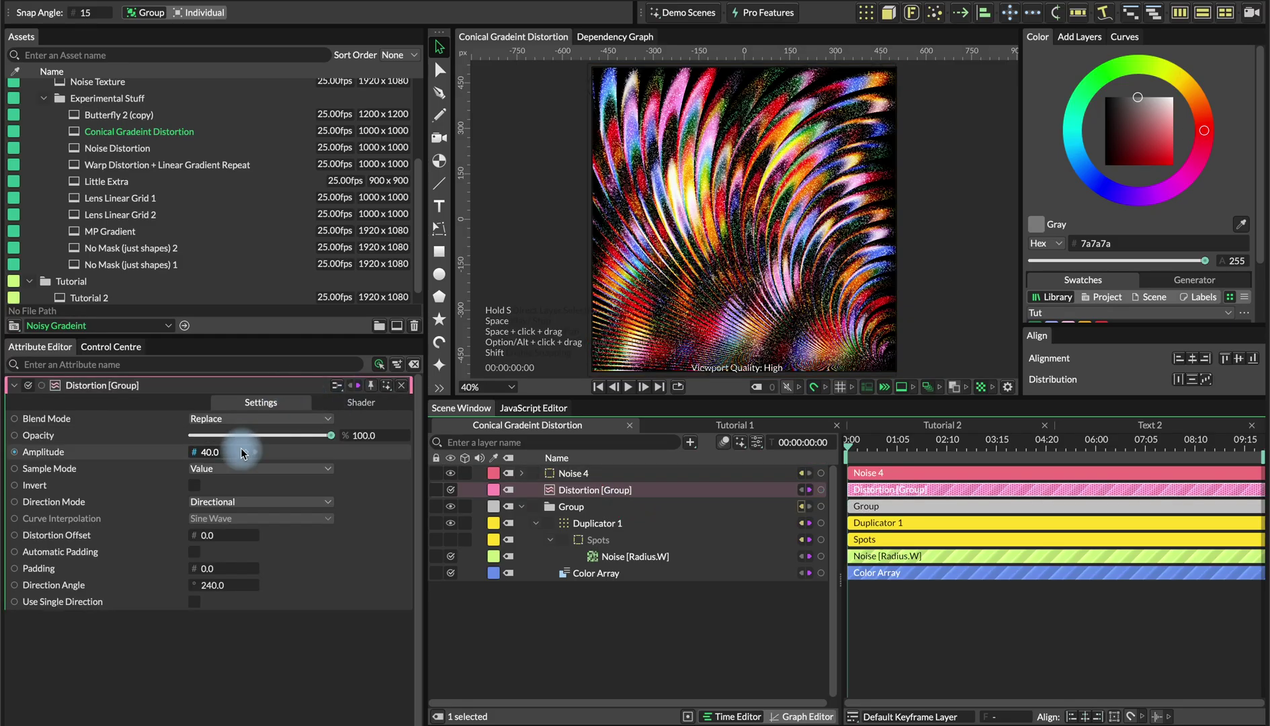
{"action": "left_click", "coordinate": [346, 407]}
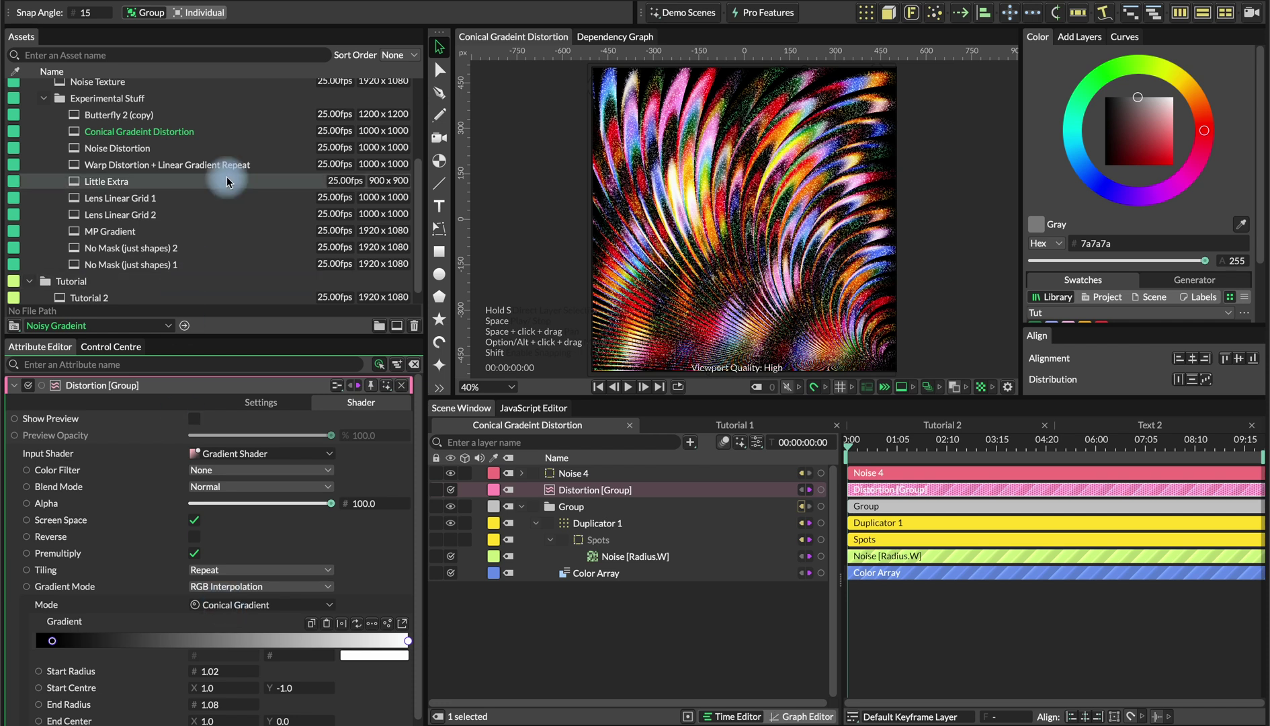
{"action": "scroll", "coordinate": [108, 249], "scroll_direction": "down", "scroll_amount": 1}
Reopen Tutorial 2 and view the Distortion [Duplicator] layer's shader settings.
{"action": "left_click", "coordinate": [119, 281]}
{"action": "double_click", "coordinate": [120, 281]}
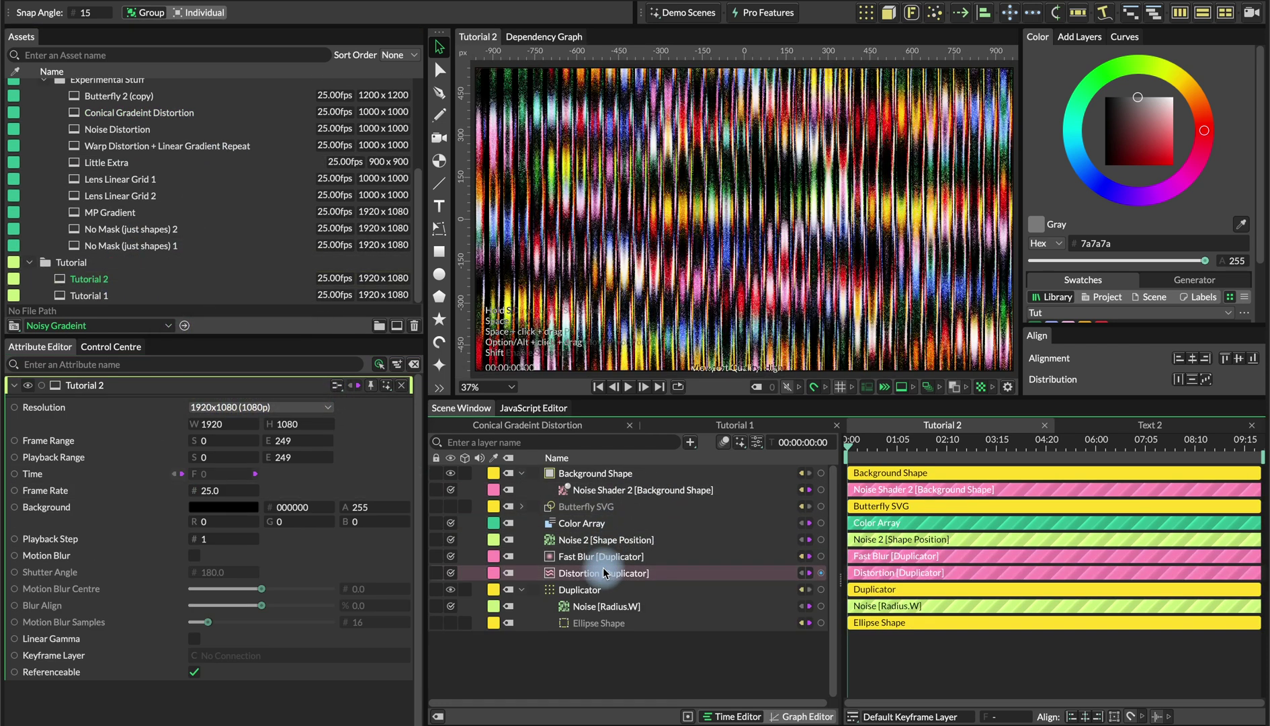
{"action": "left_click", "coordinate": [586, 556]}
{"action": "left_click", "coordinate": [586, 573]}
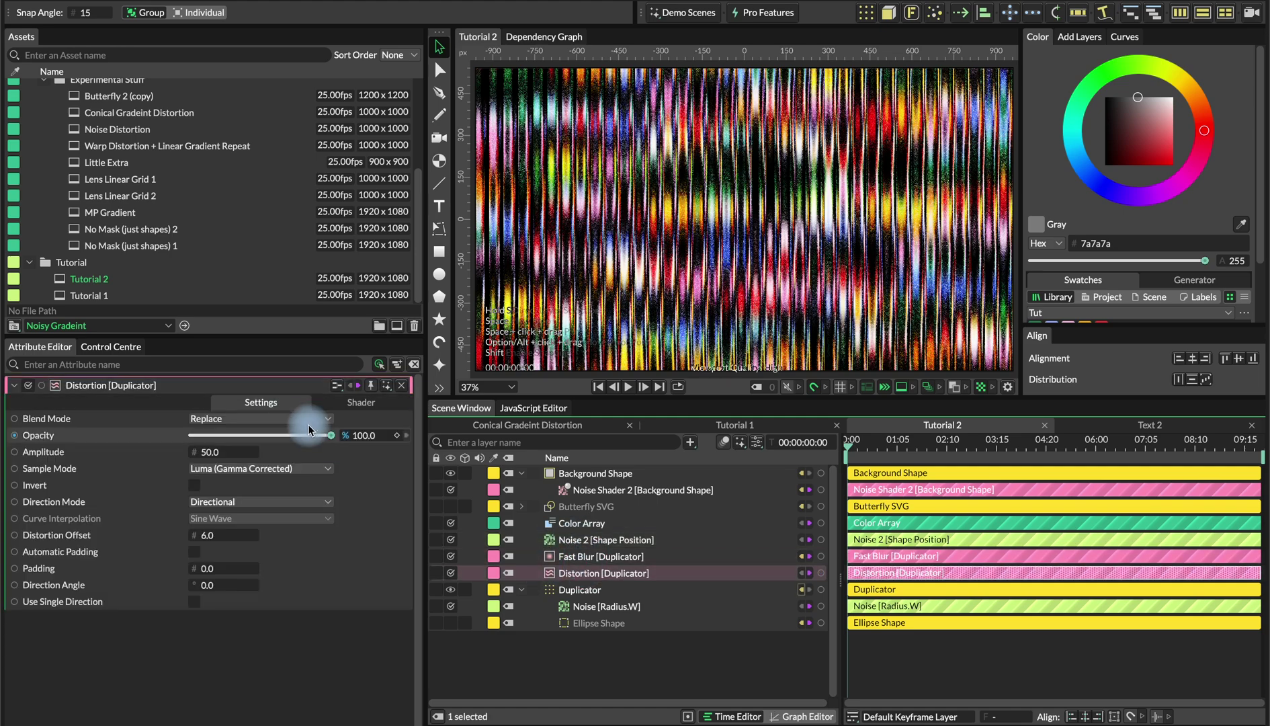
{"action": "left_click", "coordinate": [361, 402]}
Set the distortion's Input Shader to SLA Shader.
{"action": "left_click", "coordinate": [223, 460]}
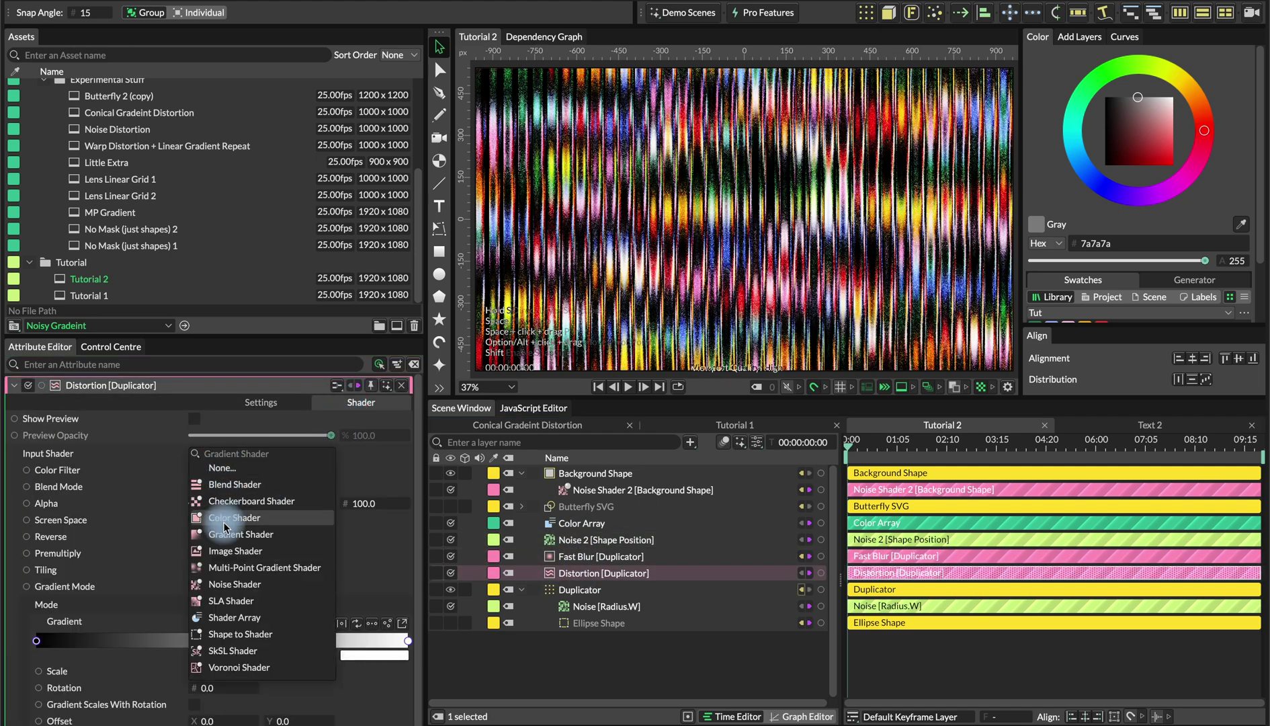
{"action": "left_click", "coordinate": [237, 598]}
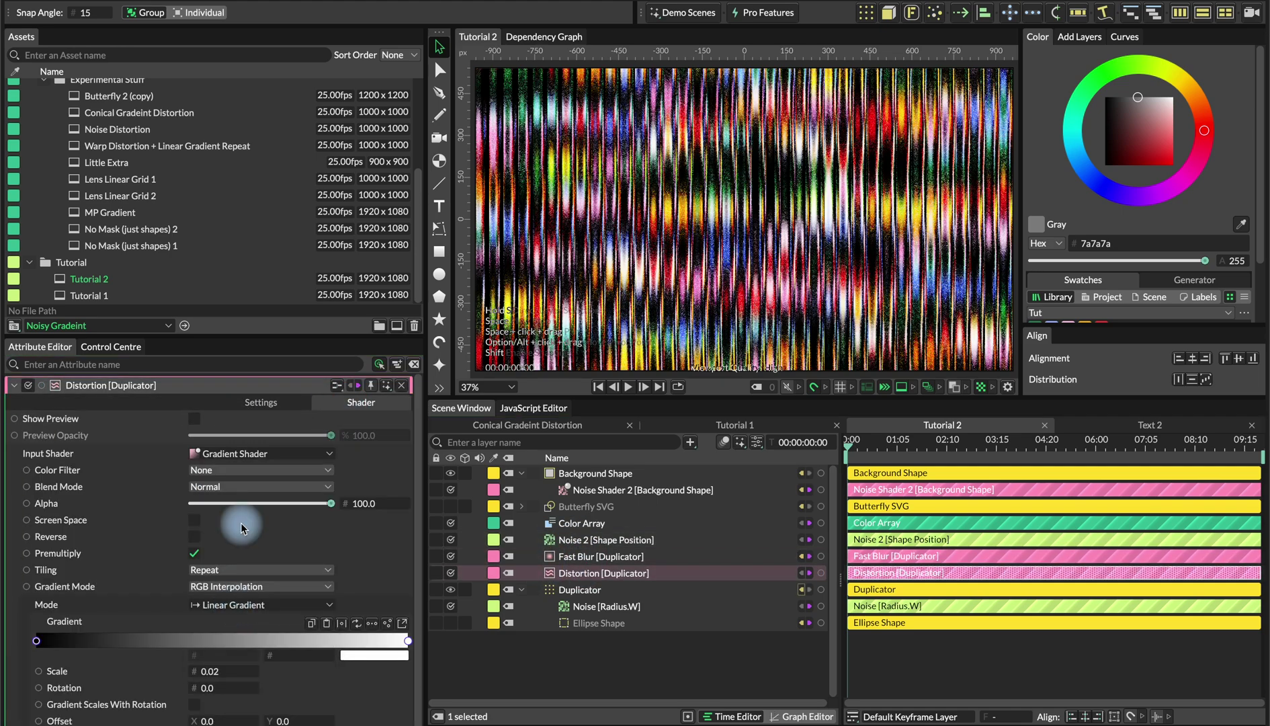
{"action": "left_click", "coordinate": [234, 455]}
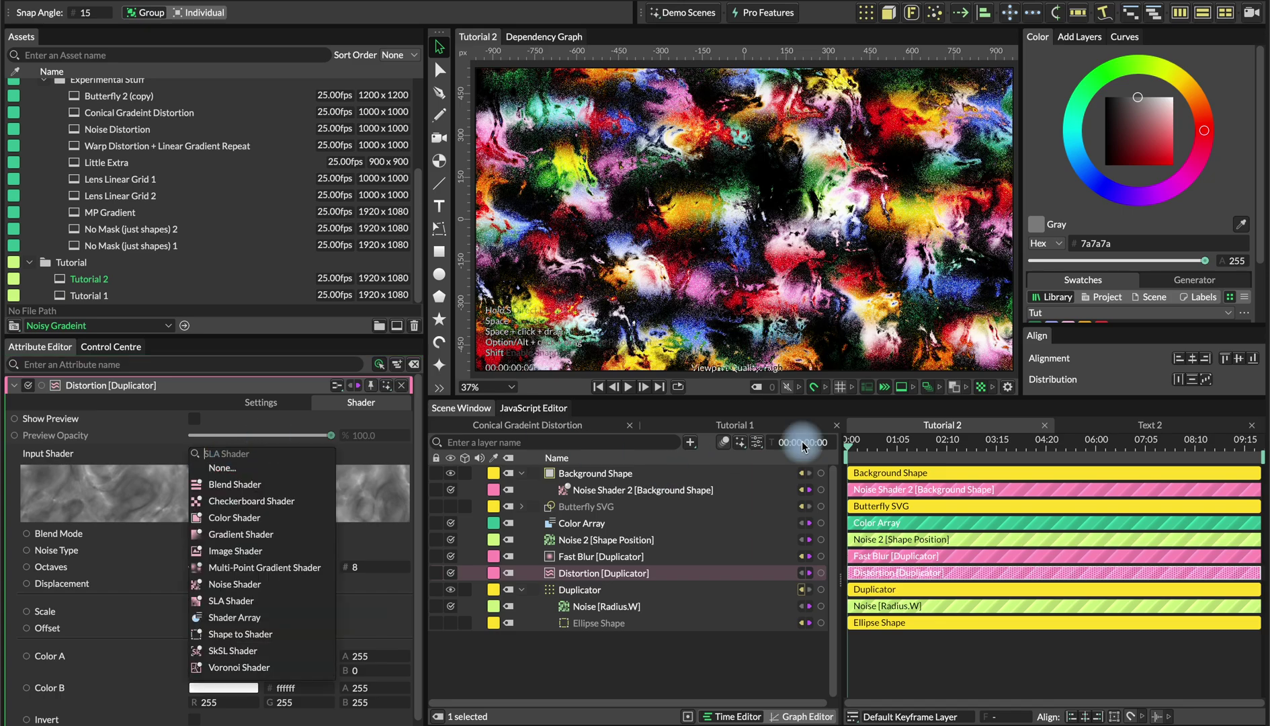
{"action": "left_click", "coordinate": [878, 438]}
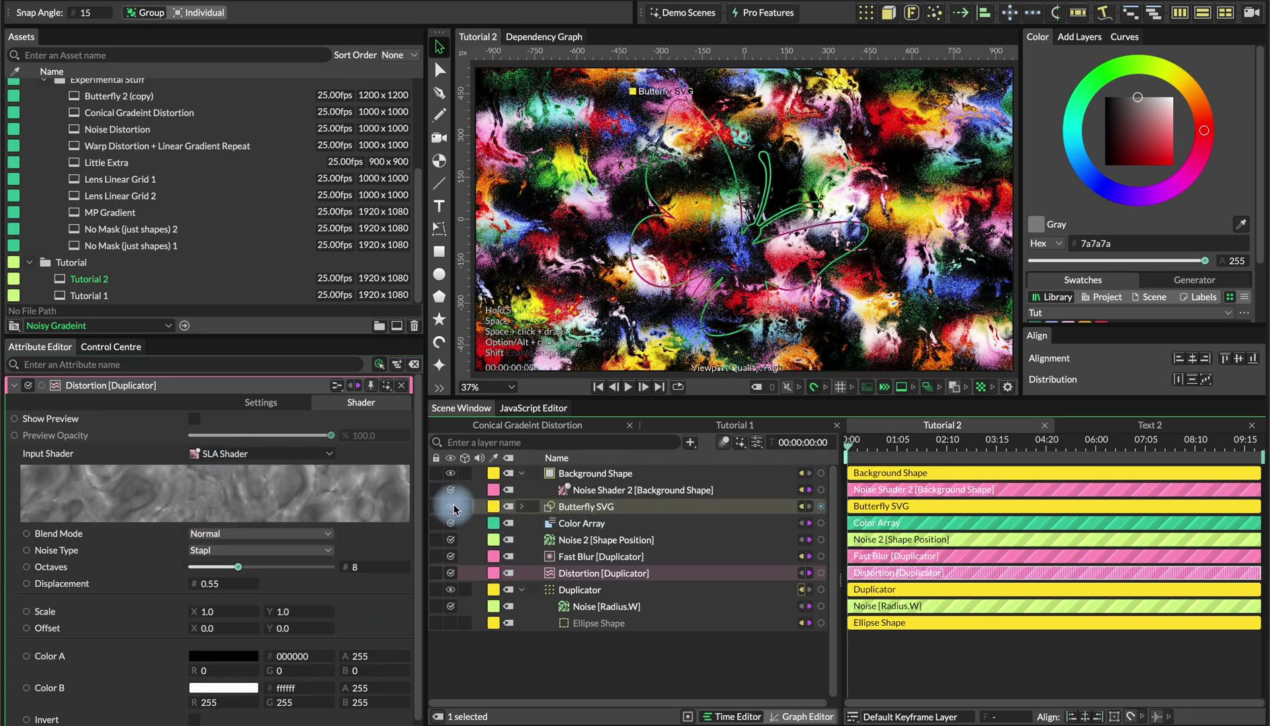
Clip the Duplicator to Butterfly SVG via Clipping Masks > Connect to new Index (0).
{"action": "left_click", "coordinate": [584, 506]}
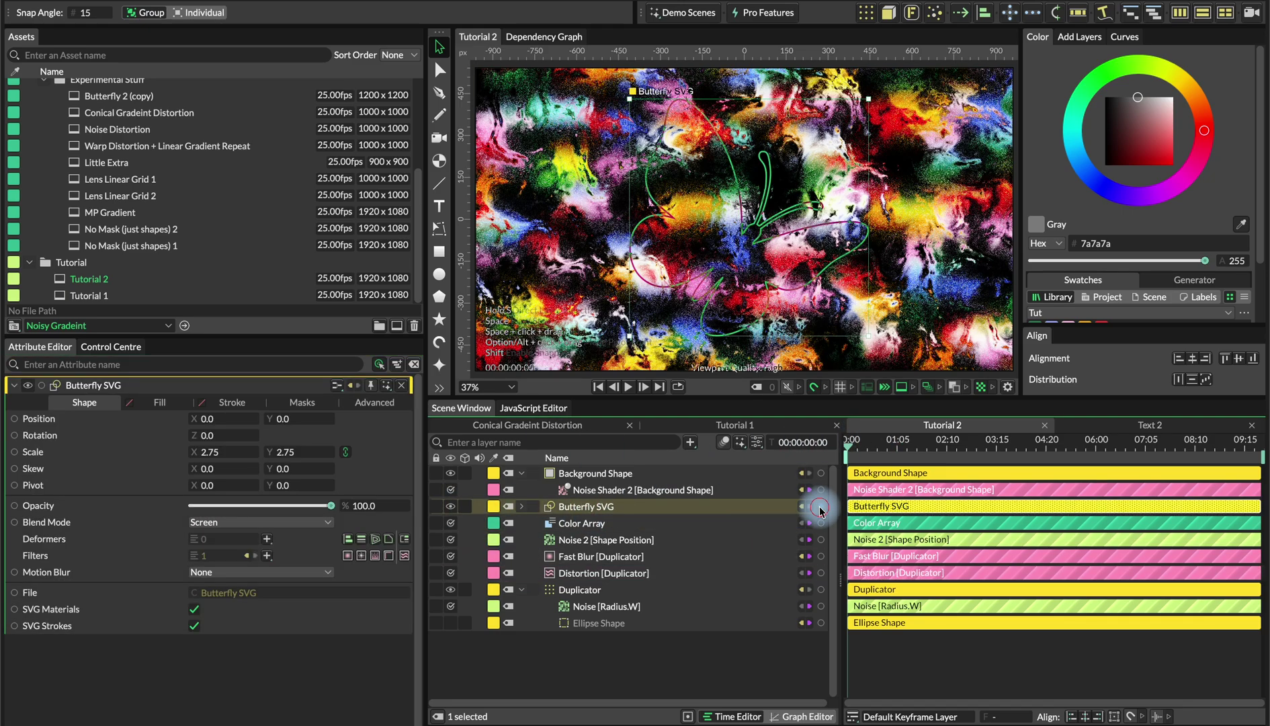
{"action": "left_click_drag", "start_coordinate": [820, 510], "coordinate": [565, 590]}
{"action": "mouse_move", "coordinate": [651, 616]}
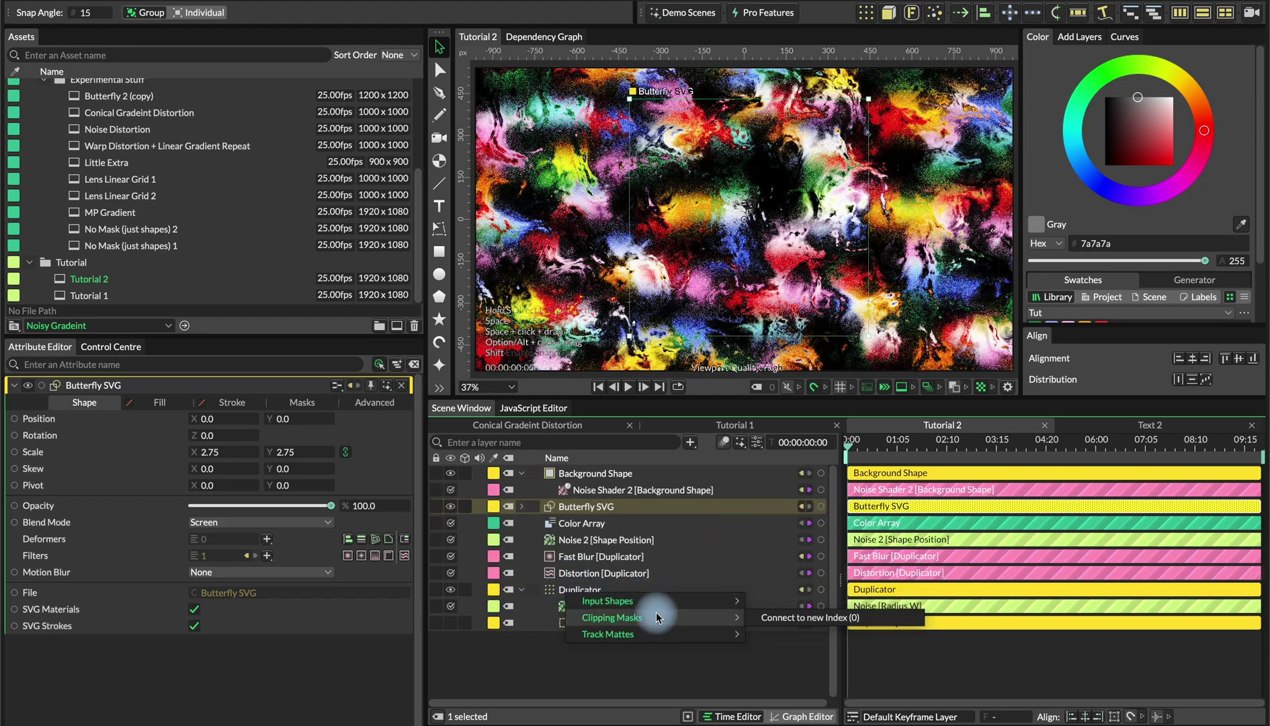
{"action": "left_click", "coordinate": [770, 625]}
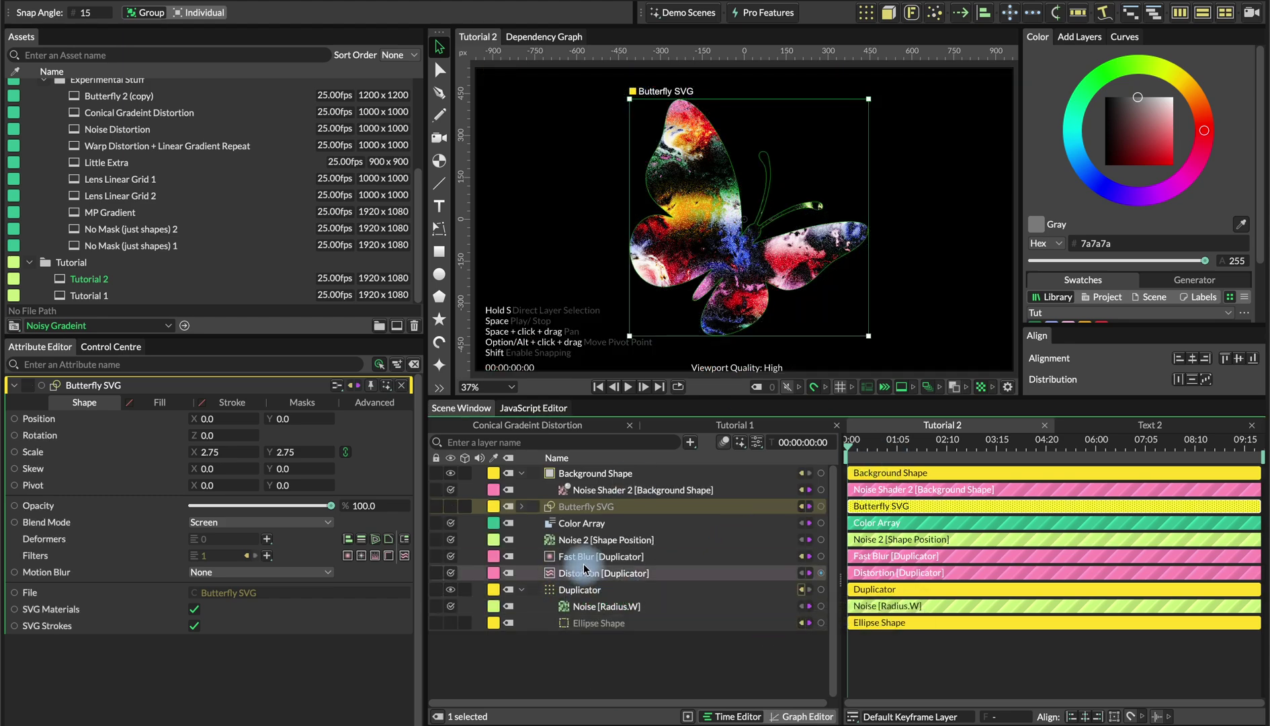
Resize the Duplicator's dots, then return to the Distortion layer's SLA shader settings.
{"action": "left_click", "coordinate": [586, 588]}
{"action": "left_click_drag", "start_coordinate": [283, 453], "coordinate": [283, 454]}
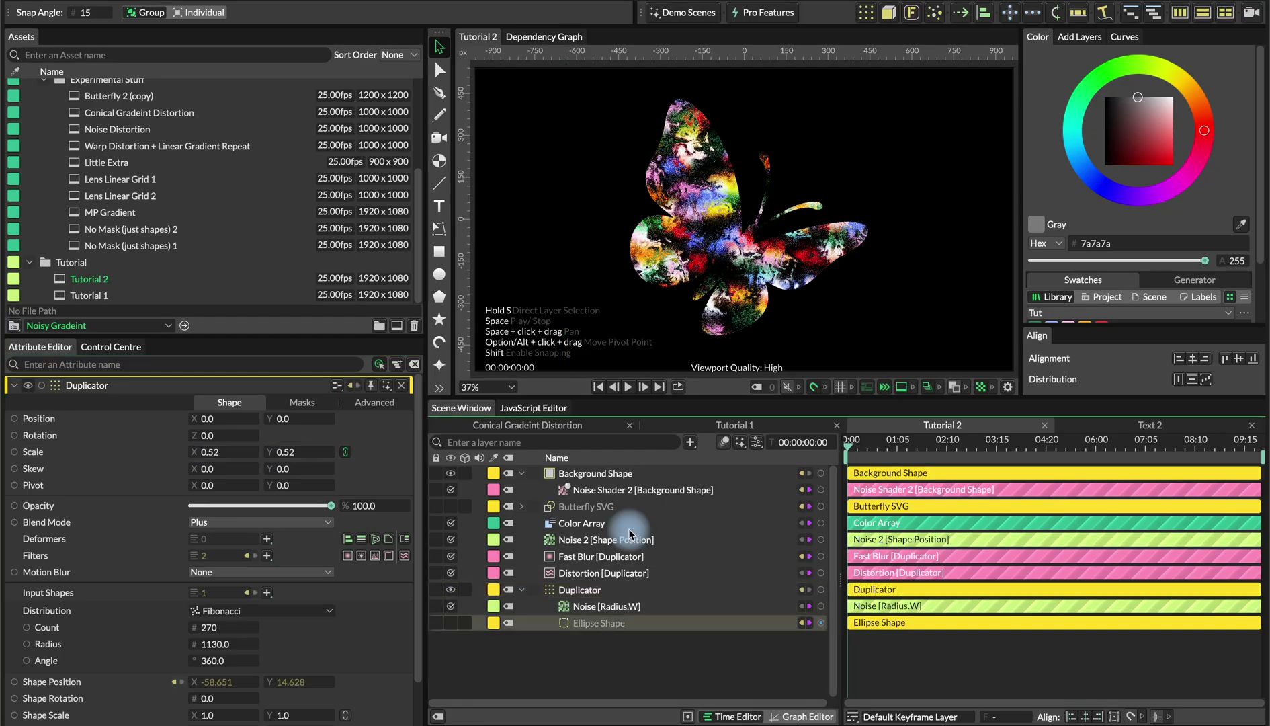
{"action": "left_click", "coordinate": [602, 510]}
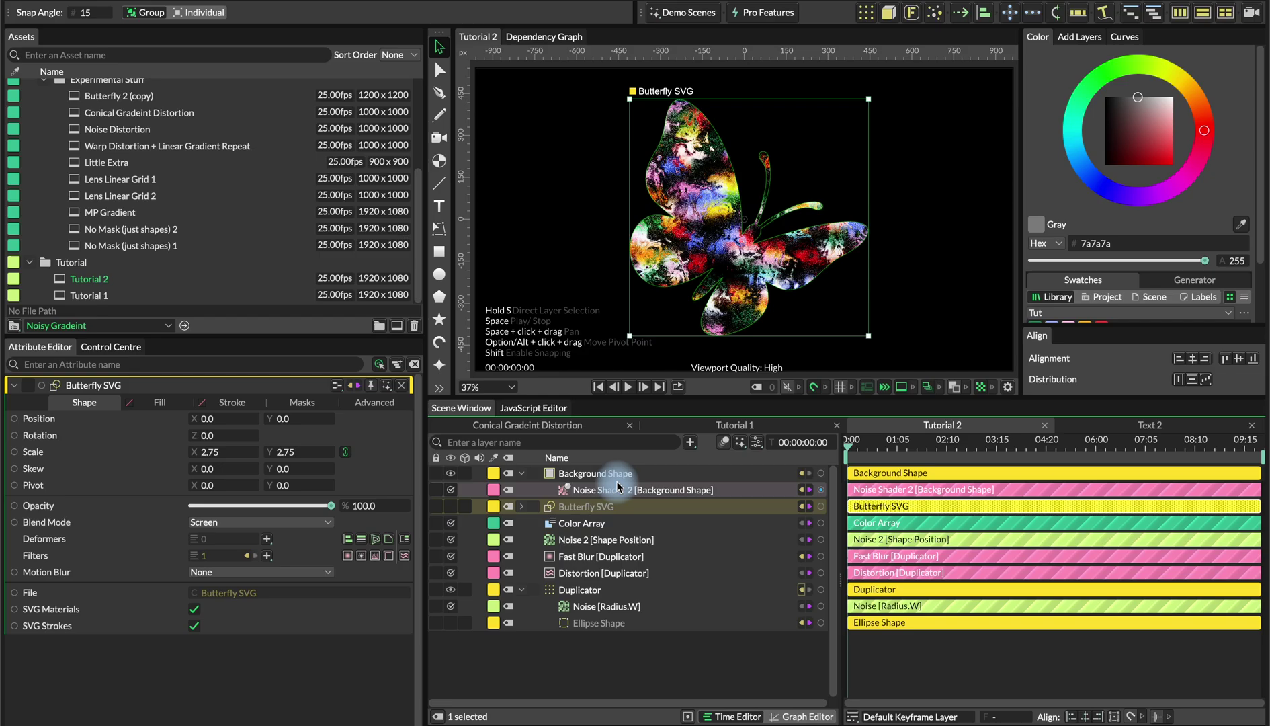
{"action": "left_click", "coordinate": [606, 558]}
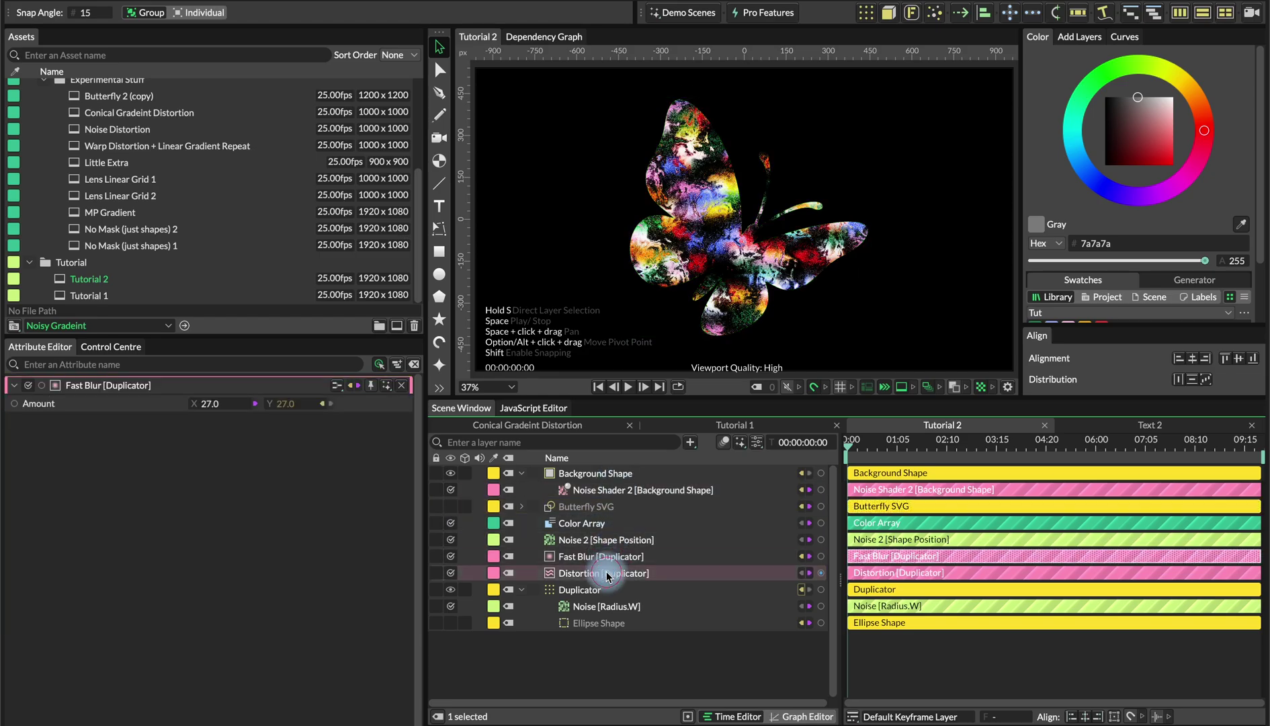
{"action": "left_click", "coordinate": [605, 572]}
{"action": "left_click", "coordinate": [358, 402]}
{"action": "scroll", "coordinate": [200, 590], "scroll_direction": "down", "scroll_amount": 1}
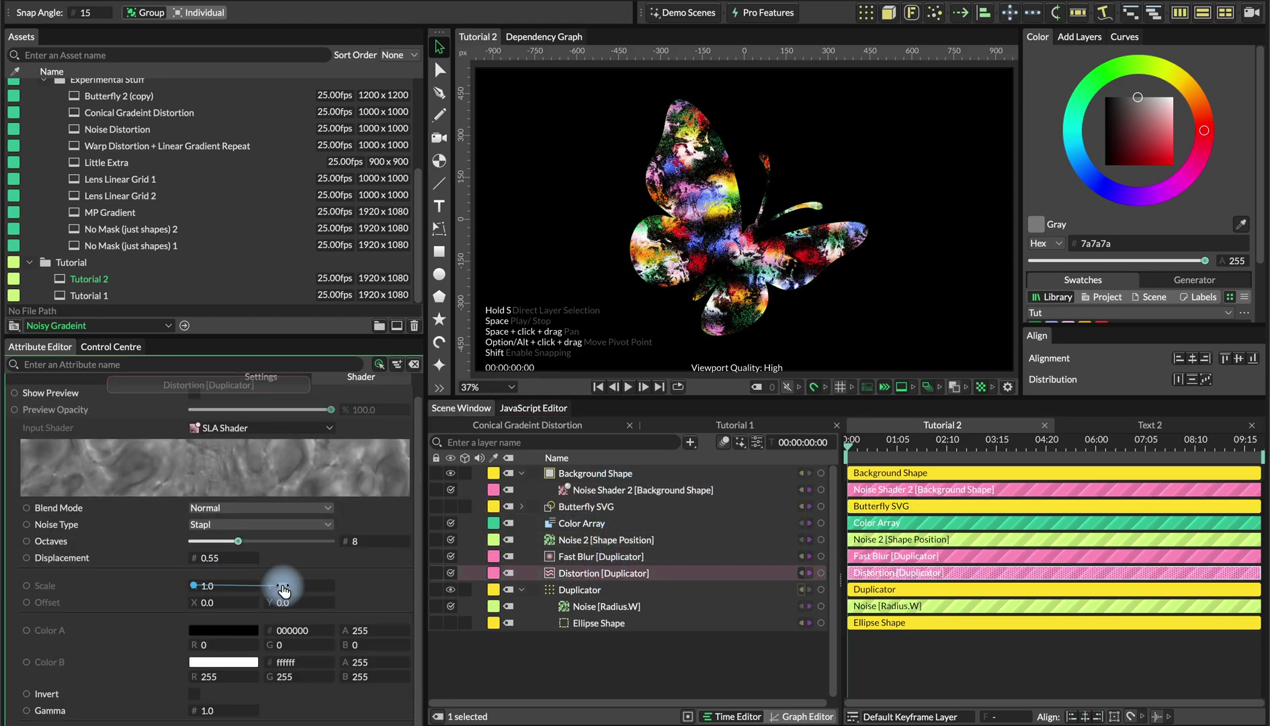
Reduce the SLA noise scale to 1.16 and preview the animation.
{"action": "left_click", "coordinate": [225, 589]}
{"action": "mouse_move", "coordinate": [221, 584]}
{"action": "left_mouse_down"}
{"action": "mouse_move", "coordinate": [226, 568]}
{"action": "mouse_move", "coordinate": [235, 575]}
{"action": "mouse_move", "coordinate": [220, 565]}
{"action": "left_mouse_up"}
{"action": "left_click", "coordinate": [218, 558]}
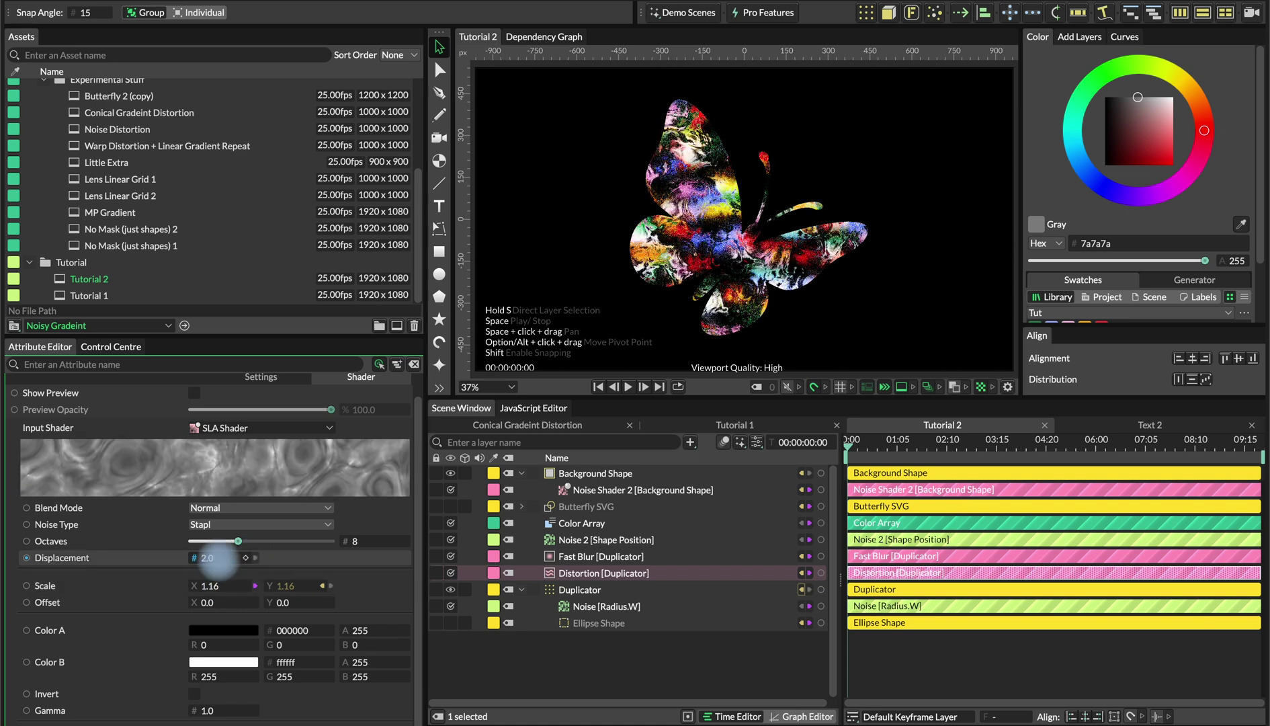
{"action": "key", "text": "space"}
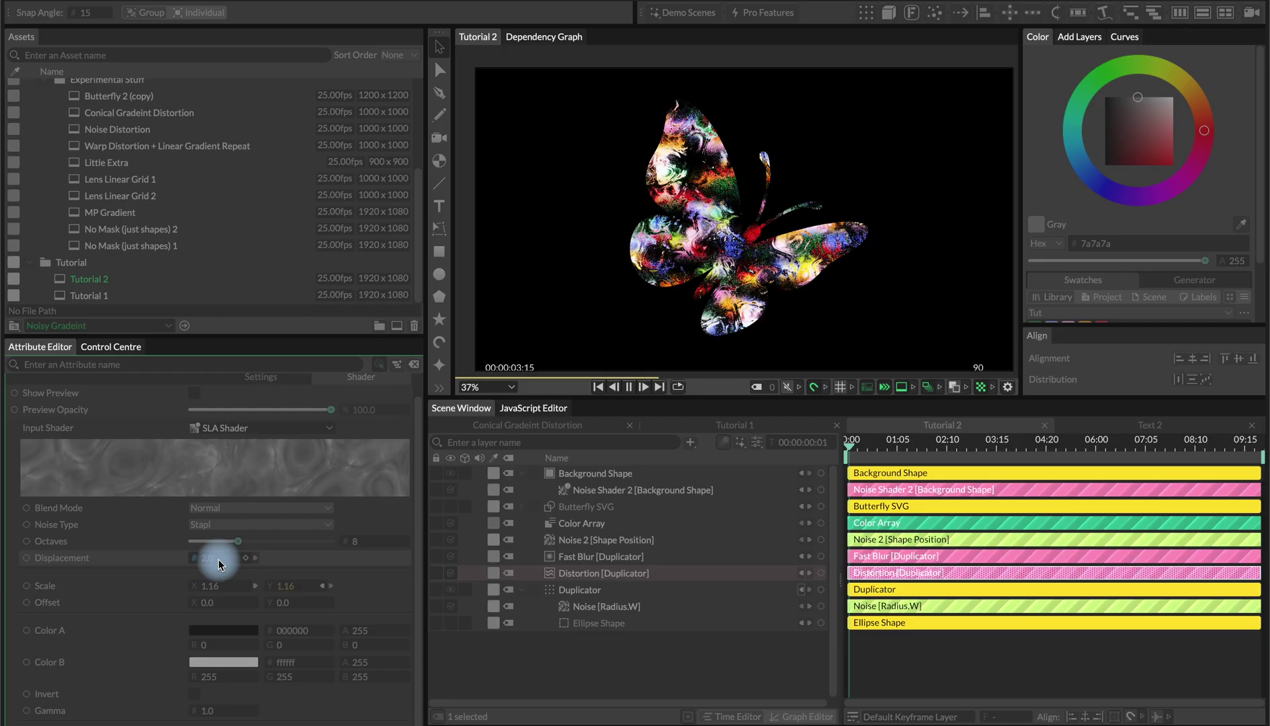
{"action": "key", "text": "space"}
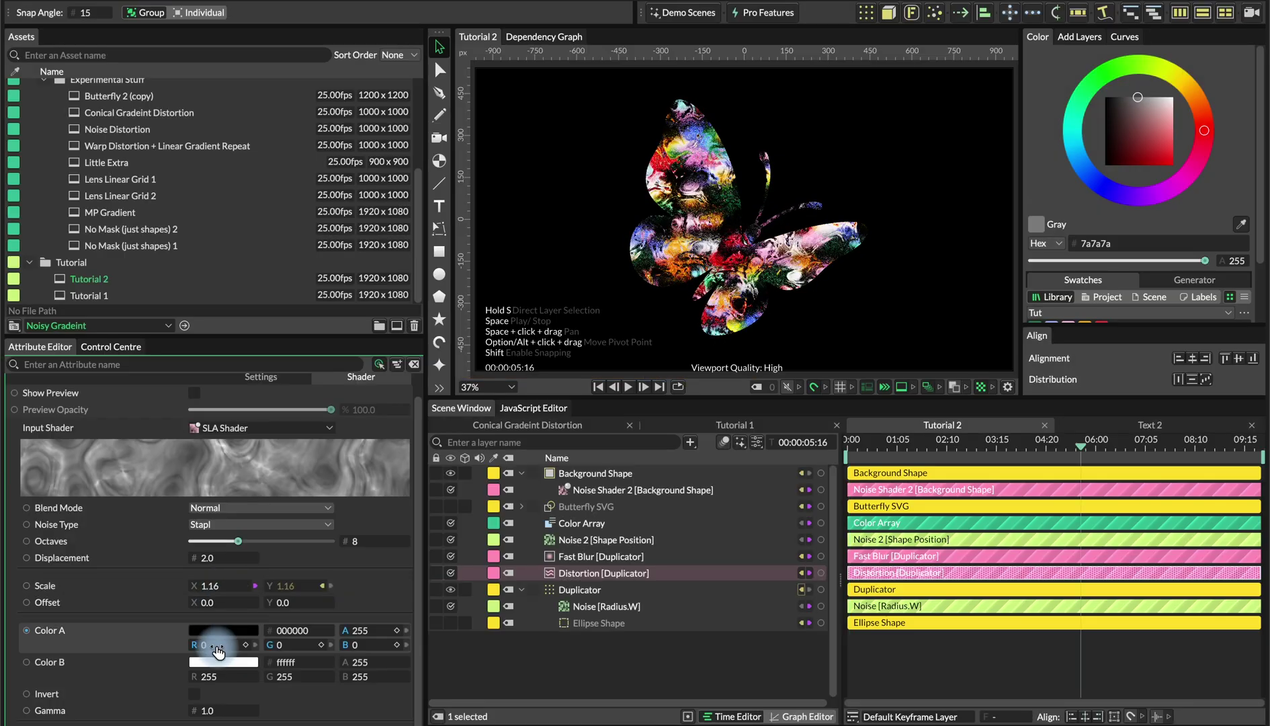
{"action": "left_click", "coordinate": [217, 696]}
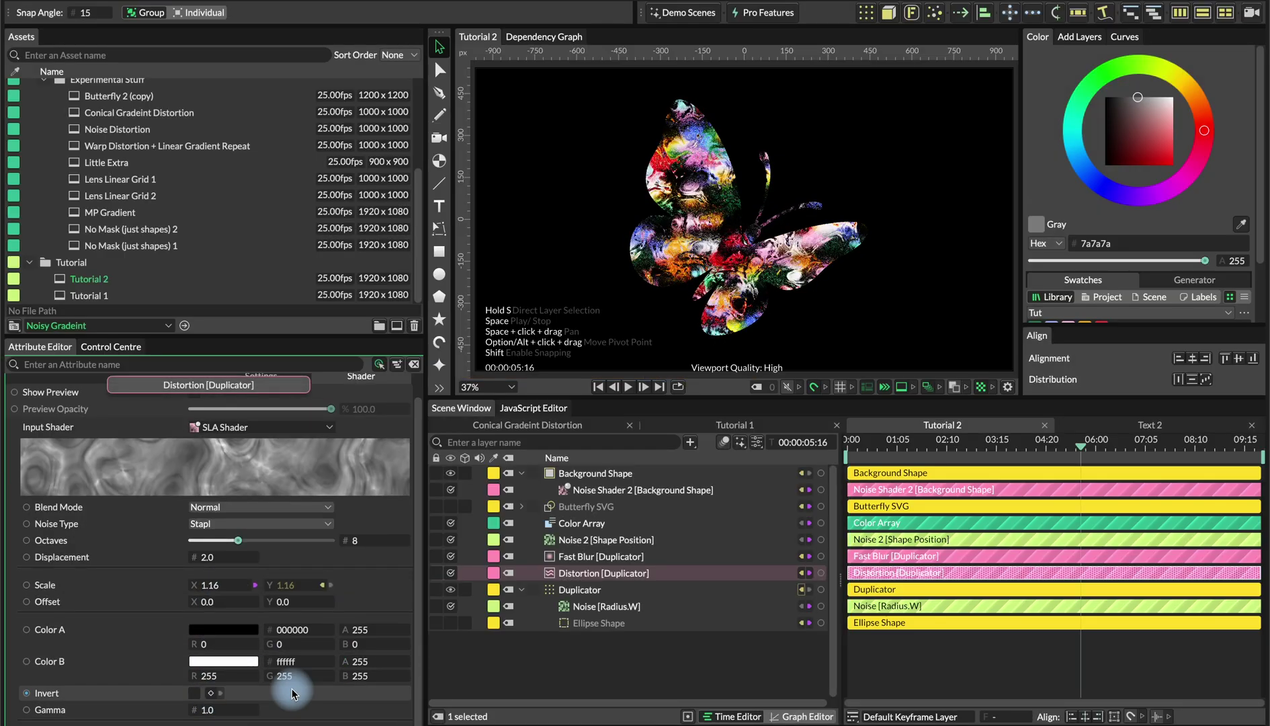
Switch the noise type to Cell, preview it, and reduce the noise scale to 0.6.
{"action": "left_click", "coordinate": [249, 523]}
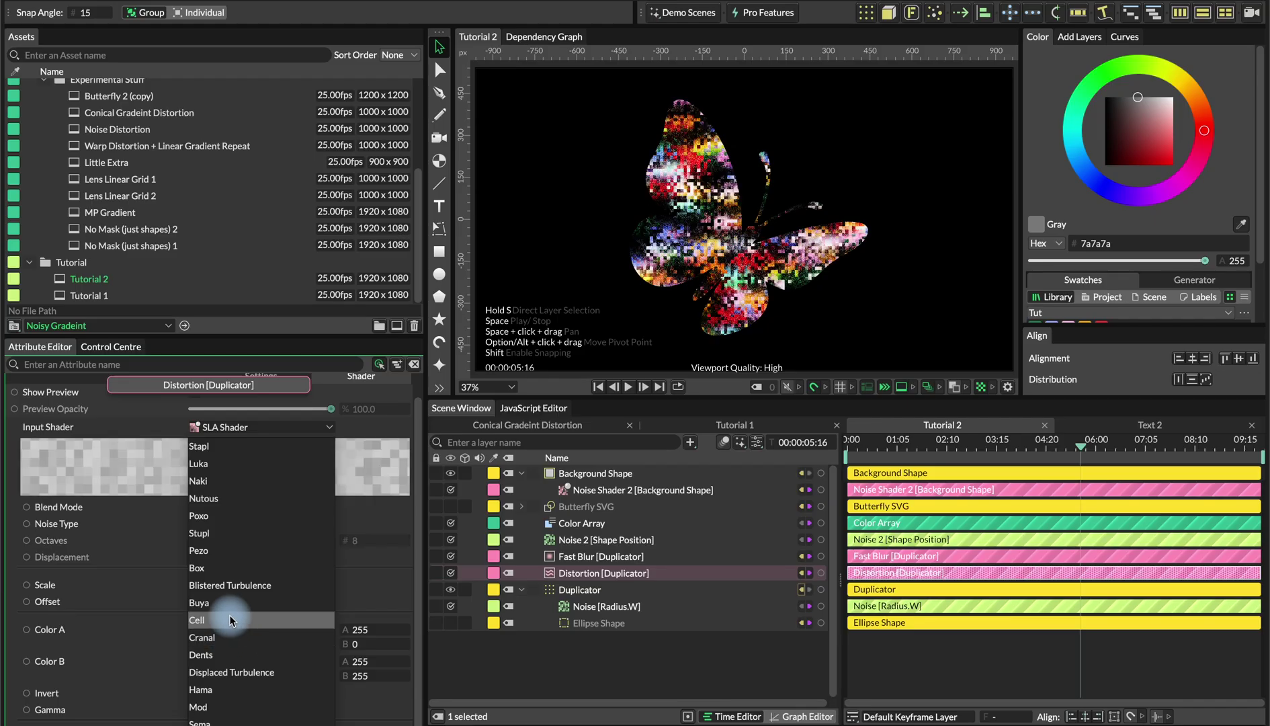
{"action": "left_click", "coordinate": [229, 615]}
{"action": "key", "text": "space"}
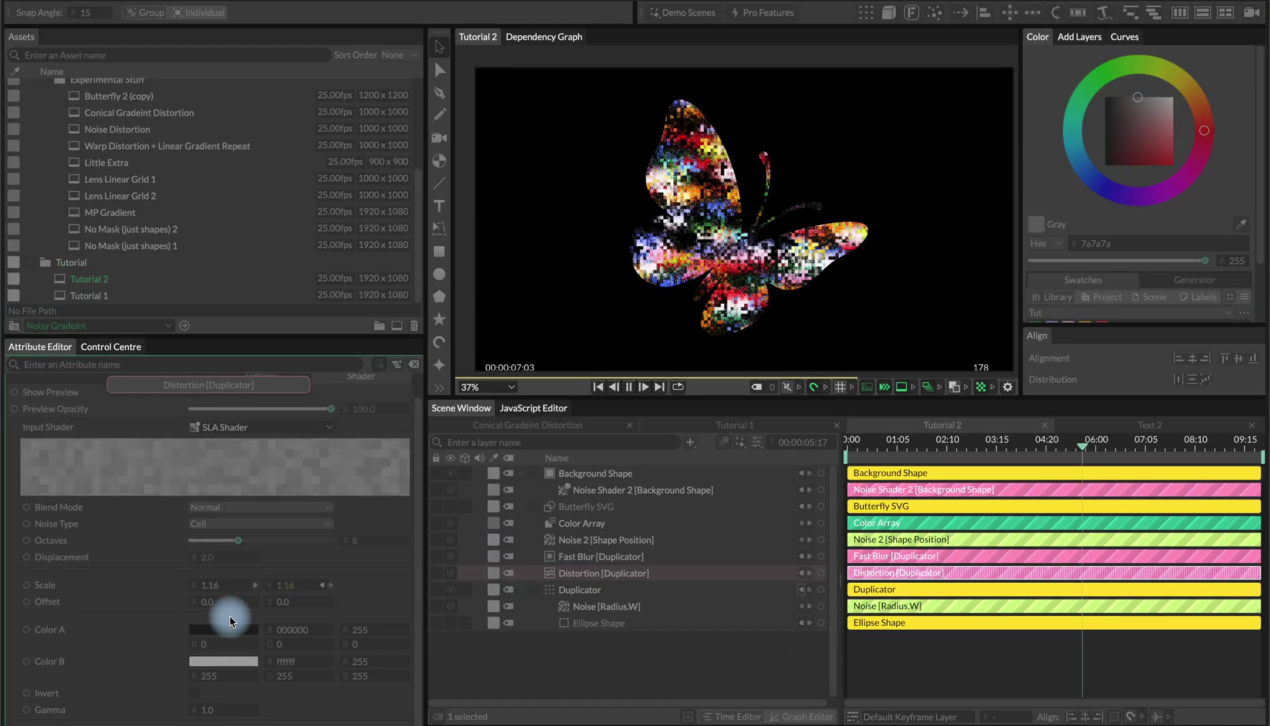
{"action": "key", "text": "space"}
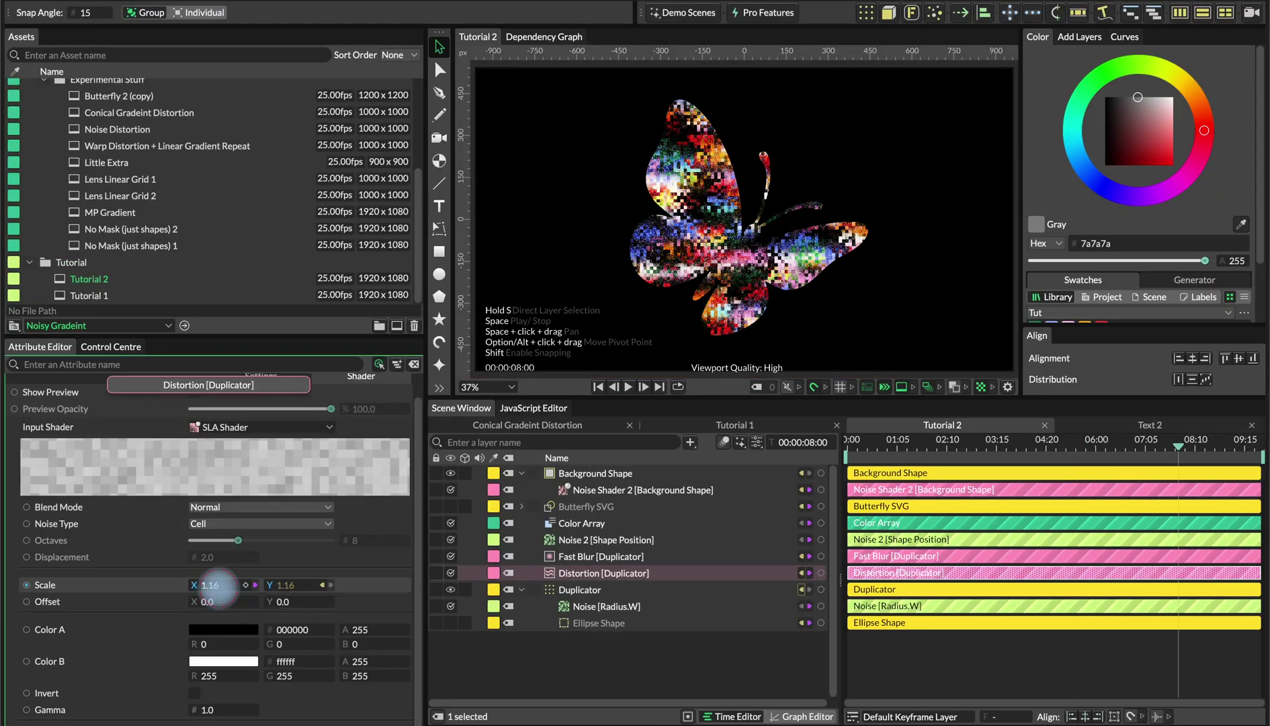
{"action": "left_click_drag", "start_coordinate": [222, 584], "coordinate": [141, 601]}
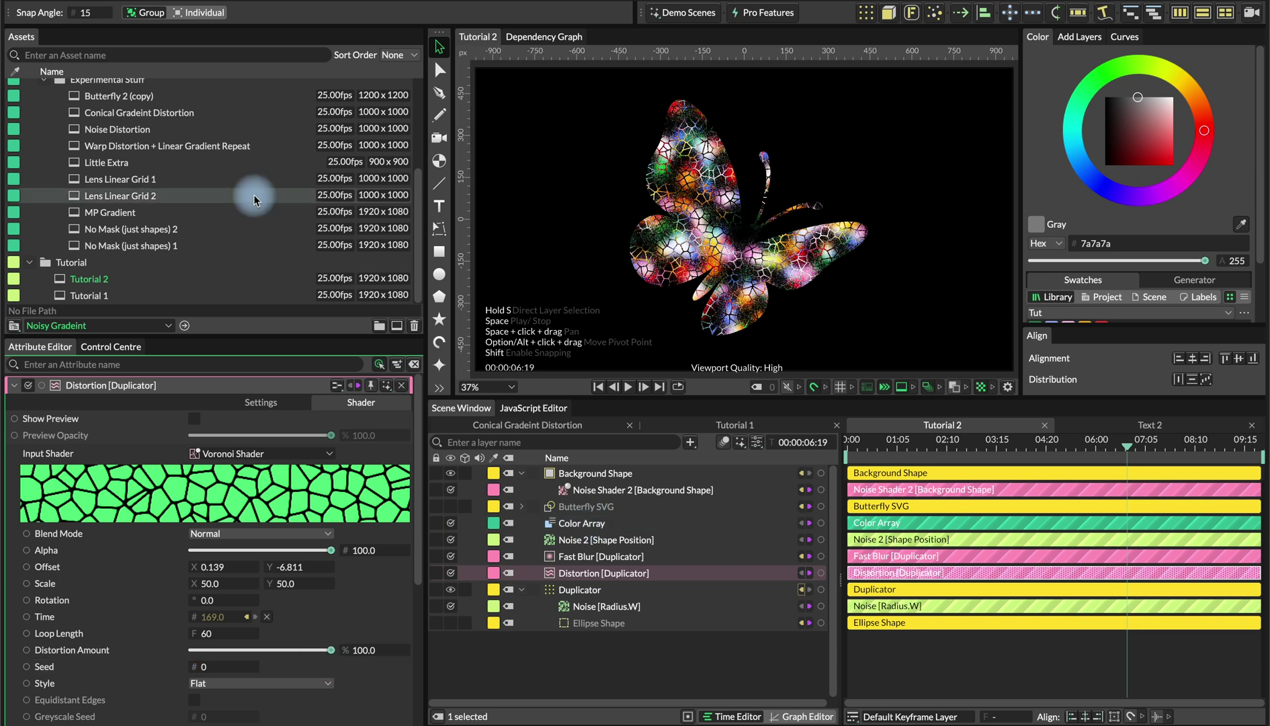
{"action": "left_click", "coordinate": [97, 0]}
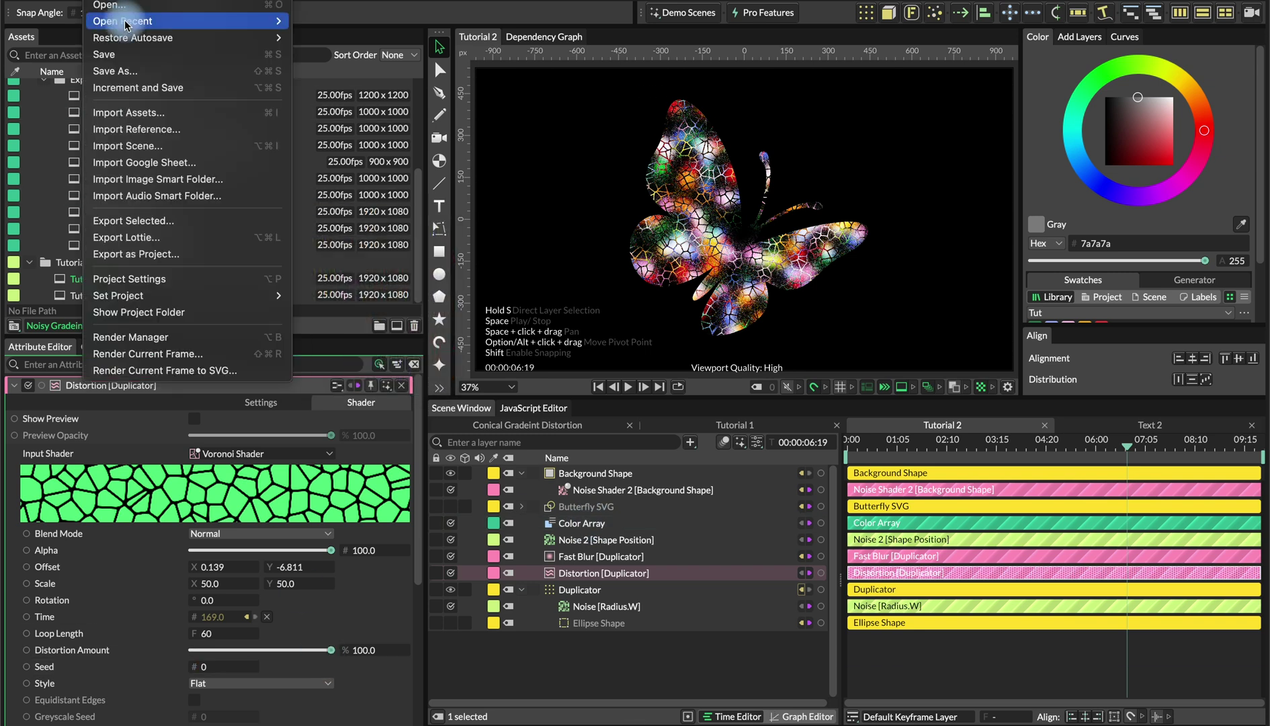
Open the recent PF.cv project and view the Distortion Vertical layer's shader settings.
{"action": "mouse_move", "coordinate": [249, 21]}
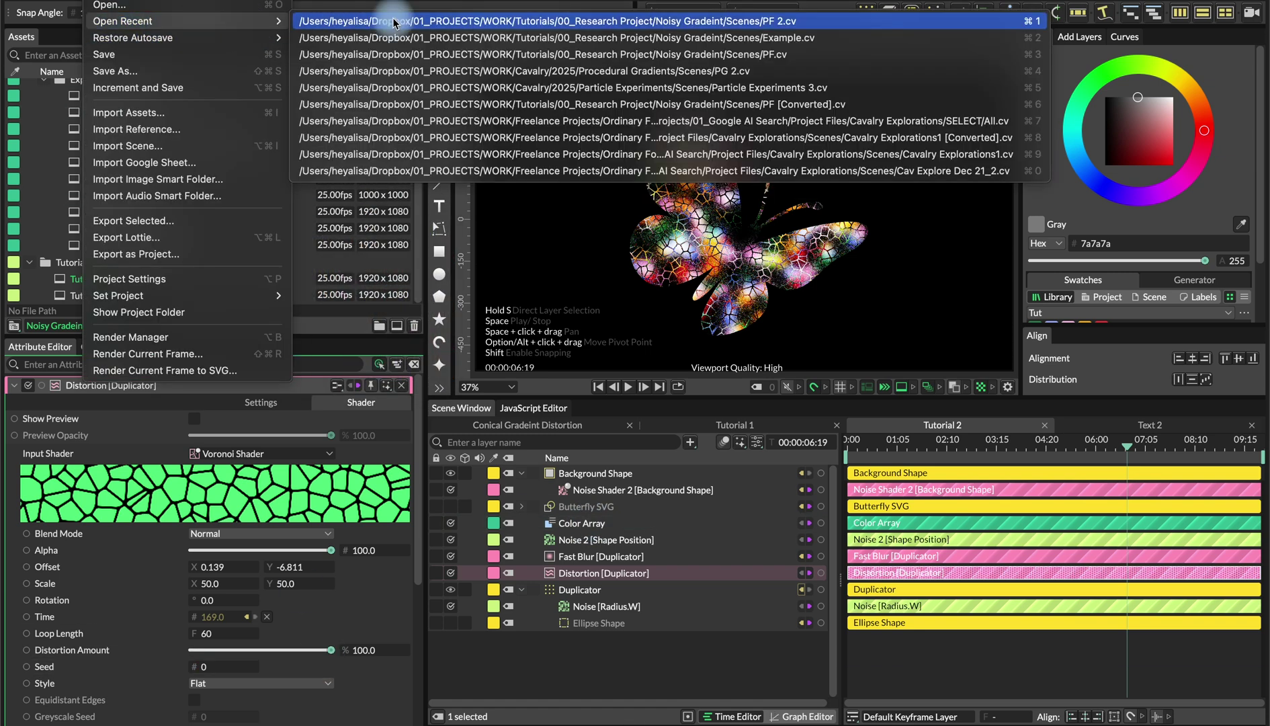
{"action": "left_click", "coordinate": [455, 54]}
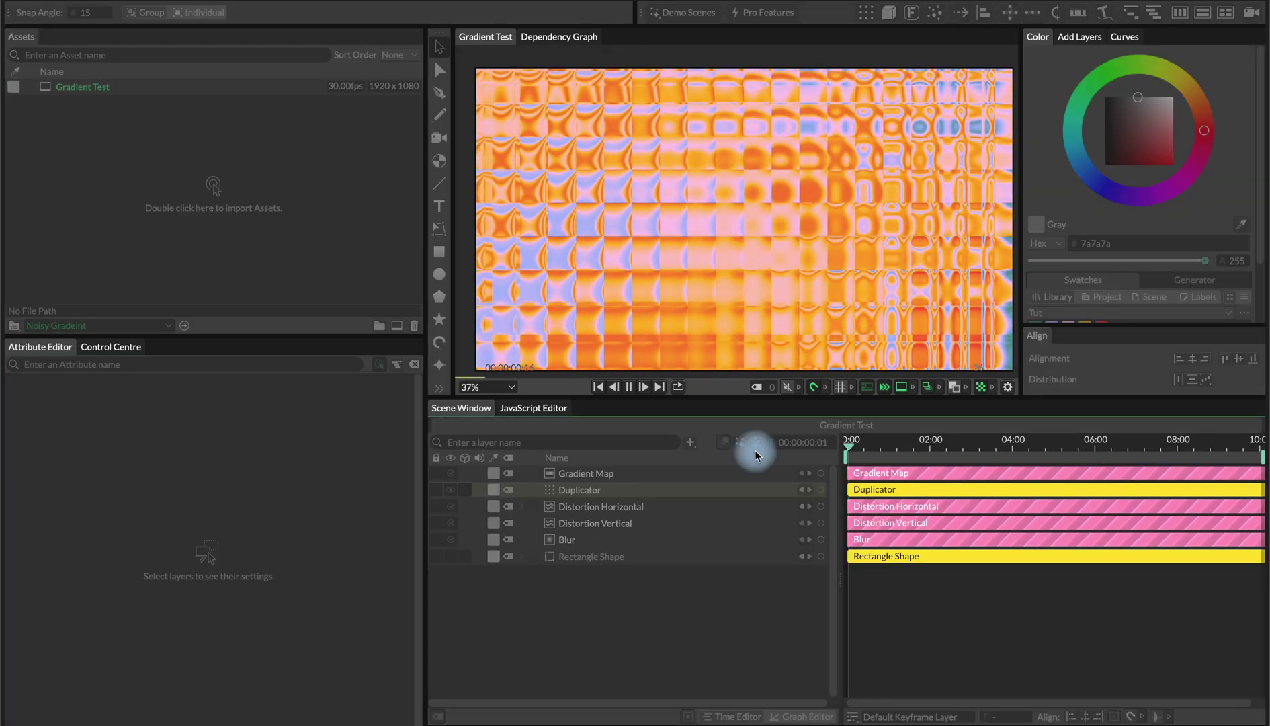
{"action": "left_click", "coordinate": [646, 505]}
{"action": "left_click", "coordinate": [629, 522]}
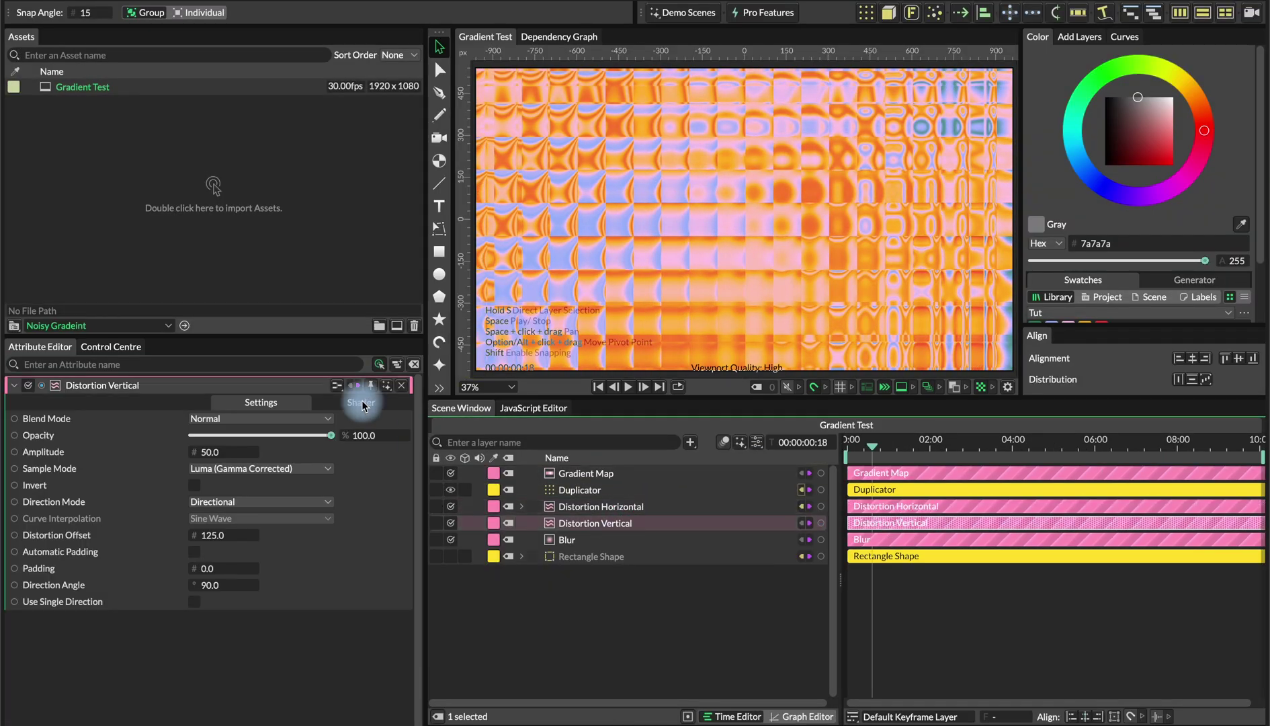
{"action": "left_click", "coordinate": [362, 403]}
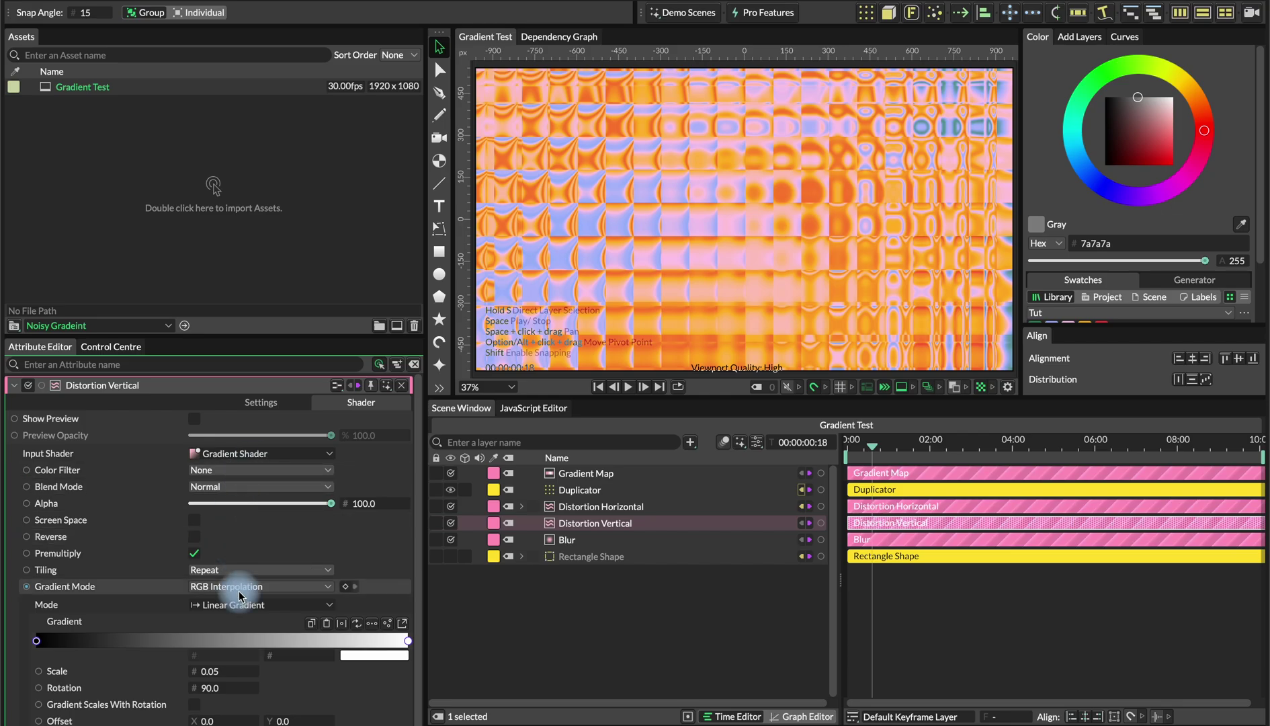
Compare Distortion Horizontal's shader and inspect its animated Frame [Offset.X] driver.
{"action": "left_click", "coordinate": [602, 508]}
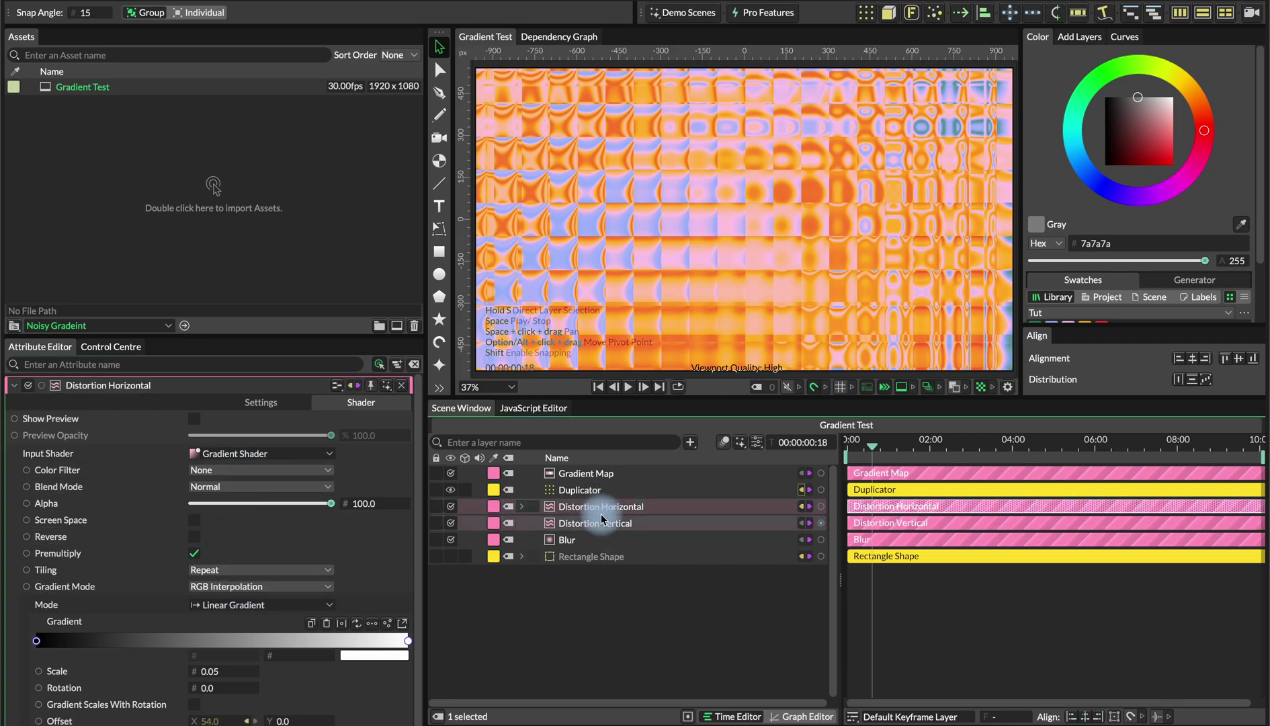
{"action": "left_click_drag", "start_coordinate": [602, 521], "coordinate": [610, 518]}
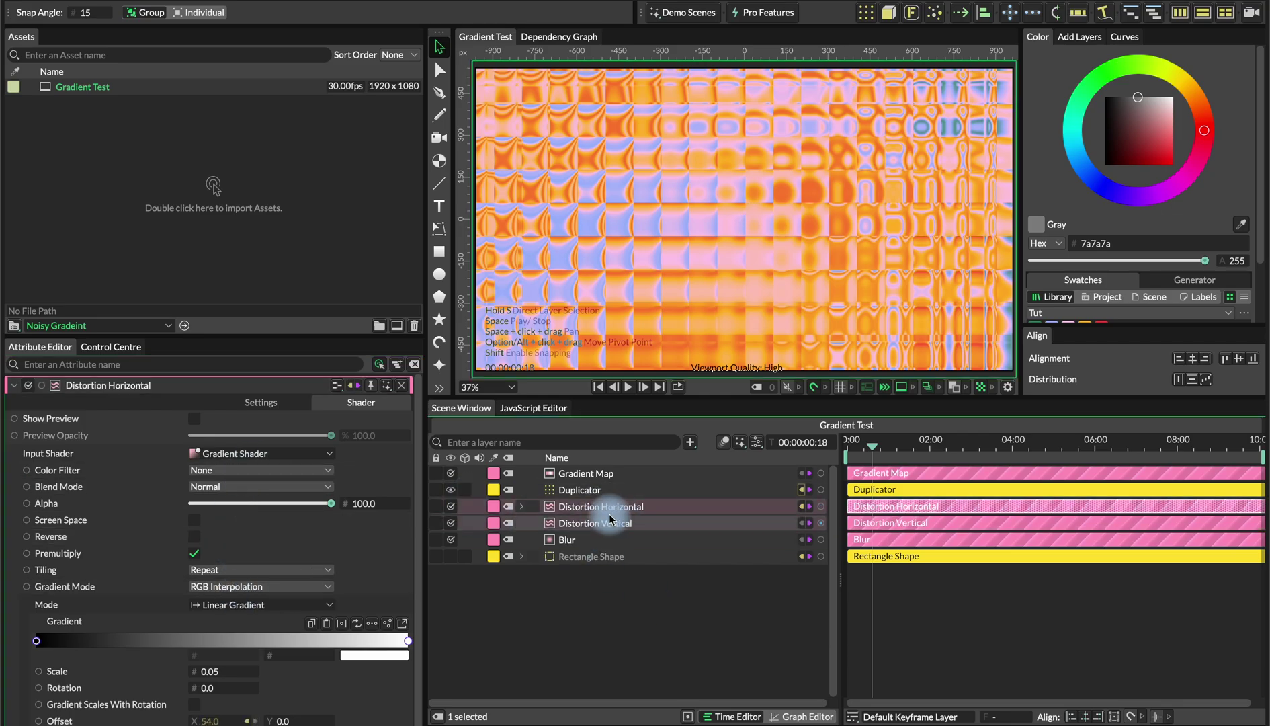
{"action": "left_click", "coordinate": [518, 509]}
{"action": "left_click", "coordinate": [520, 510]}
{"action": "left_click", "coordinate": [523, 509]}
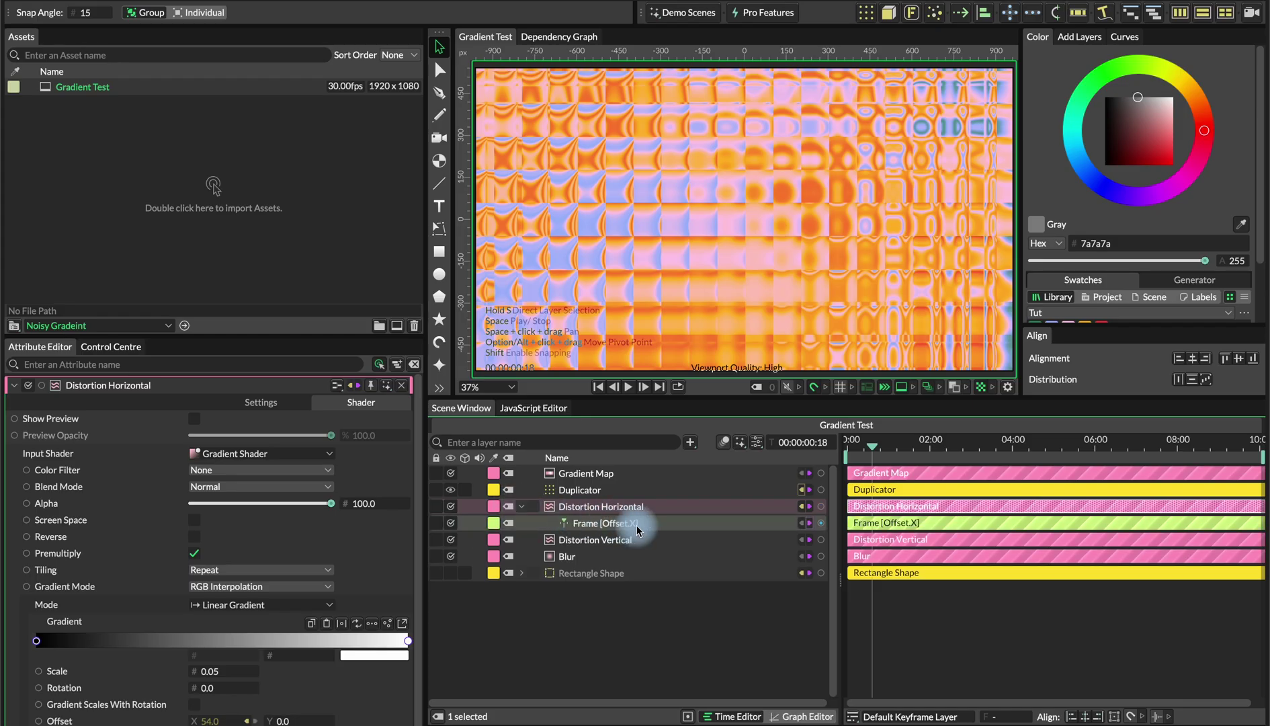
{"action": "left_click", "coordinate": [210, 717]}
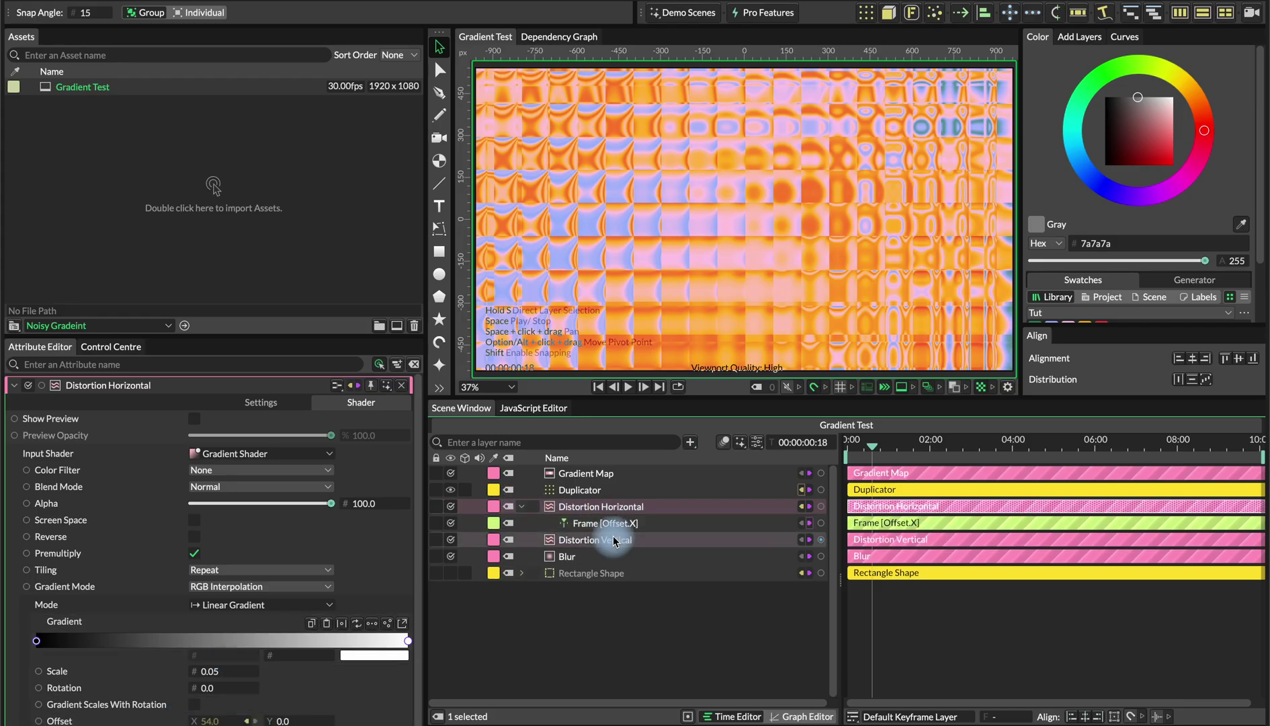
{"action": "left_click", "coordinate": [522, 507]}
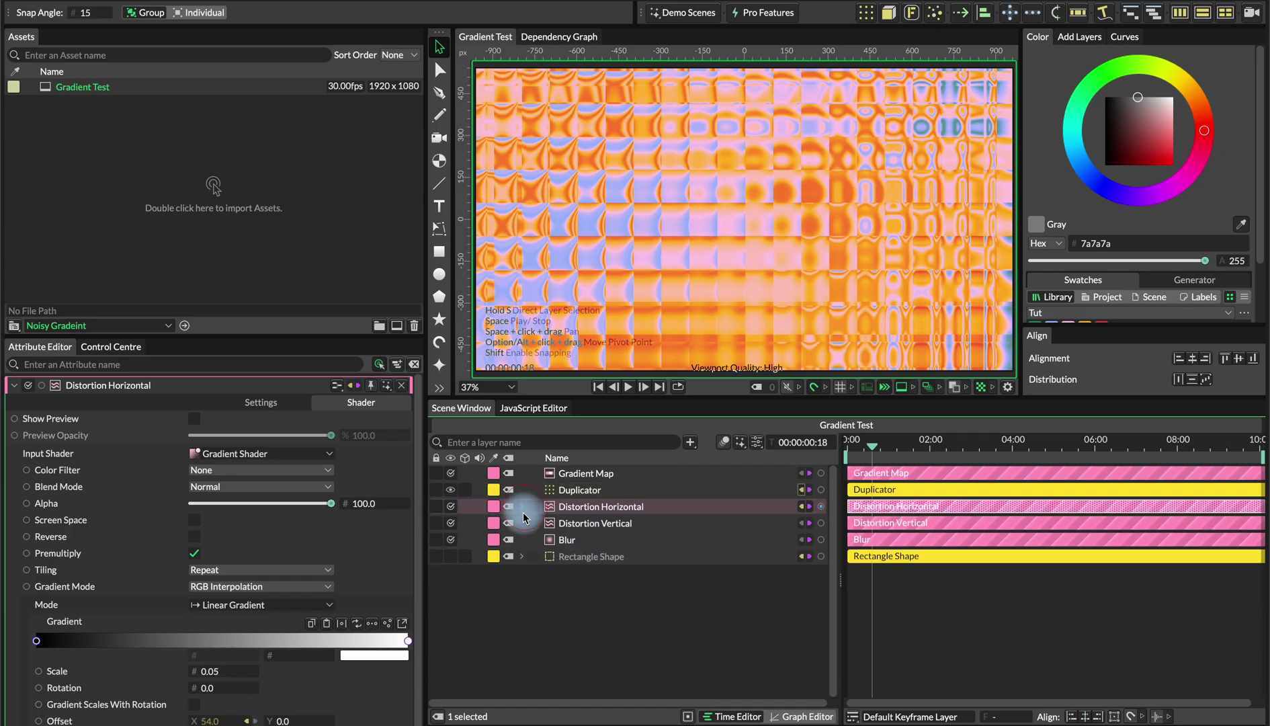
Disable Distortion Horizontal and Distortion Vertical, then play the smooth gradient from frame 11.
{"action": "left_click", "coordinate": [451, 511]}
{"action": "left_click", "coordinate": [451, 523]}
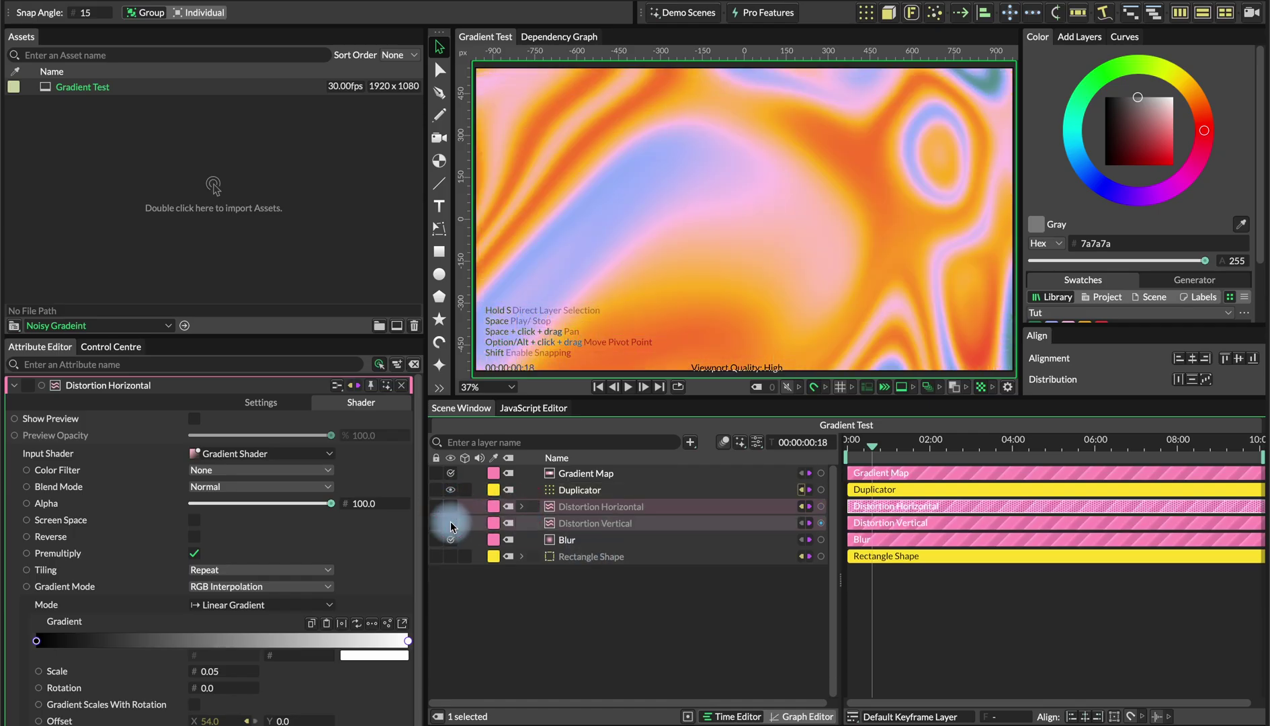
{"action": "left_click_drag", "start_coordinate": [931, 448], "coordinate": [863, 449]}
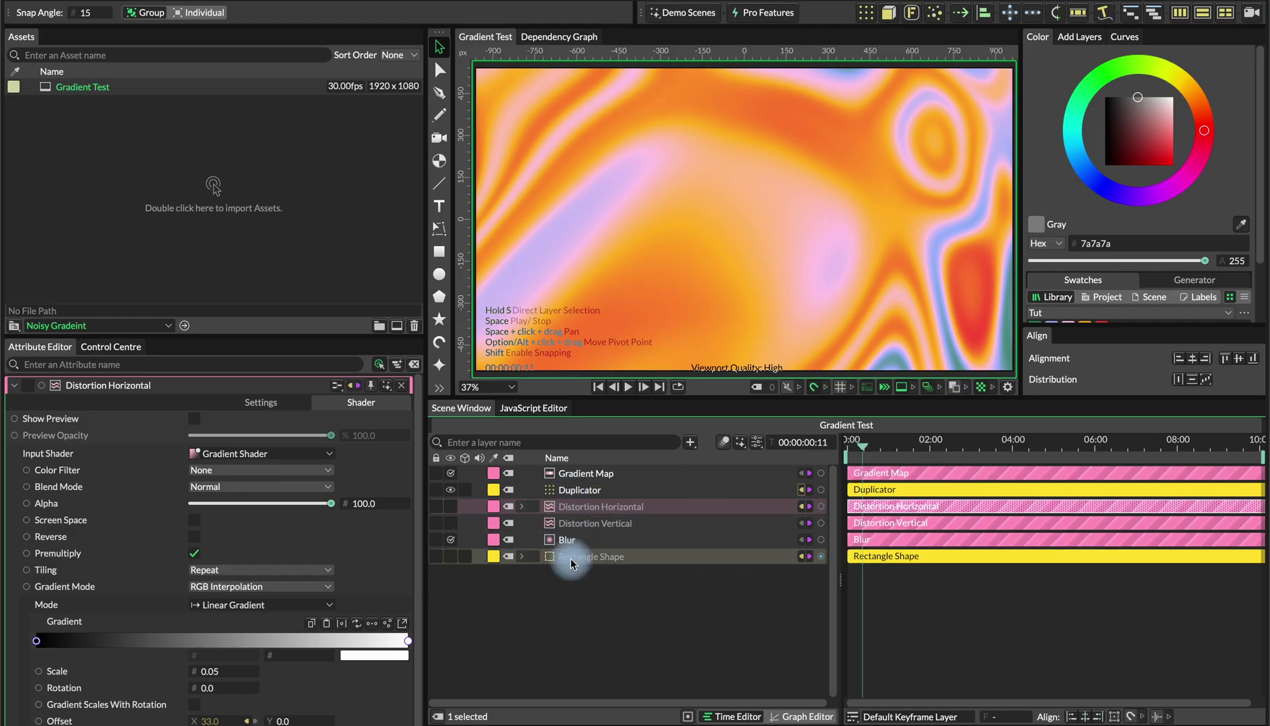
{"action": "key", "text": "space"}
{"action": "key", "text": "space"}
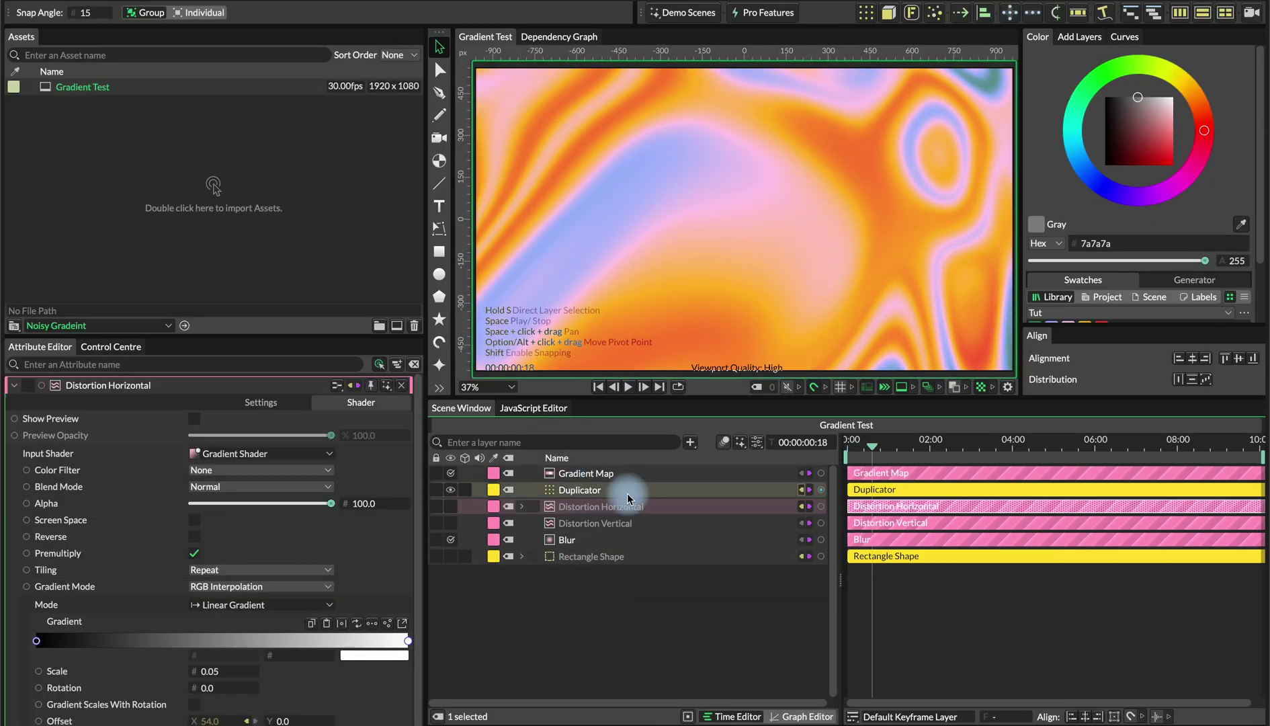
Switch to Chrome's Scenery 'Gradient Garden' scene page for reference.
{"action": "mouse_move", "coordinate": [192, 718]}
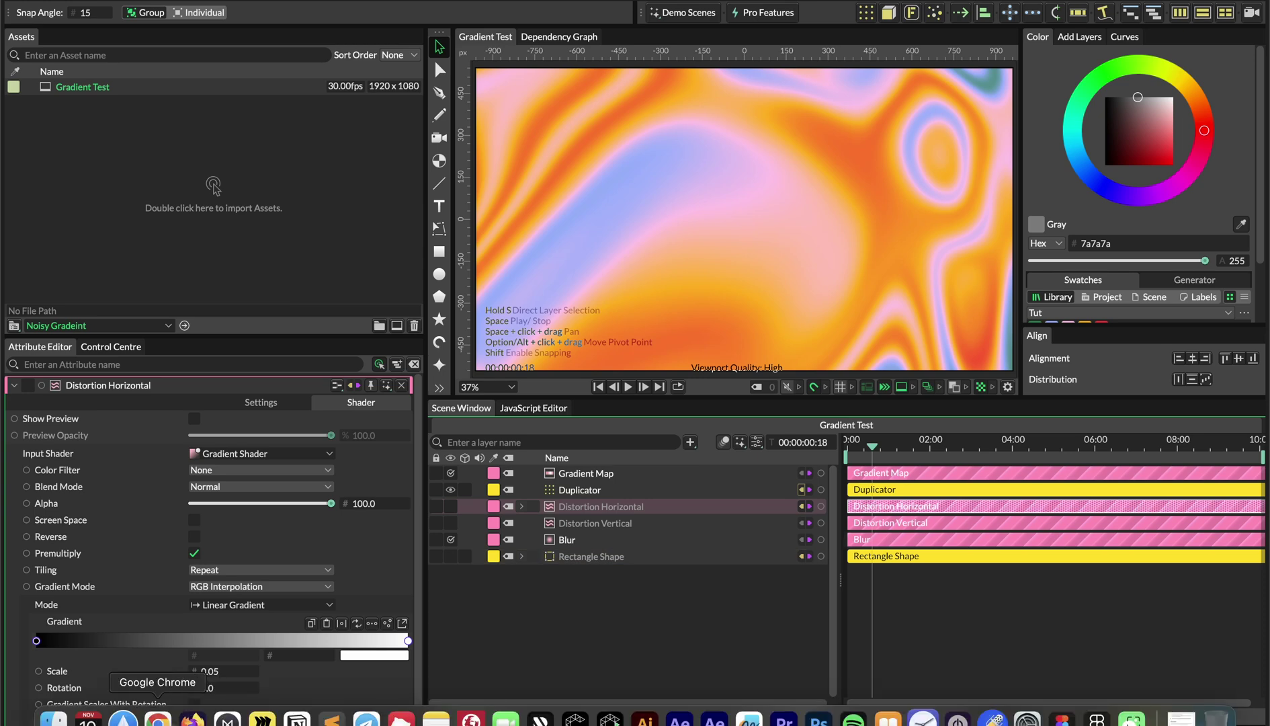
{"action": "left_click", "coordinate": [157, 718]}
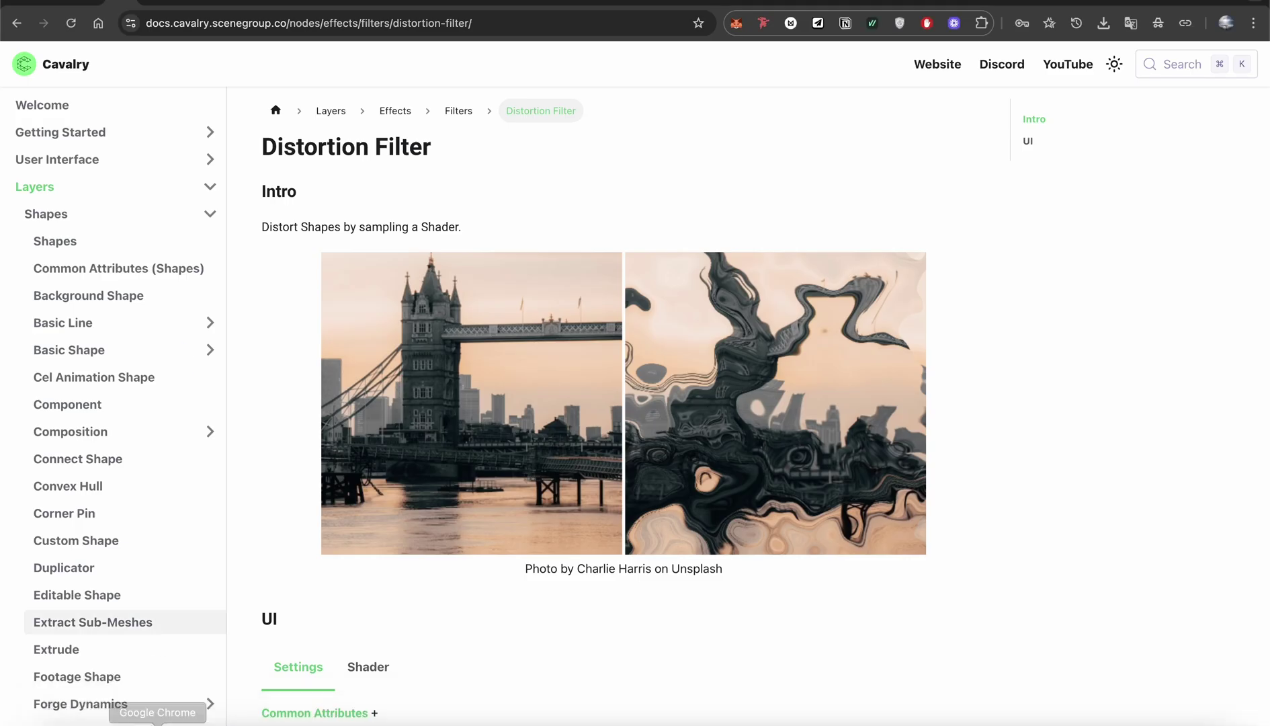
{"action": "left_click", "coordinate": [232, 1]}
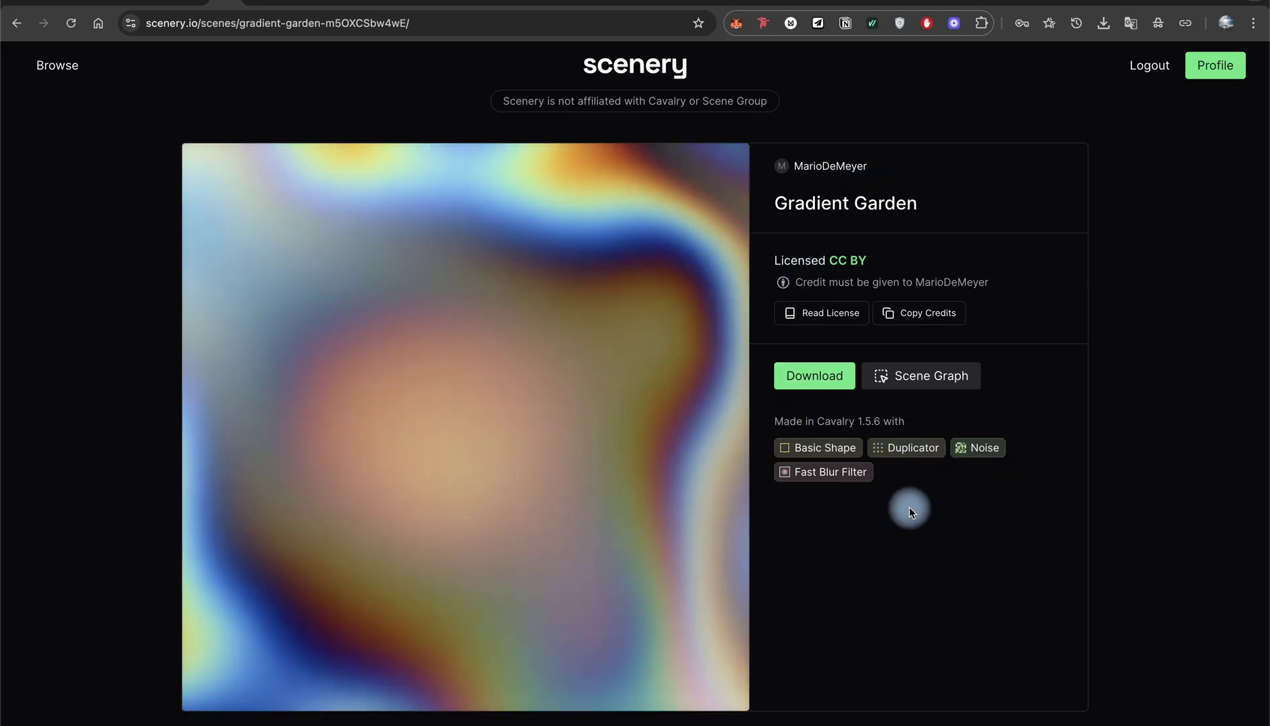
In Cavalry, inspect the Gradient Map layer, play the restored tiles, and move the playhead to 00:00:02:10.
{"action": "left_click", "coordinate": [575, 716]}
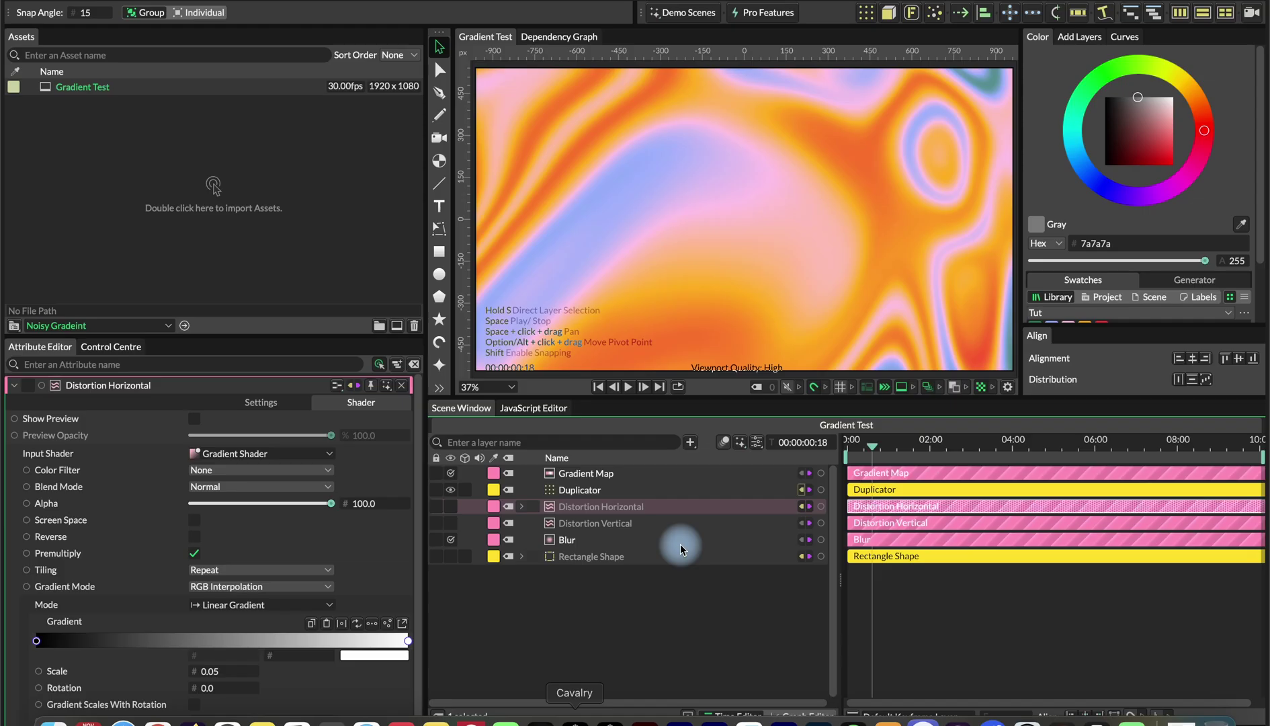
{"action": "left_click", "coordinate": [565, 473]}
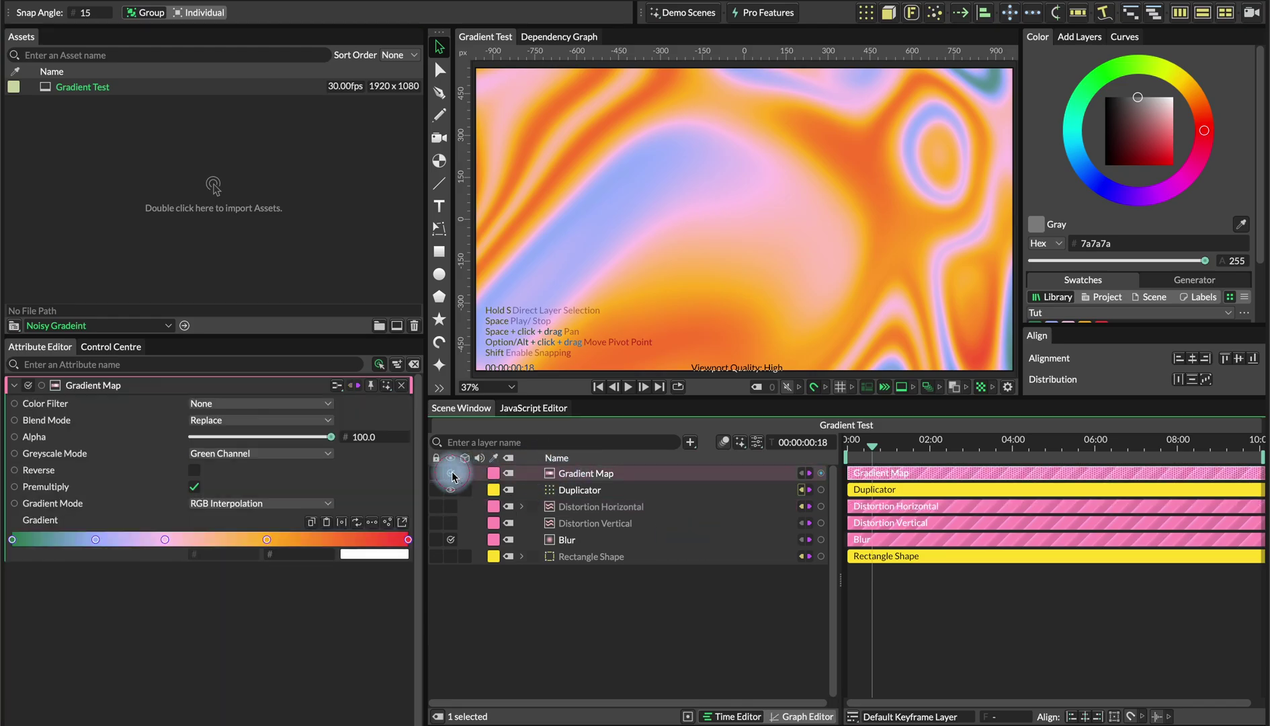
{"action": "left_click", "coordinate": [573, 477]}
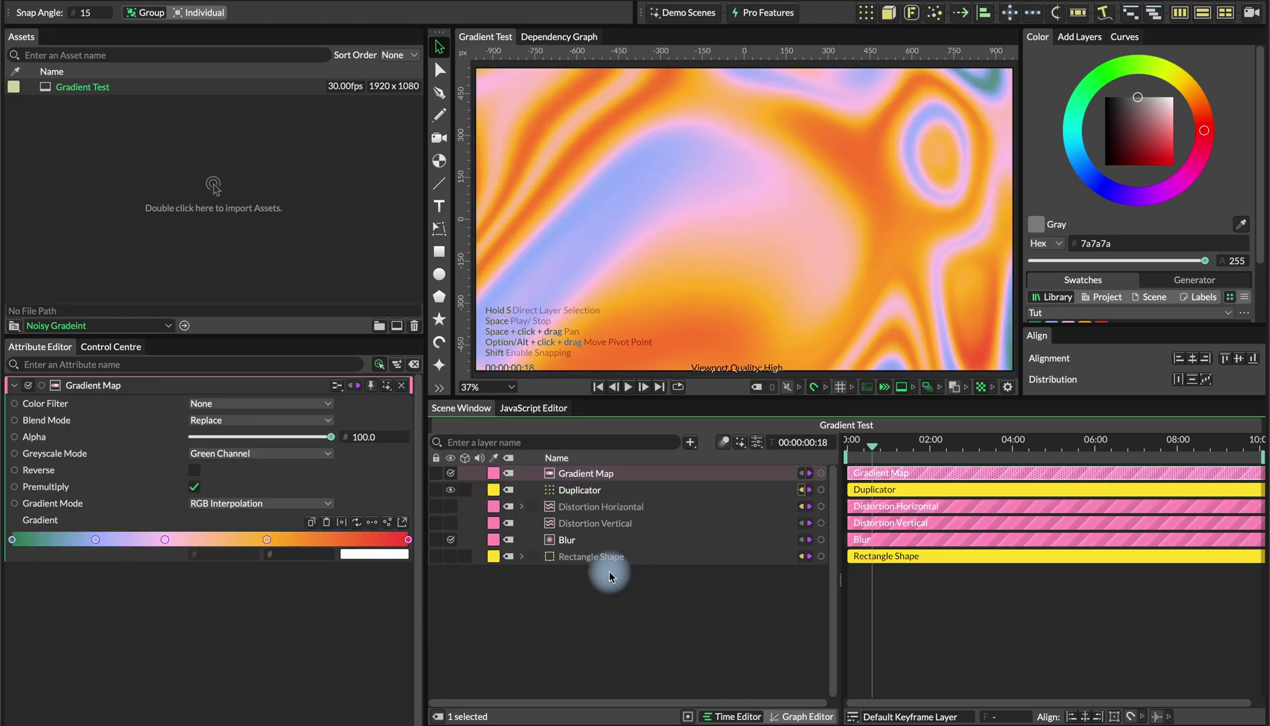
{"action": "key", "text": "space"}
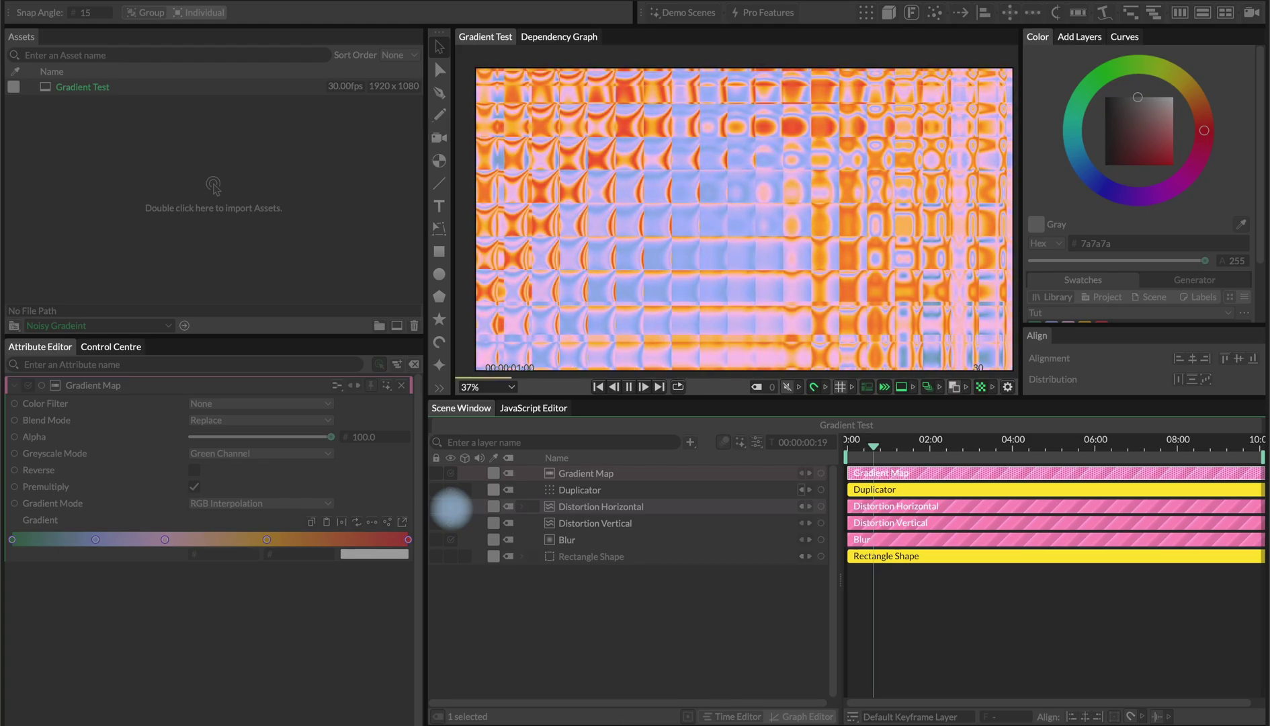
{"action": "key", "text": "space"}
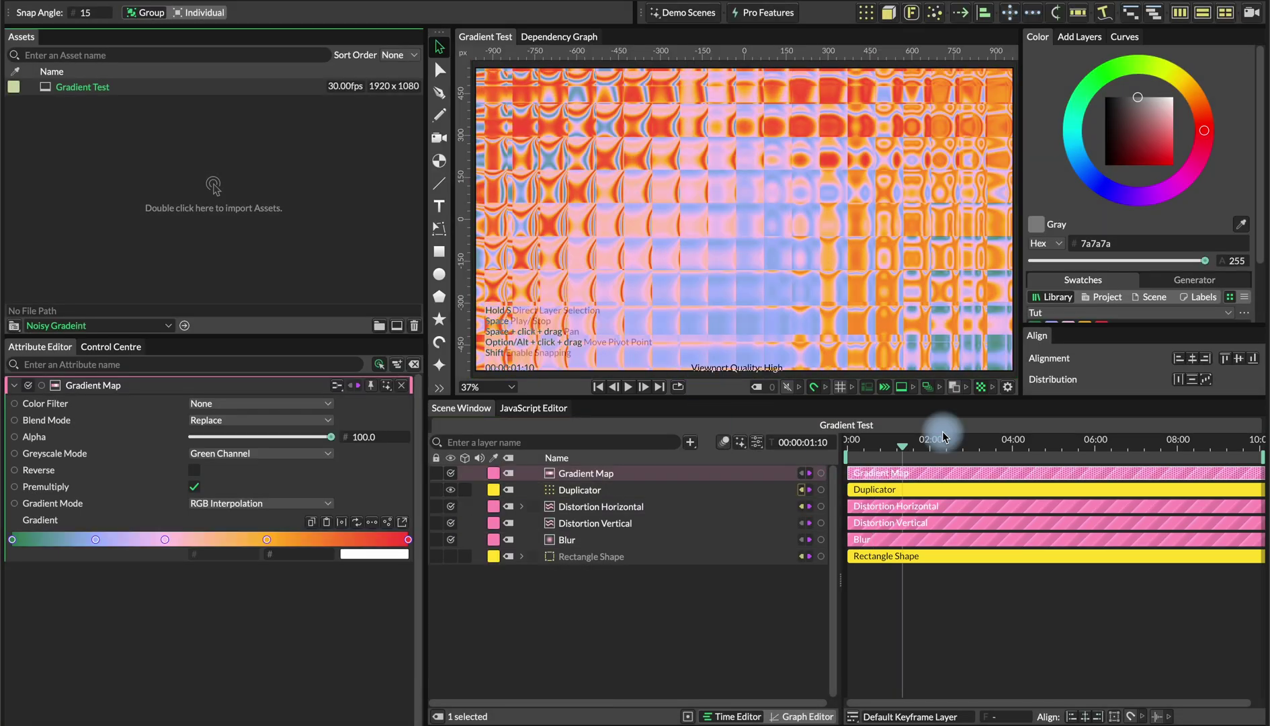
{"action": "mouse_move", "coordinate": [943, 435]}
{"action": "left_mouse_down"}
{"action": "mouse_move", "coordinate": [1077, 440]}
{"action": "mouse_move", "coordinate": [943, 445]}
{"action": "left_mouse_up"}
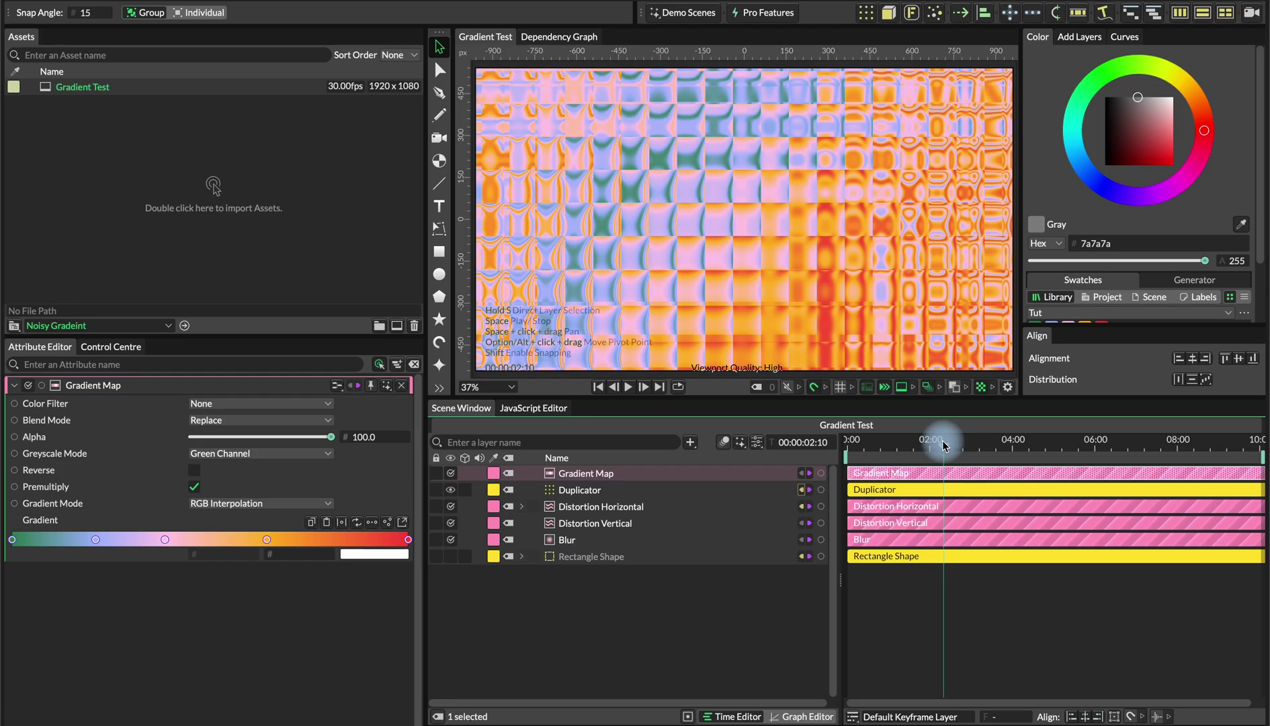